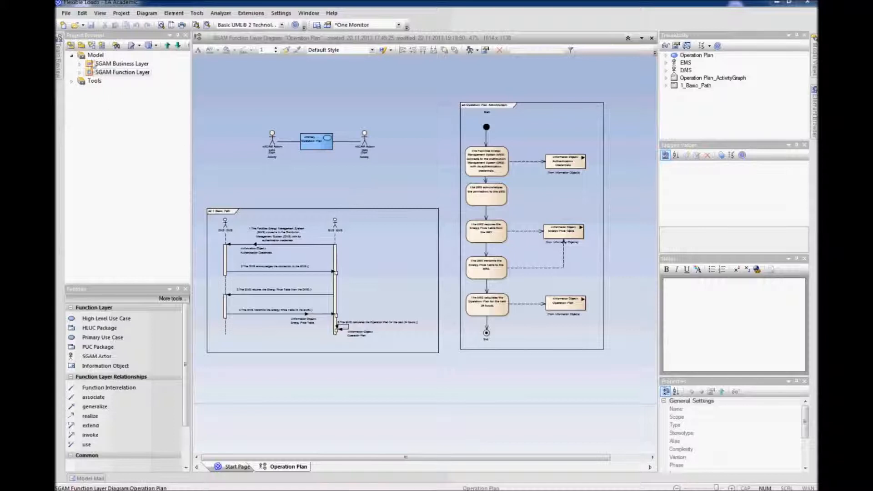
Step: Add the SGAM Component Layer model pattern from the SGAM Toolbox technology to the model
left_click(94, 61)
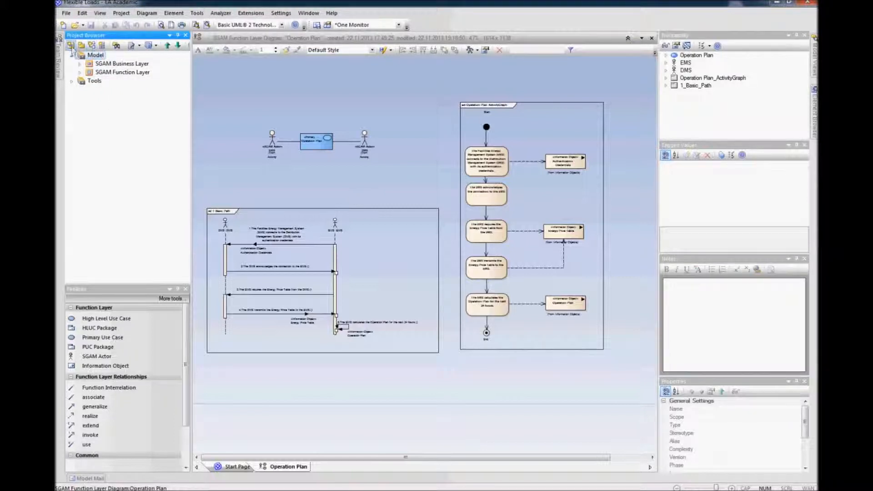
left_click(70, 45)
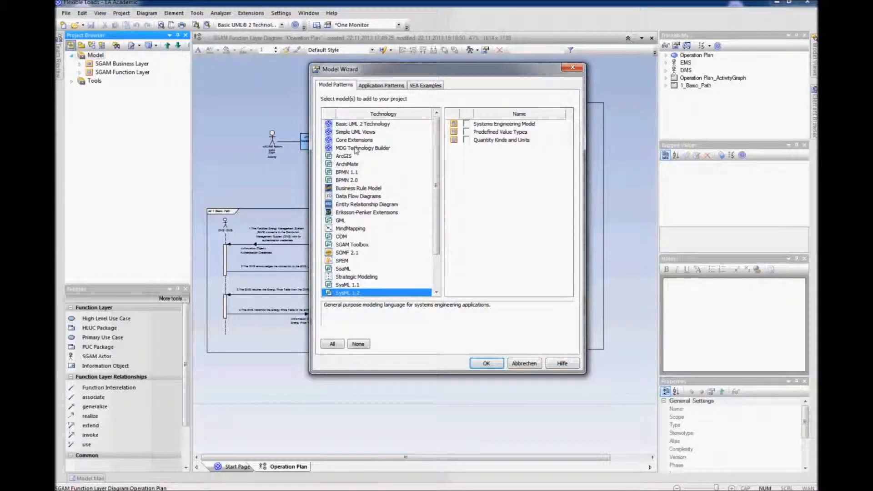
left_click(364, 246)
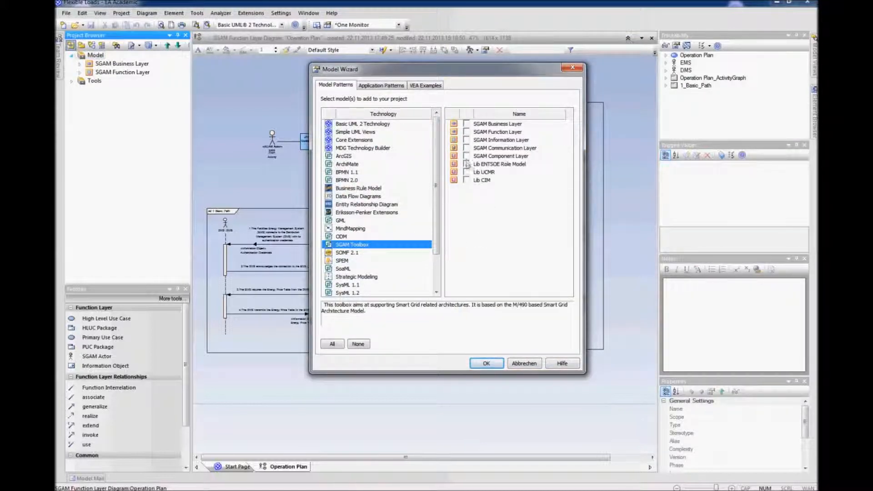
left_click(467, 157)
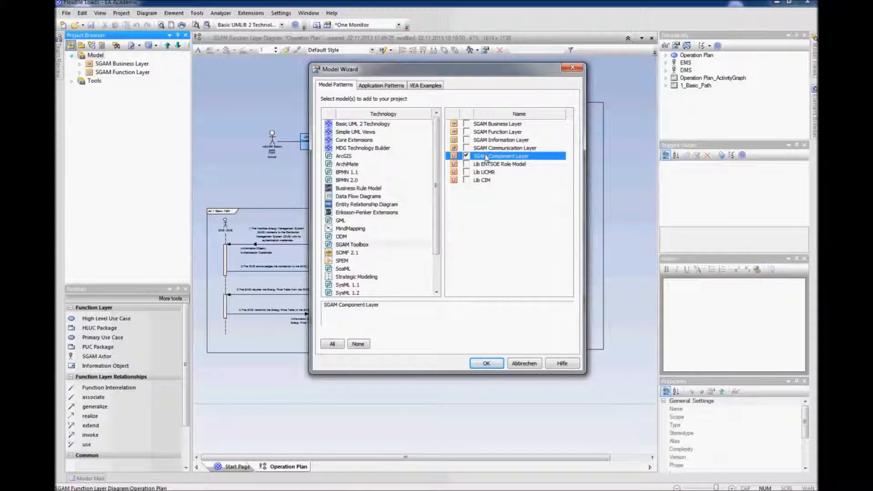
left_click(480, 364)
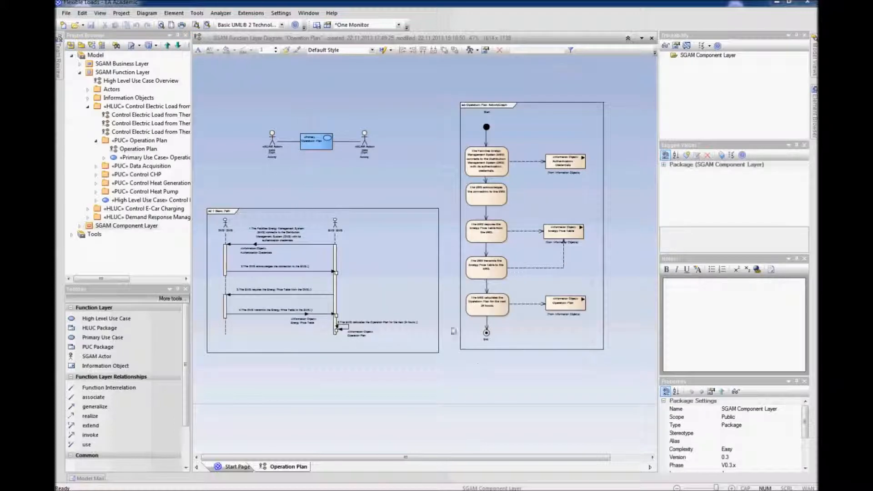
Step: Expand the new SGAM Component Layer package and open its Component Layer Overview diagram
left_click(80, 72)
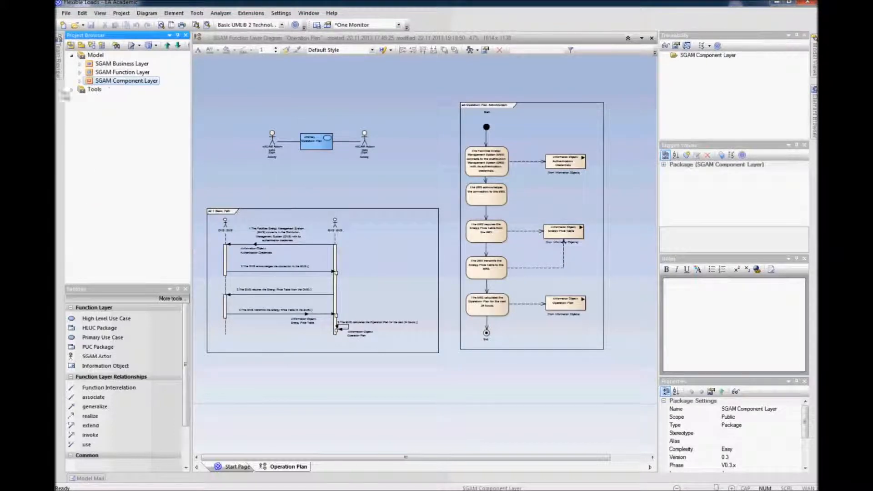
left_click(80, 81)
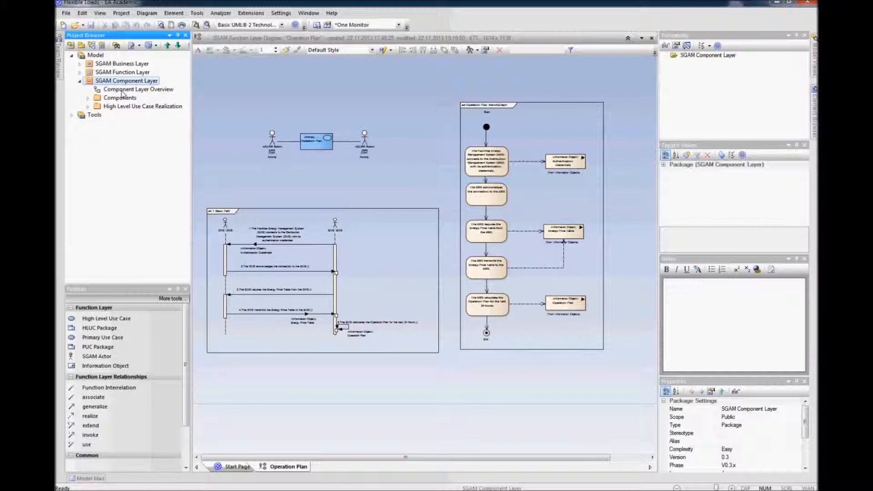
left_click(120, 90)
right_click(120, 90)
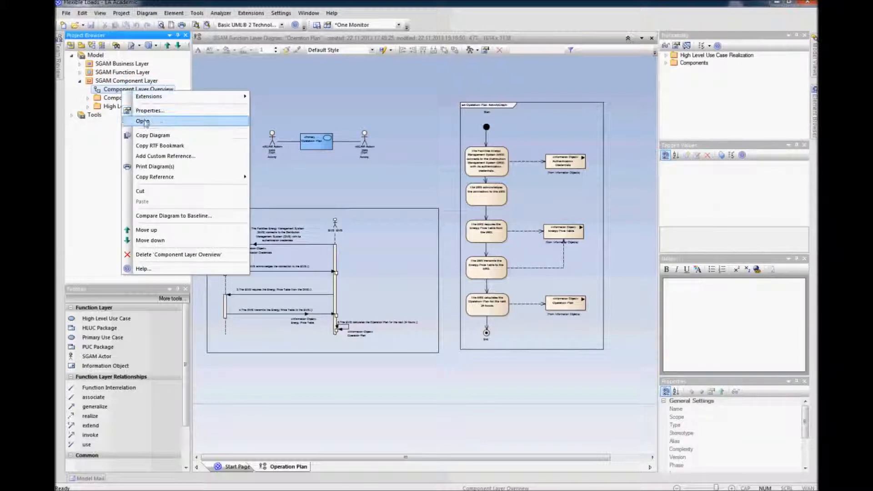
left_click(144, 121)
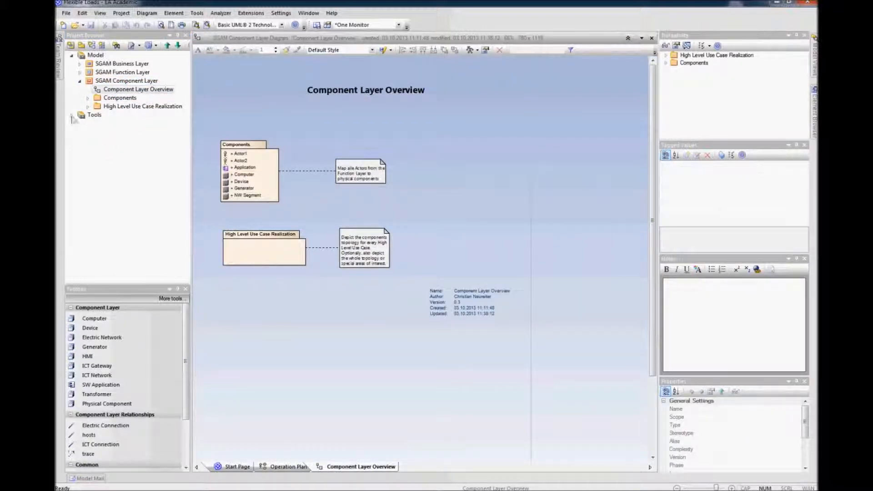
Step: Open the Actor Mapping Model diagram inside the Components package
left_click(88, 99)
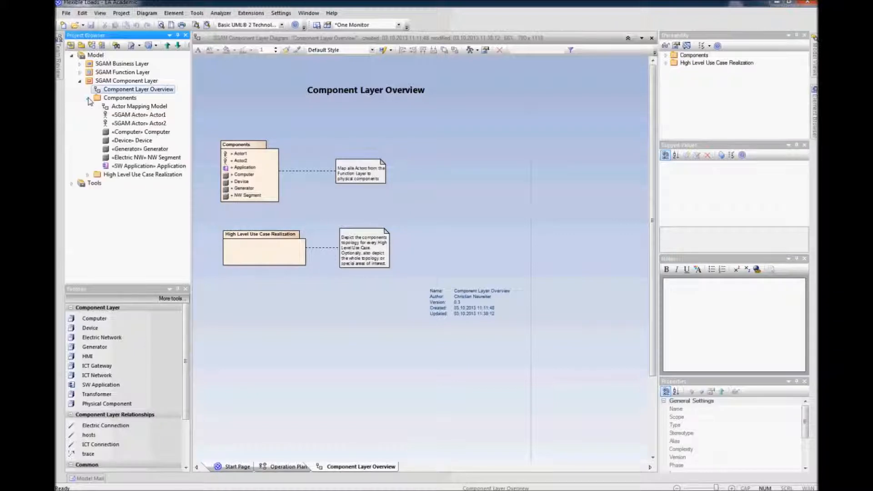
left_click(118, 108)
right_click(117, 109)
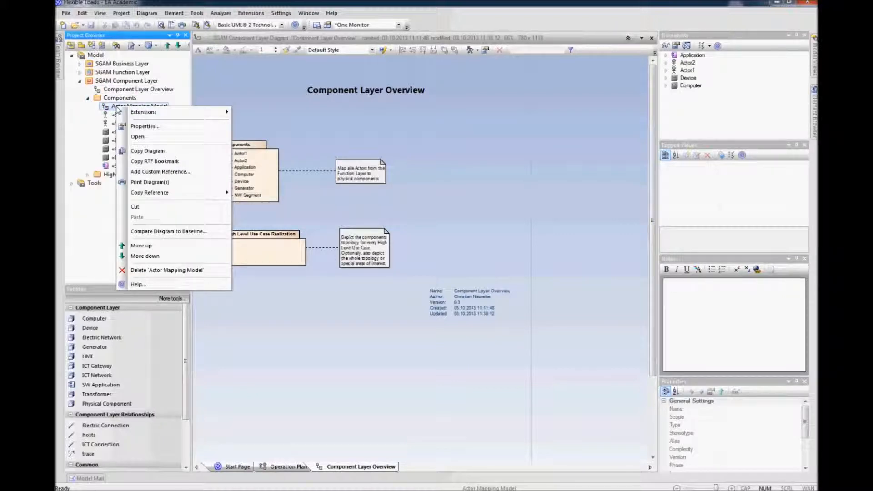
left_click(139, 137)
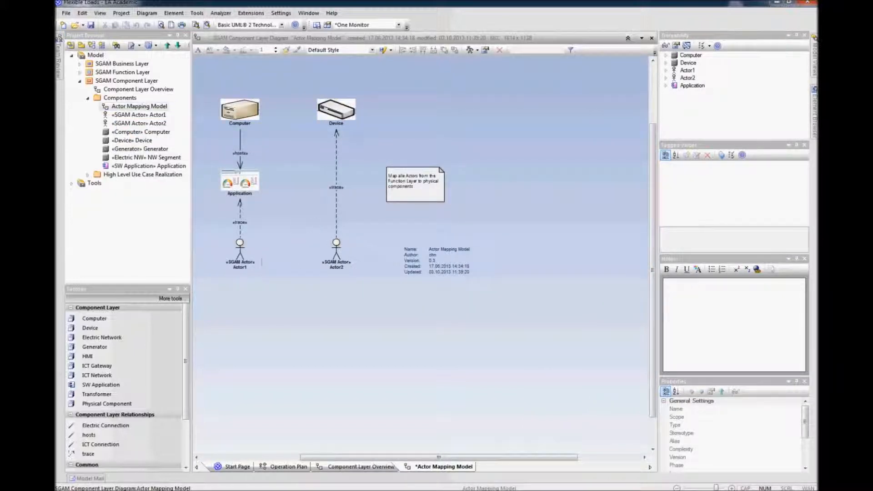
scroll(401, 126, "down", 4)
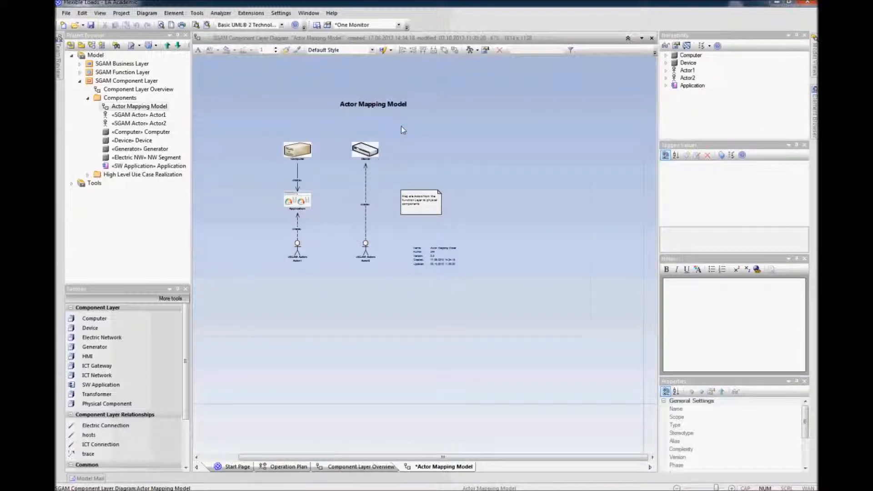
Step: Delete the sample Computer, Device, Generator, NW Segment and Application elements from the Components package
left_click(117, 133)
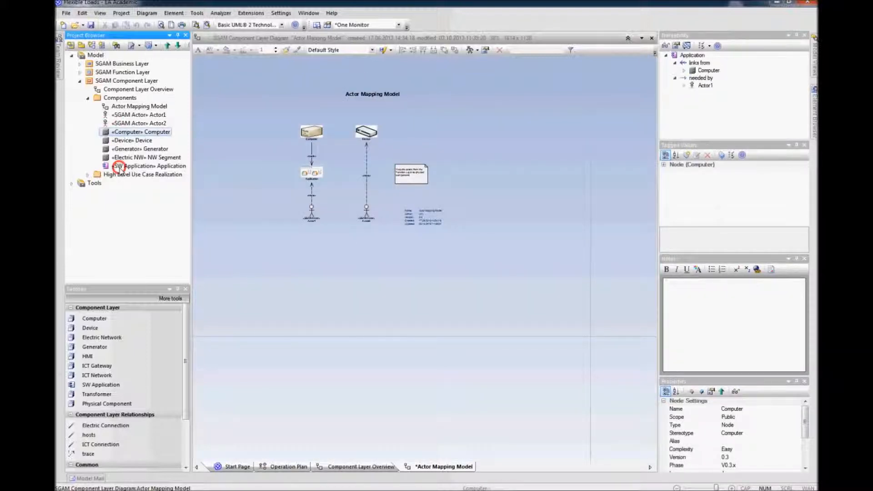
left_click(119, 166, "shift")
right_click(120, 167)
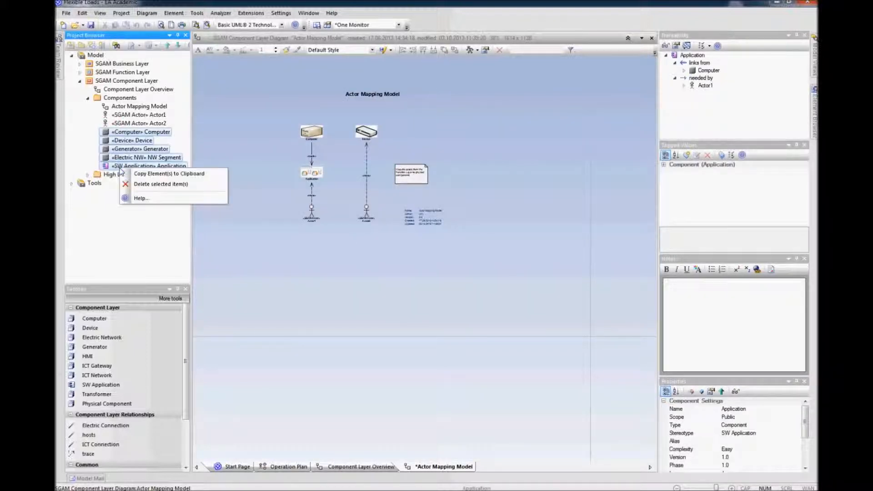
left_click(137, 184)
left_click(417, 265)
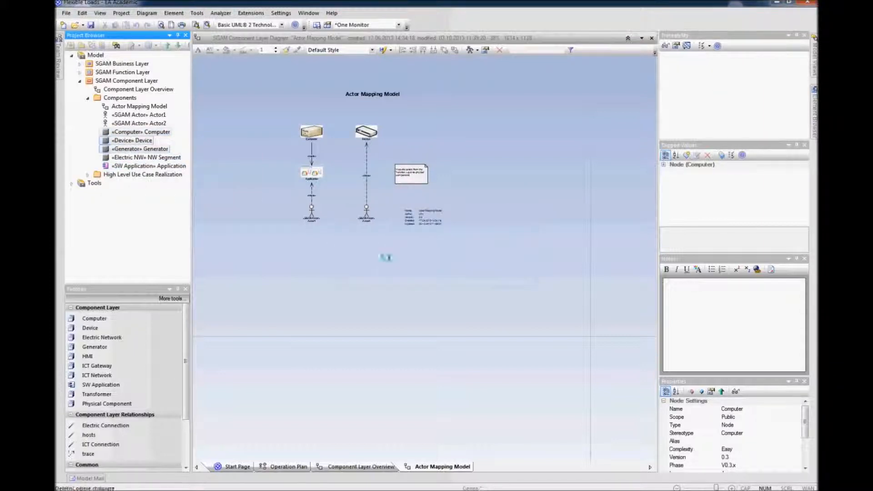
Step: Delete the sample SGAM actors Actor1 and Actor2 from the Components package
left_click(138, 116)
left_click(132, 123, "shift")
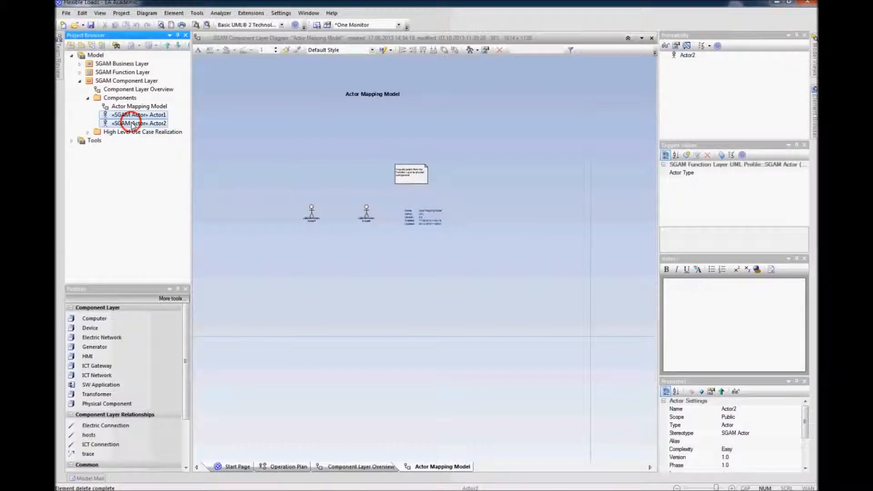
right_click(132, 124)
left_click(154, 138)
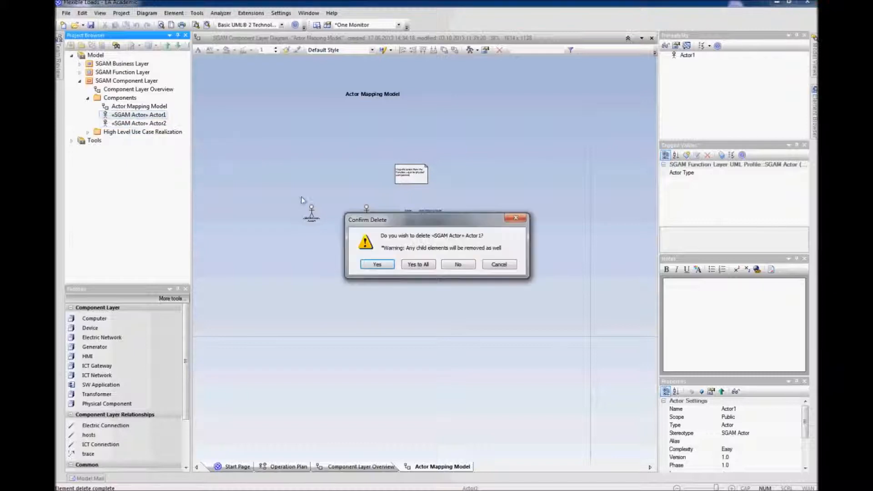
left_click(419, 266)
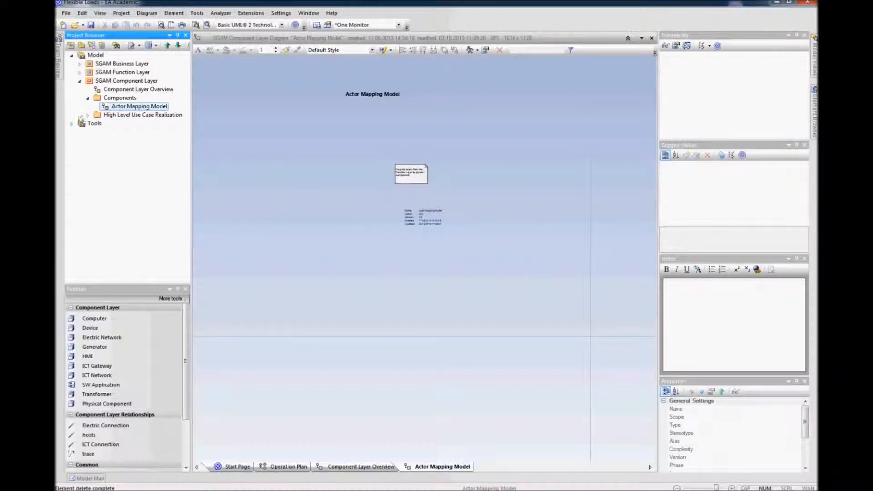
Step: Remove the explanatory note and the diagram details block from the Actor Mapping Model diagram
left_click(87, 116)
left_click(87, 116)
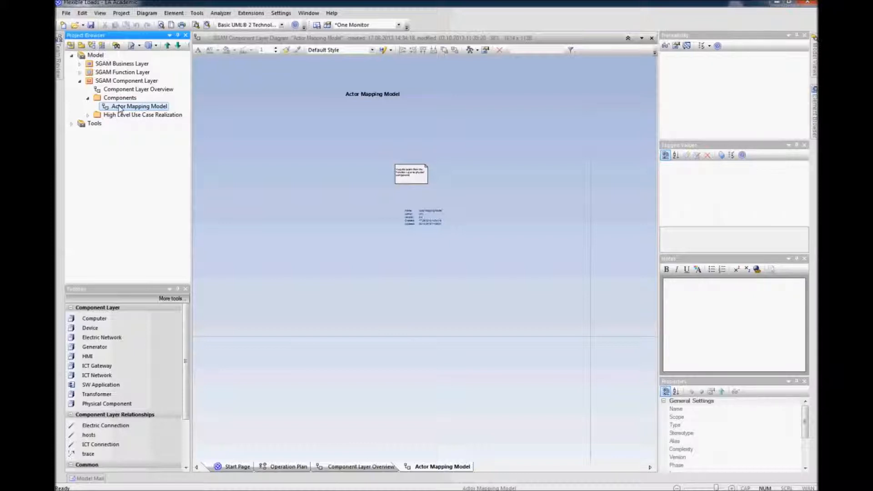
left_click(415, 176)
key("Delete")
left_click(417, 216)
key("Delete")
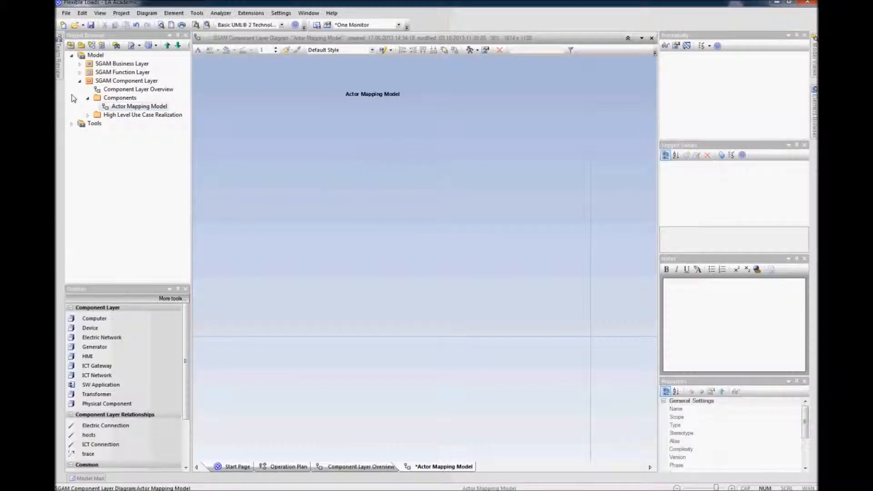
Step: Drag the SGAM actors CHP, DMS, EMS, HP and Thermal Storage from the Function Layer's Actors folder onto the diagram
left_click(79, 72)
left_click(87, 107)
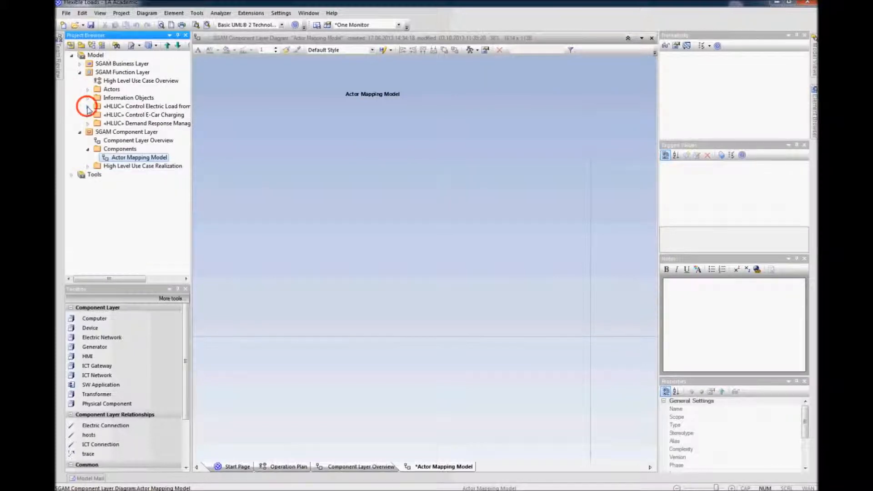
left_click(88, 89)
left_click(133, 98)
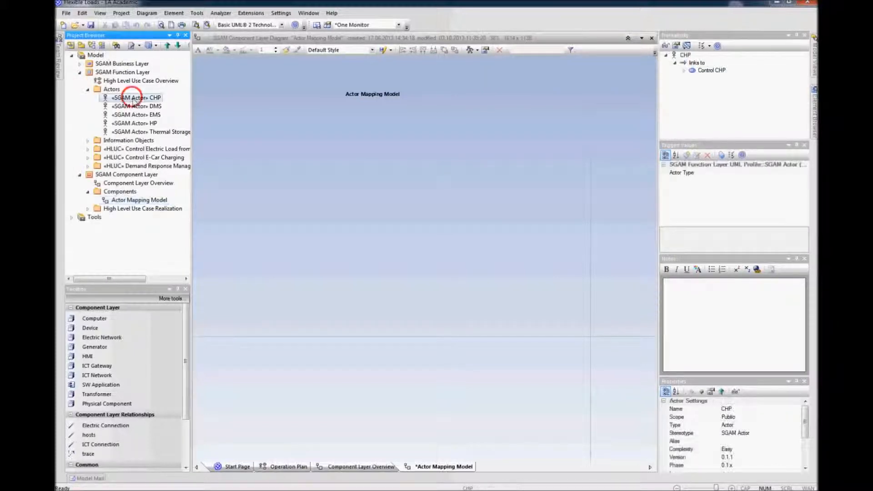
left_click(150, 132, "shift")
left_click(139, 97)
left_click_drag(166, 106, 321, 119)
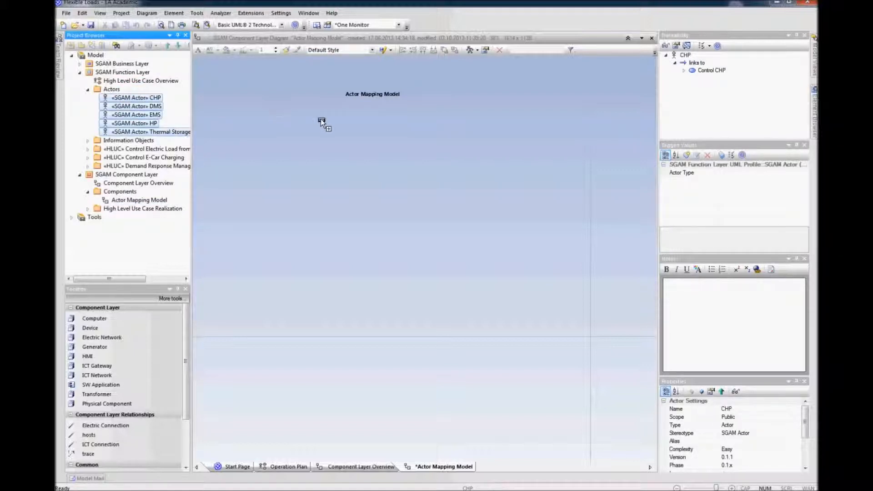
left_click_drag(319, 120, 233, 129)
Step: Spread out the dropped actors, select them all and align them in one horizontal row
left_click_drag(360, 175, 514, 150)
left_click_drag(568, 121, 250, 177)
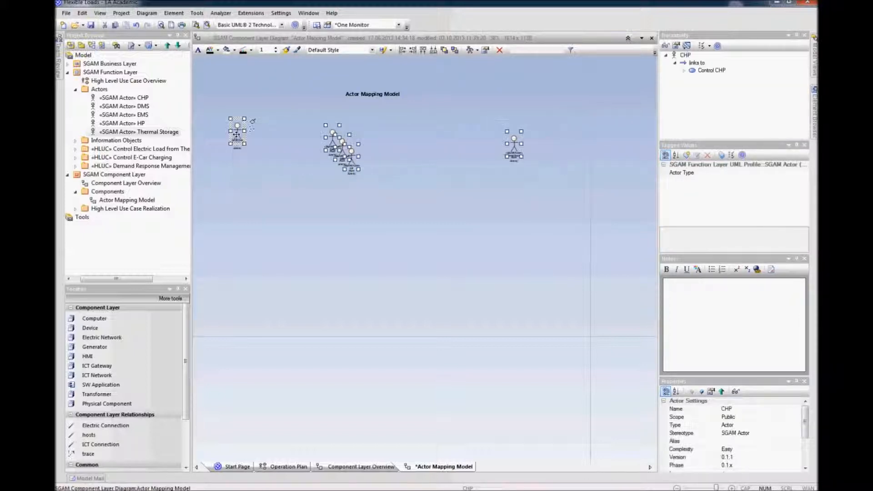
right_click(233, 132)
left_click(258, 162)
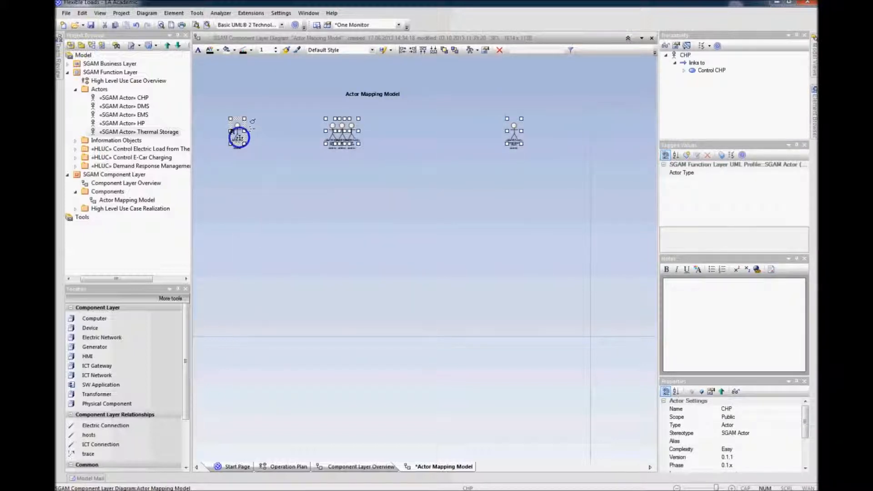
Step: Space the selected actors evenly across the diagram
right_click(238, 138)
mouse_move(291, 212)
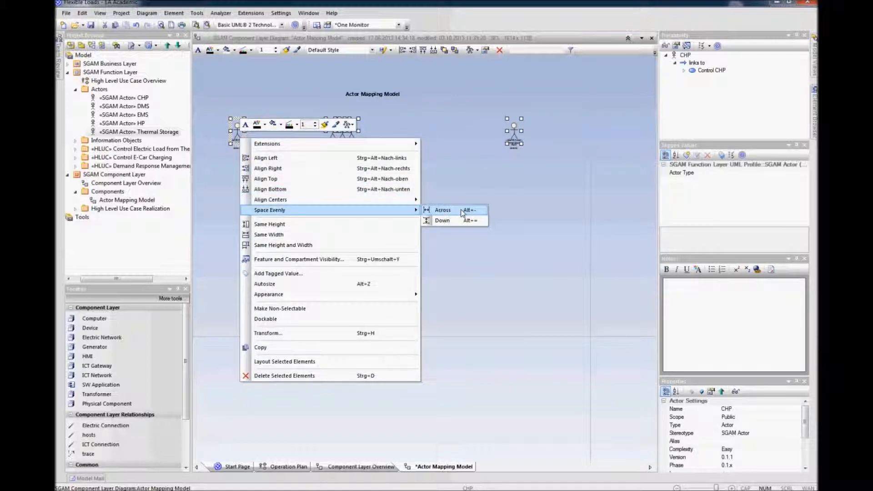
left_click(461, 211)
Step: Add a Generator component named CHP beneath the CHP actor
scroll(354, 209, "up", 2)
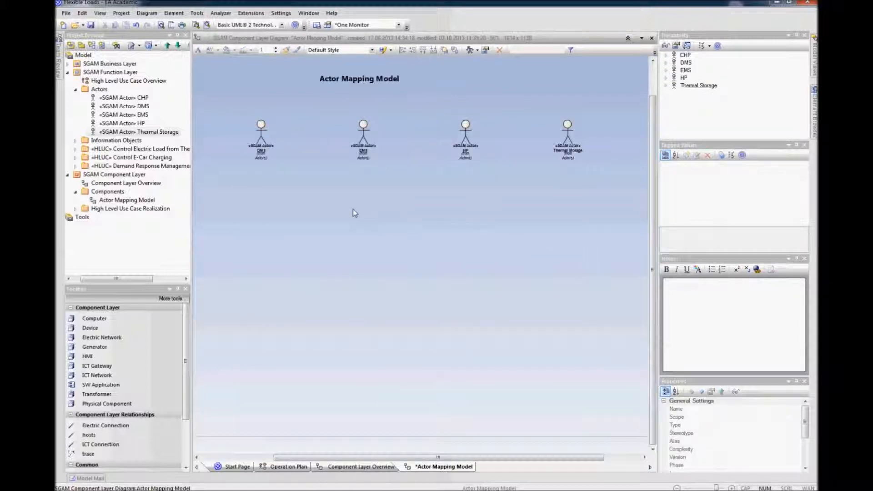
left_click_drag(438, 457, 365, 456)
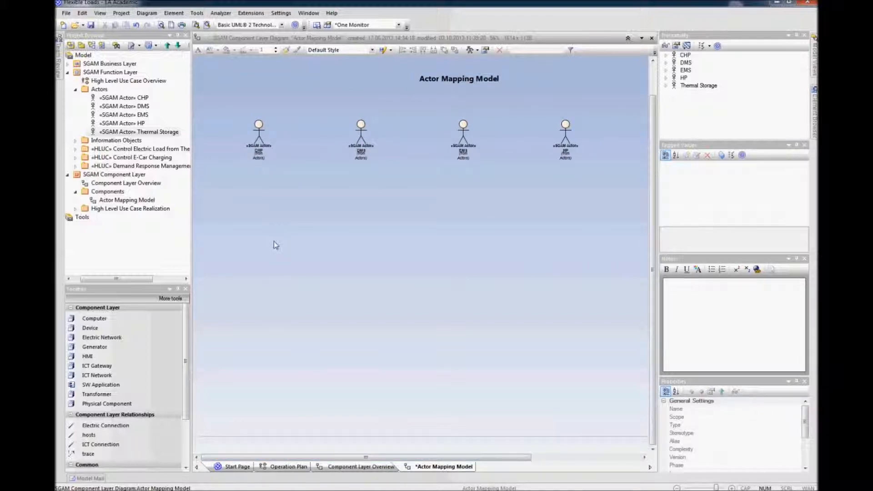
scroll(273, 245, "up", 1)
left_click_drag(304, 456, 278, 457)
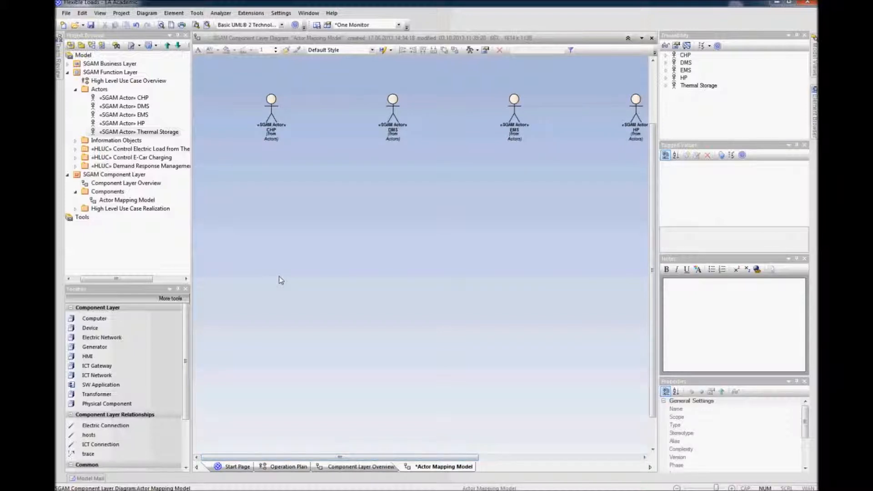
scroll(272, 280, "up", 1)
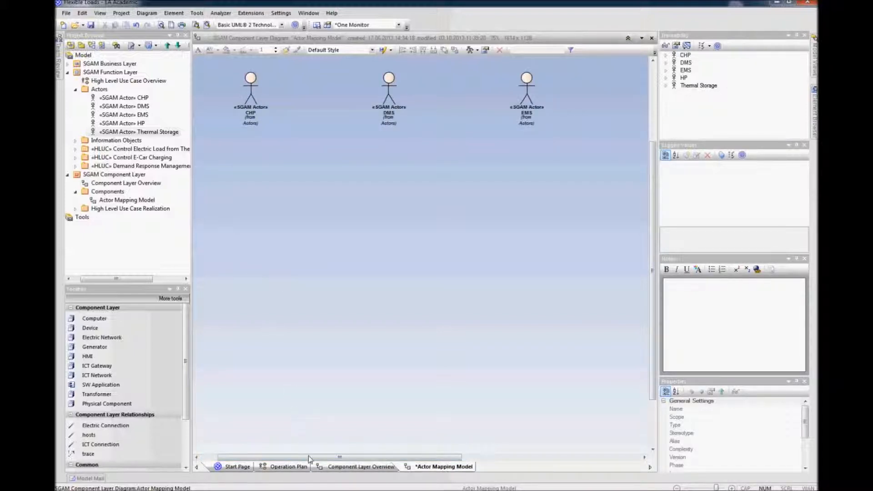
left_click_drag(307, 457, 286, 457)
scroll(283, 338, "up", 3)
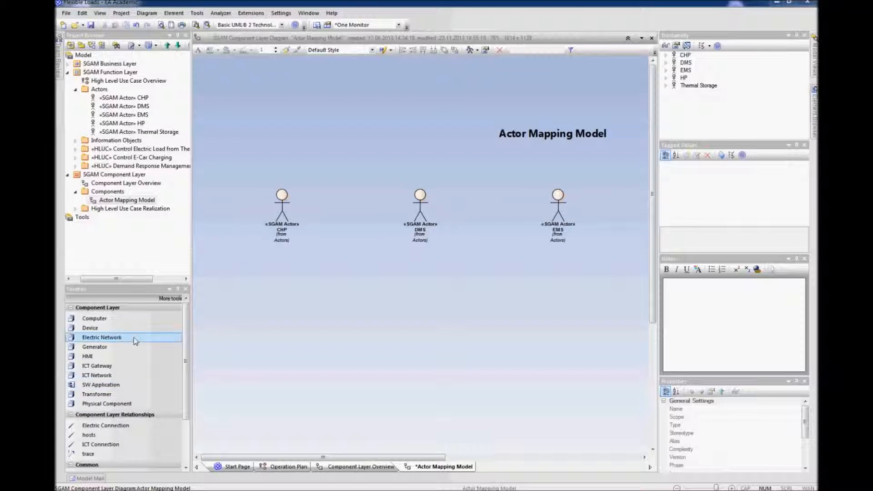
left_click(96, 347)
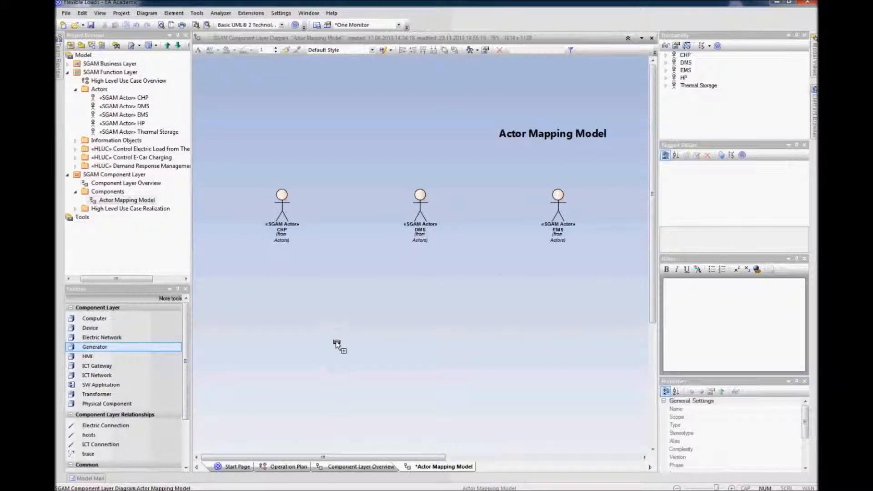
left_click(274, 330)
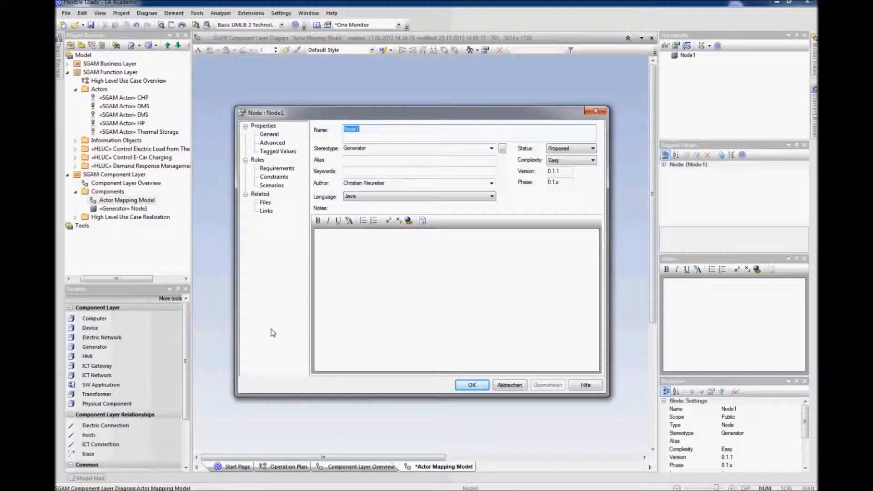
type("CHP")
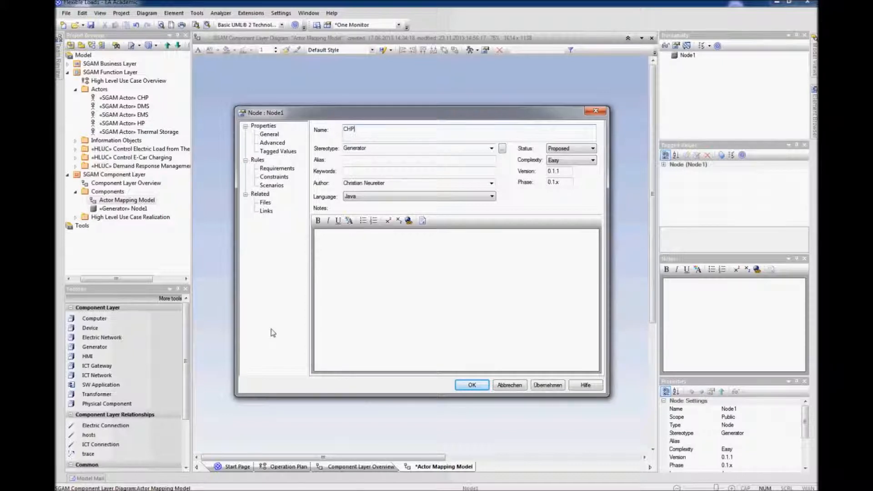
key("Return")
left_click_drag(284, 343, 277, 342)
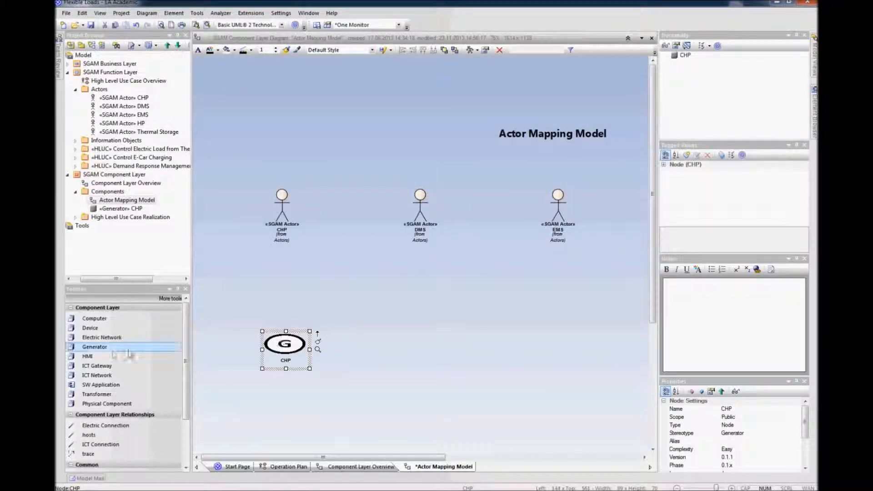
Step: Add a Device named CHP Controller and position it above the CHP generator
left_click(90, 327)
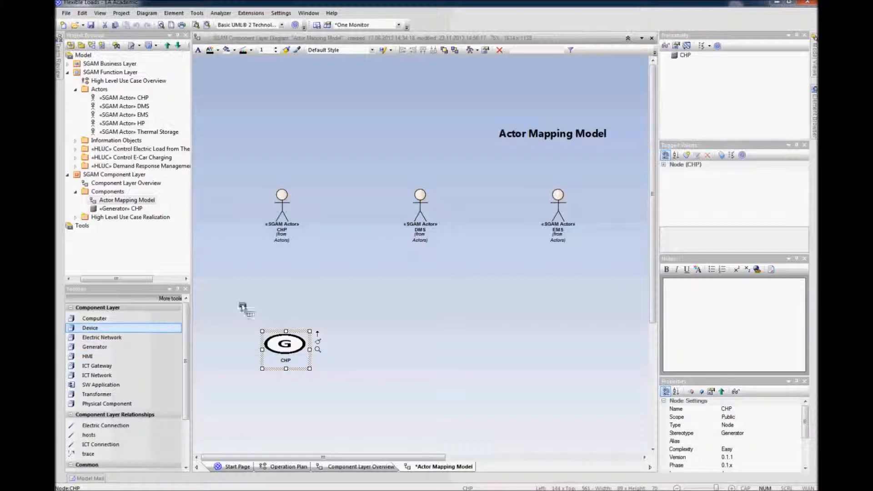
left_click(278, 293)
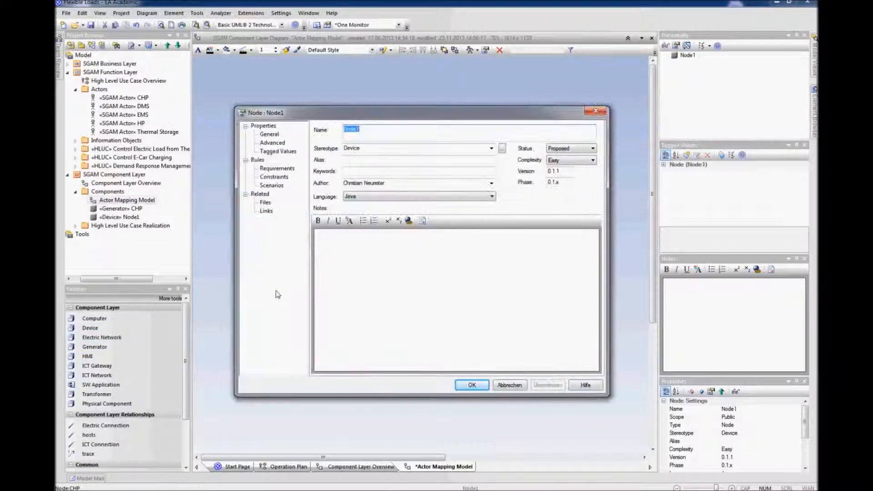
type("CHP ")
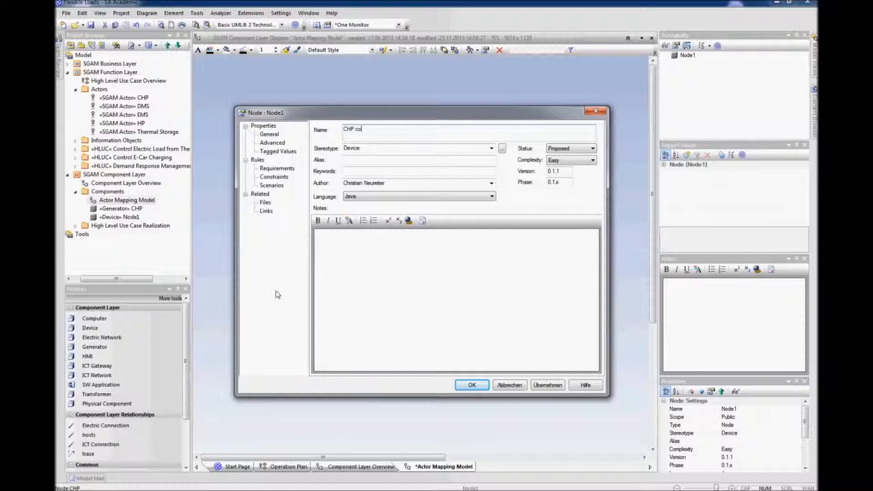
type("Controller")
key("Return")
left_click_drag(285, 294, 264, 277)
left_click_drag(285, 351, 280, 362)
left_click_drag(279, 299, 282, 305)
left_click(333, 326)
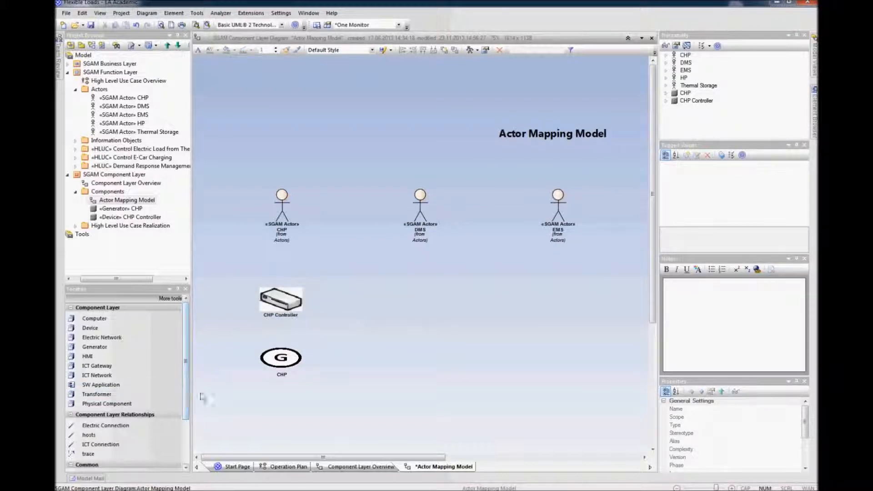
Step: Connect the CHP Controller to the CHP generator with an Association
left_click(281, 309)
left_click_drag(312, 288, 283, 363)
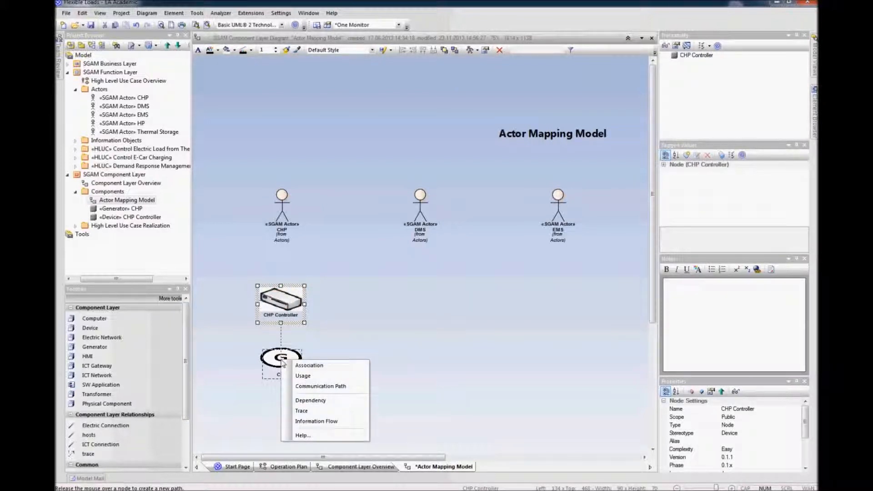
left_click(301, 365)
left_click(292, 301)
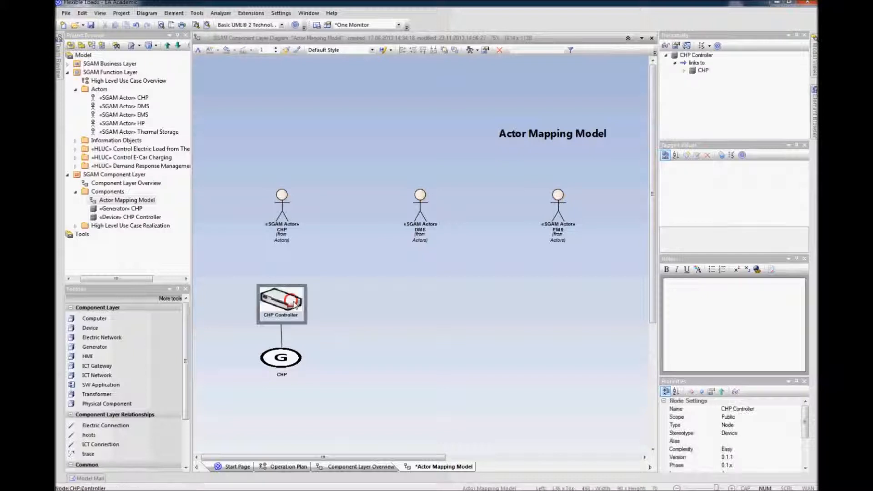
left_click(293, 304)
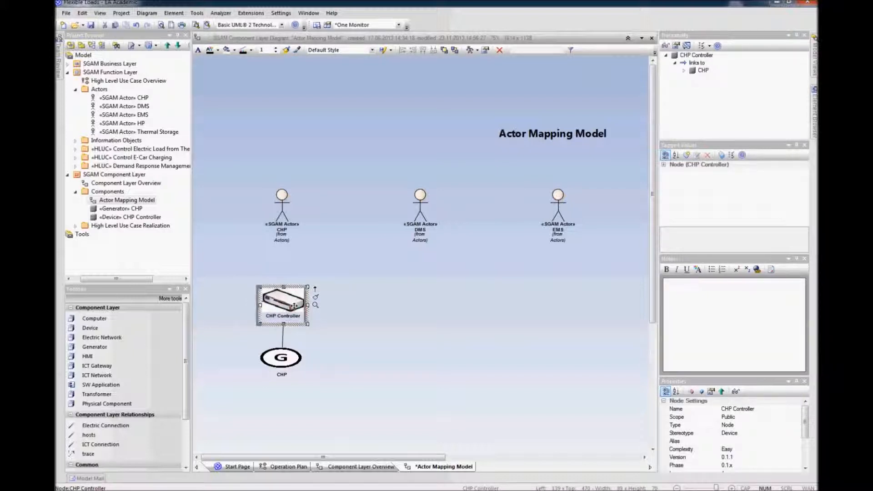
left_click(335, 325)
Step: Link the CHP actor to the CHP Controller with a trace relation
mouse_move(282, 205)
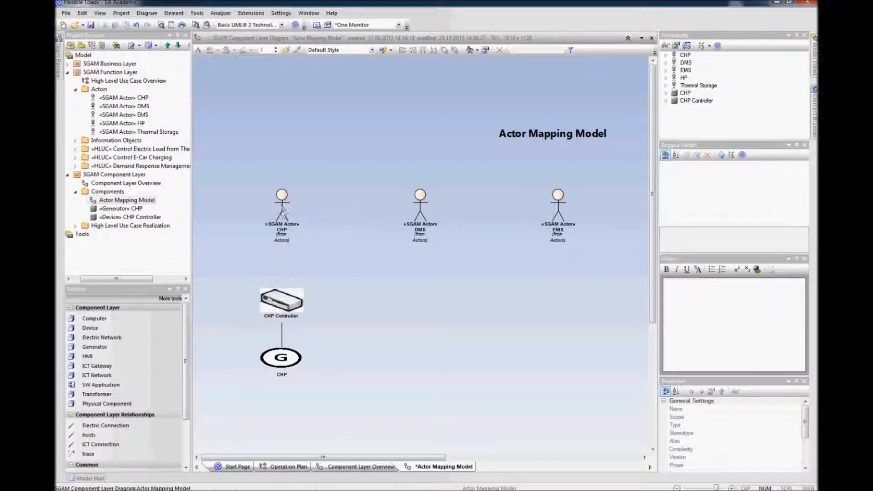
left_click(282, 206)
left_click_drag(301, 182, 290, 301)
left_click(298, 313)
Step: Select the CHP Controller and CHP generator together and move them further down
mouse_move(328, 278)
left_mouse_down()
mouse_move(285, 379)
mouse_move(262, 393)
left_mouse_up()
left_click_drag(293, 305, 292, 353)
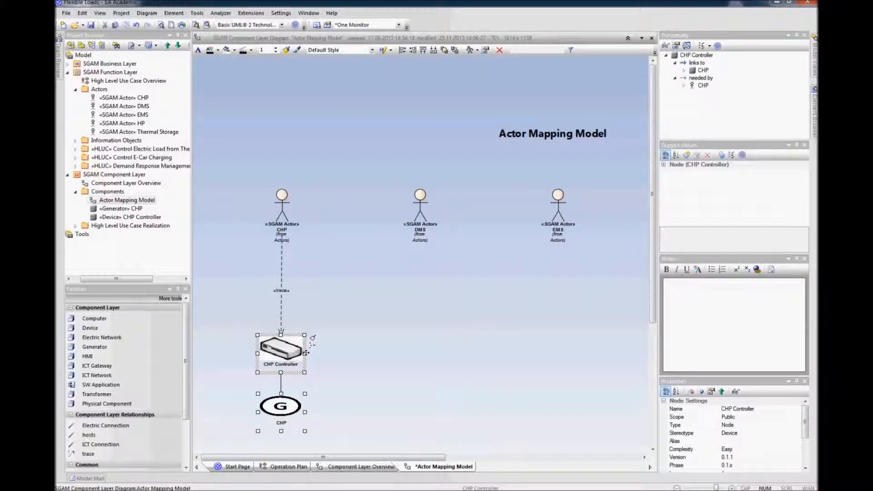
left_click(351, 352)
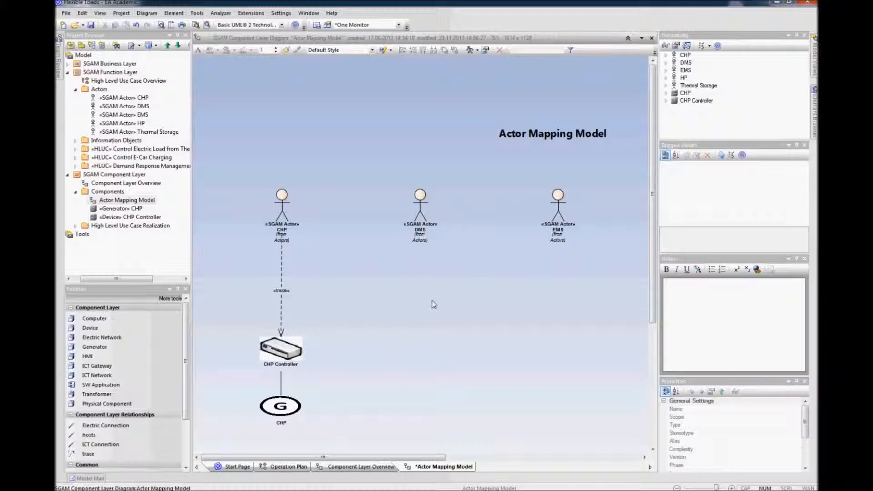
Step: Add a Computer node named DMS below the DMS actor
scroll(432, 301, "down", 1)
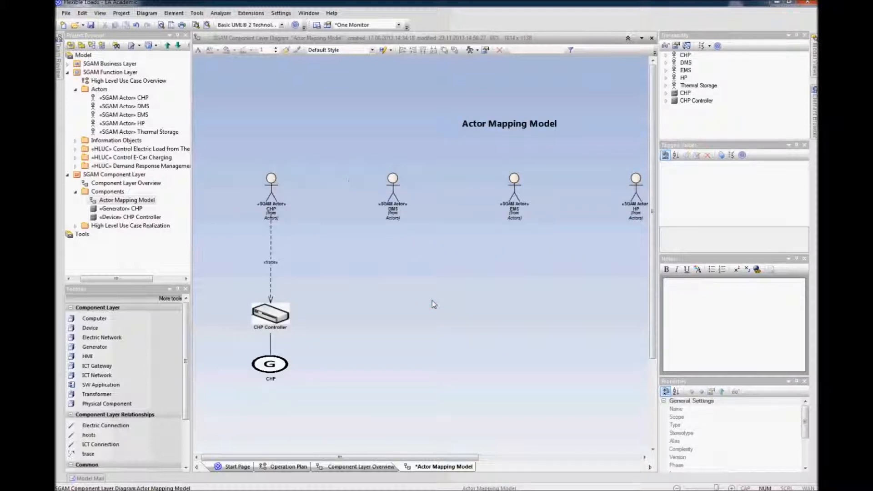
scroll(432, 300, "down", 1)
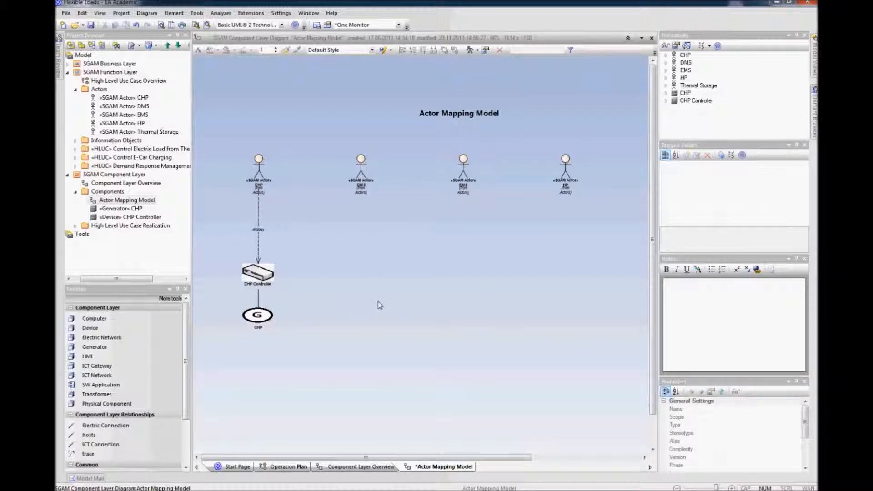
left_click(94, 318)
left_click(365, 311)
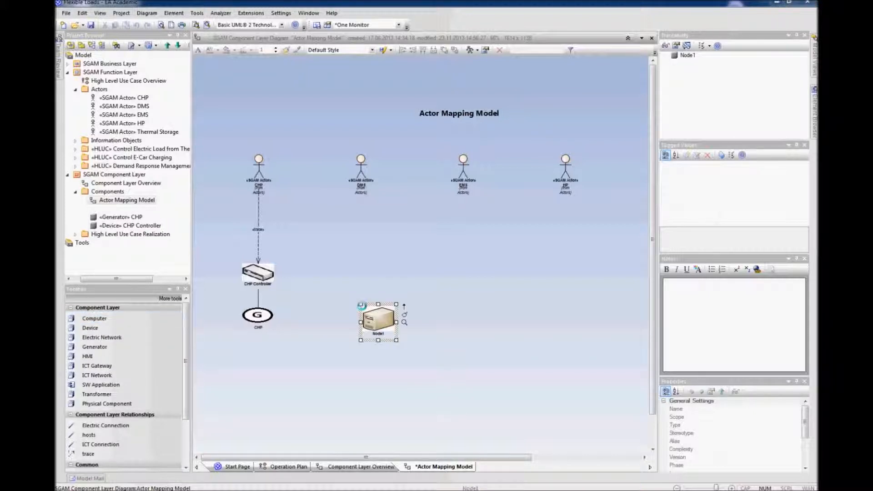
type("DMS")
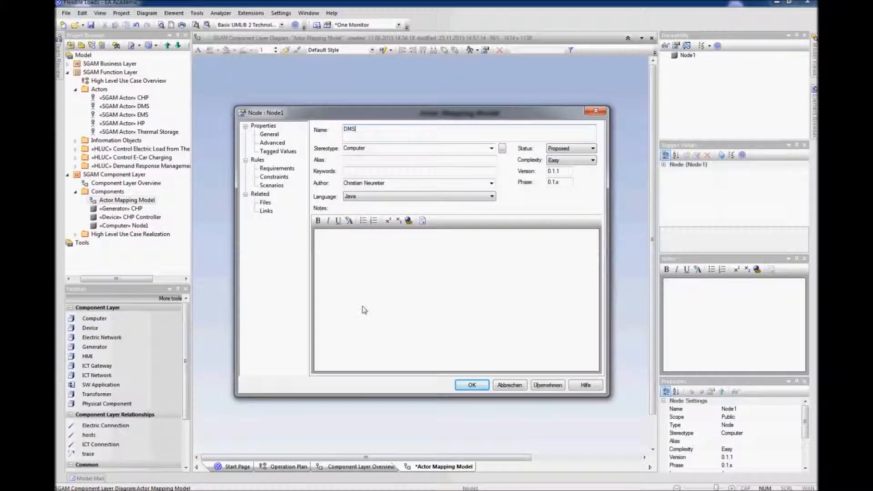
key("Return")
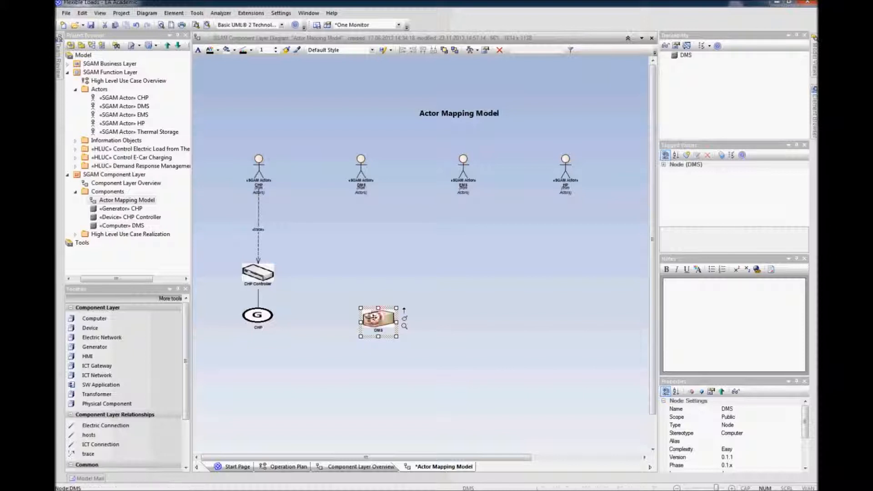
left_click_drag(364, 311, 364, 311)
left_click(370, 359)
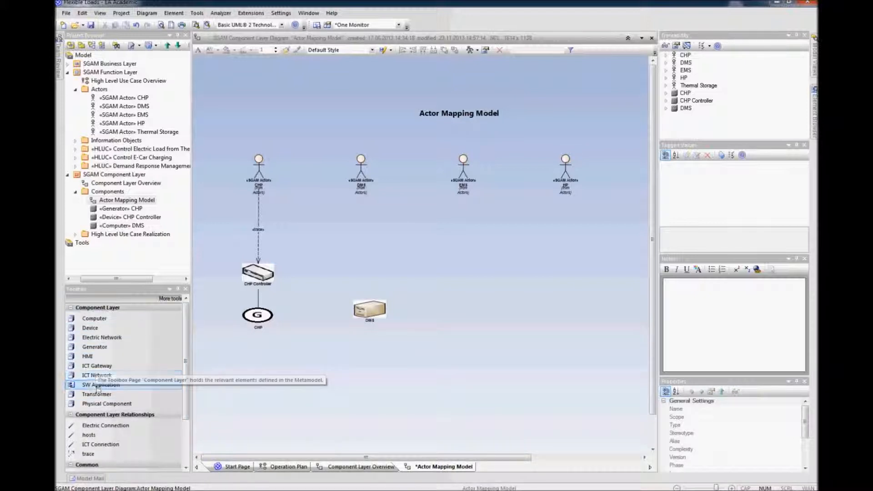
Step: Add a SW Application named DMS Controlling App above the DMS computer and line them up
left_click(100, 384)
left_click(351, 257)
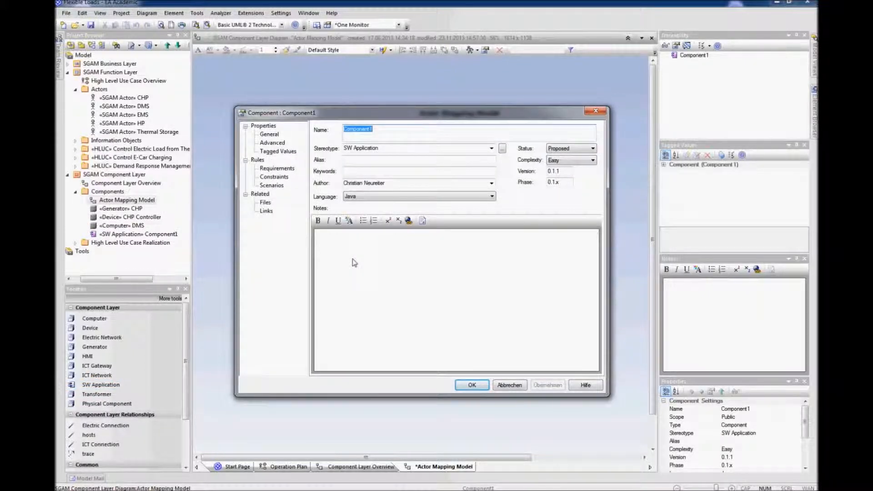
type("DMS Controlling App")
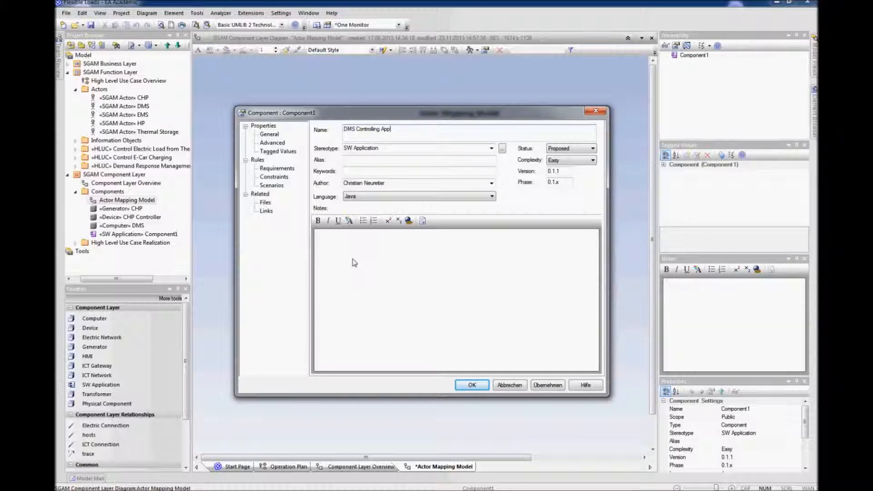
key("Return")
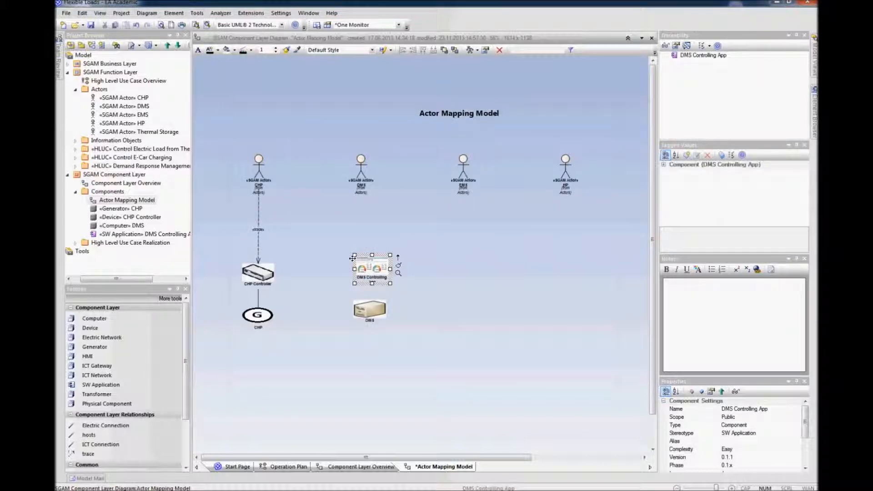
left_click_drag(363, 268, 355, 268)
left_click_drag(366, 309, 359, 310)
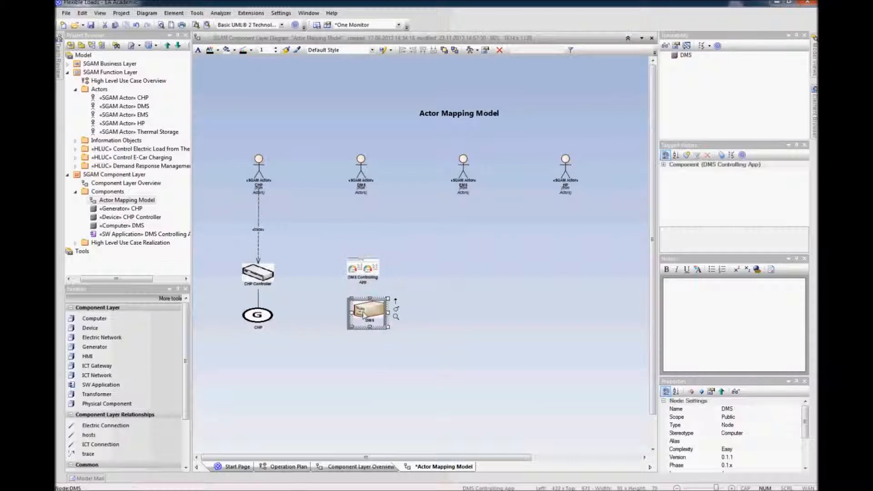
Step: Connect the DMS computer to DMS Controlling App with a hosts relationship
left_click(384, 352)
left_click(369, 314)
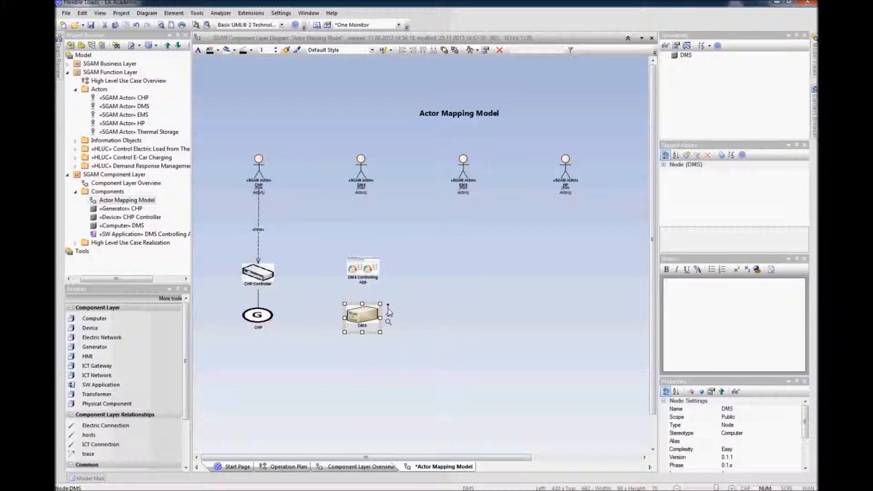
left_click(88, 435)
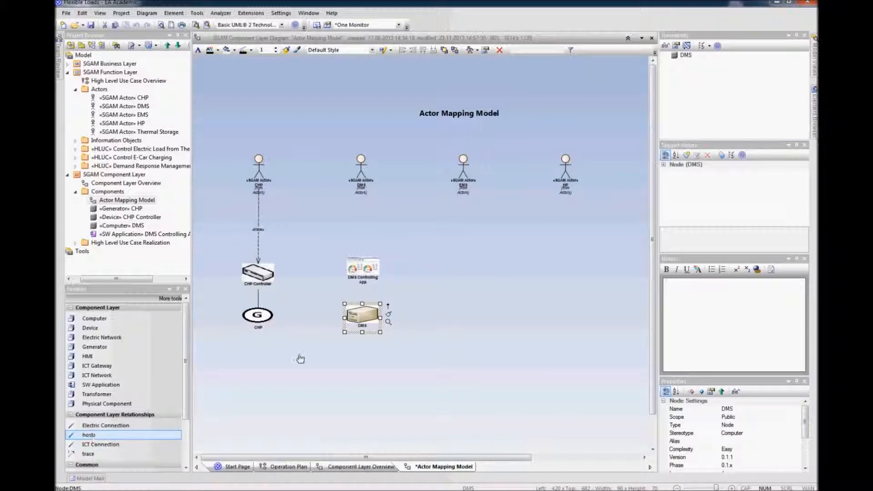
left_click_drag(360, 318, 365, 270)
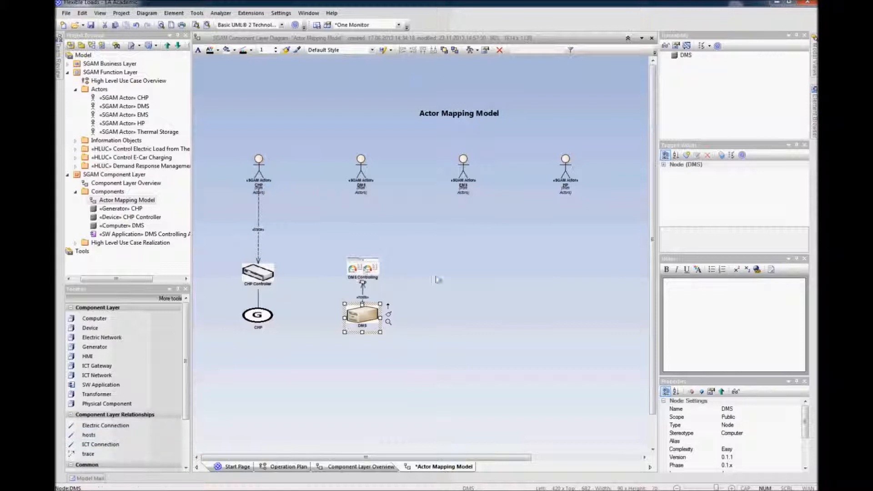
Step: Draw a trace relation from the DMS actor down to its DMS components
left_click(360, 168)
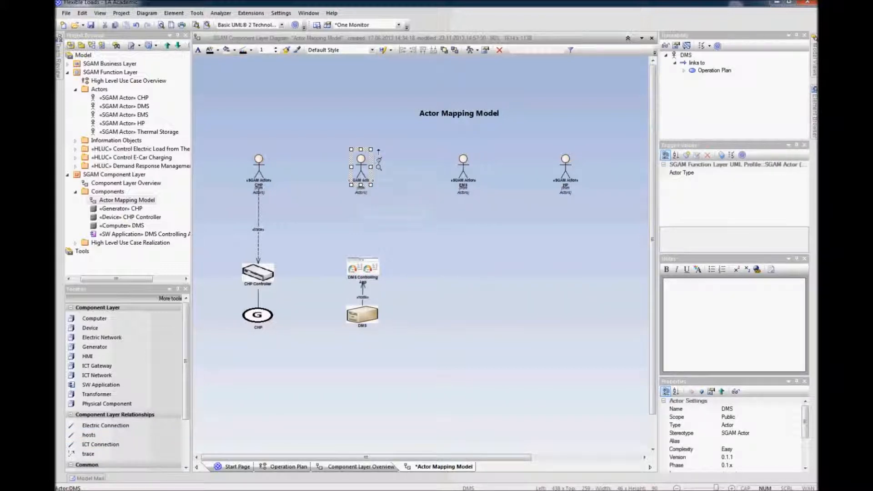
left_click_drag(379, 154, 342, 336)
left_click(373, 278)
left_click_drag(365, 277, 365, 282)
left_click(412, 247)
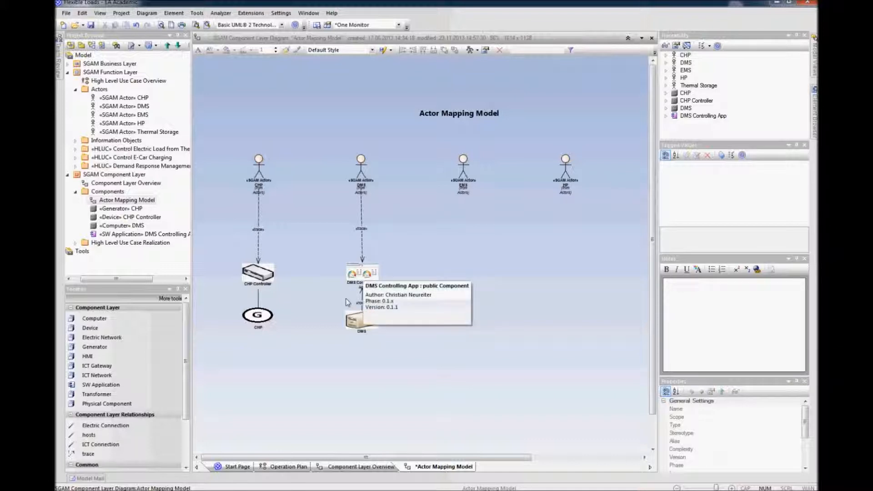
Step: Select the CHP generator and DMS computer together and align their tops
left_click_drag(396, 307, 234, 353)
right_click(362, 318)
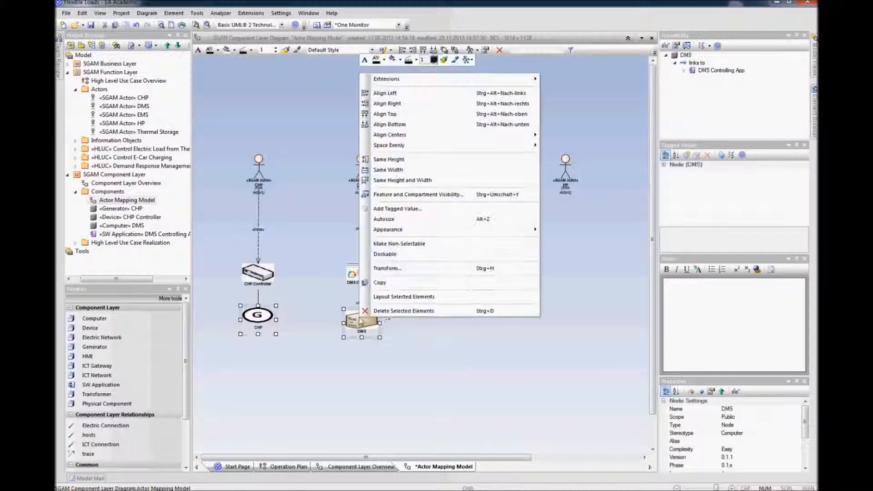
left_click(401, 125)
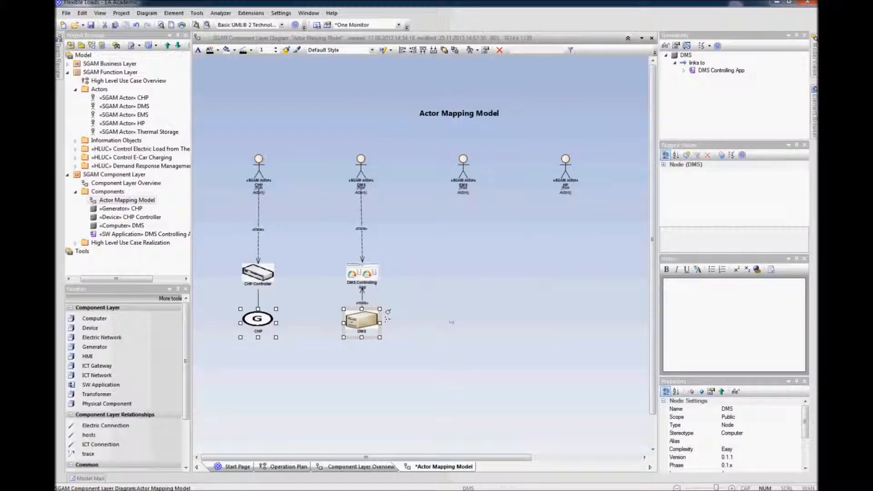
left_click(455, 319)
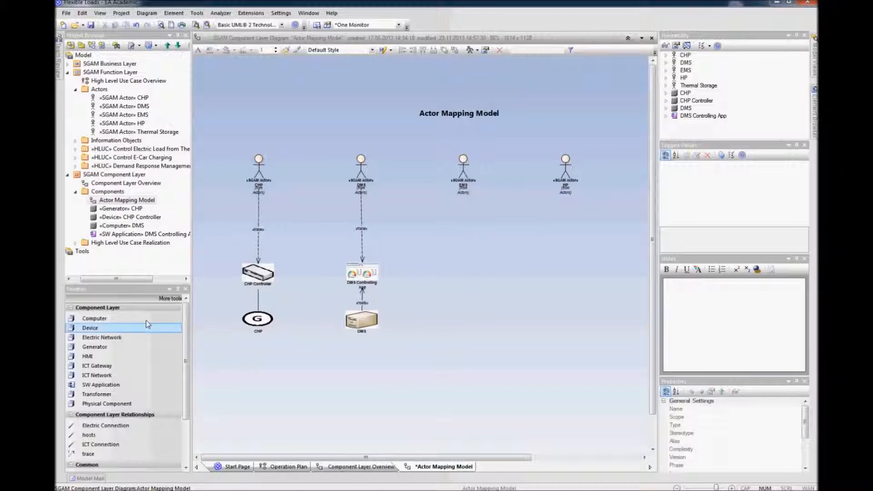
Step: Add a Device named EMS below the EMS actor and nudge it into place
left_click(90, 328)
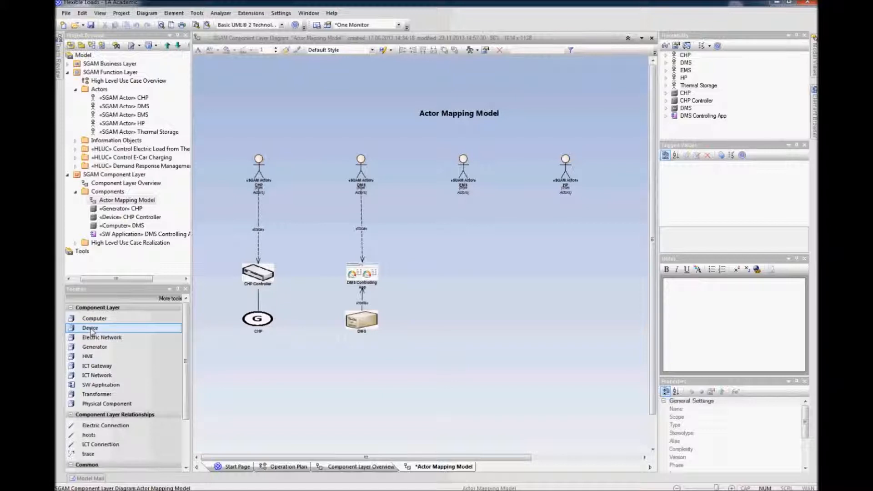
left_click(461, 267)
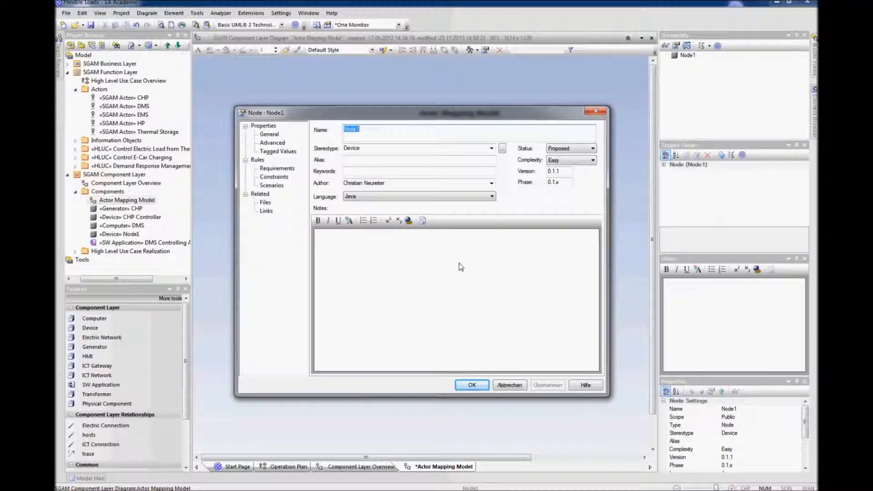
type("EMS")
key("Return")
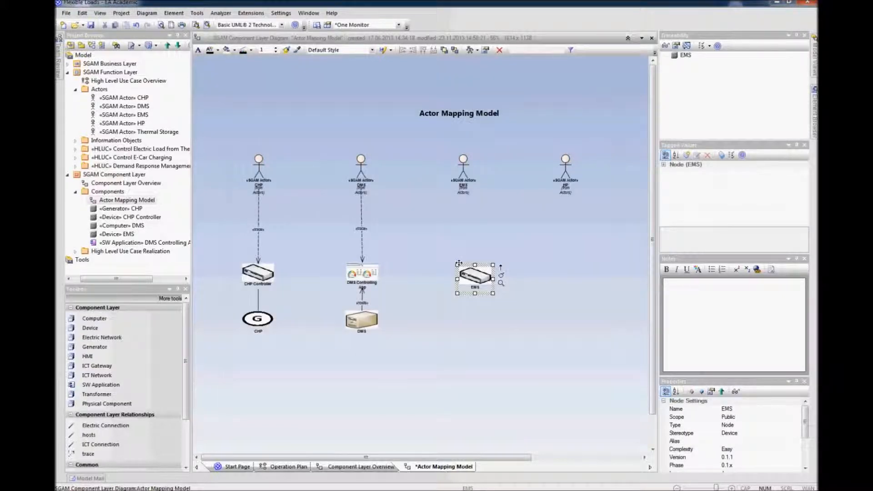
left_click_drag(472, 277, 459, 272)
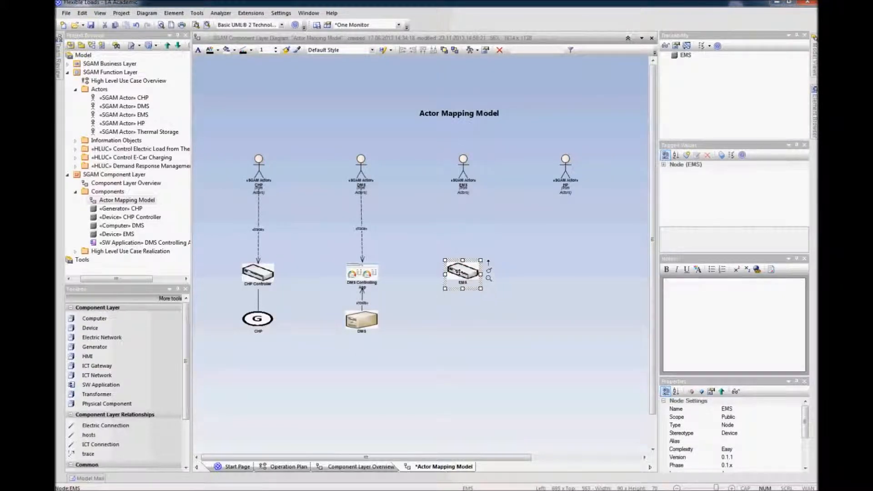
Step: Draw a trace relation from the EMS actor down to the EMS device
left_click(497, 230)
left_click(465, 172)
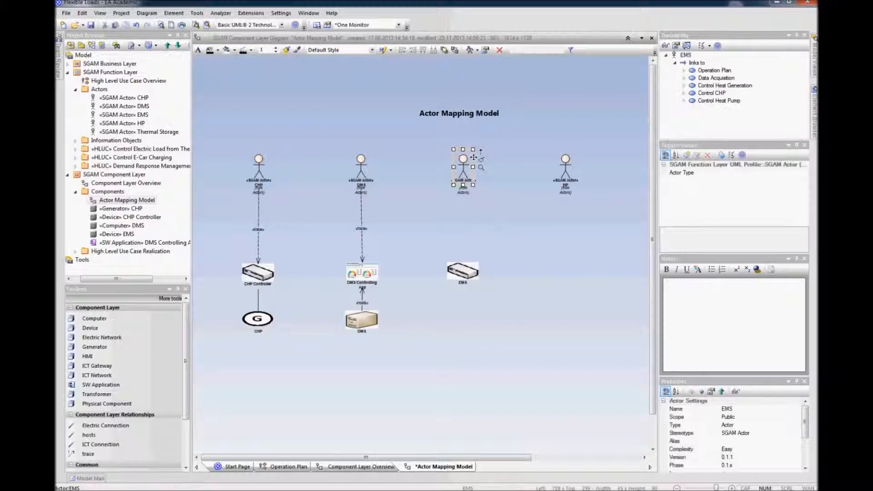
left_click_drag(481, 154, 463, 273)
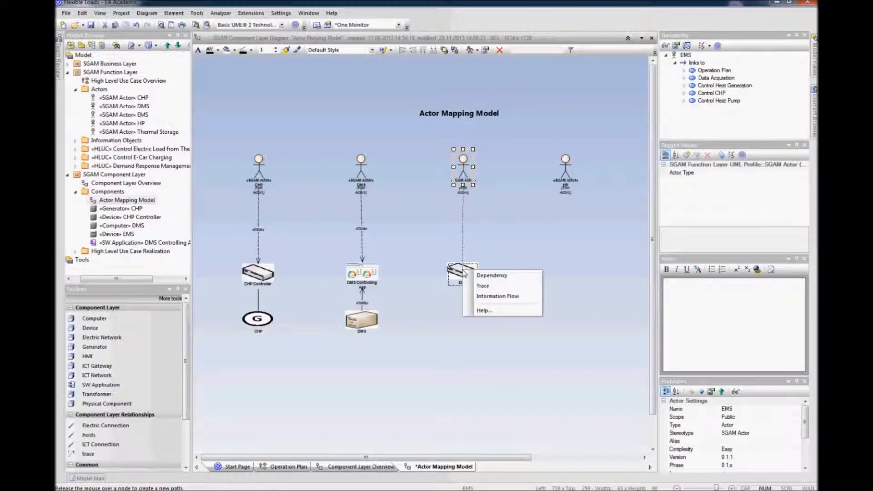
left_click(499, 286)
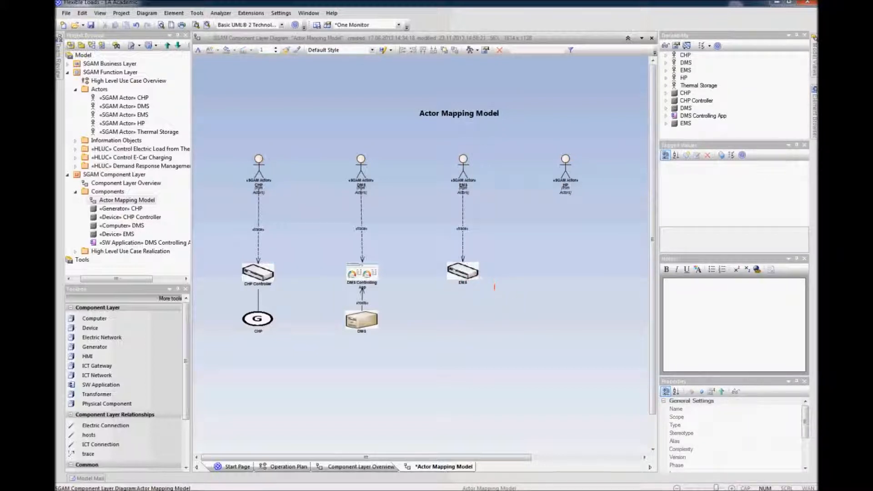
left_click(468, 275)
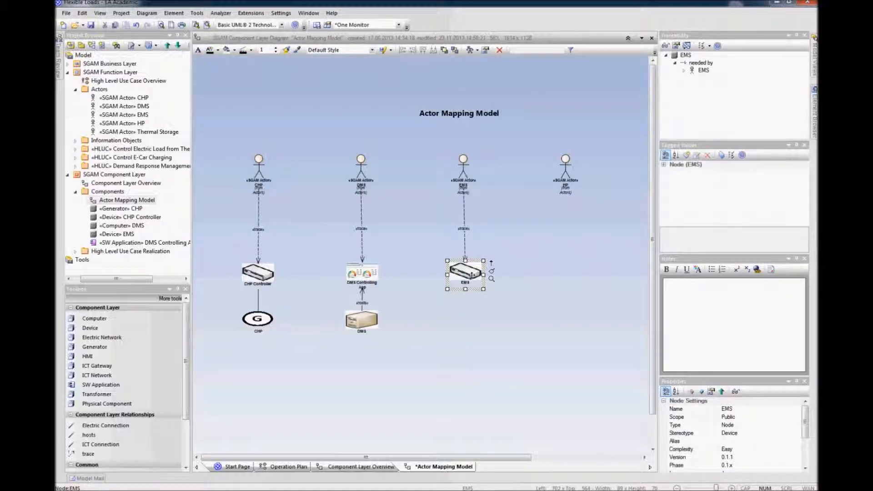
left_click(526, 273)
Step: Add a Device named HP Controller below the HP actor and position it
left_click(473, 456)
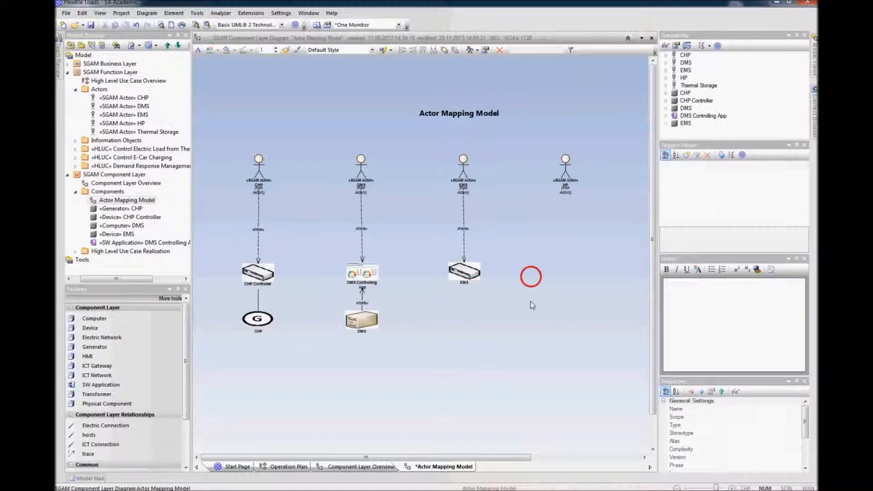
left_click_drag(476, 459, 554, 457)
left_click(493, 302)
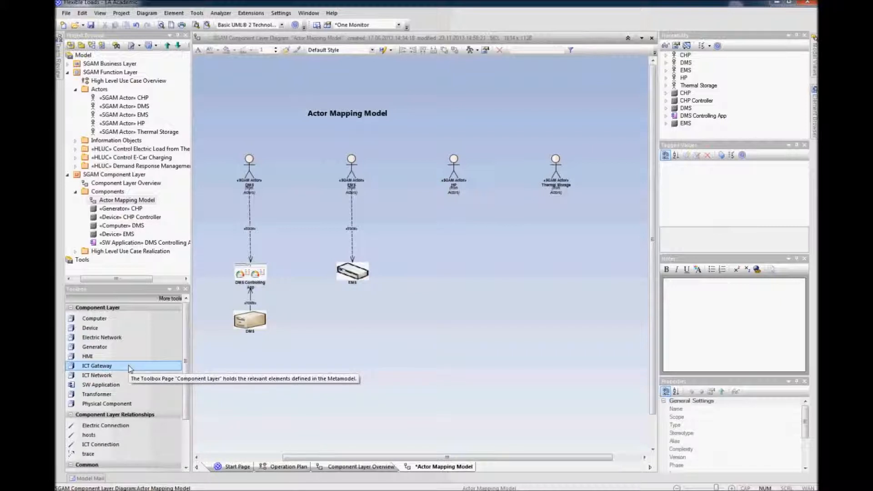
left_click(97, 329)
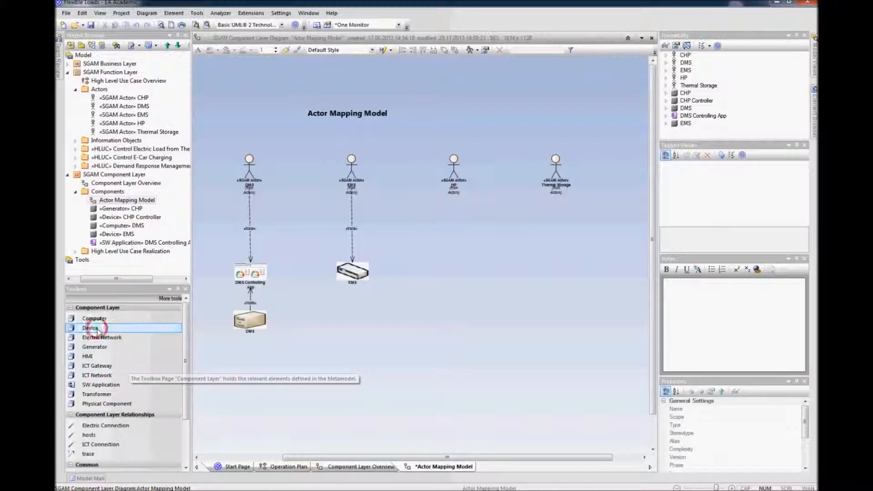
left_click(454, 266)
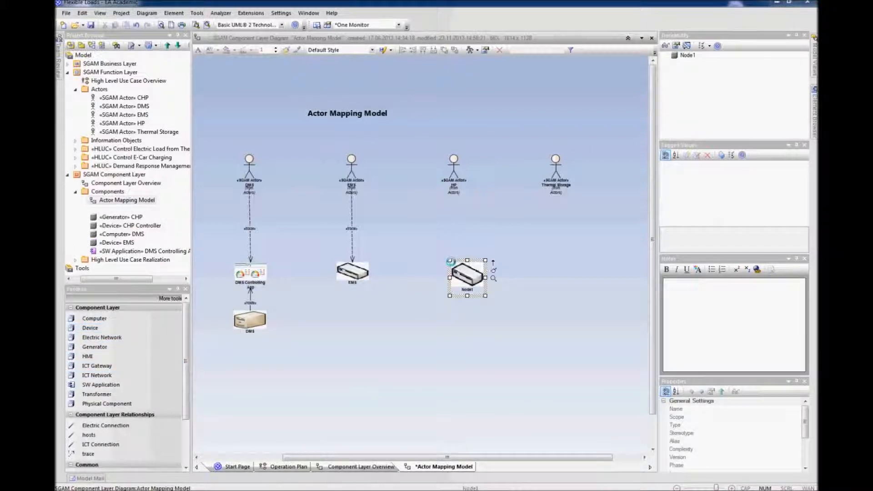
type("HP Controller")
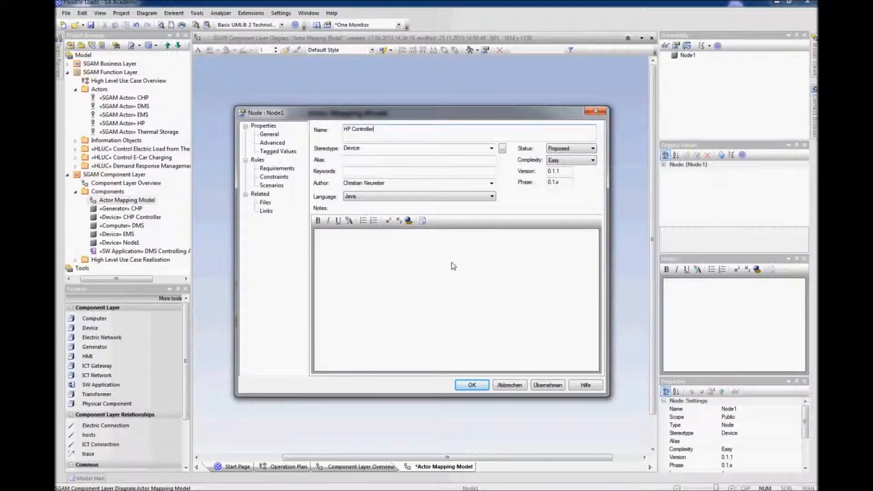
key("Return")
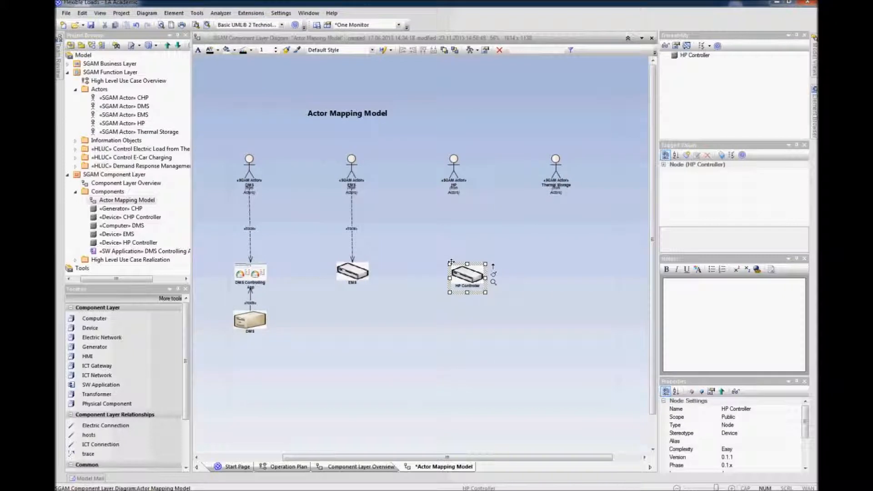
left_click_drag(450, 262, 444, 255)
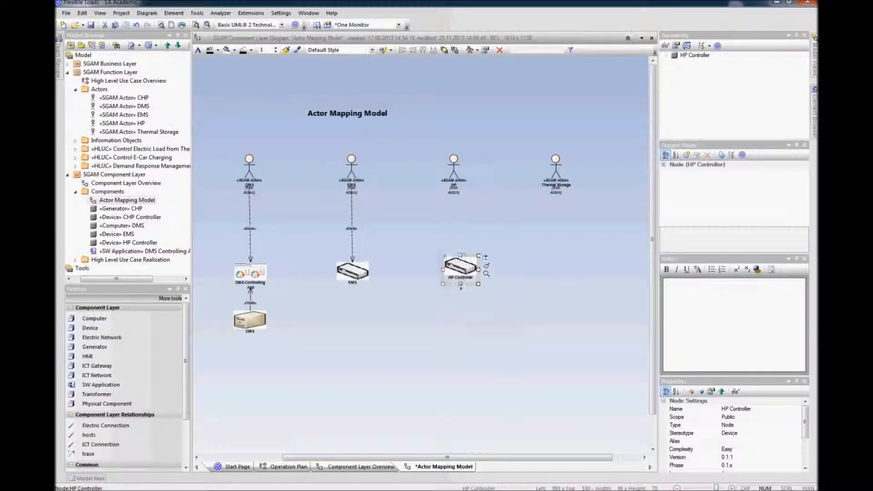
left_click(469, 362)
left_click(469, 275)
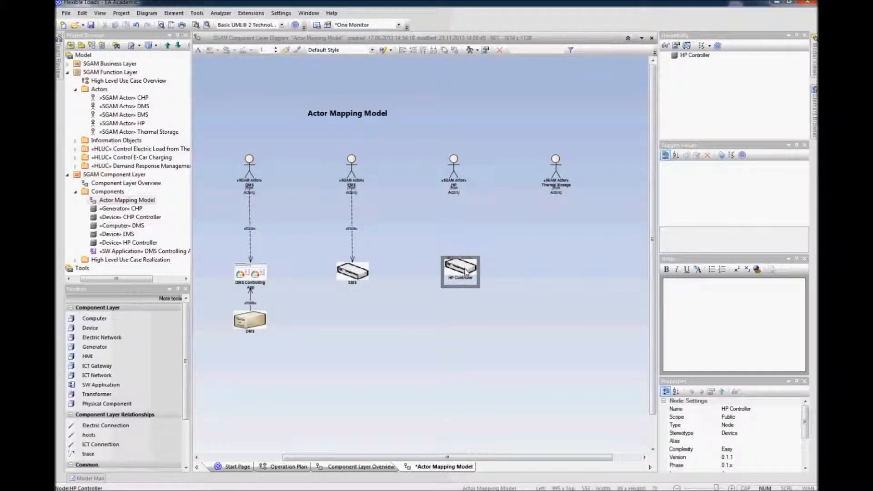
left_click(466, 344)
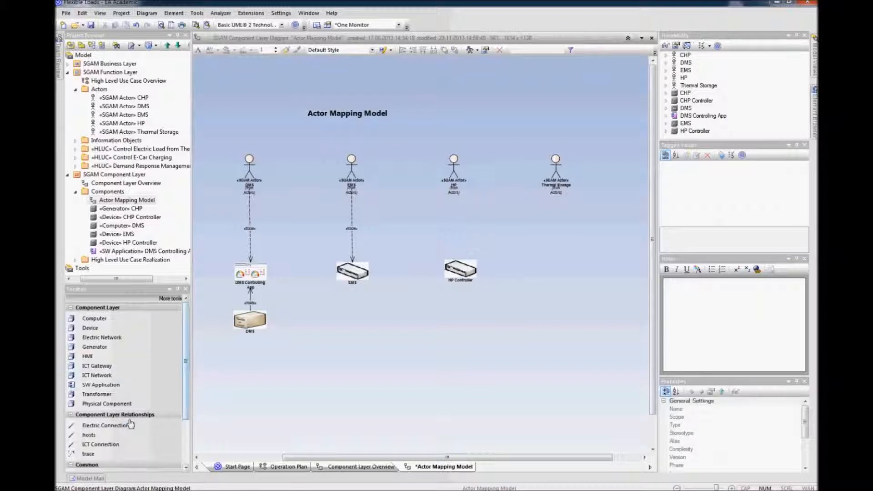
Step: Add a Physical Component with stereotype Heat Pump, named Heat Pump, below the HP Controller
left_click(100, 404)
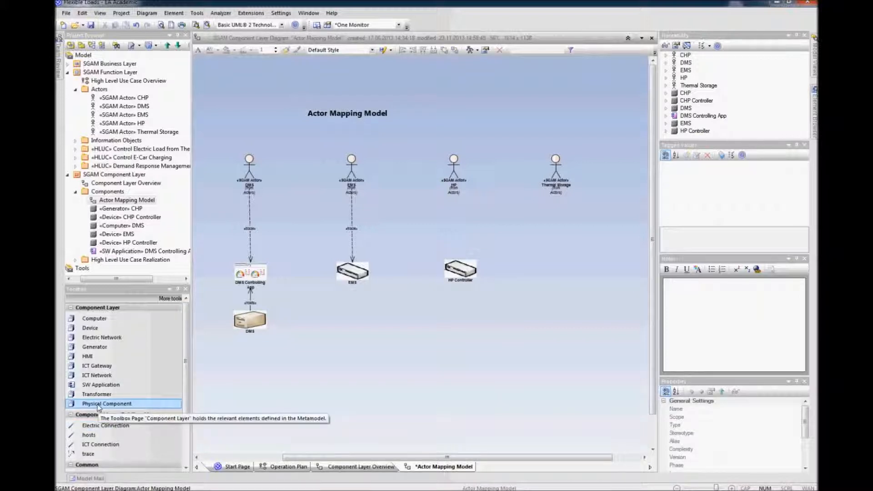
left_click(460, 320)
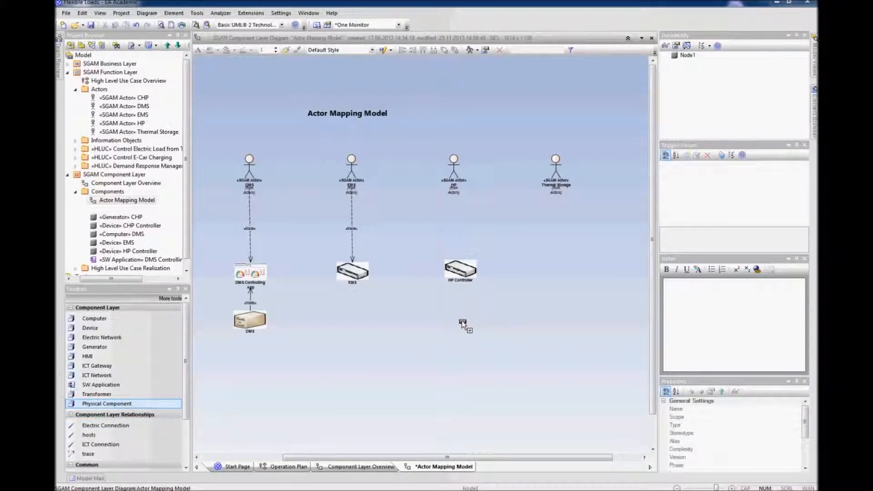
left_click(362, 149)
type("Heat Pump")
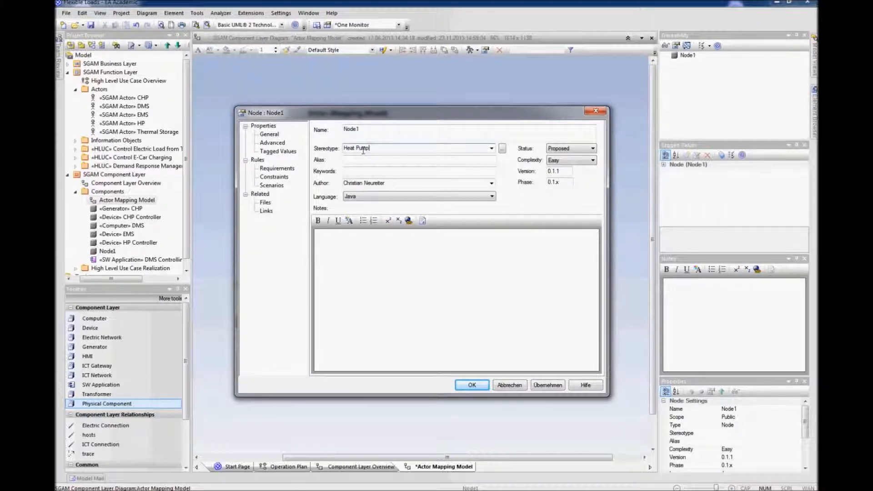
double_click(351, 129)
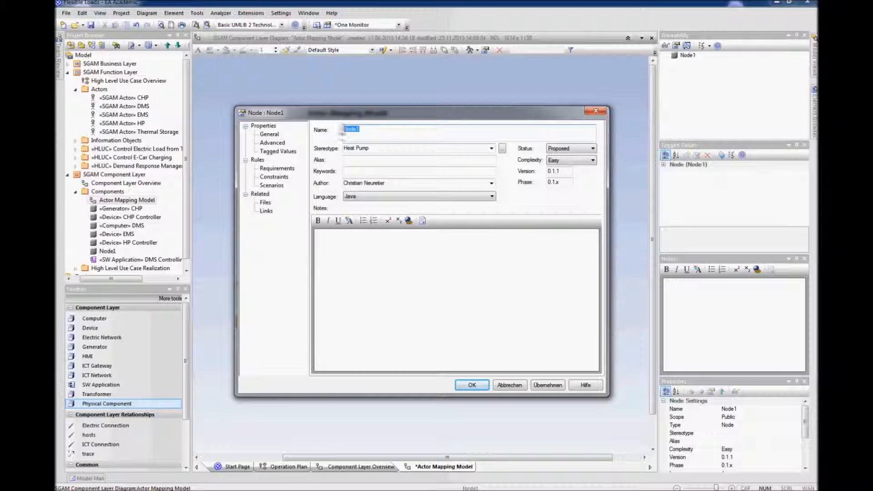
type("Heat Pump")
key("Return")
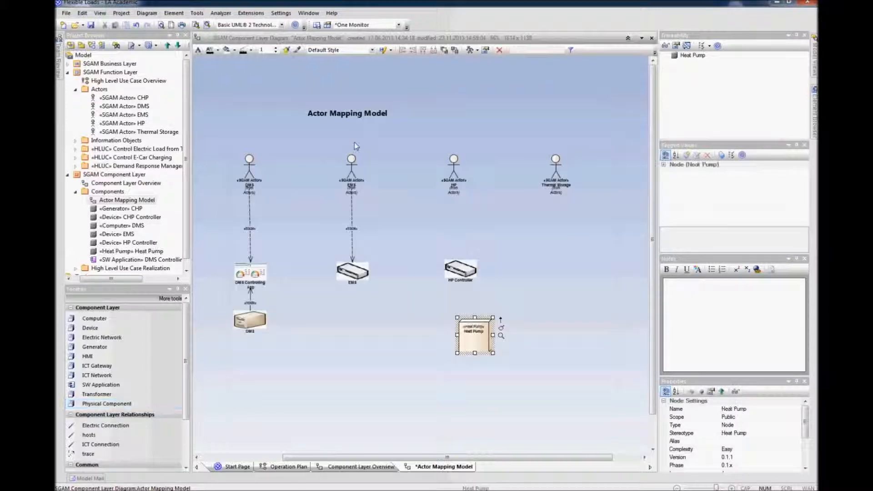
left_click_drag(472, 335, 458, 324)
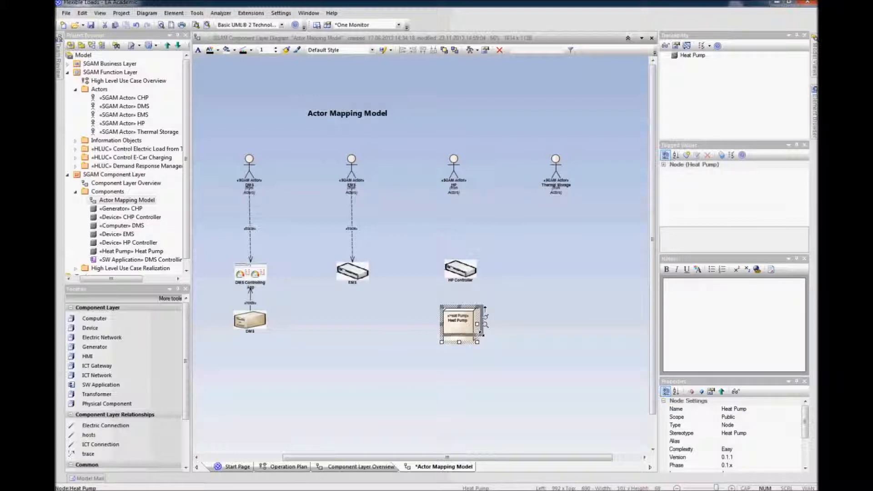
left_click(482, 351)
left_click_drag(473, 328, 473, 327)
left_click(475, 358)
Step: Draw a trace relation from the HP actor down to the HP Controller device
left_click(454, 169)
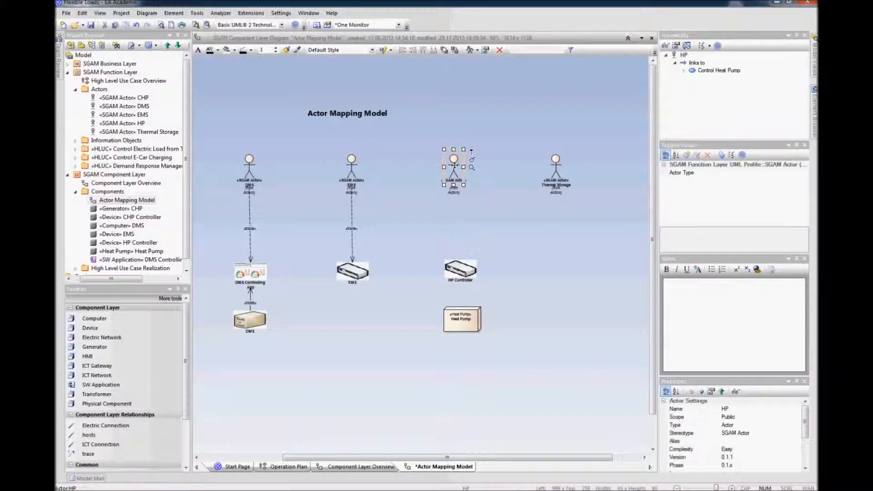
left_click_drag(471, 149, 459, 266)
left_click(470, 282)
left_click(467, 300)
Step: Line up the Heat Pump under the HP Controller and connect the two with an association
left_click_drag(466, 324, 461, 325)
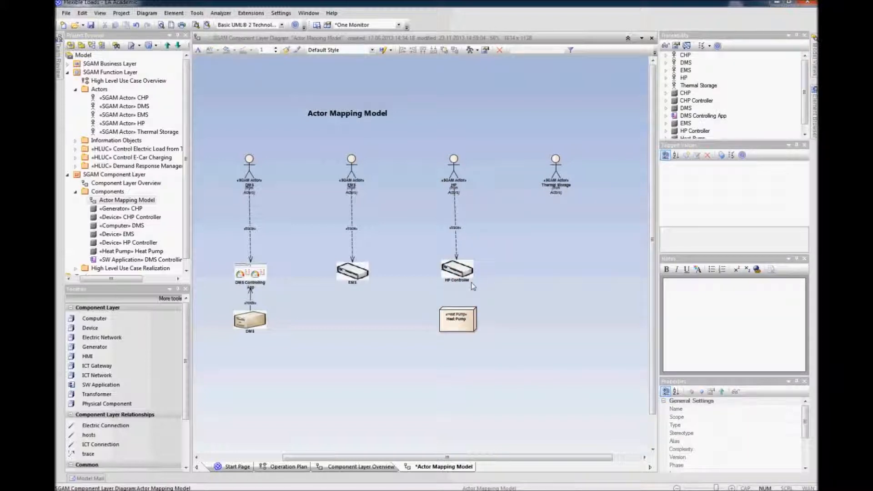
left_click(468, 272)
left_click_drag(482, 260, 458, 324)
left_click(475, 326)
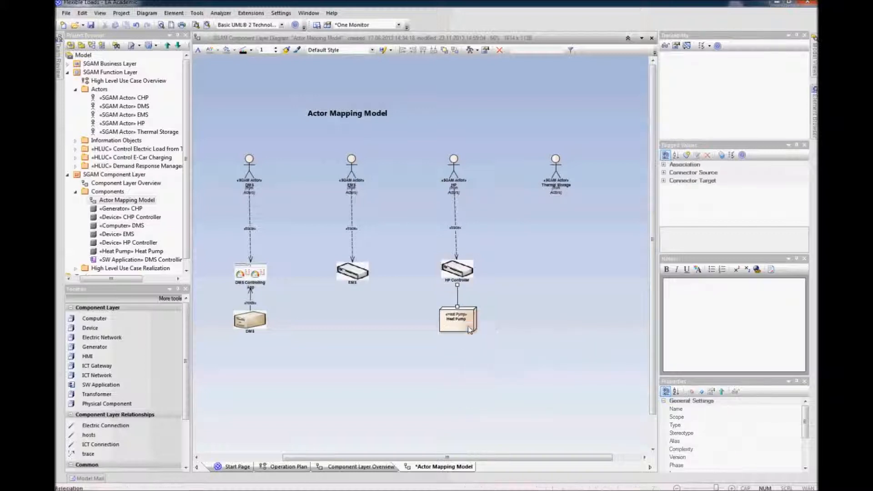
left_click(512, 280)
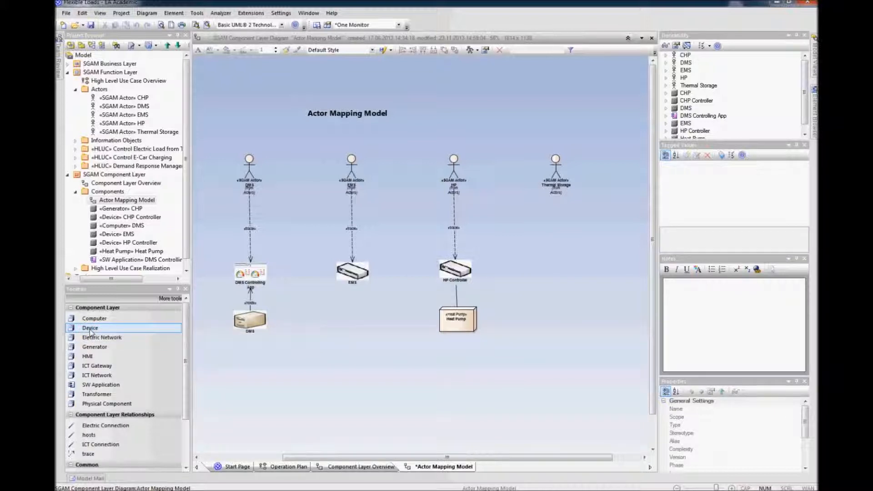
Step: Add a Device named Storage IED below the Thermal Storage actor
left_click(90, 329)
left_click(557, 260)
type("Storage IED")
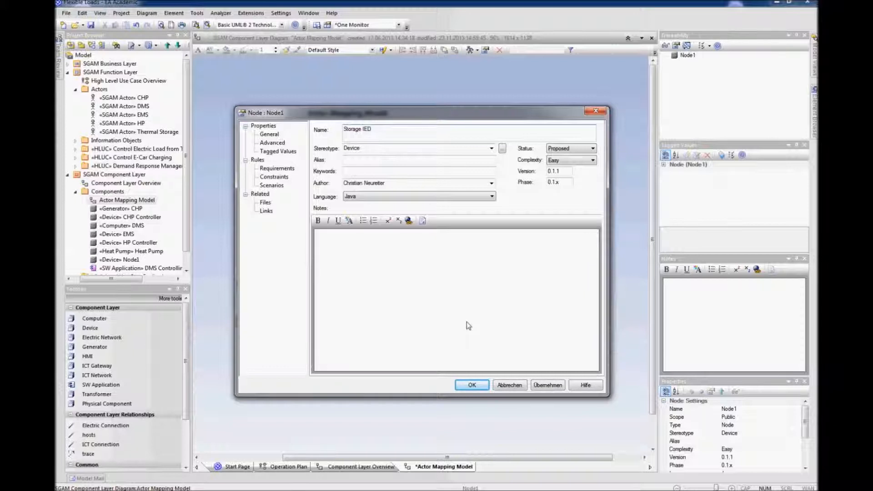
left_click(473, 387)
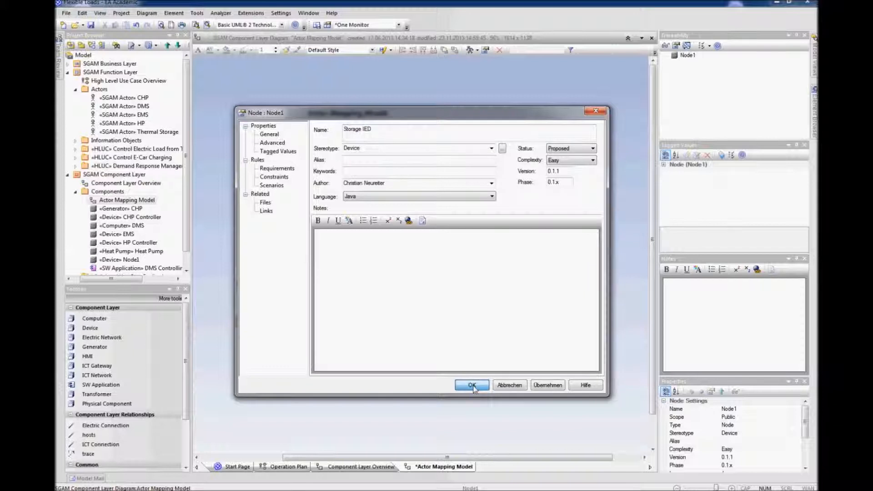
left_click(578, 381)
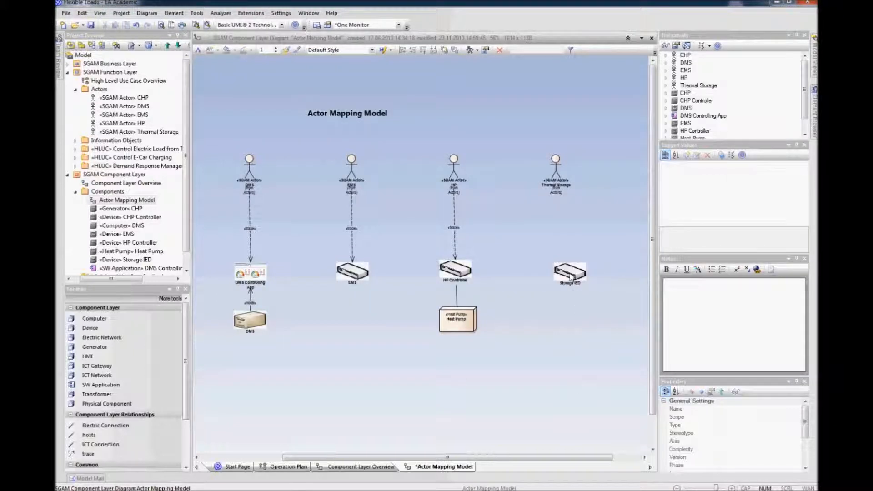
left_click(562, 272)
left_click(559, 325)
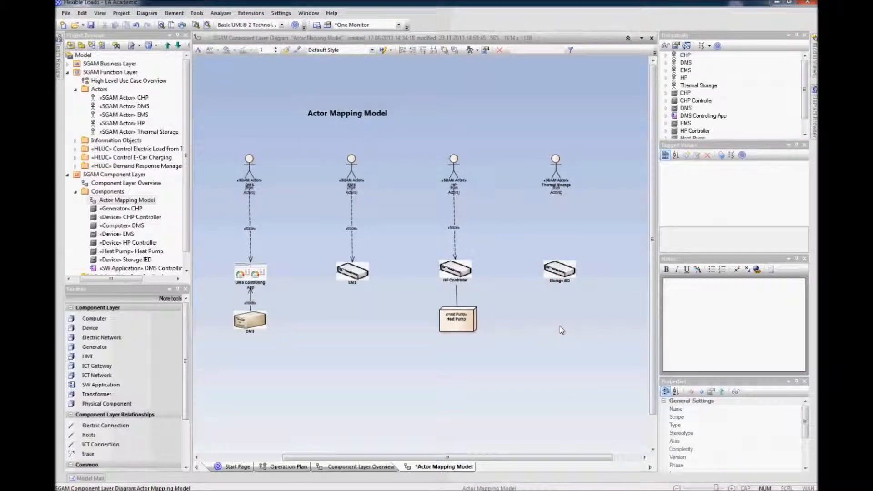
Step: Add a Physical Component named Thermal Storage below the Storage IED and resize it
left_click(147, 402)
left_click(555, 310)
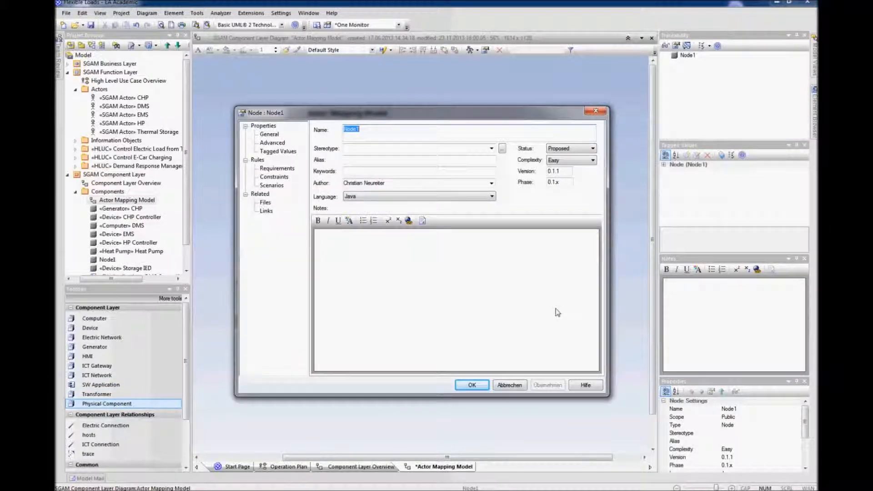
type("Thermal Storage")
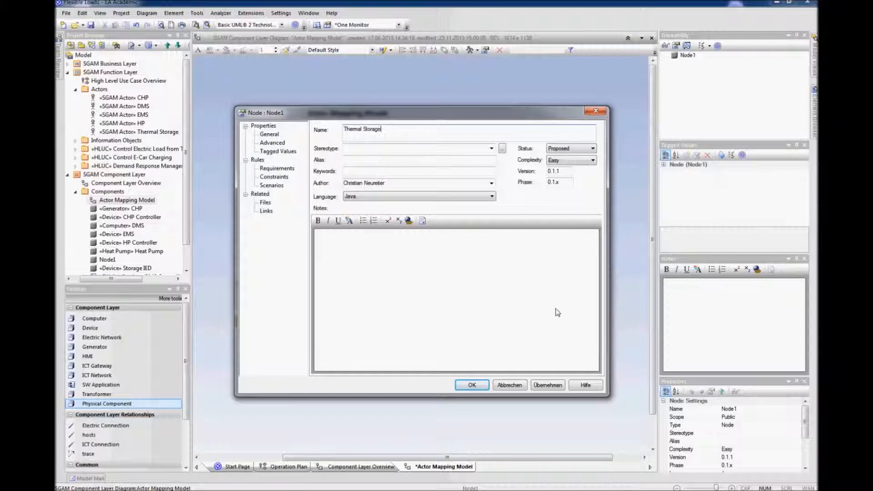
key("Return")
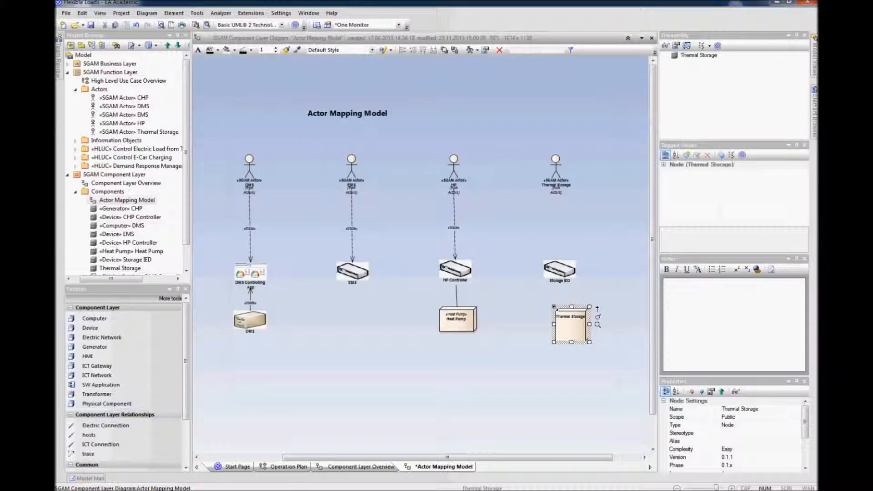
left_click_drag(589, 341, 566, 325)
left_click(569, 358)
Step: Draw a trace relation from the Thermal Storage actor down to the Storage IED device
left_click(555, 167)
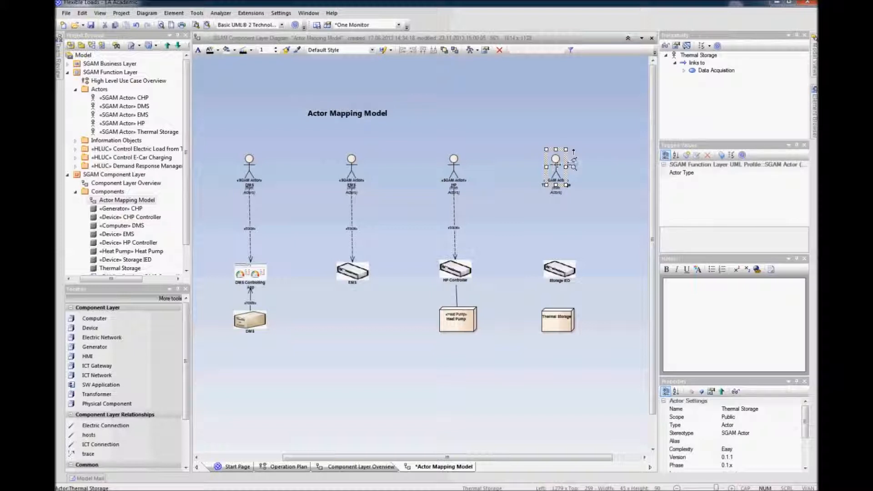
mouse_move(572, 151)
left_mouse_down()
mouse_move(571, 271)
mouse_move(562, 273)
left_mouse_up()
left_click(580, 284)
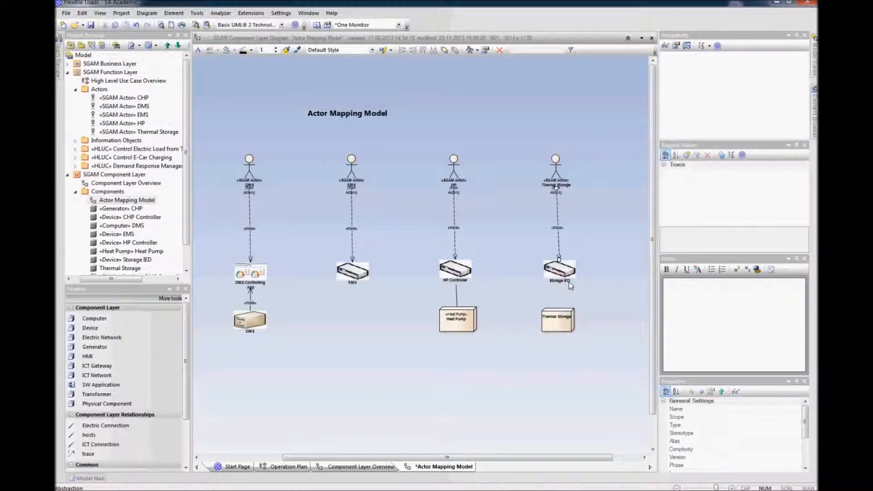
Step: Line up the Storage IED and connect it to the Thermal Storage component with an association
left_click(563, 273)
left_click_drag(563, 274, 561, 274)
left_click(617, 273)
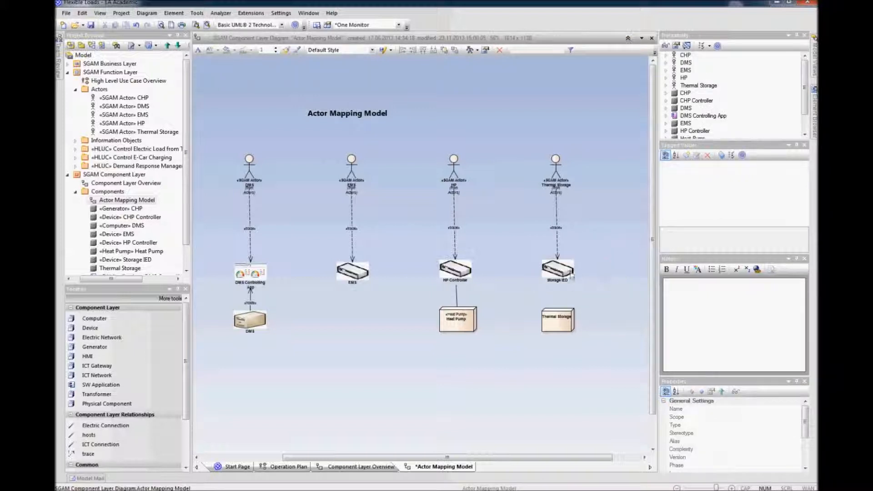
left_click(569, 275)
left_click_drag(569, 275, 567, 275)
left_click(610, 272)
left_click(565, 271)
left_click_drag(582, 263, 559, 322)
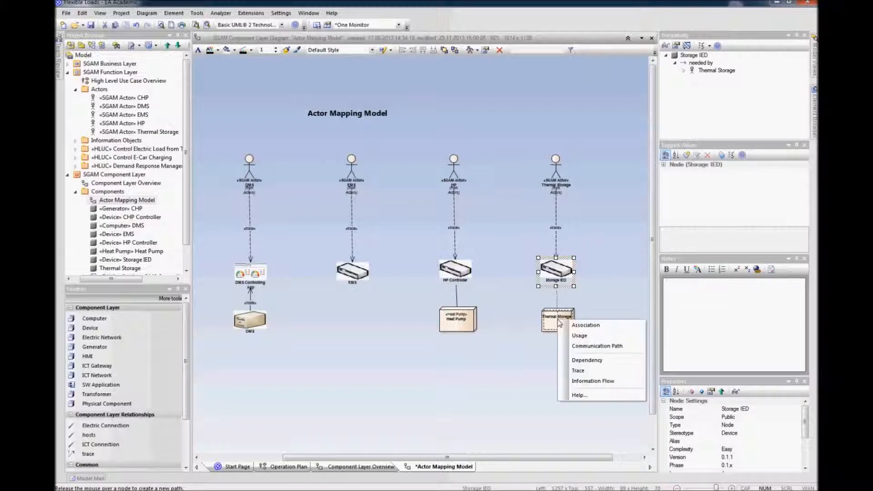
left_click(564, 325)
left_click(604, 302)
left_click(561, 324)
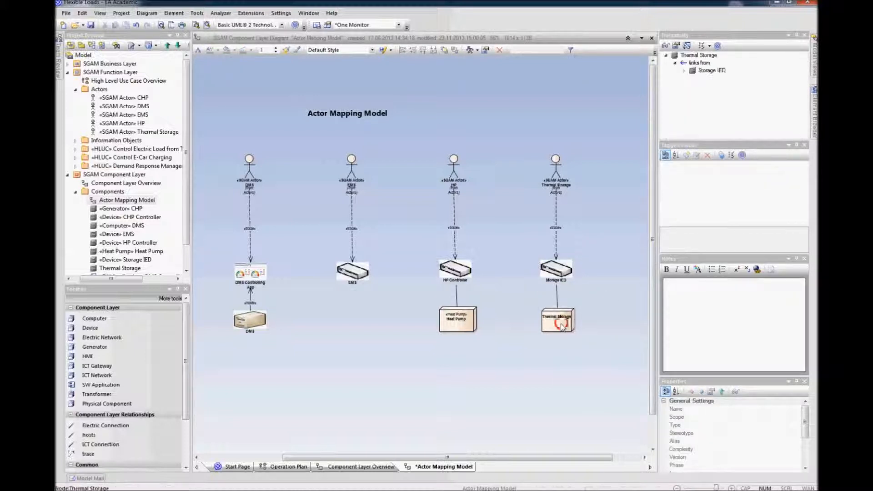
left_click(579, 325)
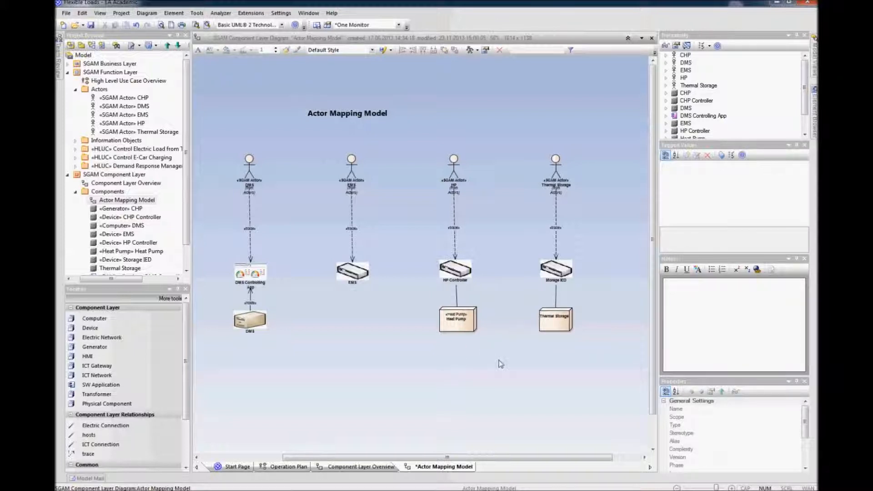
Step: Adjust the association line between the HP Controller and the Heat Pump
left_click(458, 296)
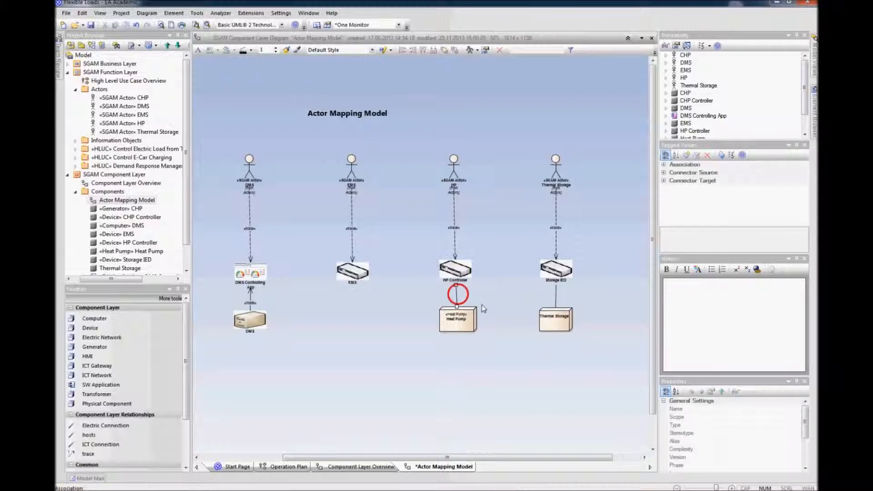
scroll(500, 361, "down", 1)
left_click(505, 363)
left_click_drag(463, 289, 459, 288)
left_click(526, 325)
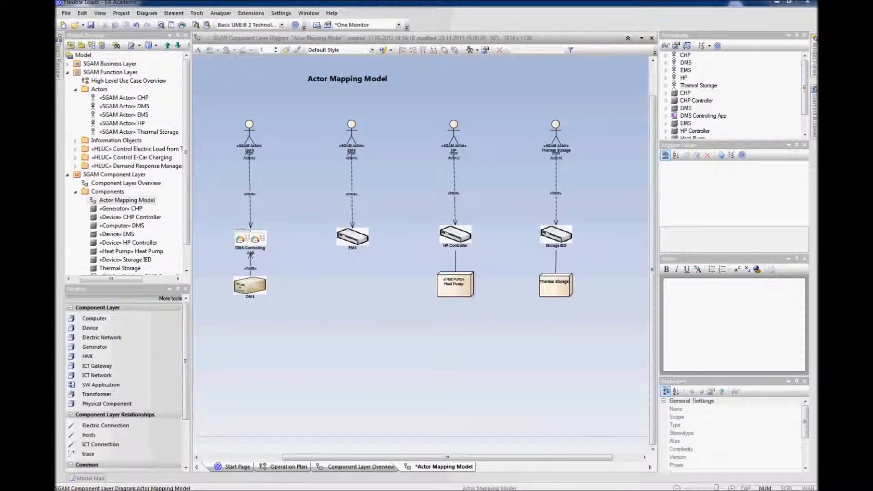
Step: Switch to PowerPoint and copy the red-and-blue cylinder graphic
left_click_drag(818, 151, 486, 128)
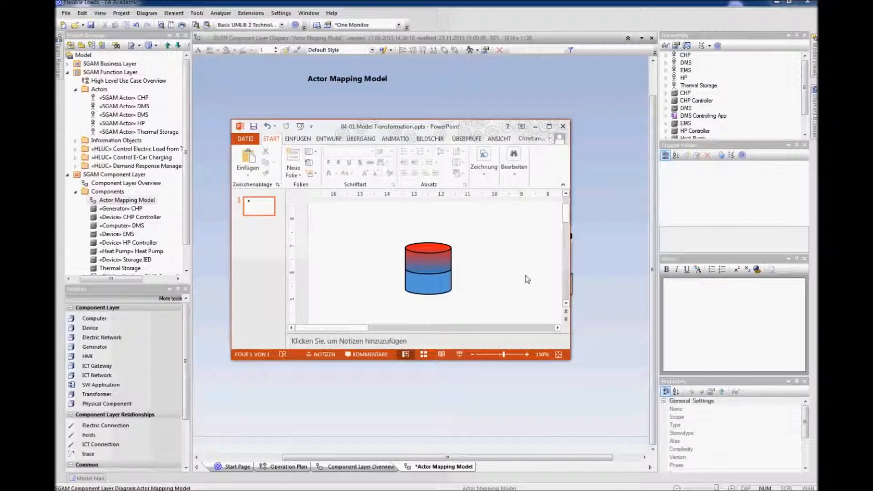
left_click(437, 268)
right_click(437, 268)
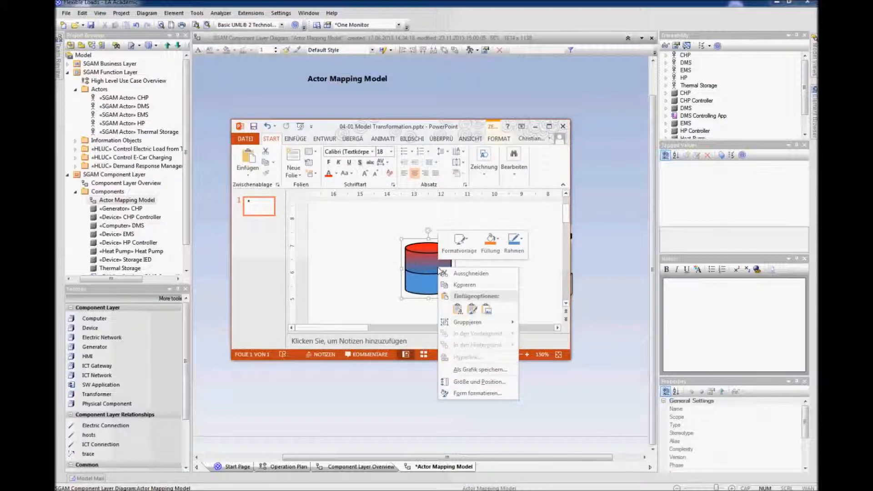
left_click(450, 285)
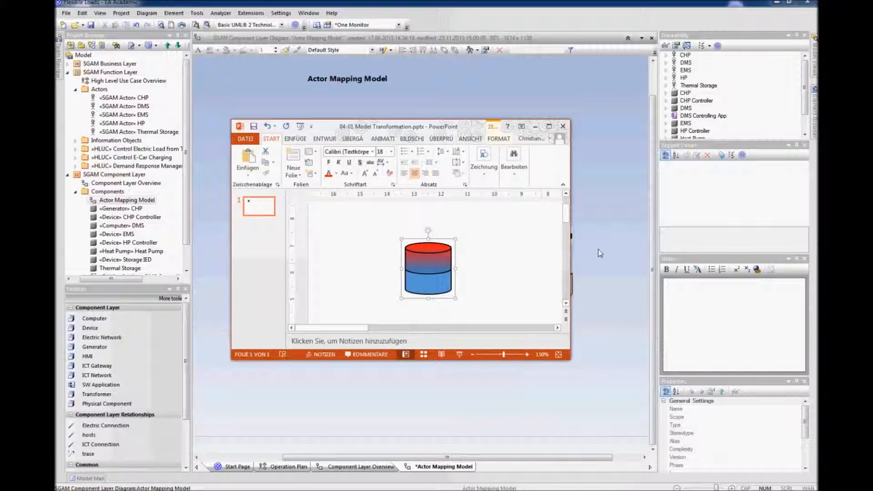
left_click_drag(442, 129, 872, 155)
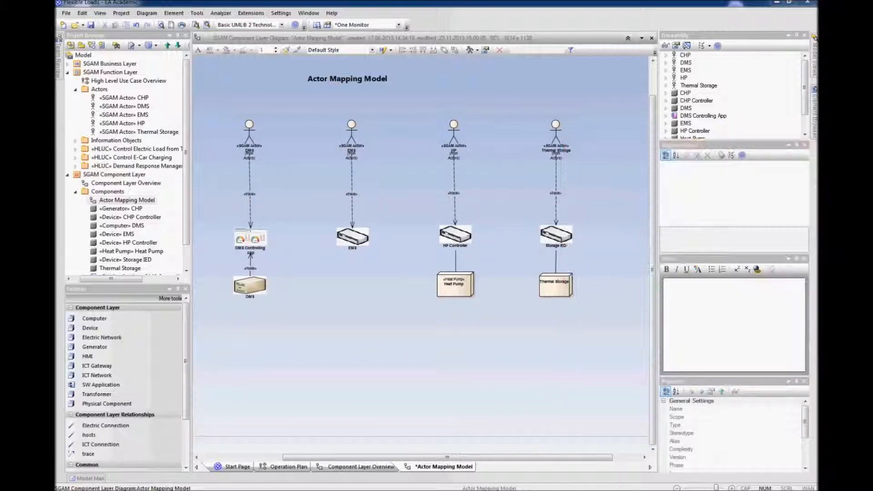
Step: Apply the copied cylinder image from the clipboard to the Thermal Storage component
right_click(554, 288)
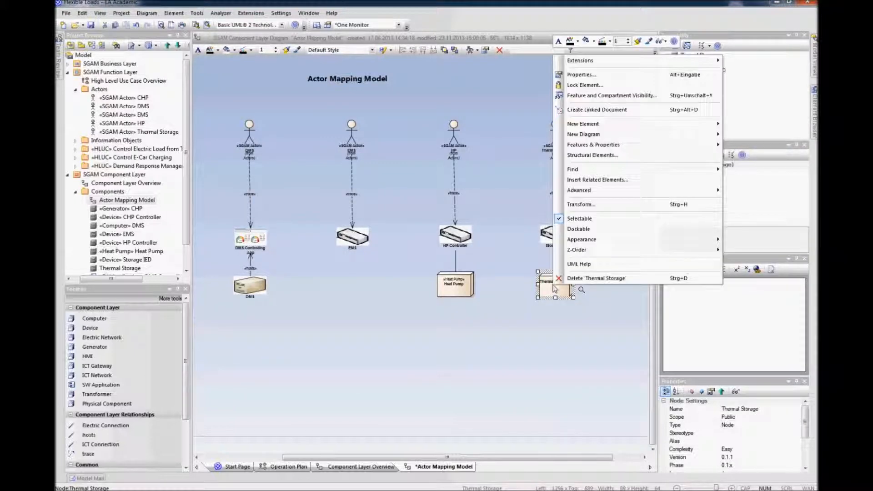
mouse_move(589, 240)
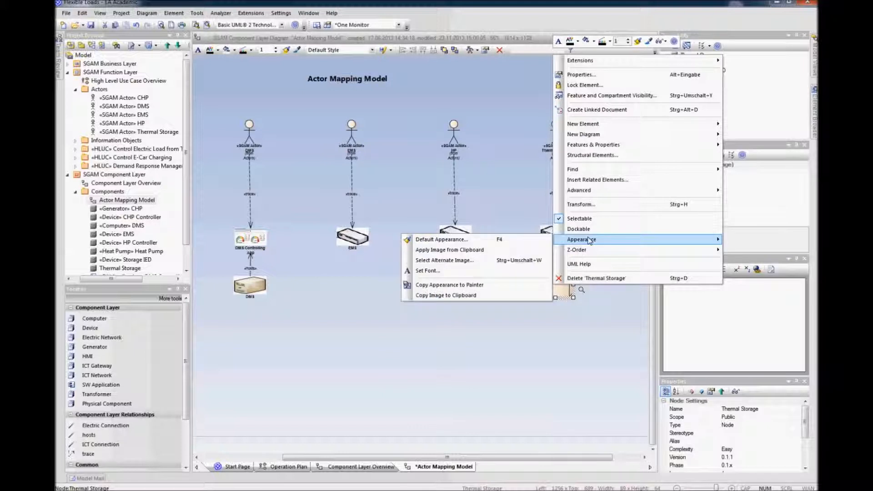
left_click(495, 249)
left_click(586, 308)
left_click_drag(554, 291, 562, 291)
left_click(561, 328)
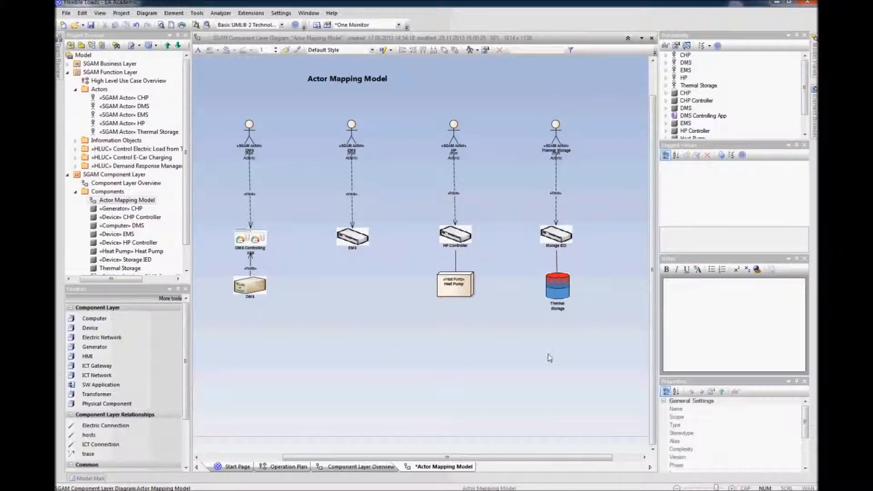
Step: Nudge the Thermal Storage component and set its alternate image to none
left_click_drag(560, 290, 560, 285)
left_click(559, 350)
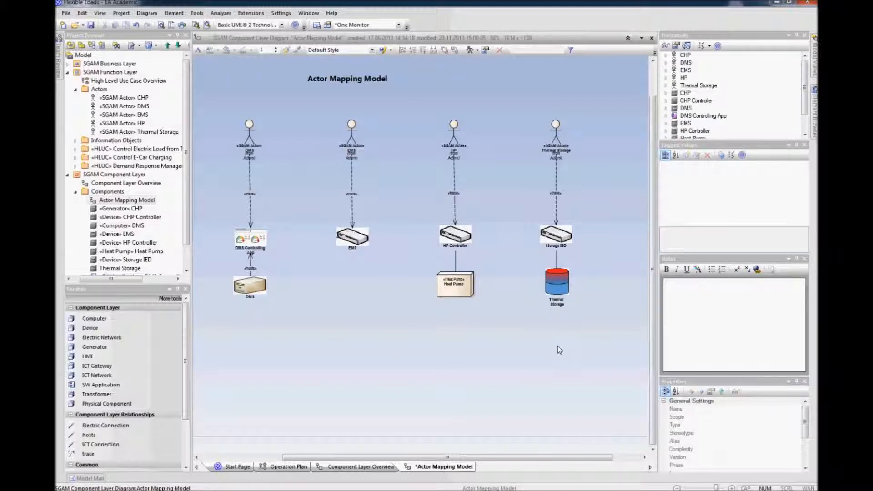
left_click(557, 347)
left_click(557, 281)
right_click(557, 282)
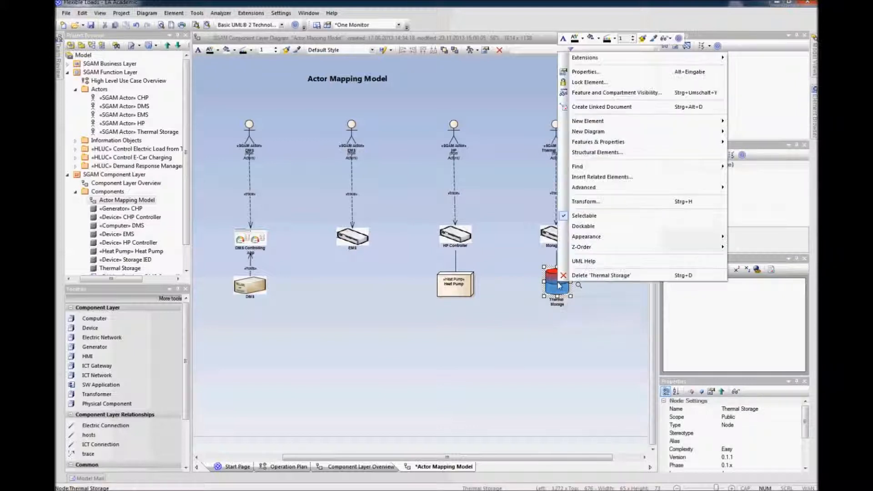
mouse_move(590, 240)
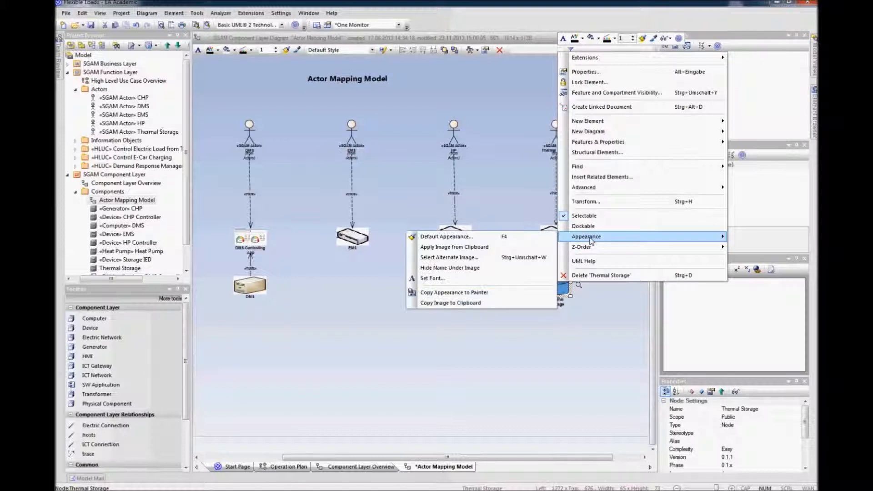
left_click(460, 258)
left_click(399, 117)
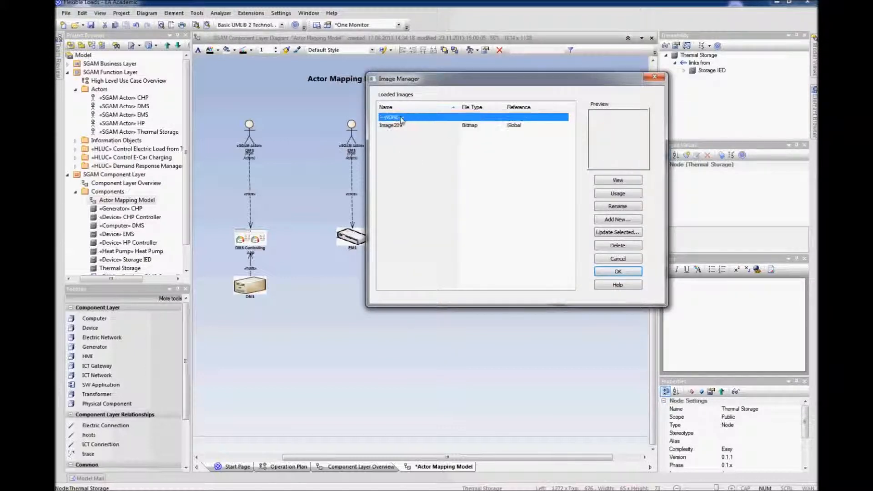
left_click(607, 272)
left_click(567, 347)
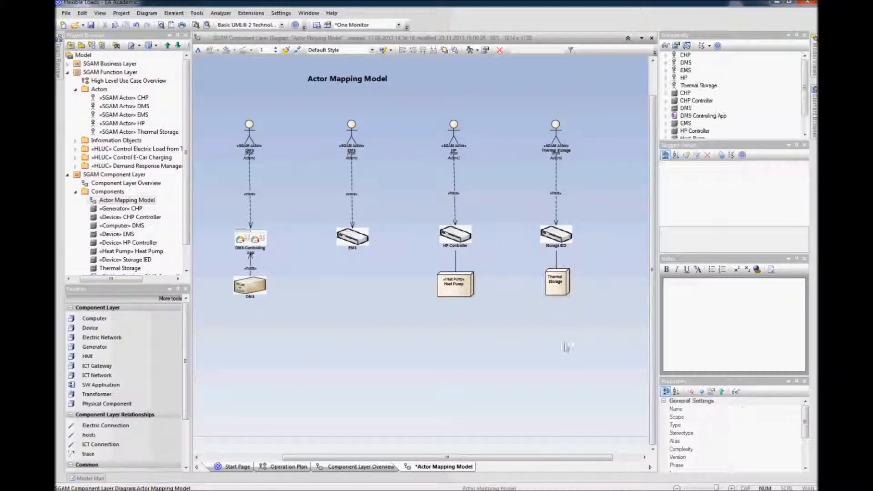
Step: Switch to PowerPoint and start saving the cylinder graphic as a picture
left_click_drag(817, 137, 424, 105)
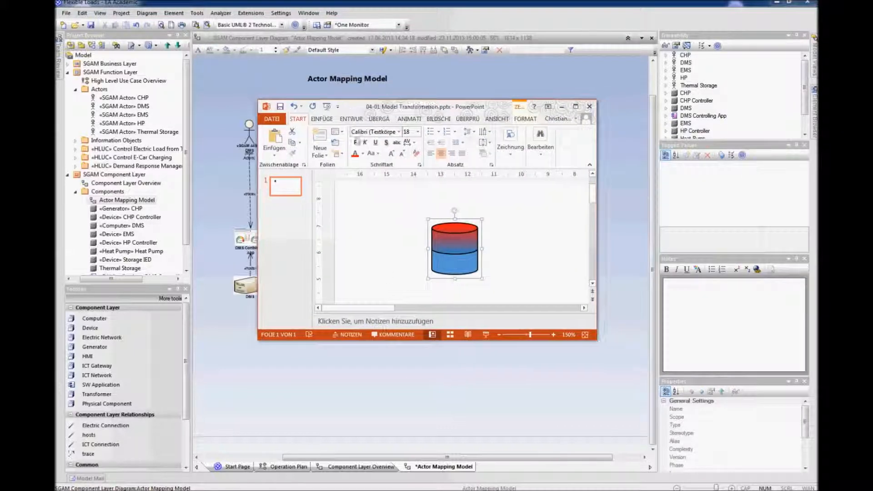
left_click(469, 385)
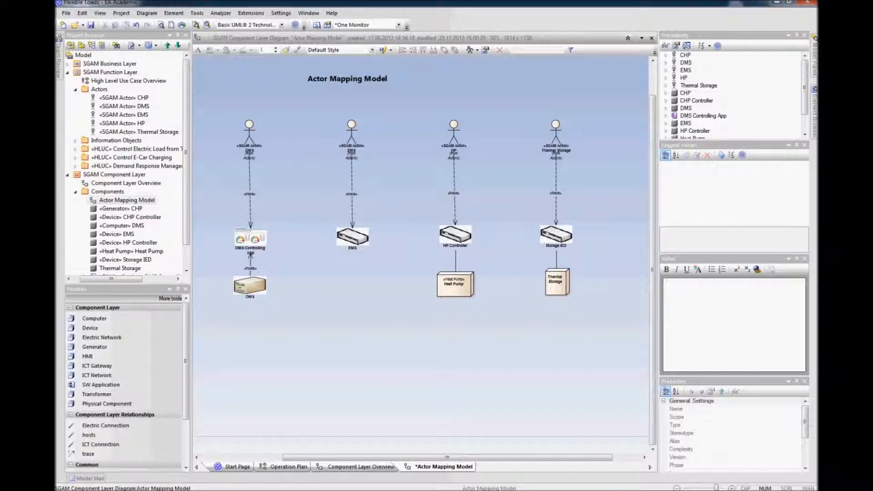
key("alt+Tab")
right_click(454, 243)
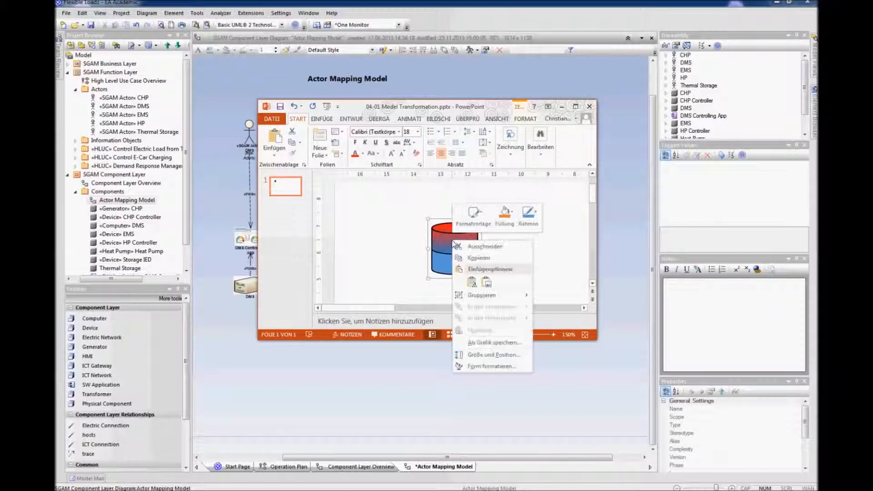
left_click(492, 344)
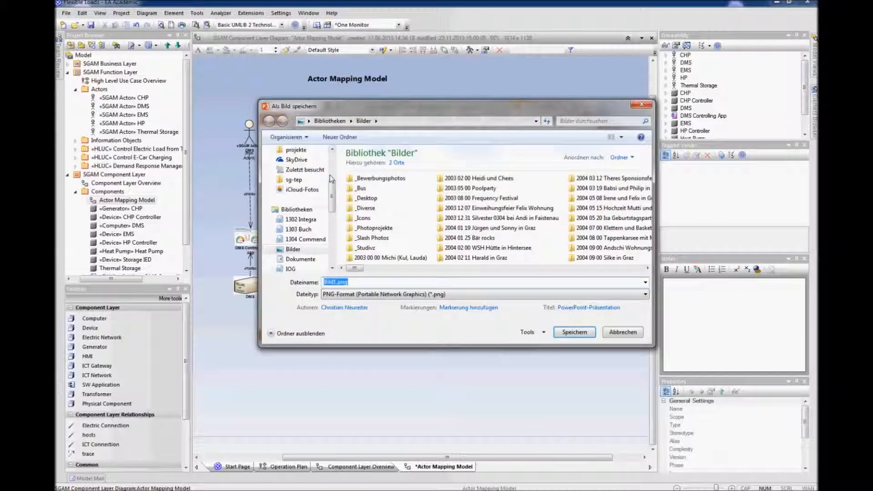
Step: Save the cylinder picture to the Desktop as Thermal Storage.emf in Enhanced Windows Metafile format
left_click_drag(334, 195, 336, 165)
left_click(296, 204)
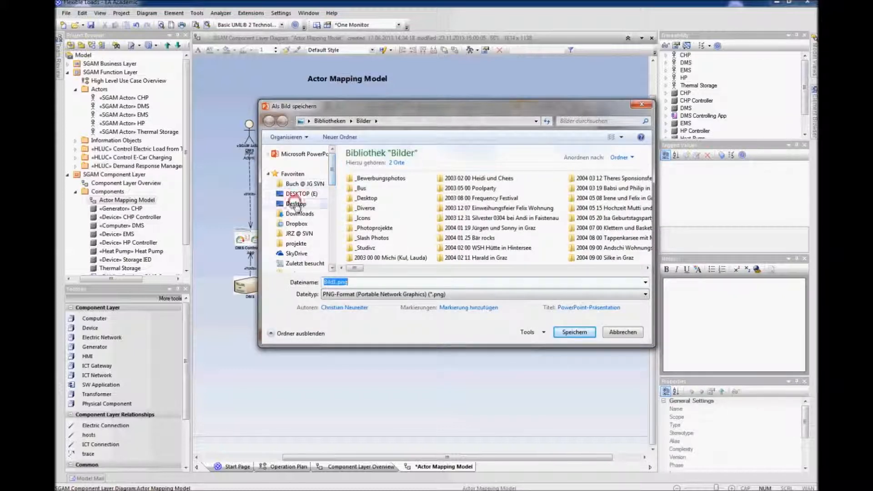
left_click(645, 294)
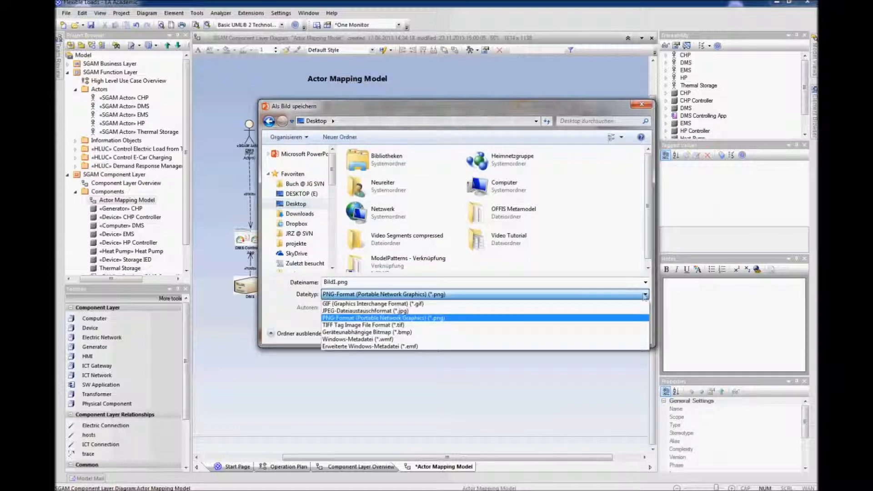
left_click(373, 346)
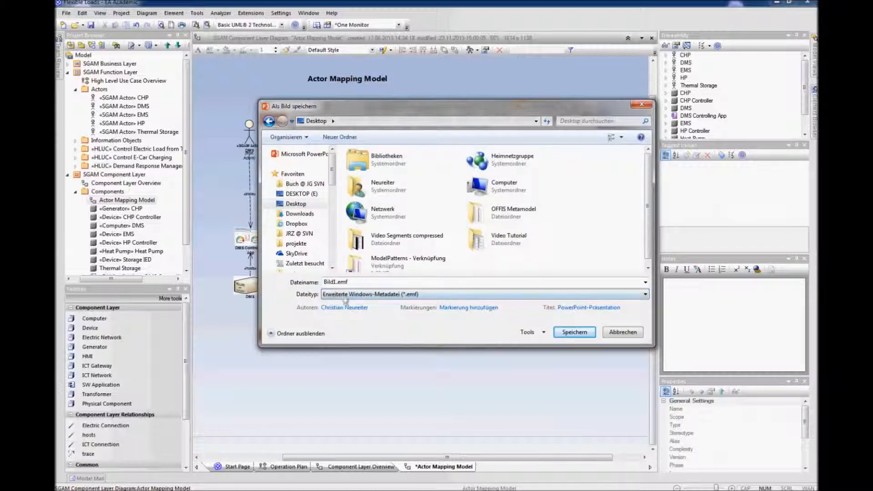
double_click(336, 281)
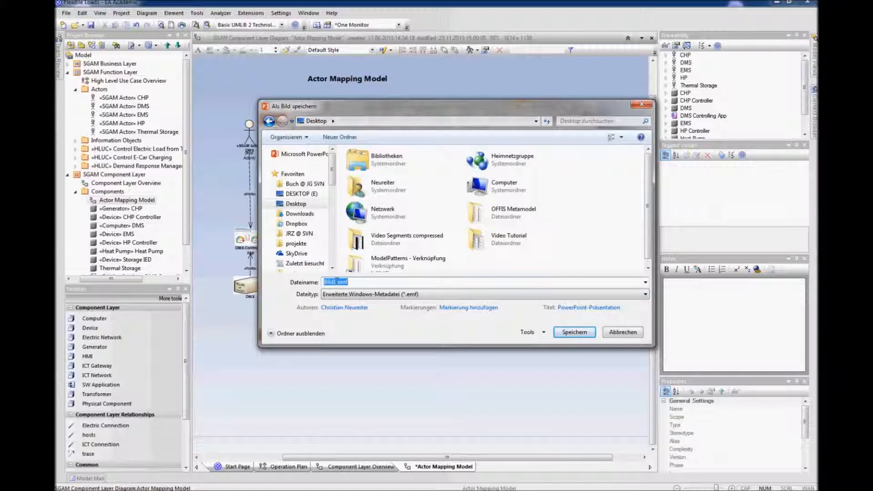
type("Thermal Storage")
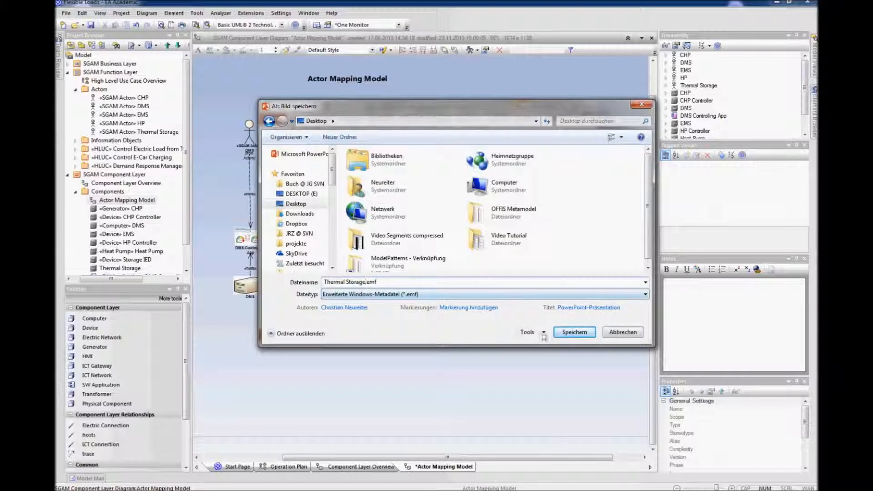
left_click(566, 333)
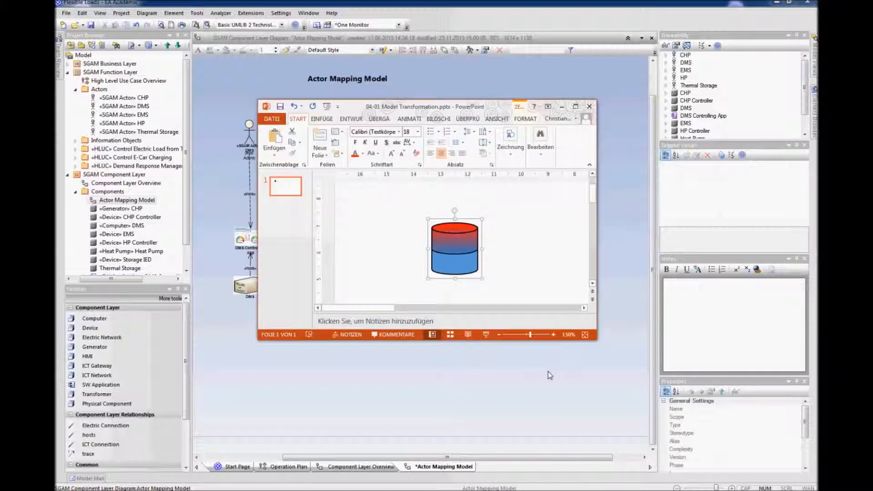
left_click(548, 371)
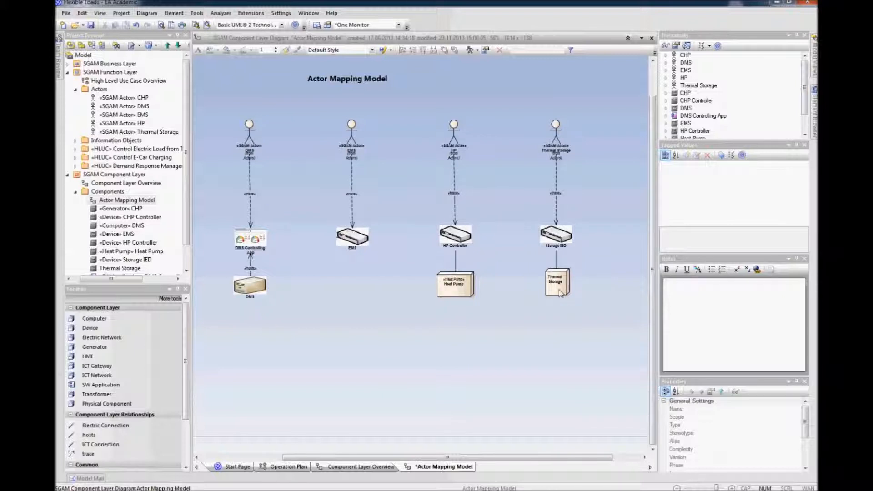
Step: Open the UML Types settings and create a new stereotype named Thermal Storage with base class Node
left_click(276, 13)
left_click(286, 22)
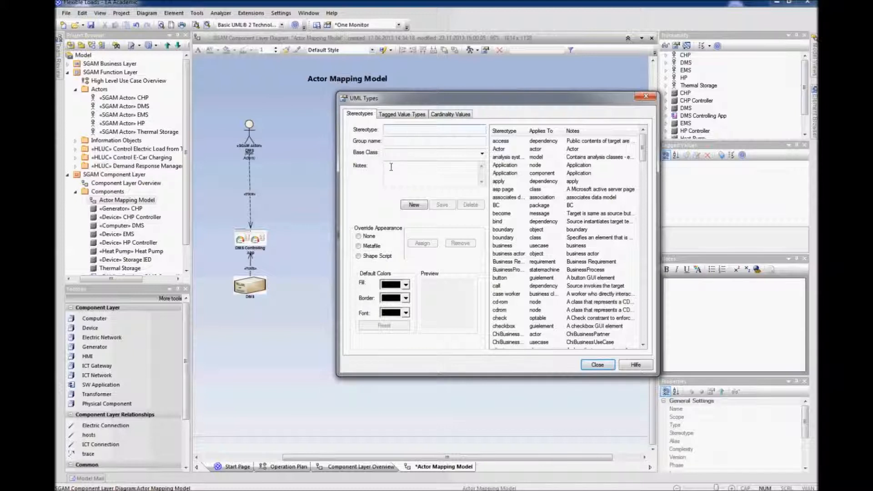
left_click(414, 205)
left_click(404, 132)
type("Thermal Storage")
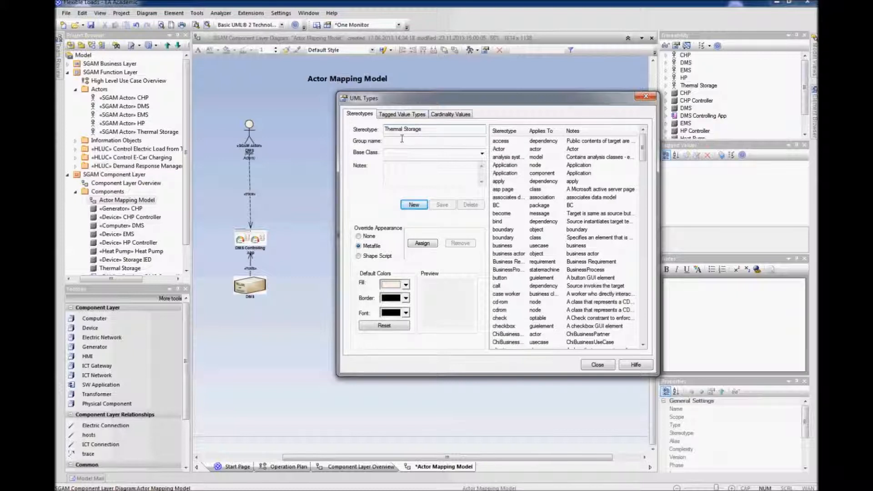
left_click(399, 153)
type("Node")
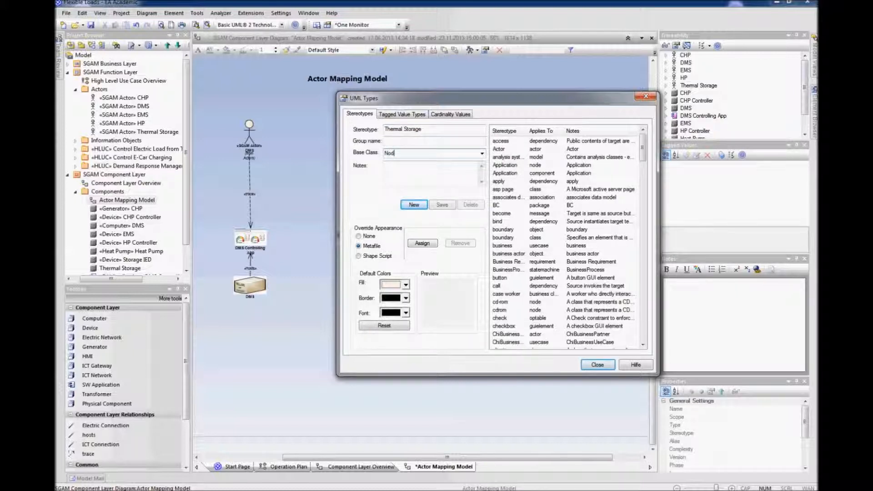
Step: Assign Thermal Storage.emf from the Desktop as the stereotype's metafile appearance, save the stereotype and close the dialog
left_click(426, 244)
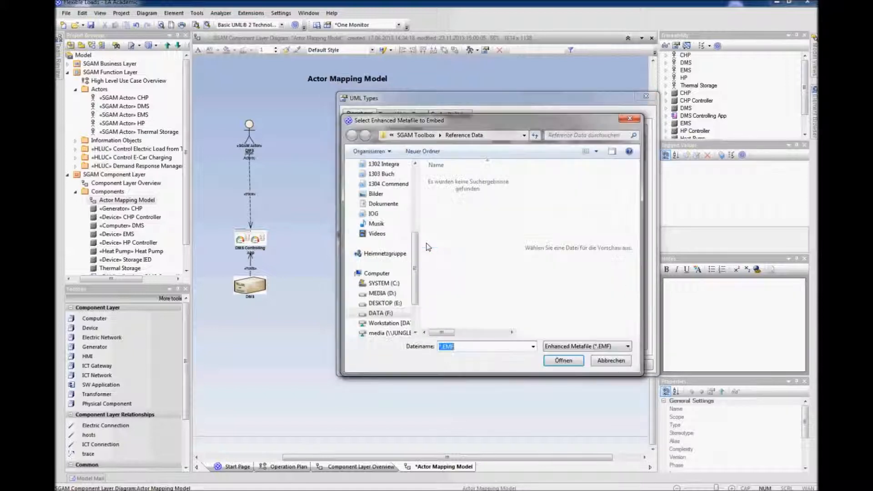
scroll(421, 247, "up", 5)
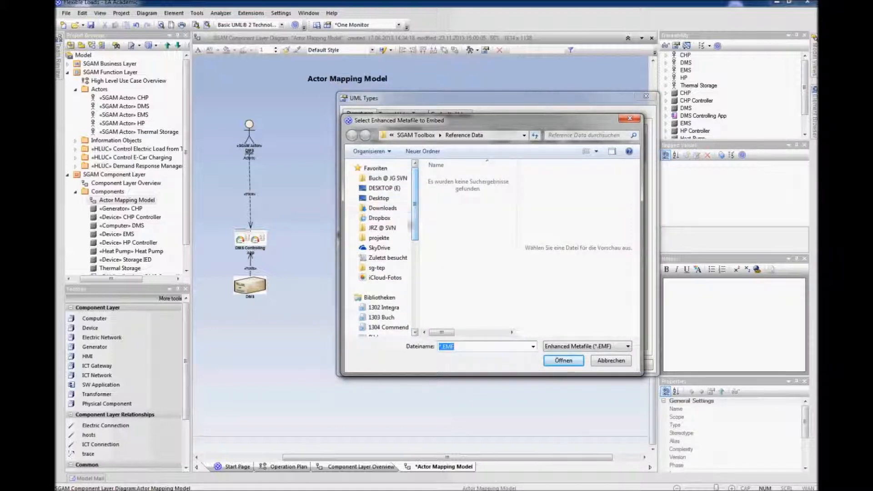
left_click(374, 200)
left_click_drag(512, 217, 512, 273)
left_click(459, 316)
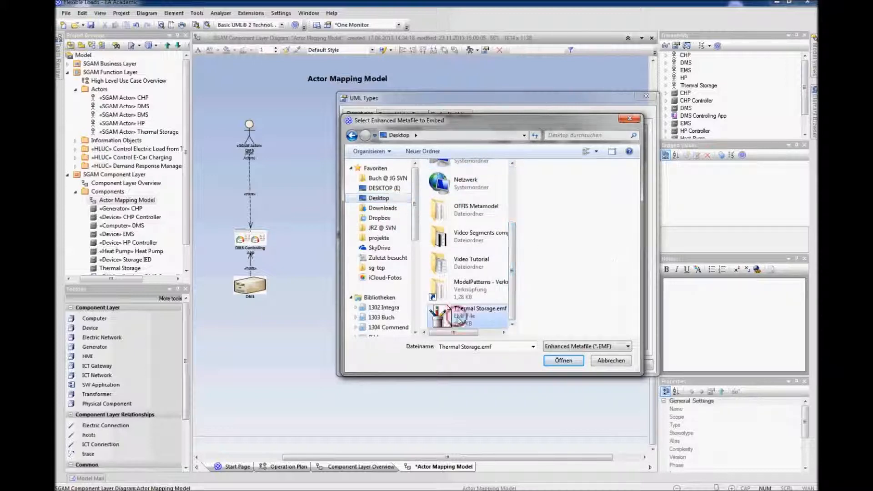
left_click(557, 360)
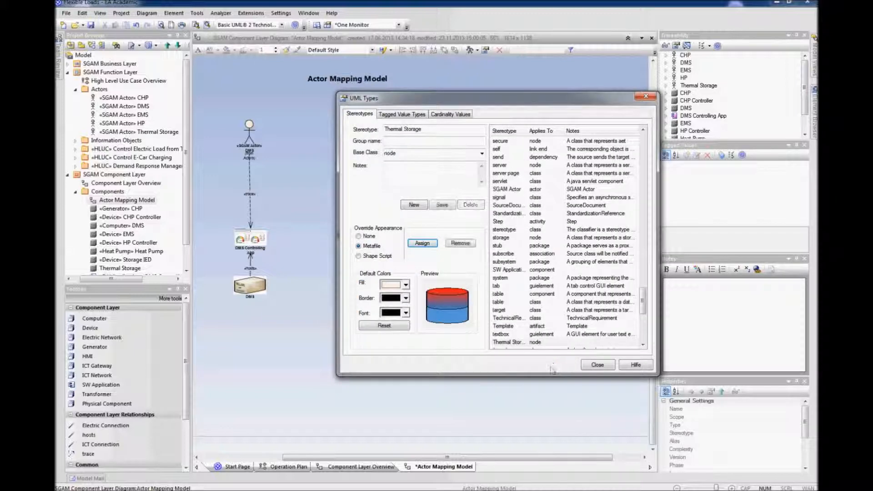
left_click(441, 204)
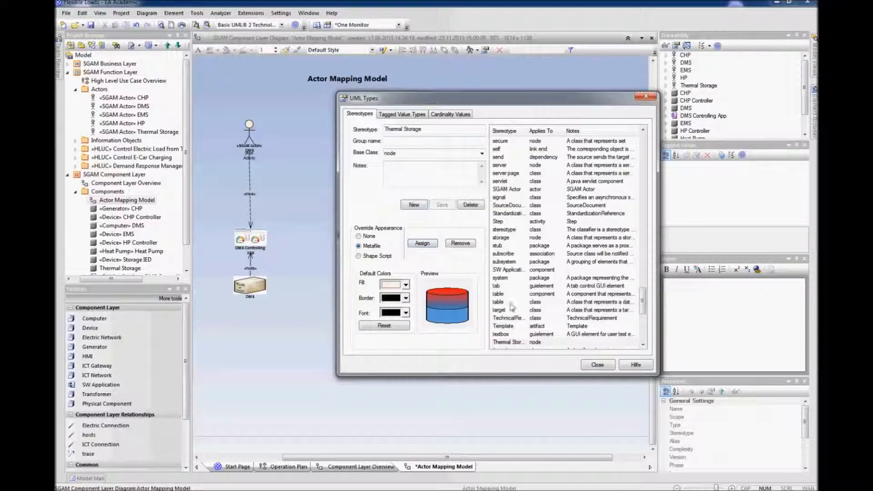
left_click(593, 366)
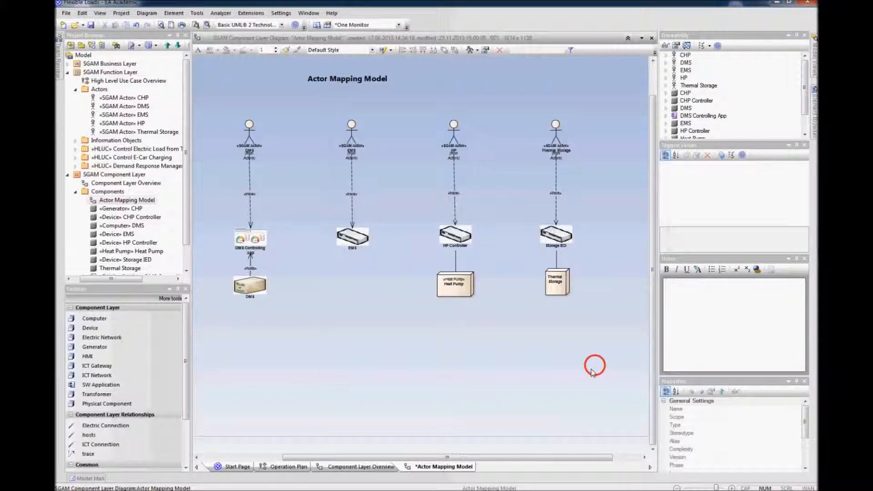
Step: Set the Thermal Storage component's stereotype to Thermal Storage in its properties
left_click(558, 285)
right_click(558, 285)
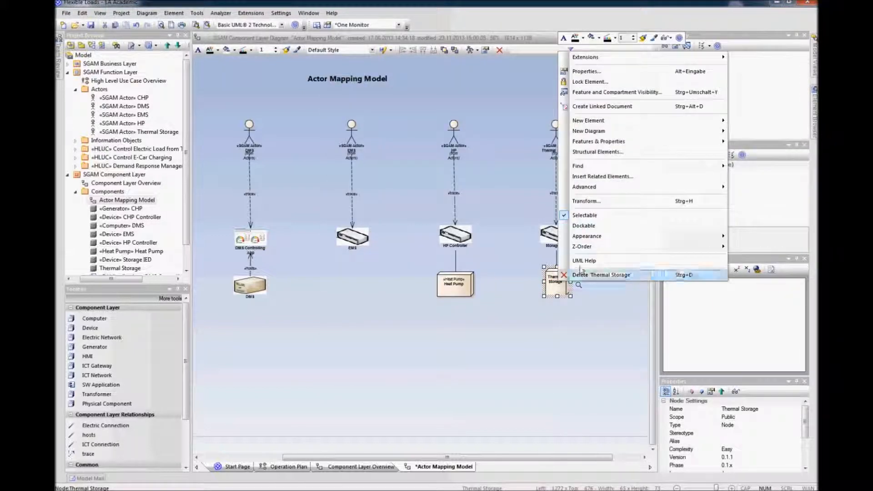
left_click(587, 71)
left_click(345, 148)
type("T")
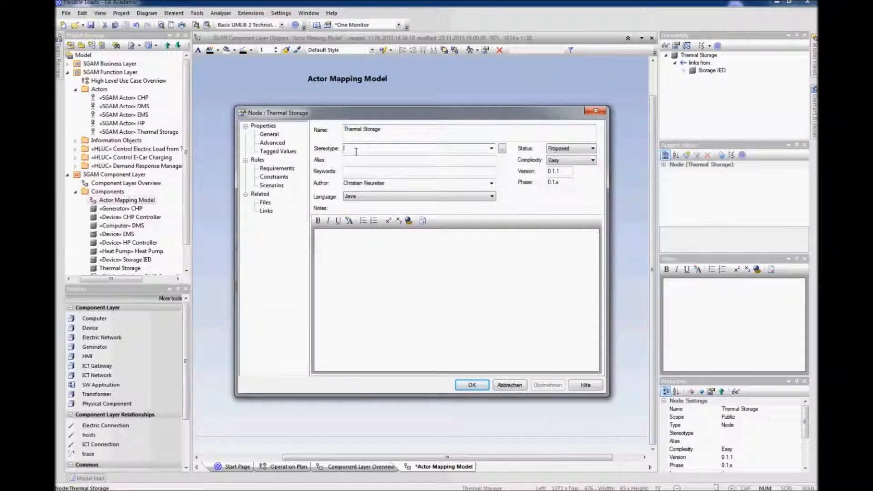
type("hermal")
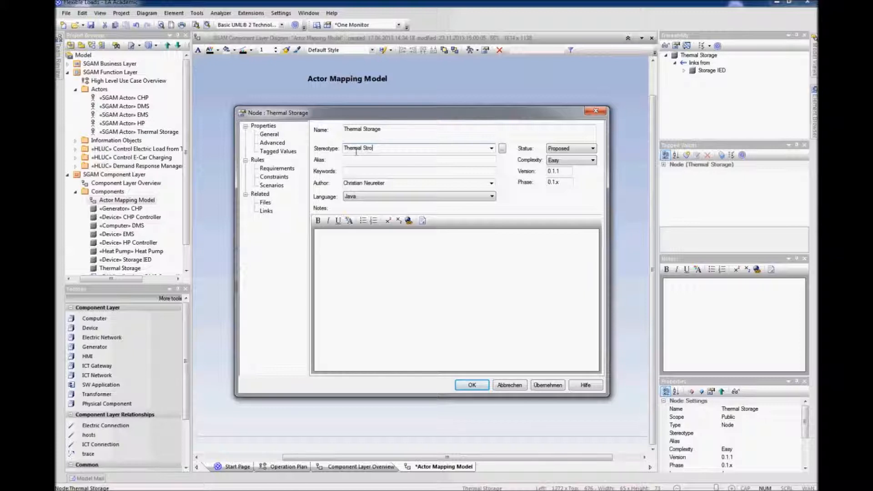
type(" Storage")
left_click(471, 384)
left_click(545, 358)
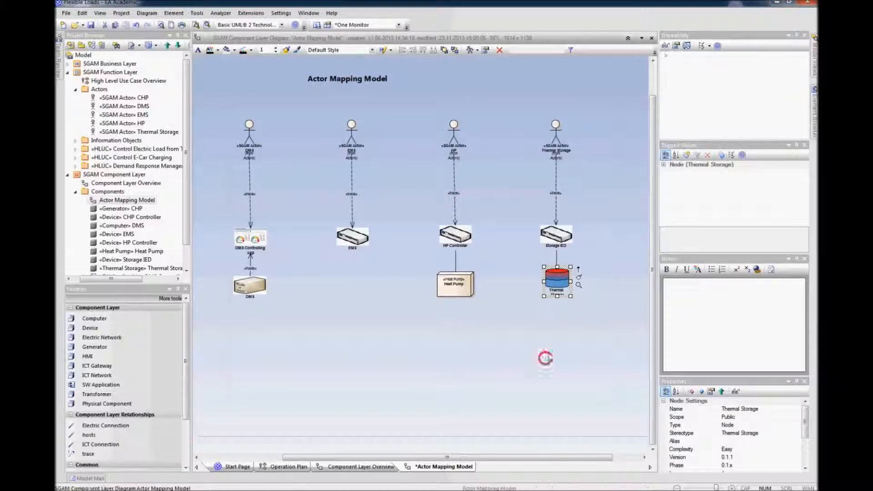
Step: Resize the Thermal Storage element on the diagram to fit its cylinder image
left_click(566, 291)
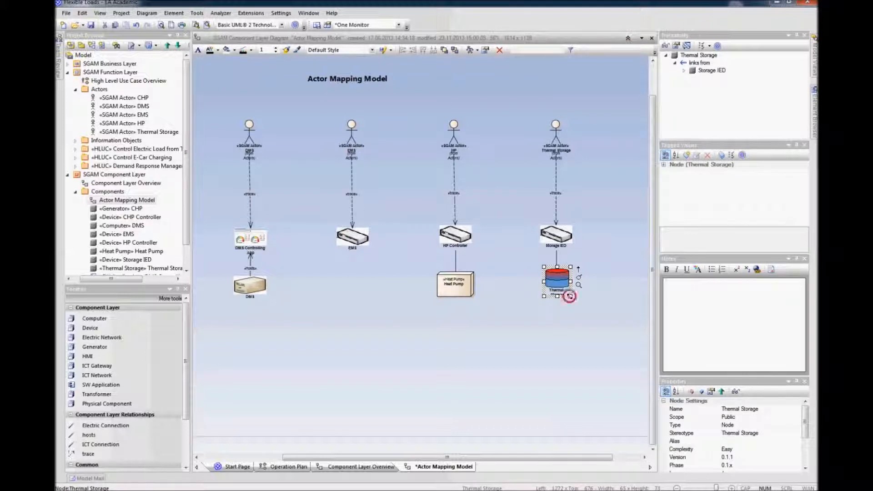
left_click(573, 328)
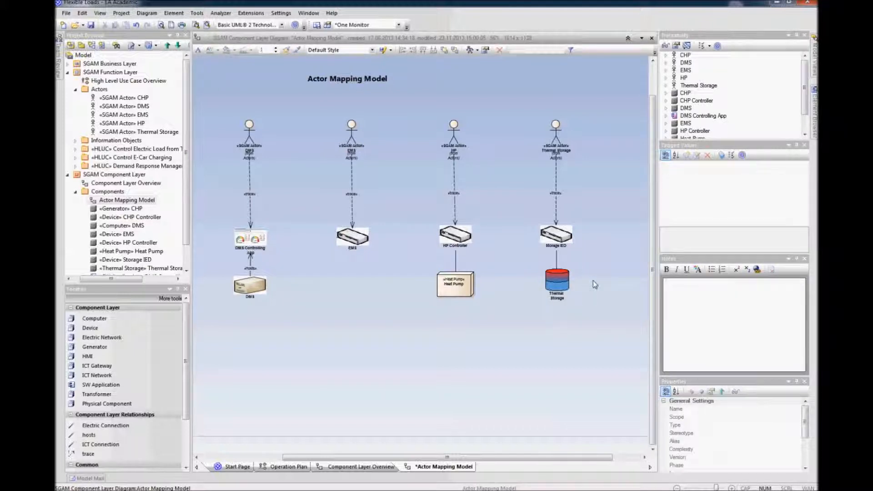
left_click(556, 282)
left_click(566, 344)
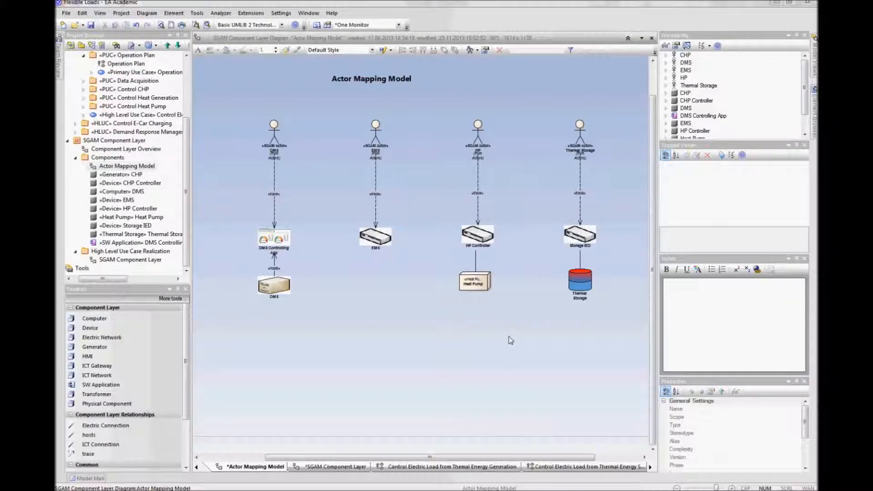
Step: Open the UML Types settings and create a new stereotype named Variable Load with base class Node
left_click(276, 14)
left_click(286, 25)
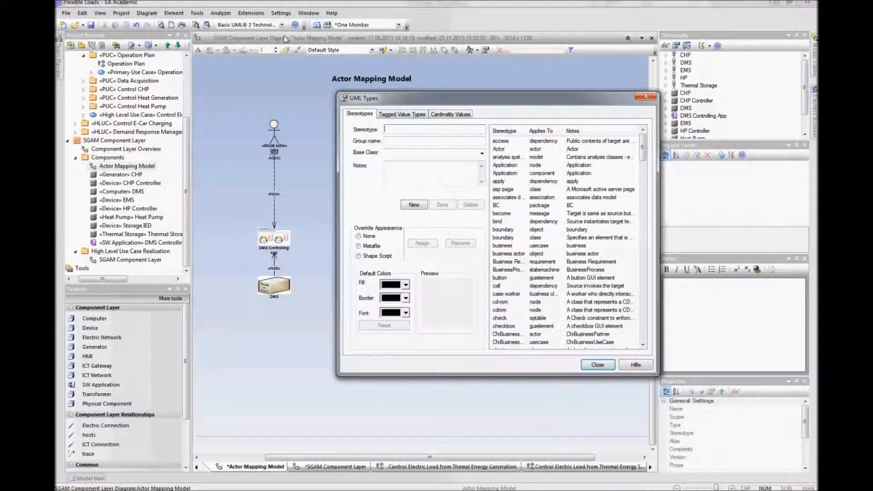
left_click(413, 204)
type("Varb")
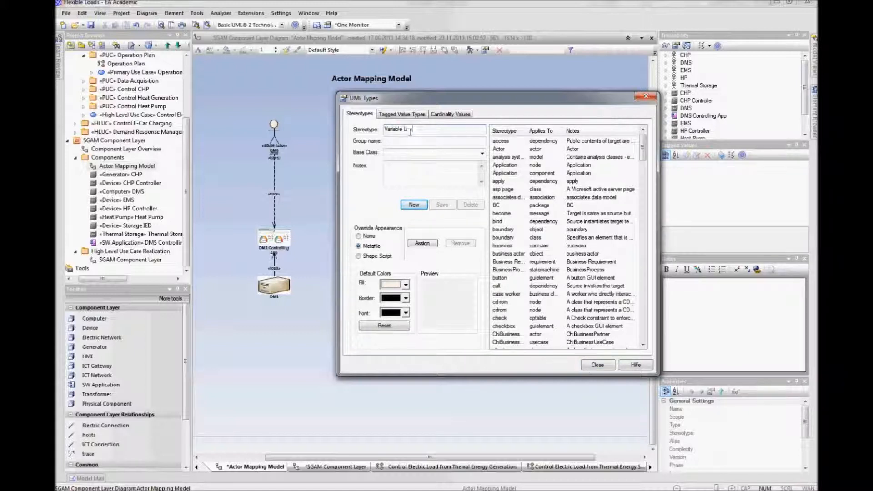
key("Tab")
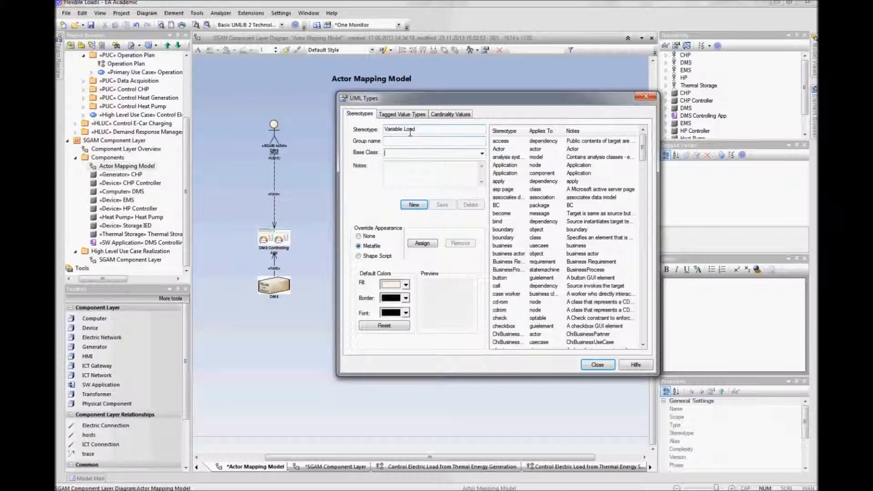
key("Tab")
type("Nod")
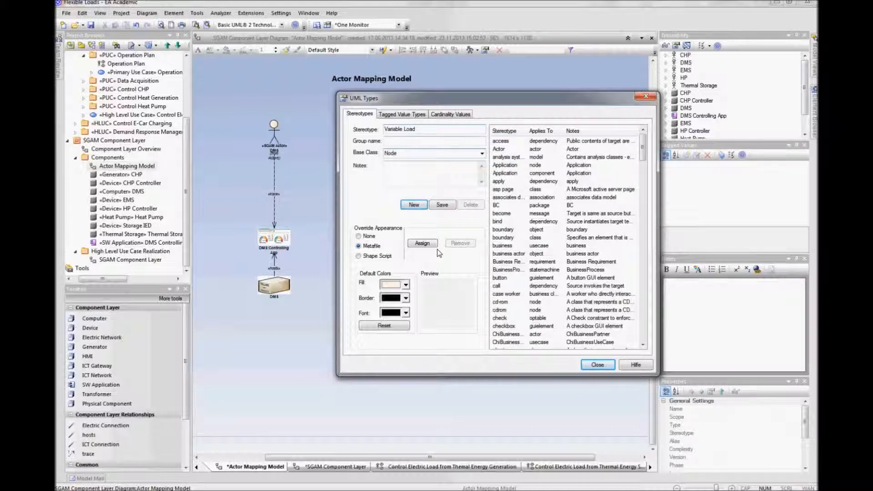
Step: Assign Variable Load.emf from the Desktop as the stereotype's metafile appearance, save the stereotype and close the dialog
left_click(422, 243)
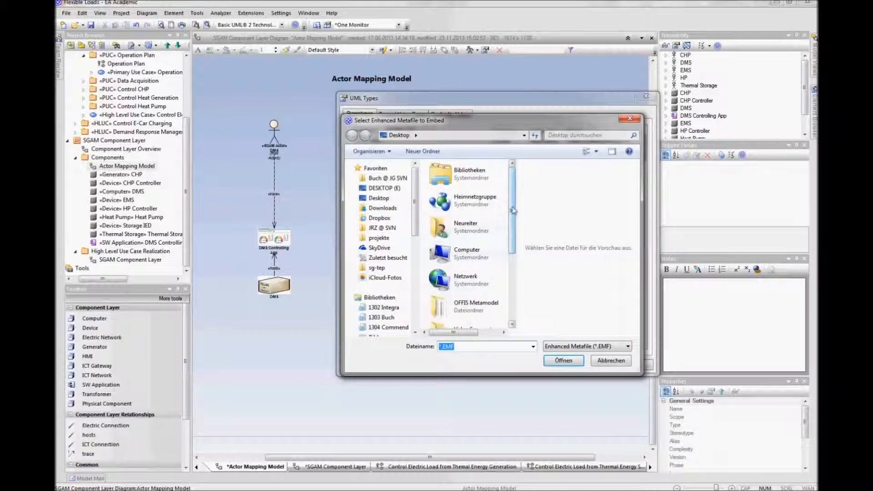
scroll(506, 218, "down", 5)
left_click(468, 318)
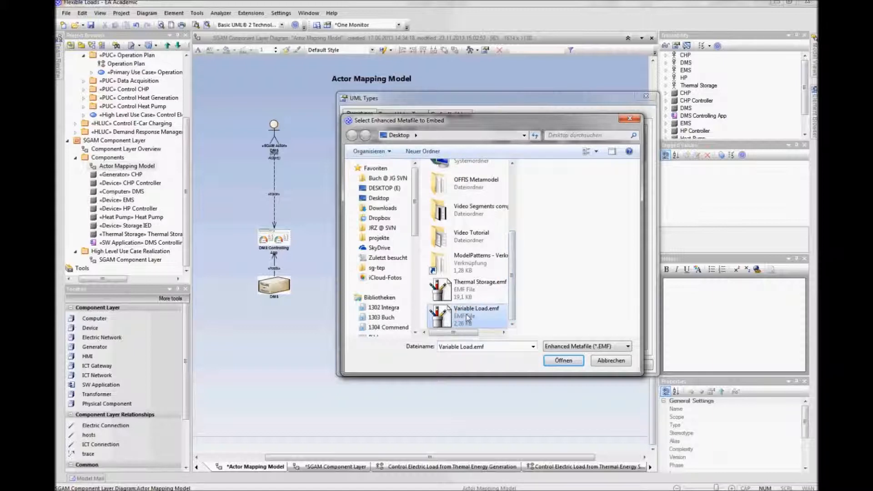
left_click(555, 362)
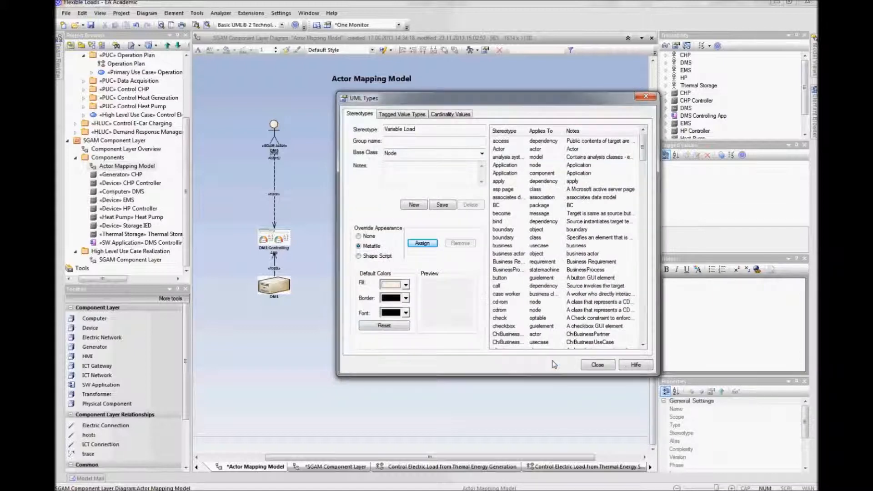
left_click(590, 367)
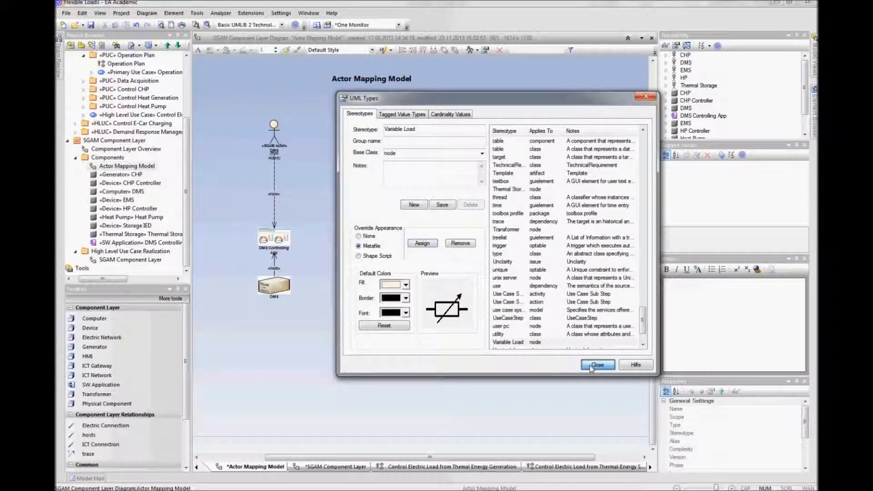
left_click(578, 260)
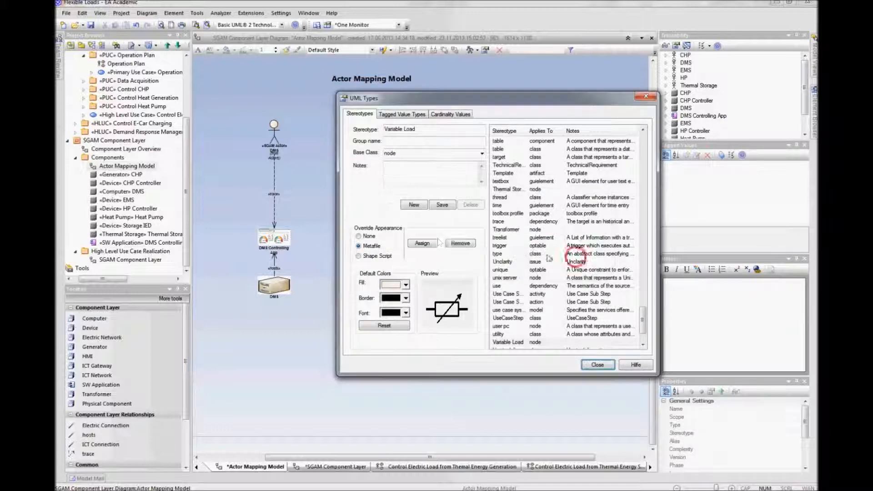
left_click(438, 204)
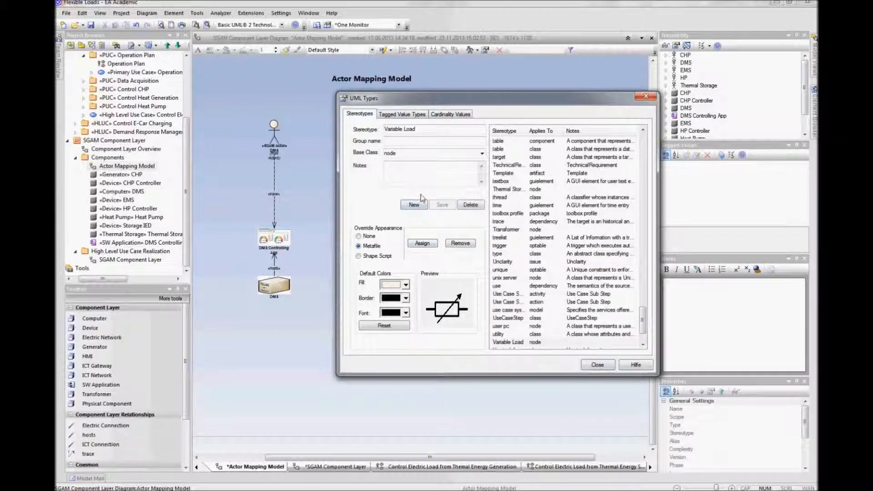
left_click(596, 365)
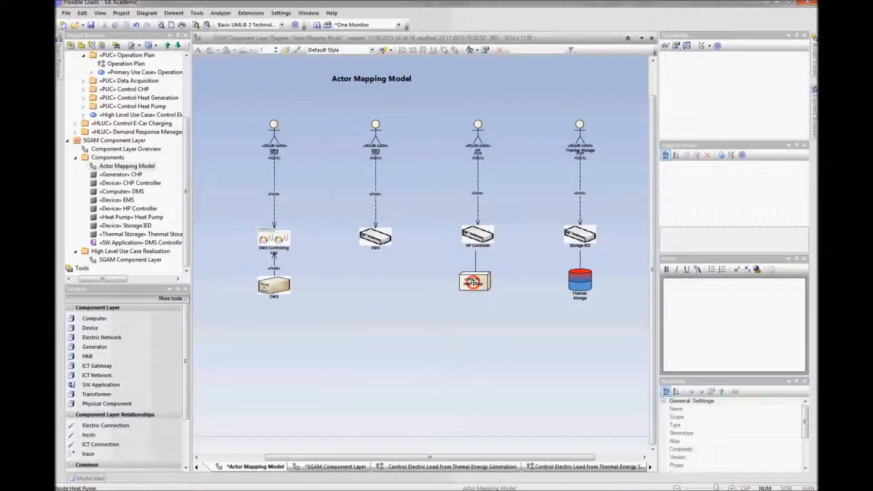
Step: Set the Heat Pump component's stereotype to Variable Load in its properties
right_click(474, 281)
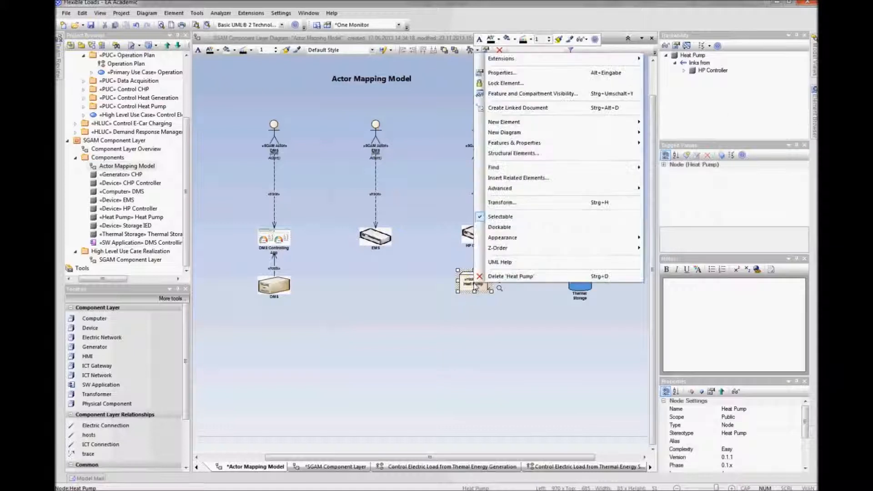
left_click(527, 72)
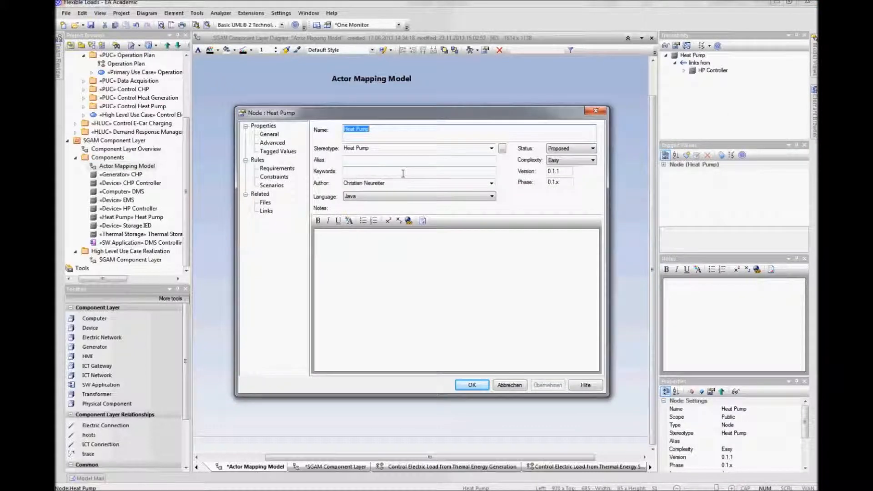
left_click(399, 147)
type("Vari")
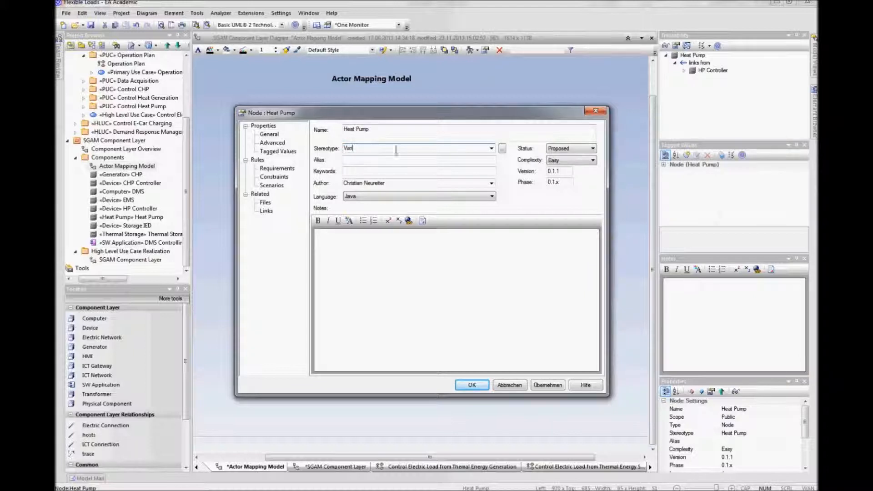
type("able Load")
key("Return")
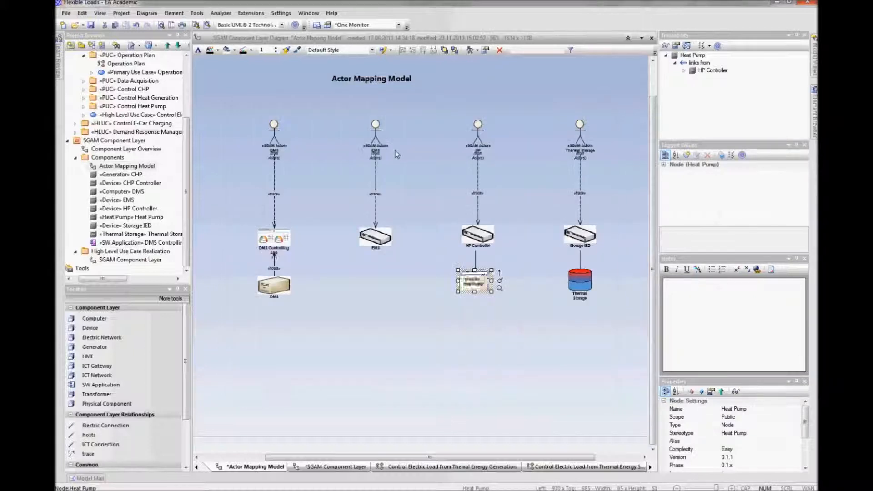
Step: Resize the Heat Pump element to fit its variable load symbol and save the project
left_click(512, 356)
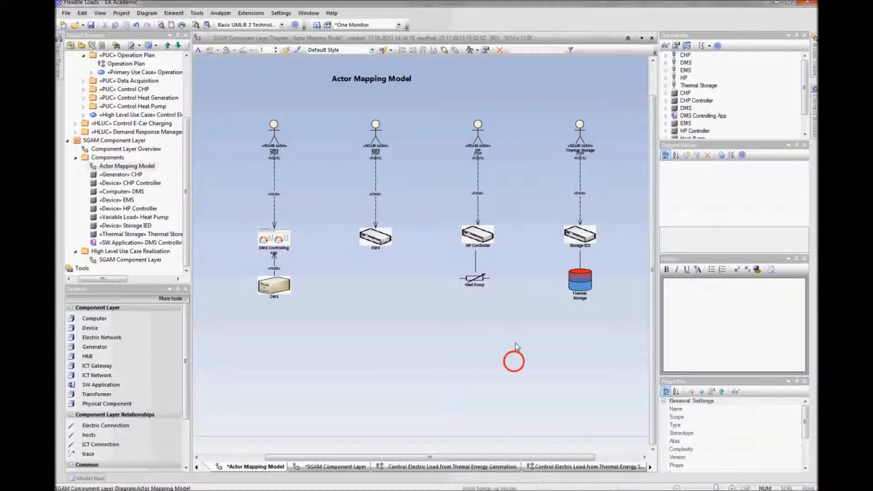
left_click(484, 287)
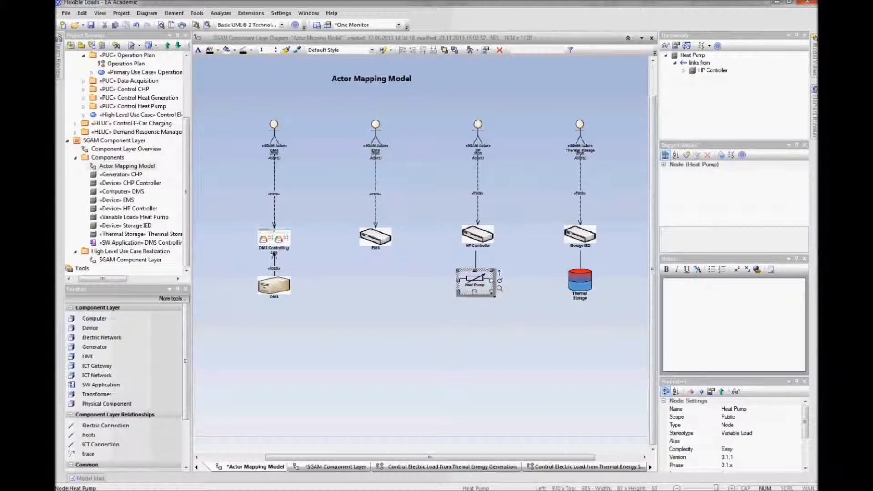
left_click(494, 324)
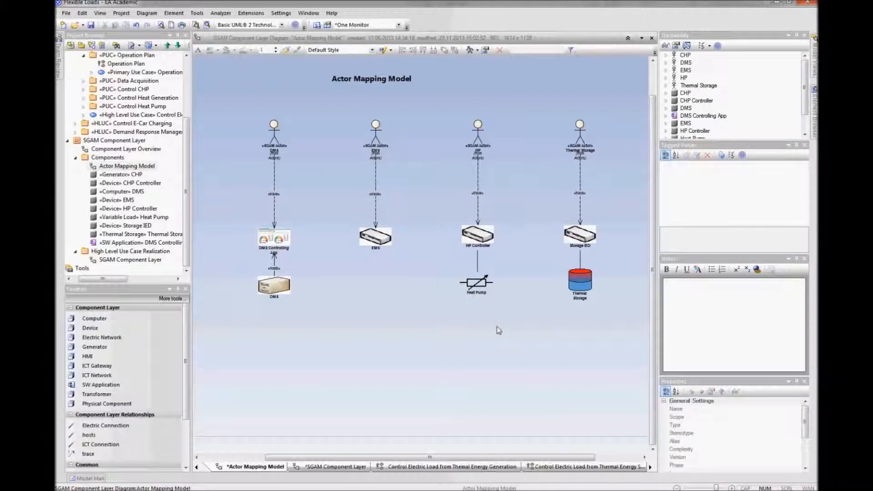
key("ctrl+s")
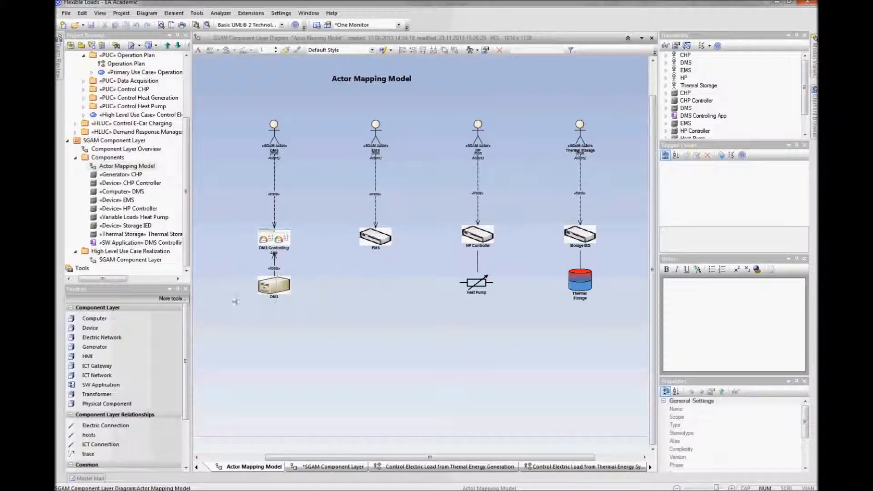
Step: Rename the High Level Use Case Realization package to Heating System
left_click(76, 157)
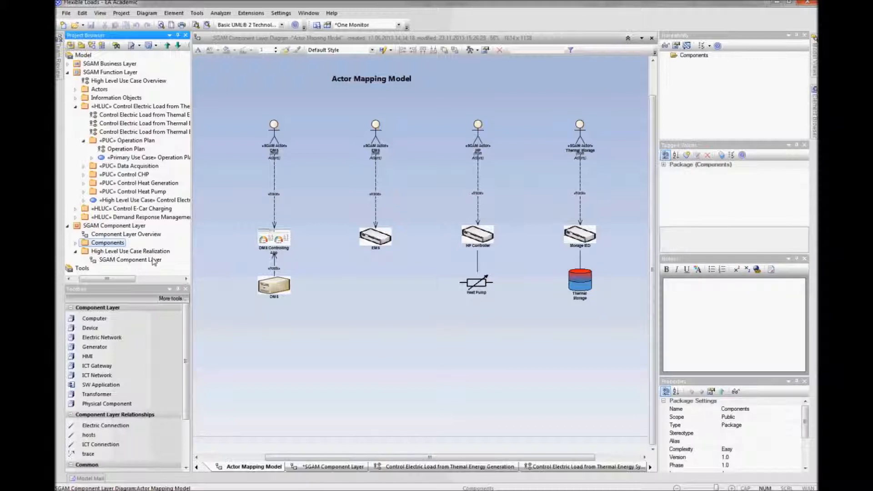
left_click(107, 253)
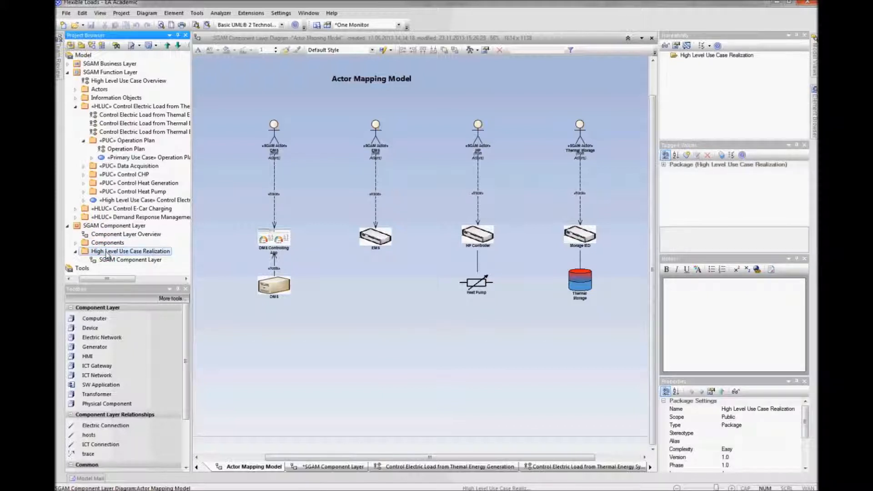
right_click(132, 254)
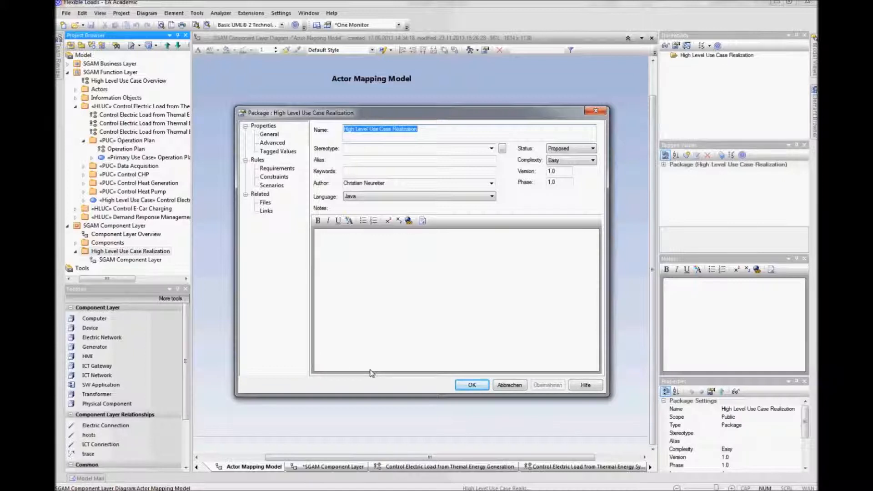
type("Heating System")
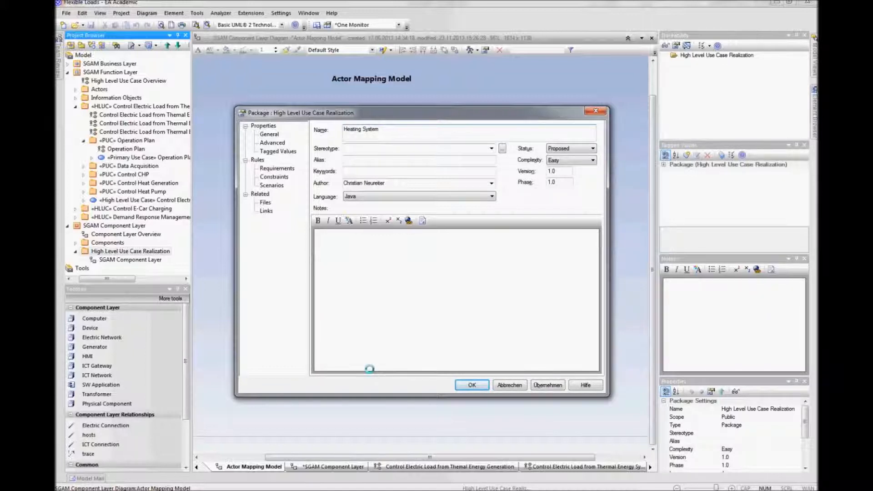
key("Return")
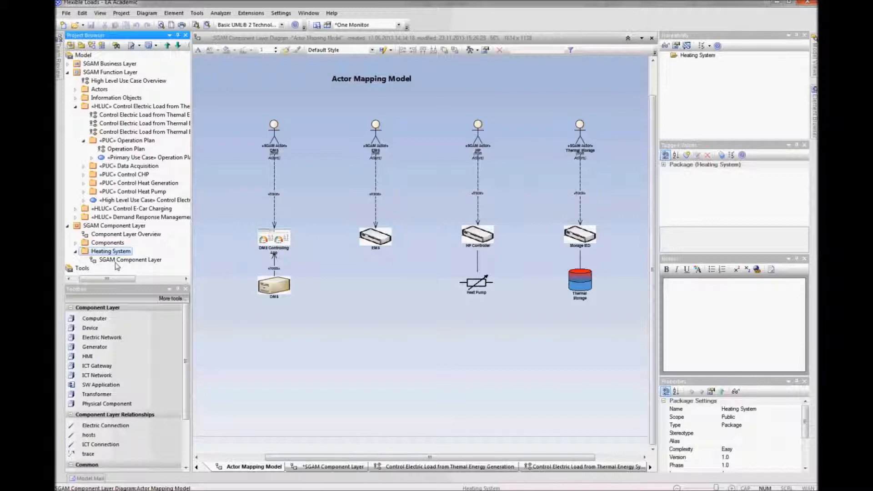
Step: Open the SGAM Component Layer diagram inside the Heating System package
left_click(114, 262)
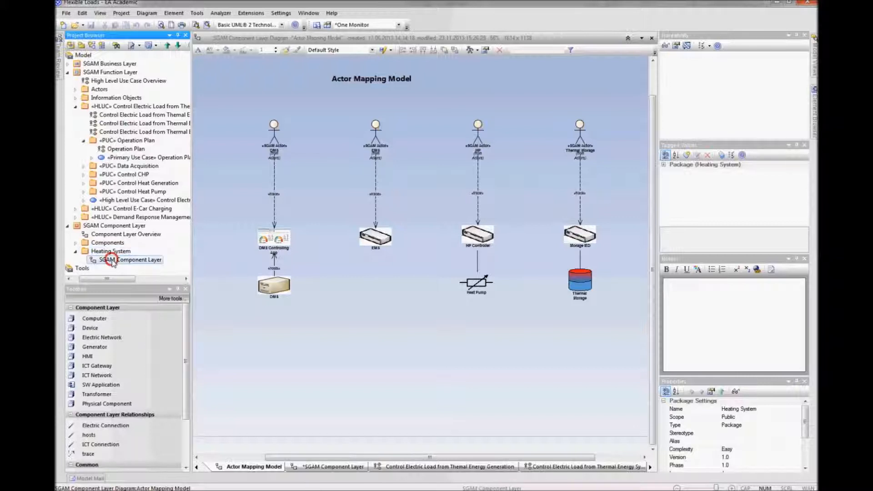
right_click(114, 262)
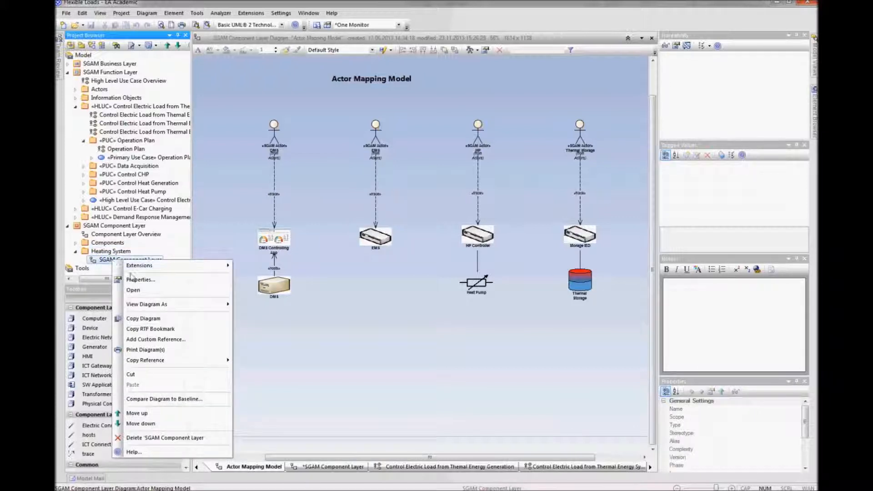
left_click(135, 290)
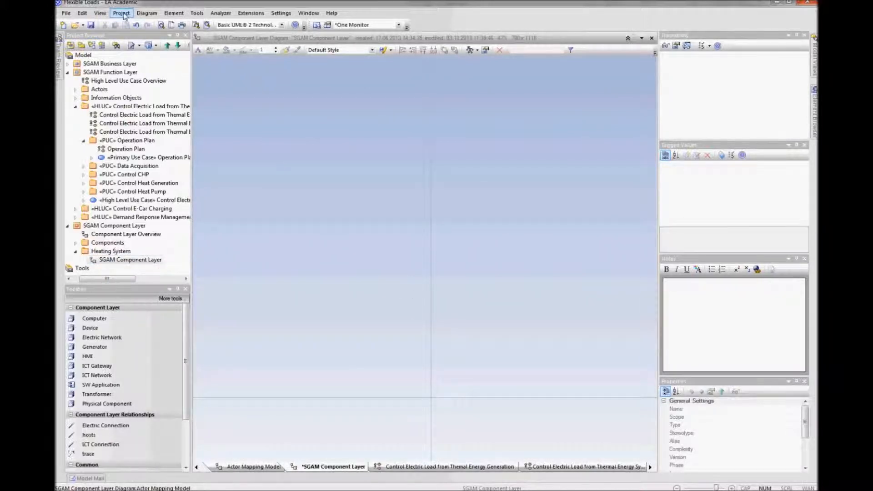
Step: Apply the SGAM_Component_Layer matrix profile to the diagram's swimlanes and matrix and make it active
left_click(146, 13)
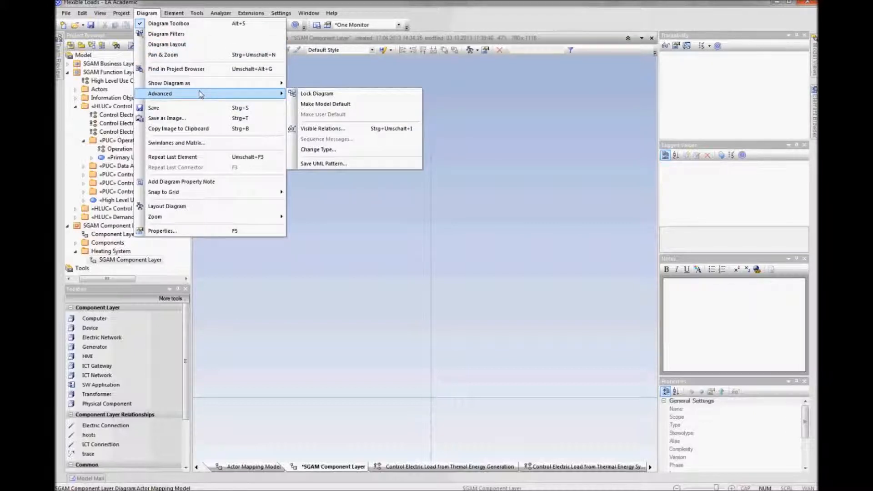
left_click(242, 142)
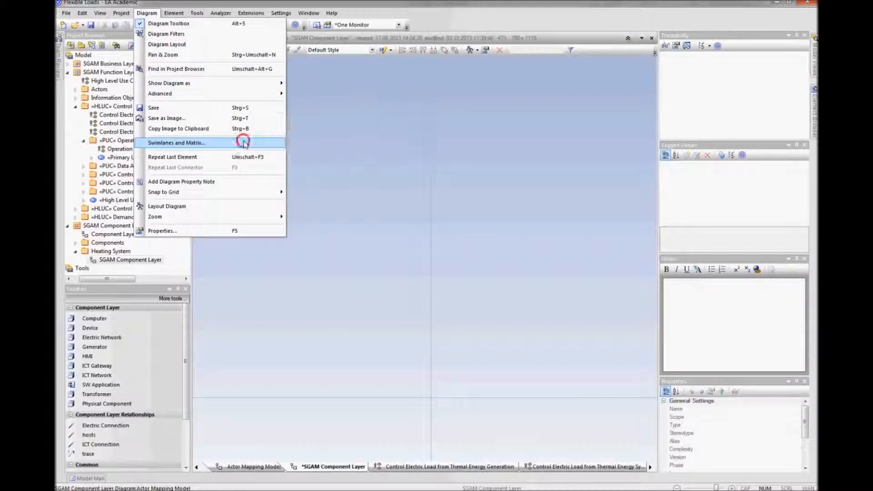
left_click(357, 107)
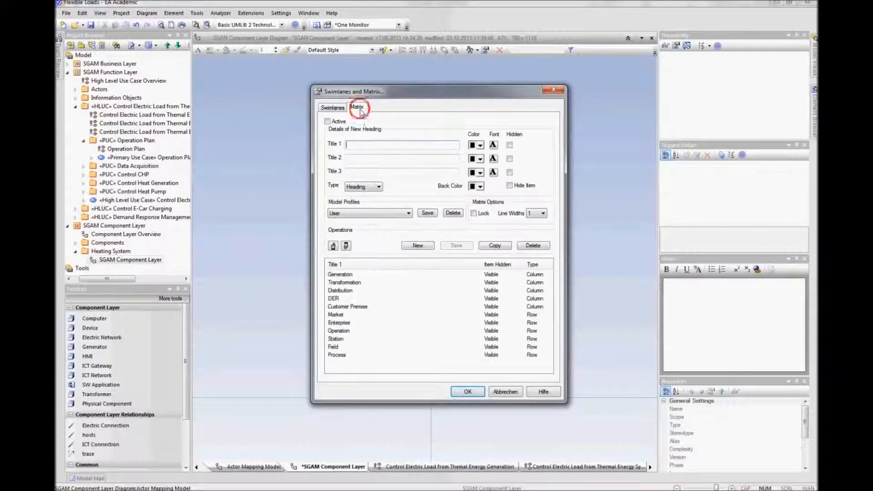
left_click(367, 213)
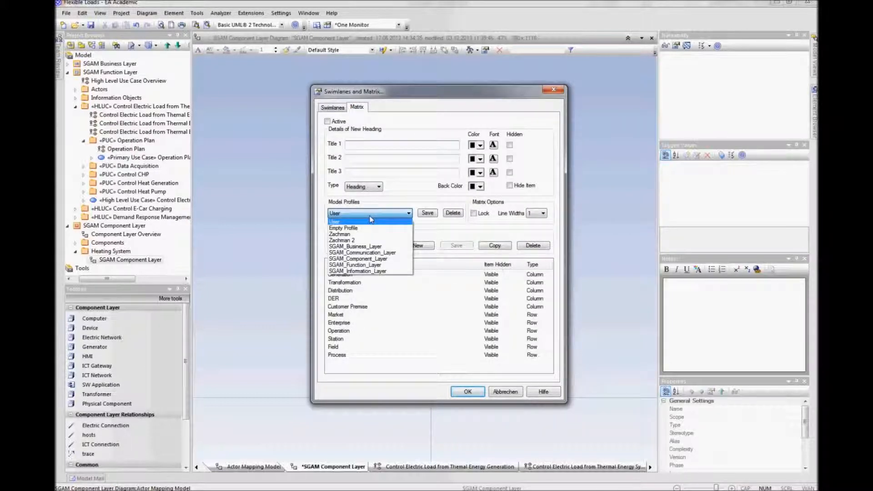
left_click(371, 259)
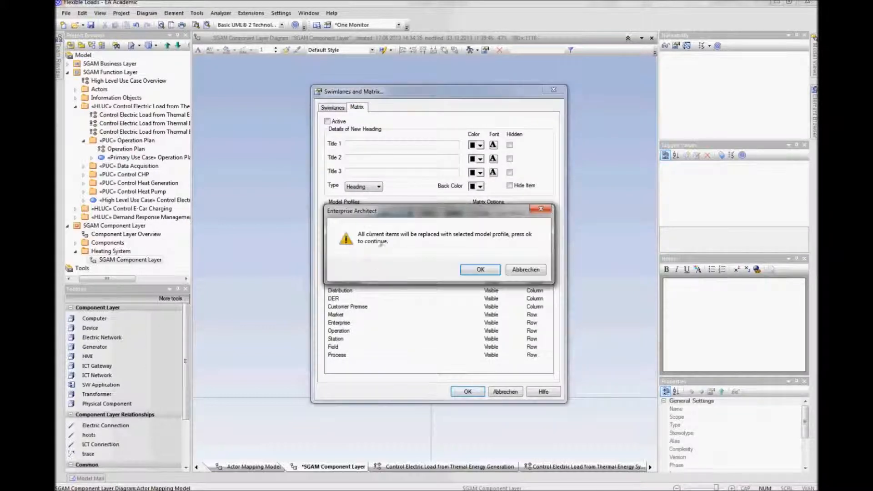
left_click(466, 271)
left_click(328, 122)
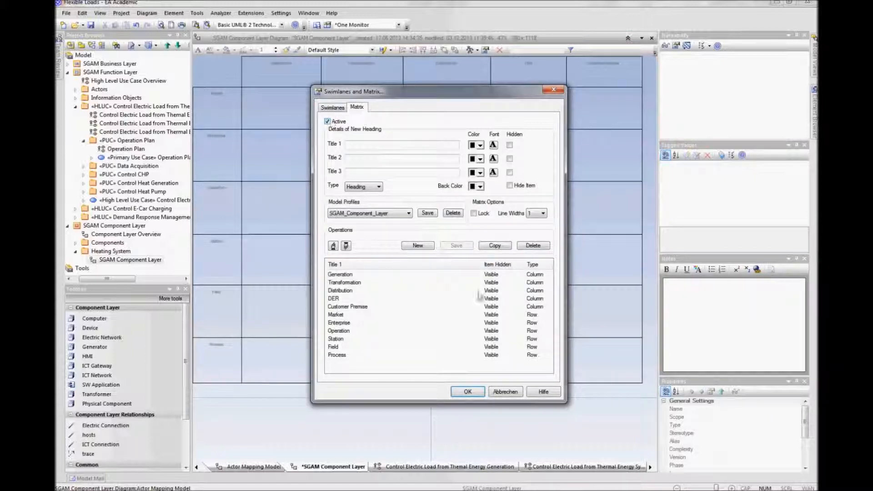
left_click(468, 391)
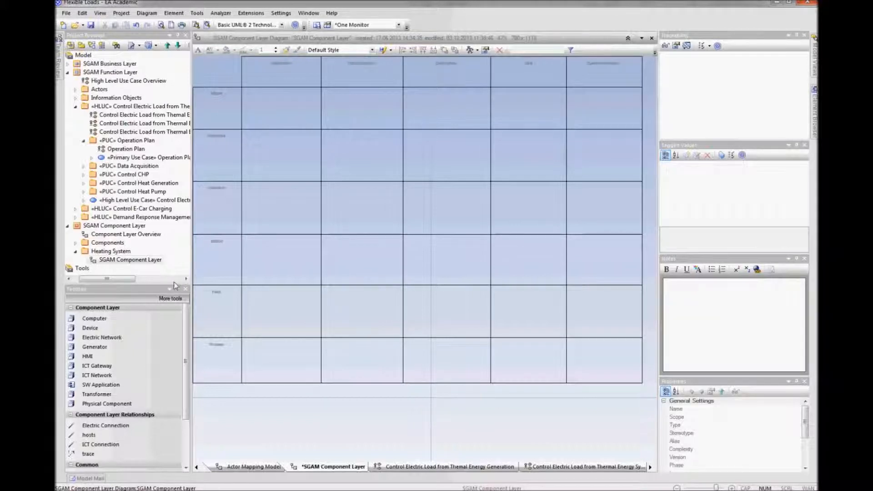
Step: Drag all elements from the Components package from CHP to Thermal Storage onto the diagram
left_click(75, 243)
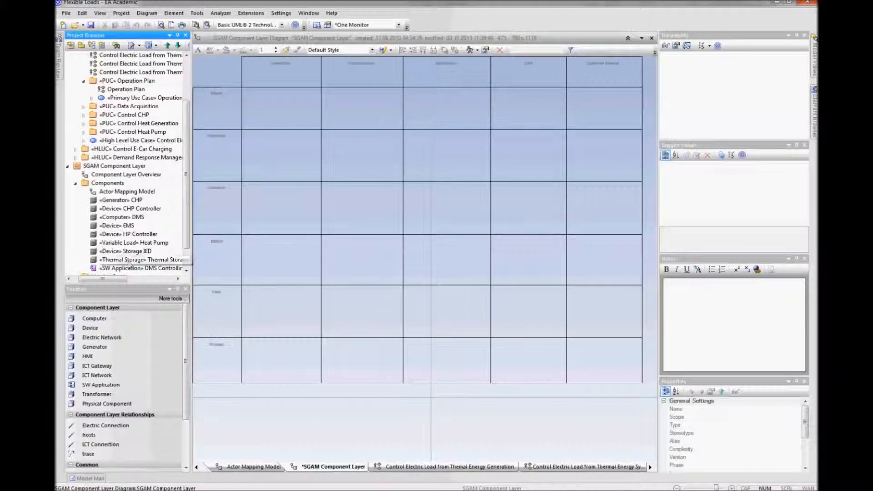
left_click(119, 202)
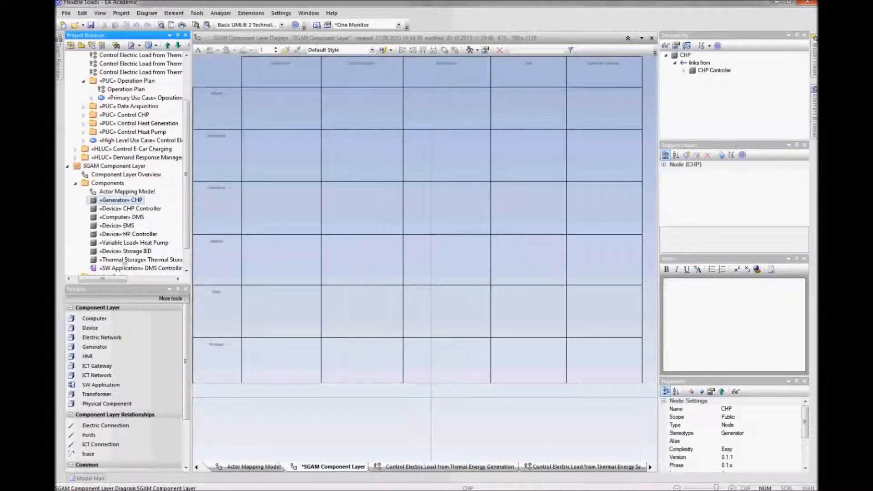
left_click(124, 261, "shift")
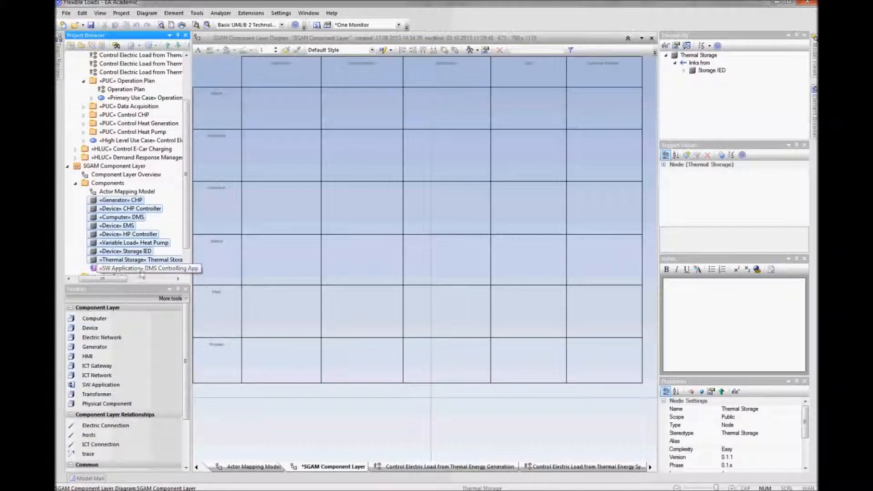
left_click_drag(114, 202, 381, 200)
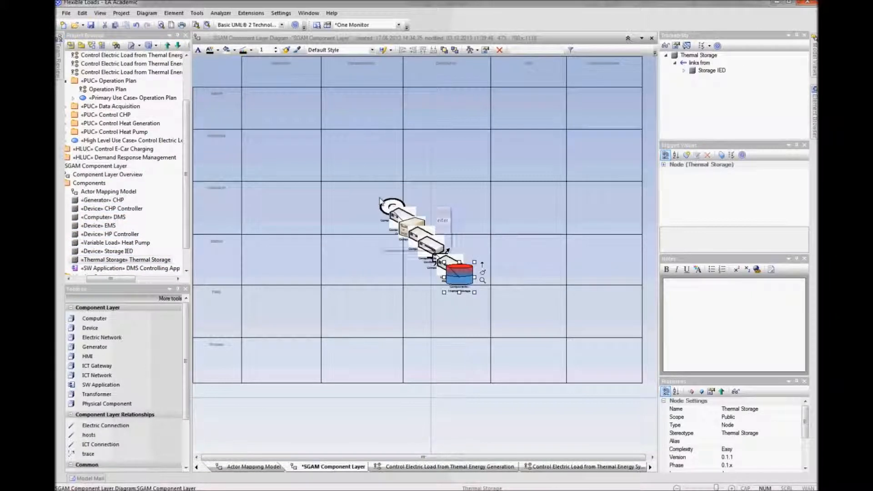
left_click(486, 353)
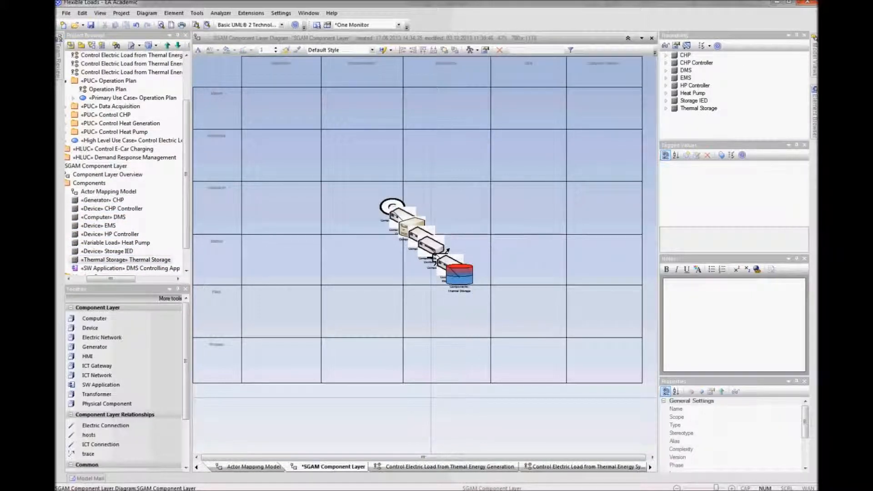
Step: Resize the matrix columns and rows, widening the Distribution and DER columns
left_click_drag(567, 113, 570, 113)
scroll(569, 115, "down", 1)
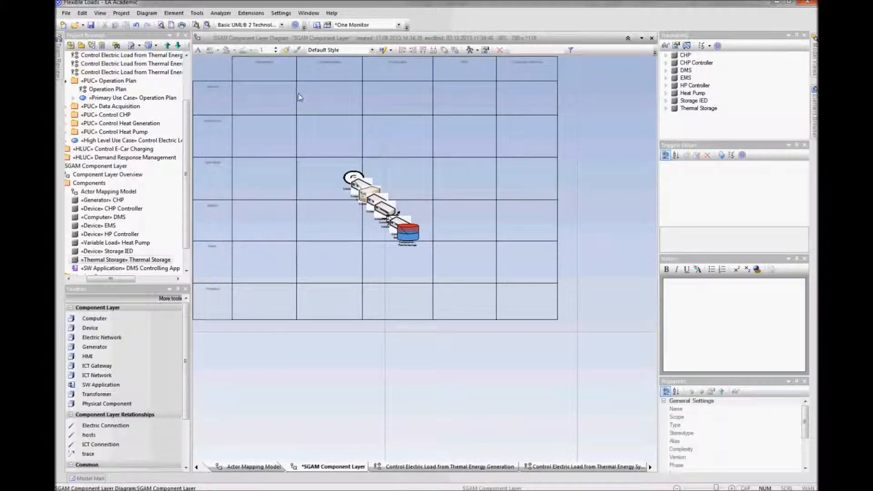
left_click_drag(296, 131, 264, 130)
left_click_drag(330, 129, 299, 129)
mouse_move(494, 125)
left_mouse_down()
mouse_move(512, 125)
mouse_move(468, 127)
mouse_move(509, 132)
mouse_move(494, 134)
left_mouse_up()
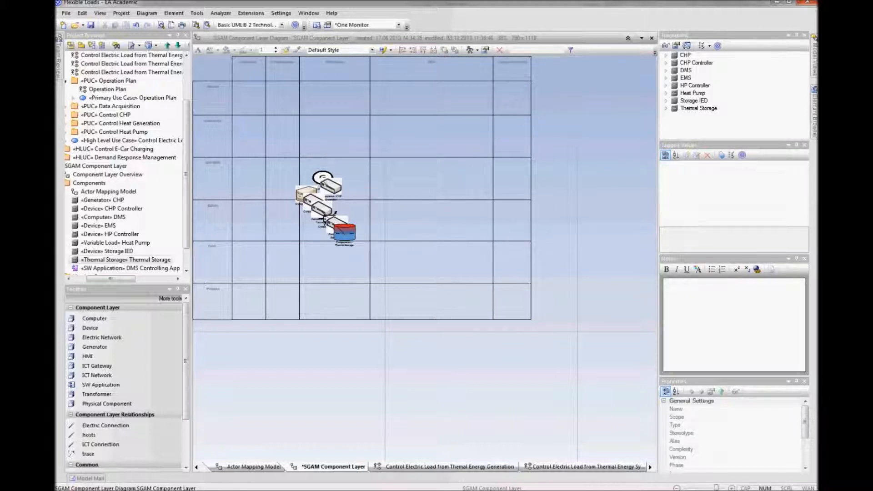
left_click_drag(369, 136, 409, 138)
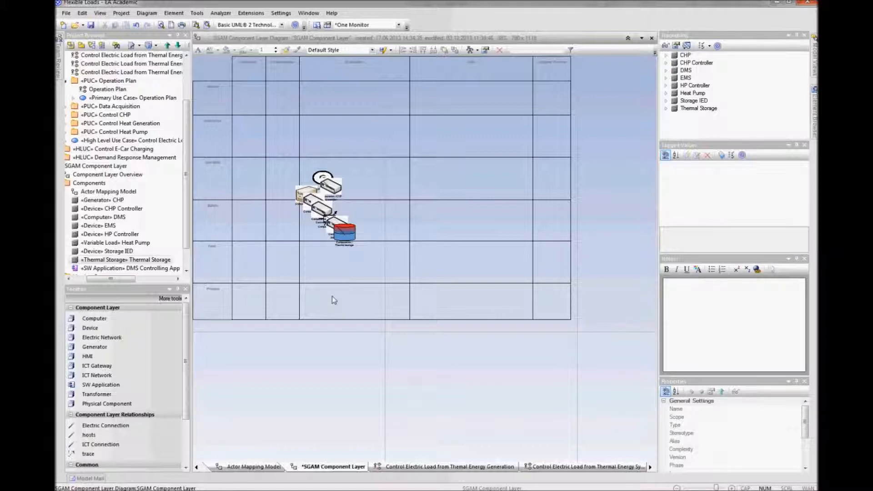
left_click_drag(222, 283, 222, 182)
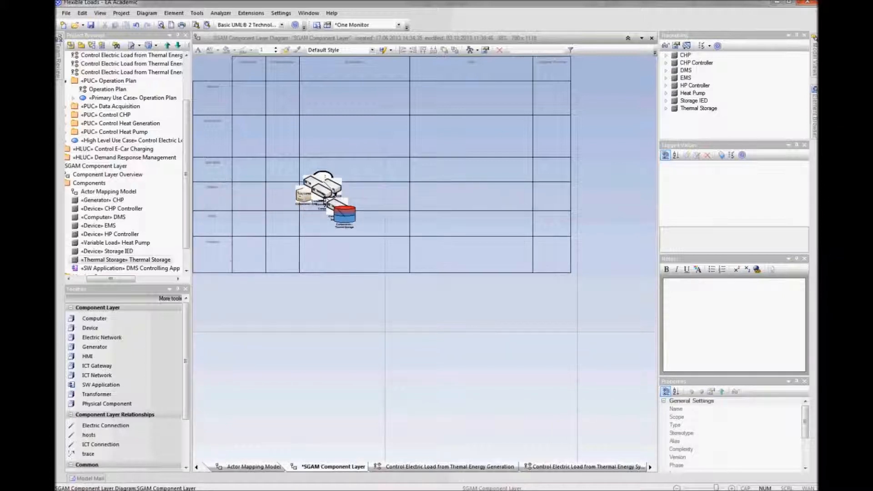
left_click_drag(225, 273, 225, 304)
left_click_drag(226, 237, 226, 255)
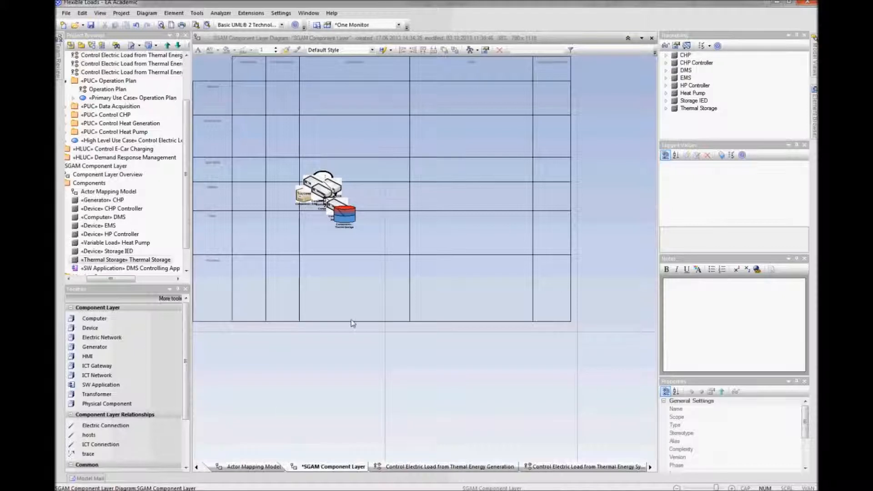
Step: Place Thermal Storage in the DER Process cell and Storage IED in the DER Field cell
left_click_drag(354, 218, 501, 292)
left_click_drag(341, 213, 520, 244)
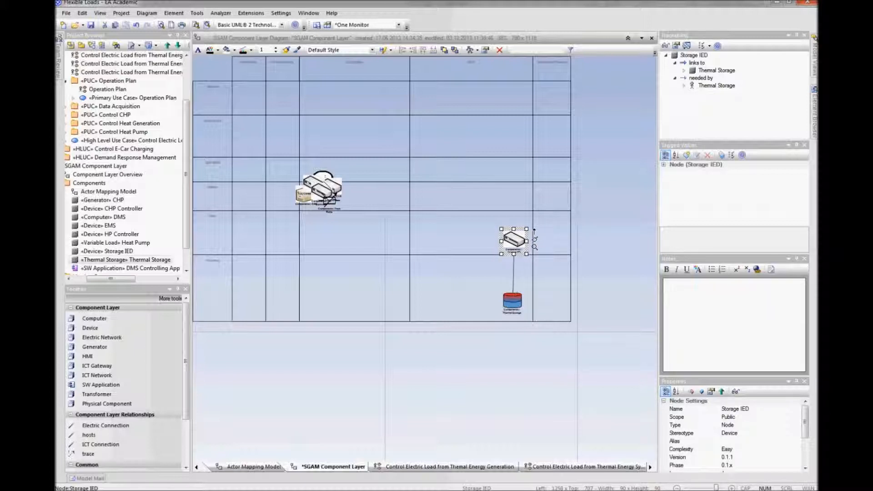
left_click(514, 303)
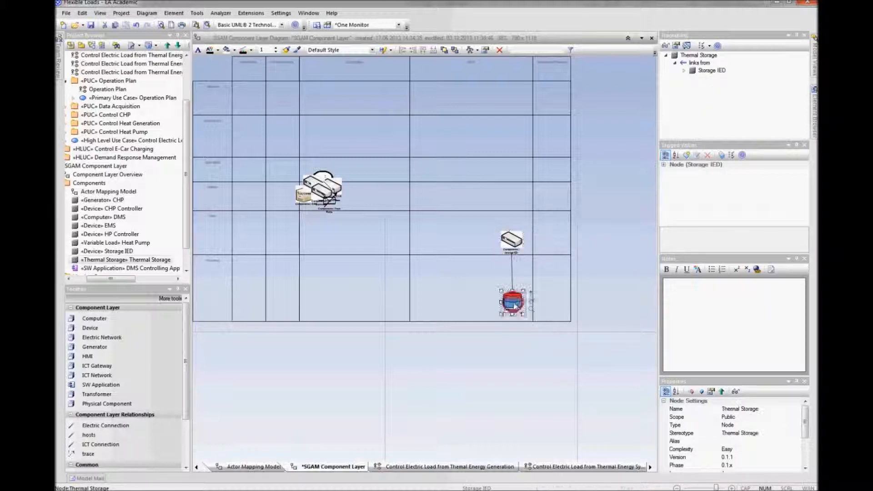
left_click(512, 240)
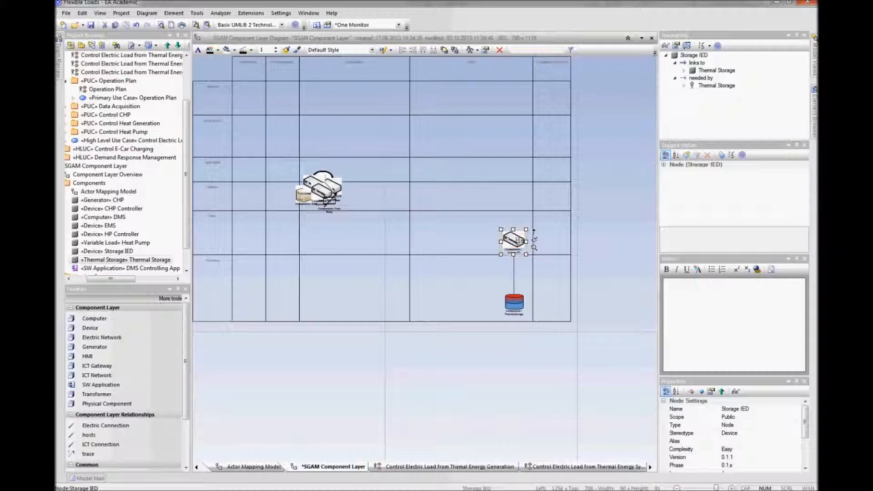
left_click(415, 274)
Step: Place CHP Controller in the DER Field cell and CHP in the DER Process cell
left_click_drag(335, 188, 424, 188)
left_click(425, 233)
scroll(429, 234, "up", 3)
left_click_drag(458, 250, 547, 302)
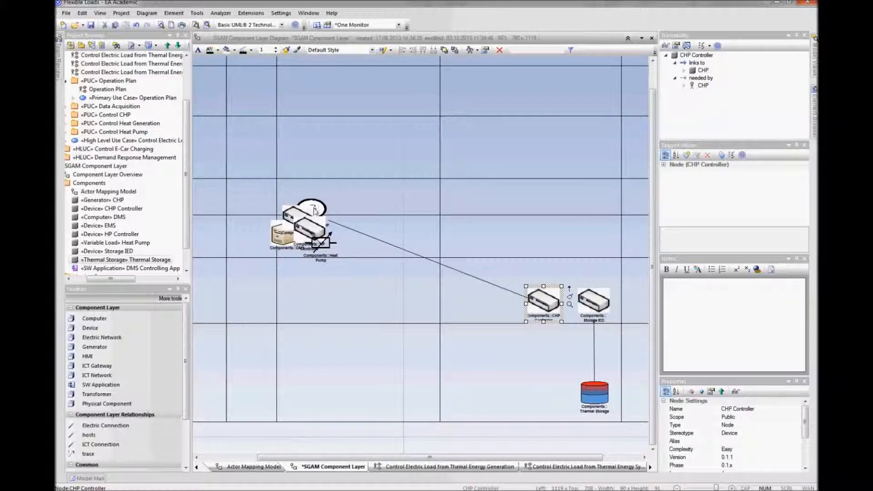
mouse_move(328, 211)
left_mouse_down()
mouse_move(448, 337)
mouse_move(556, 356)
mouse_move(548, 354)
left_mouse_up()
left_click(548, 354)
Step: Place Heat Pump in the DER Process cell and HP Controller in the DER Field cell
left_click(332, 241)
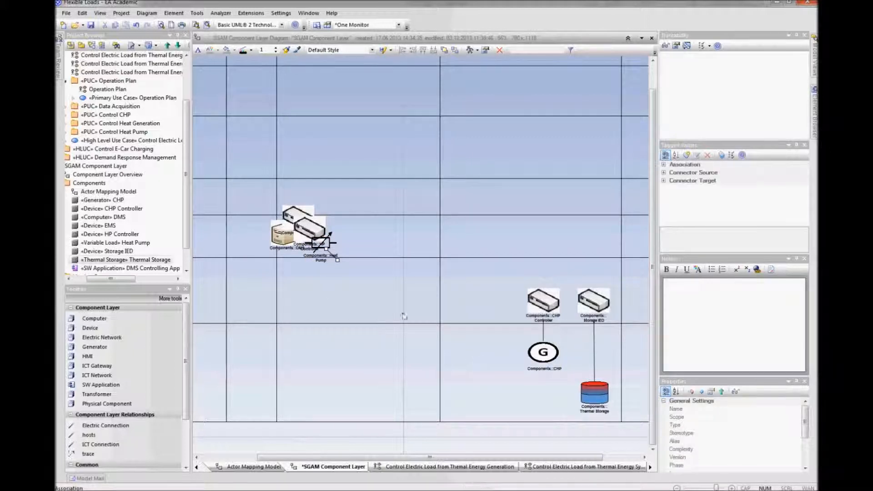
left_click(322, 243)
left_click_drag(323, 243, 478, 354)
left_click(478, 363)
left_click_drag(321, 233, 476, 297)
left_click(493, 329)
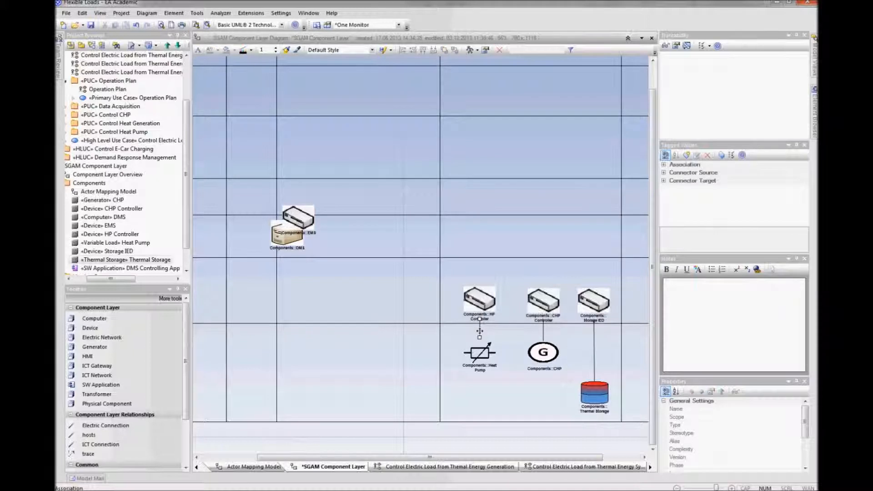
Step: Change the line thickness of the Heat Pump, CHP and Thermal Storage connectors in Connector Appearance
double_click(481, 334)
key("Escape")
key("F4")
left_click(485, 249)
left_click(470, 264)
left_click(433, 273)
left_click(543, 332)
key("F4")
left_click(485, 250)
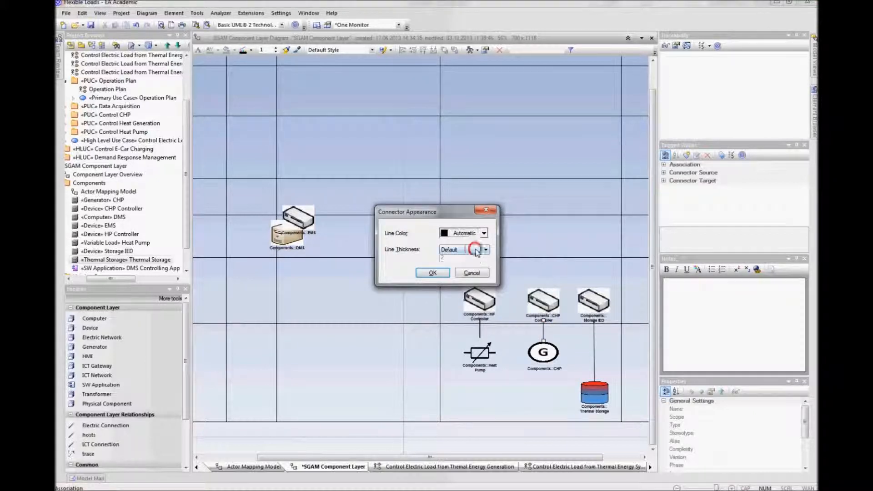
left_click(468, 265)
left_click(434, 272)
left_click(594, 343)
key("F4")
left_click(486, 249)
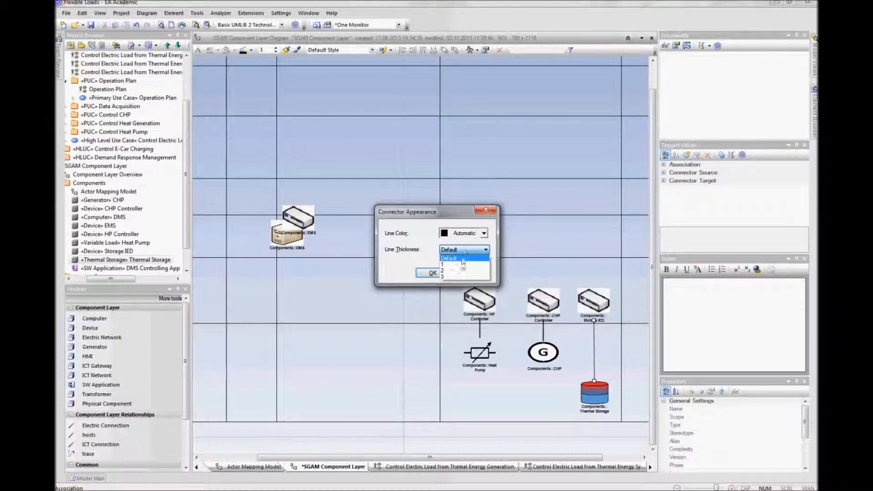
left_click(468, 264)
left_click(442, 275)
Step: Move the EMS element into the DER column's Station cell
left_click_drag(296, 219, 384, 222)
scroll(383, 269, "down", 1)
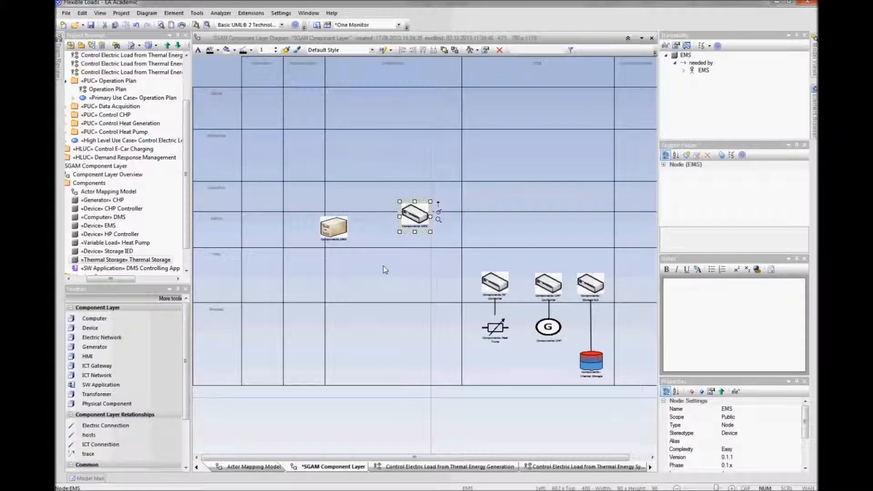
left_click_drag(422, 215, 554, 227)
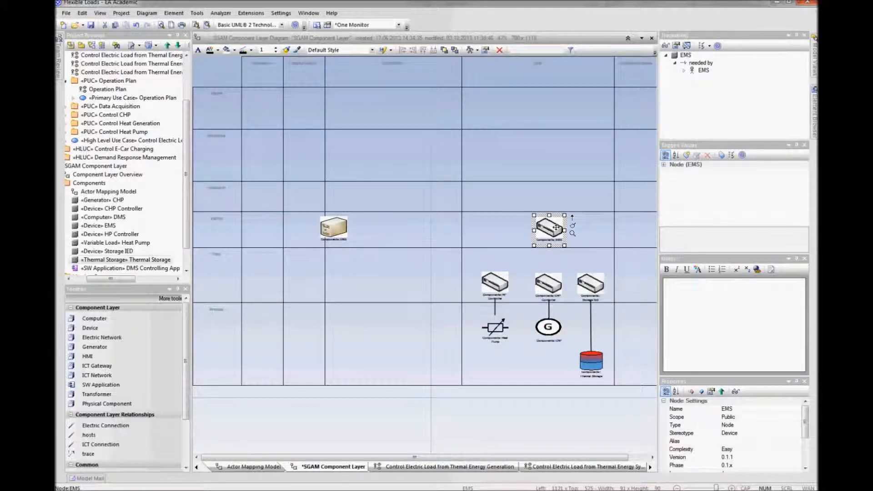
Step: Enlarge the Operation zone row and move DMS into the Distribution column's Operation cell
left_click_drag(227, 181, 227, 155)
left_click_drag(227, 186, 229, 210)
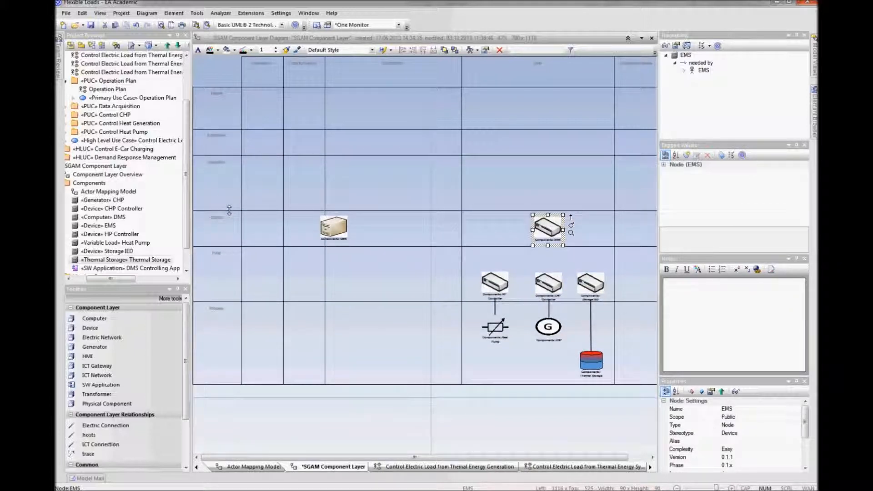
left_click_drag(333, 227, 385, 176)
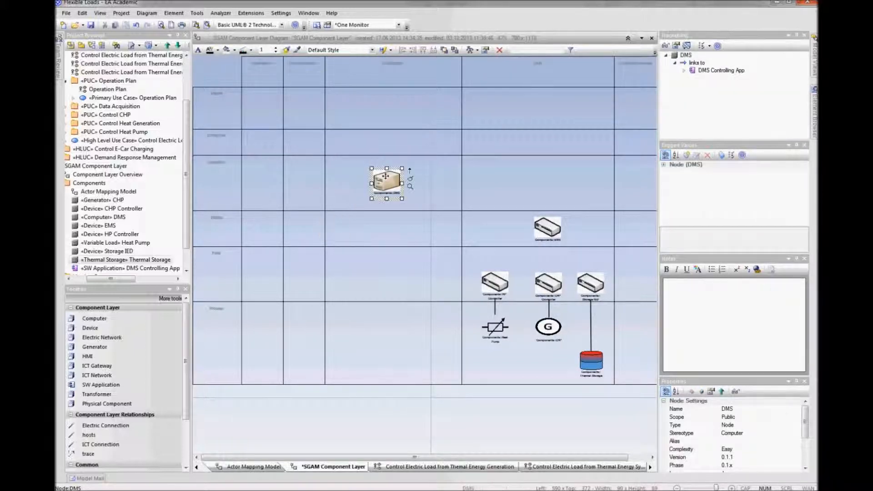
left_click(407, 233)
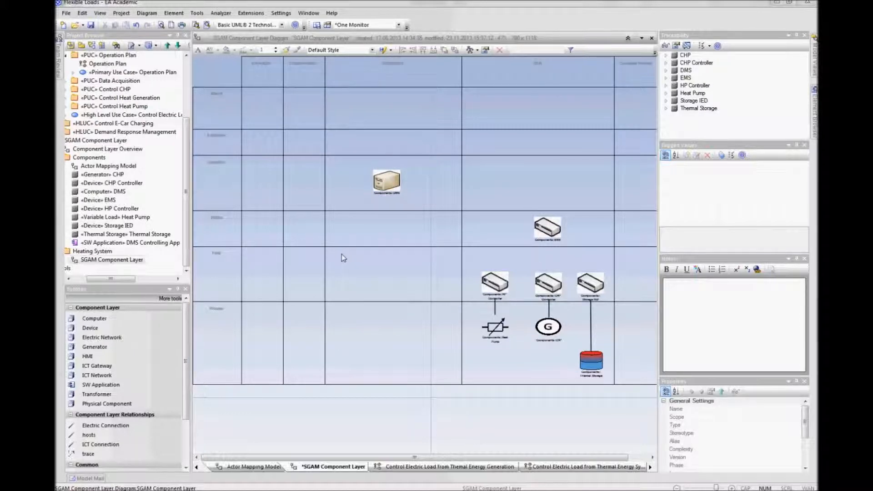
Step: Add a Transformer named MV/LV in the Distribution column's Process cell
left_click(93, 394)
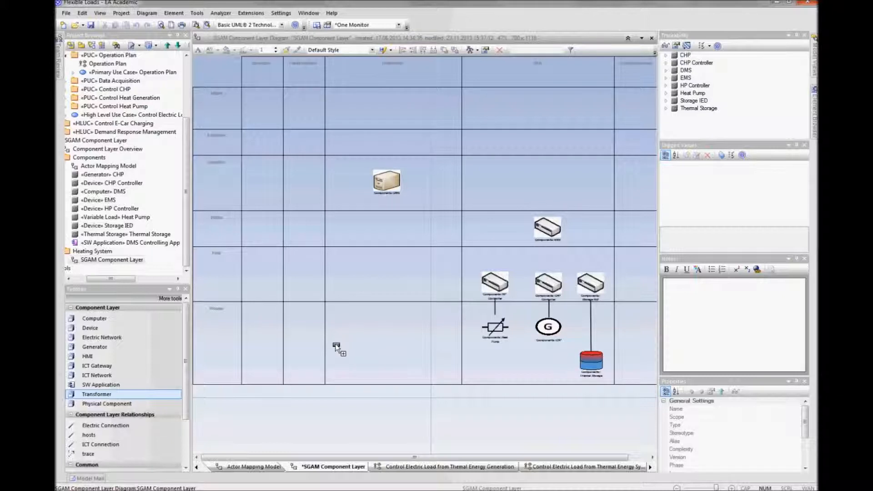
left_click(334, 359)
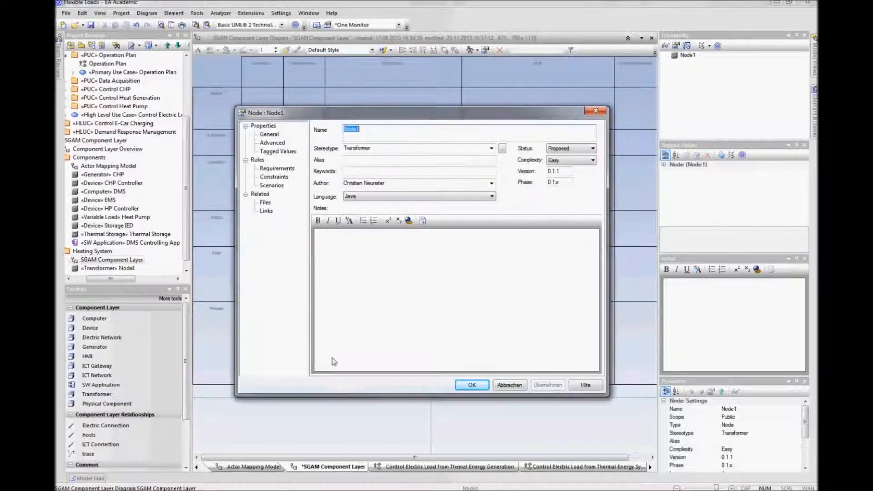
type("MV")
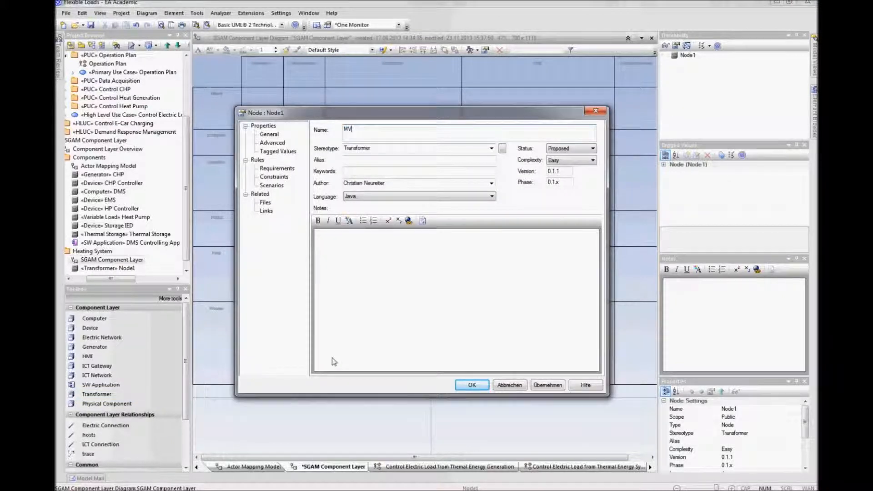
type("/LV")
key("Return")
left_click_drag(342, 369, 343, 359)
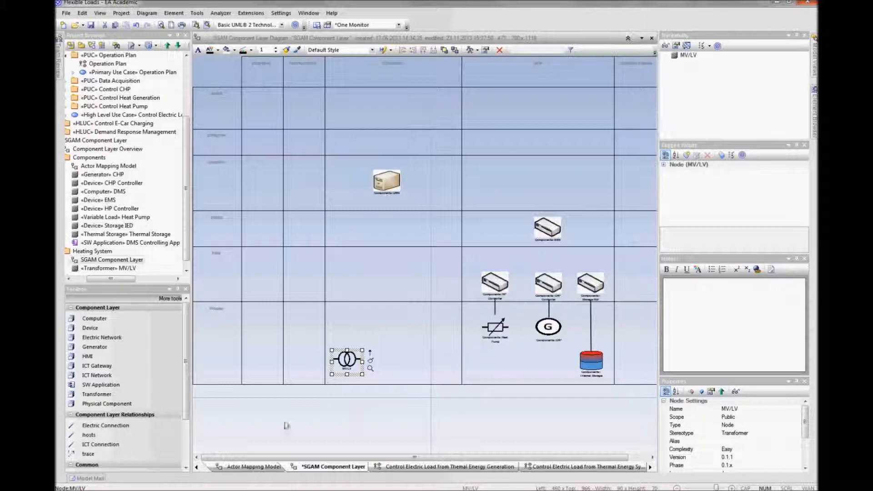
left_click(266, 435)
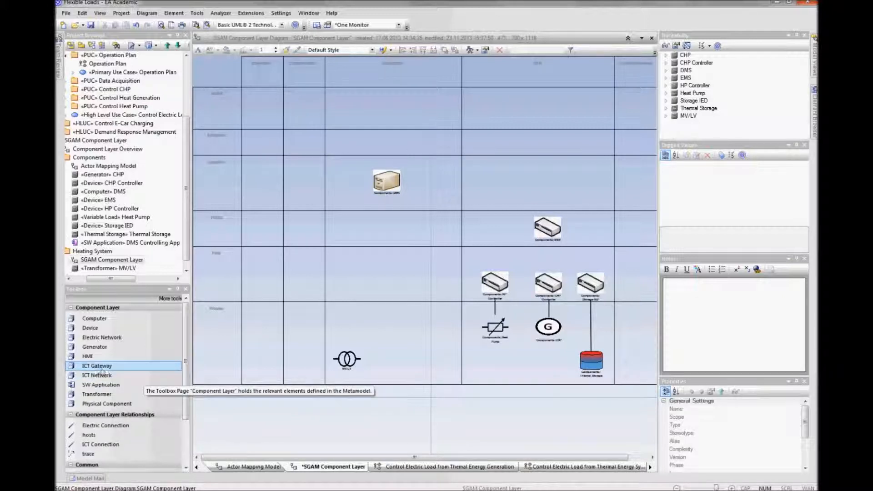
Step: Add an Electric Network element named LV in the Process row next to the transformer
left_click(101, 337)
left_click(398, 362)
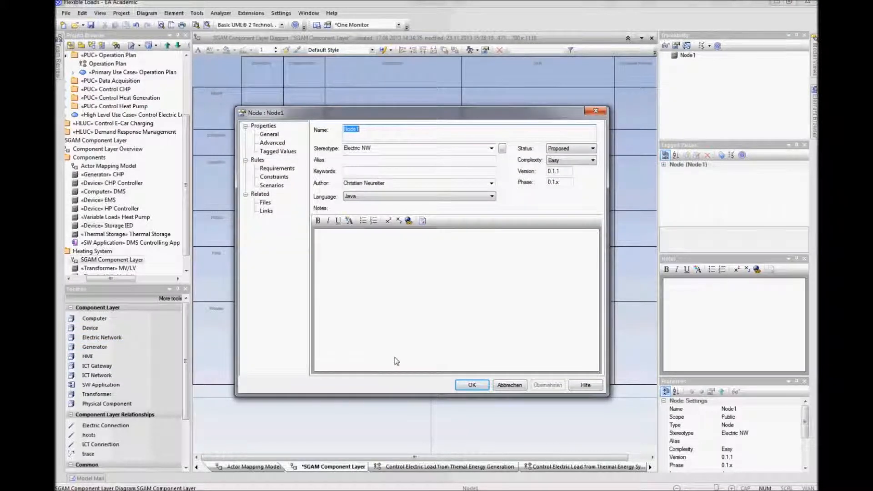
type("LV")
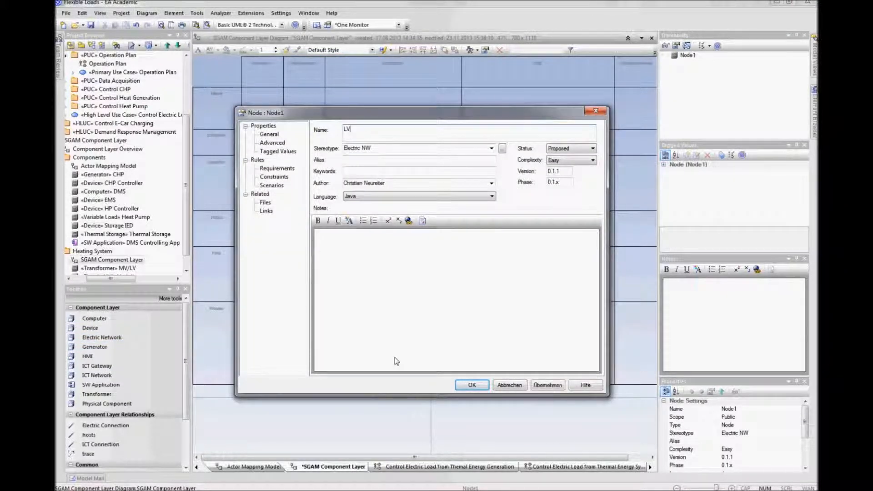
key("Return")
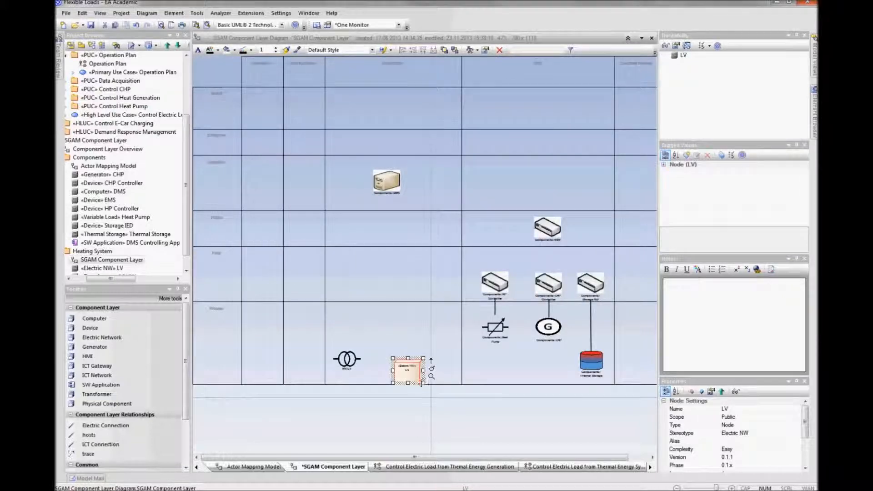
Step: Stretch the LV element into a long bar reaching from the transformer to Thermal Storage
mouse_move(424, 383)
left_mouse_down()
mouse_move(433, 370)
mouse_move(568, 370)
left_mouse_up()
left_click_drag(392, 370, 375, 370)
left_click(405, 364)
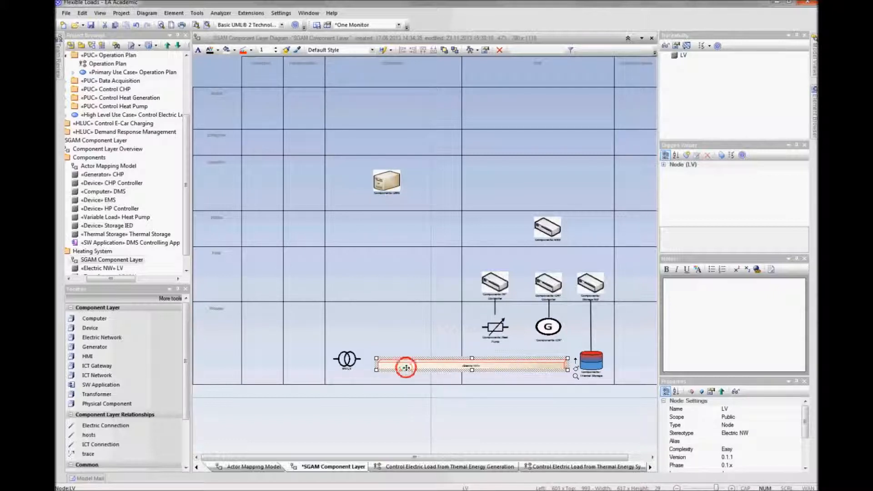
left_click(431, 419)
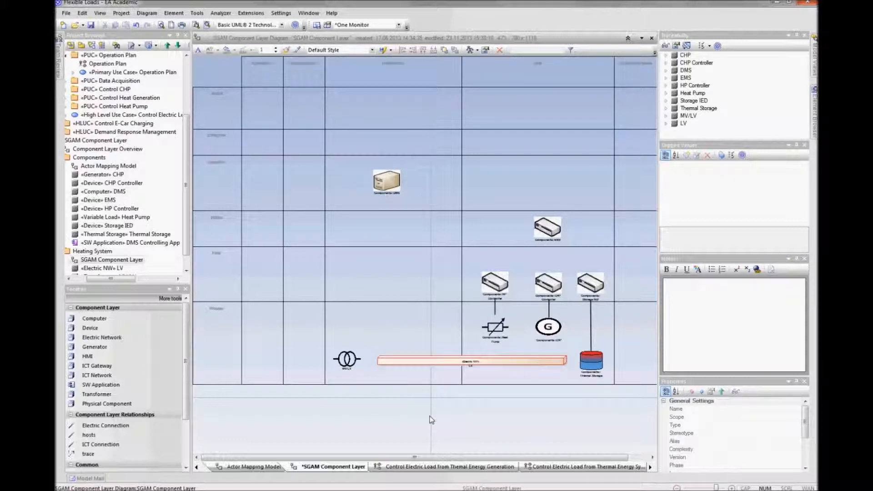
left_click(437, 361)
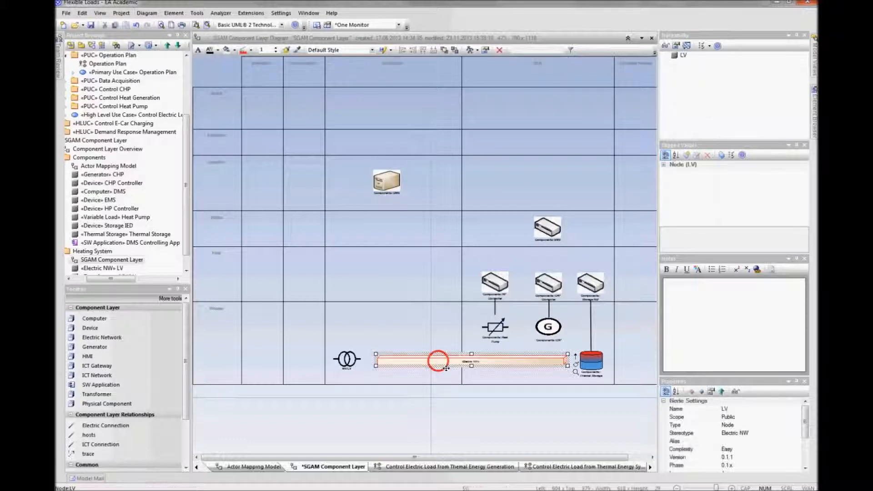
left_click_drag(471, 365, 471, 369)
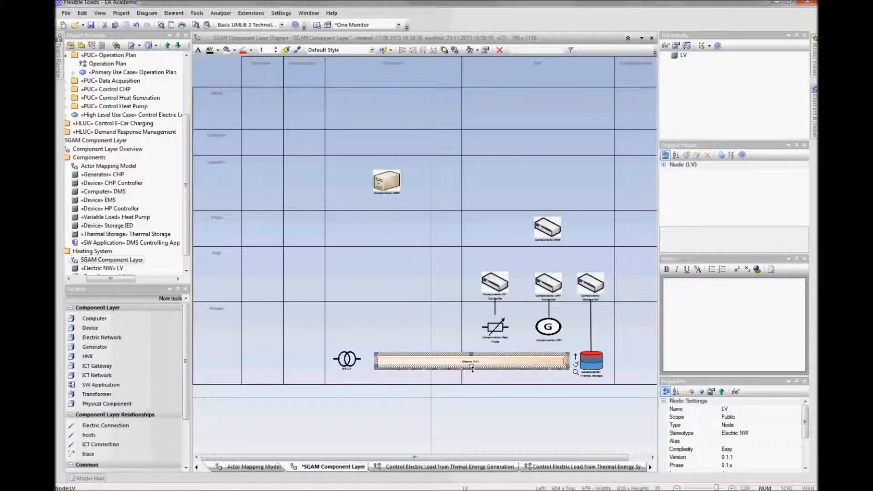
left_click(476, 400)
Step: Connect MV/LV, Heat Pump and CHP to the LV bar with Electric Connections
left_click(350, 360)
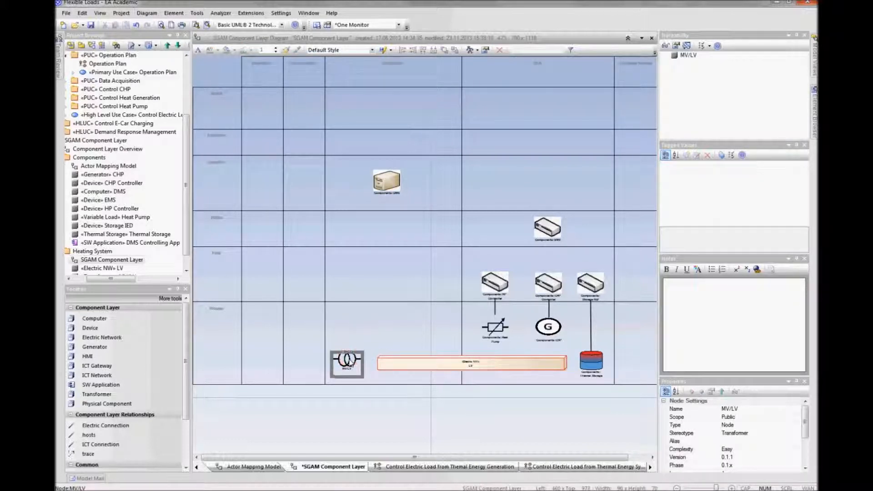
left_click(103, 426)
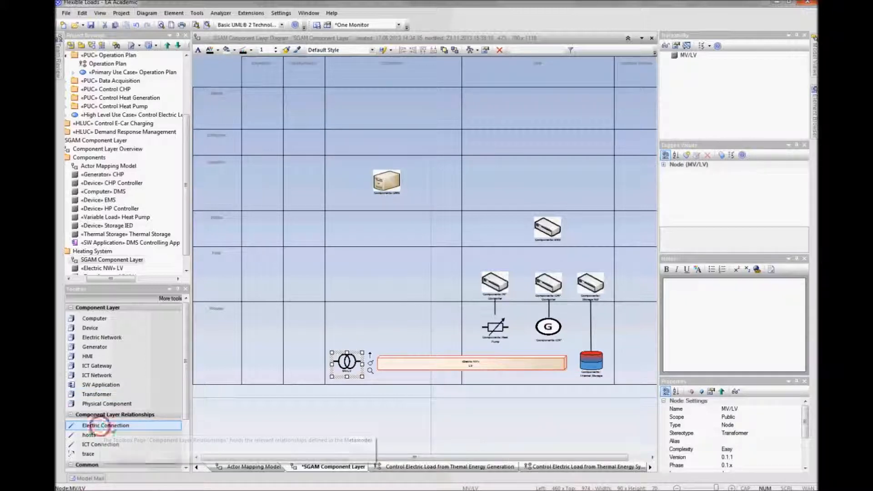
left_click_drag(361, 364, 390, 365)
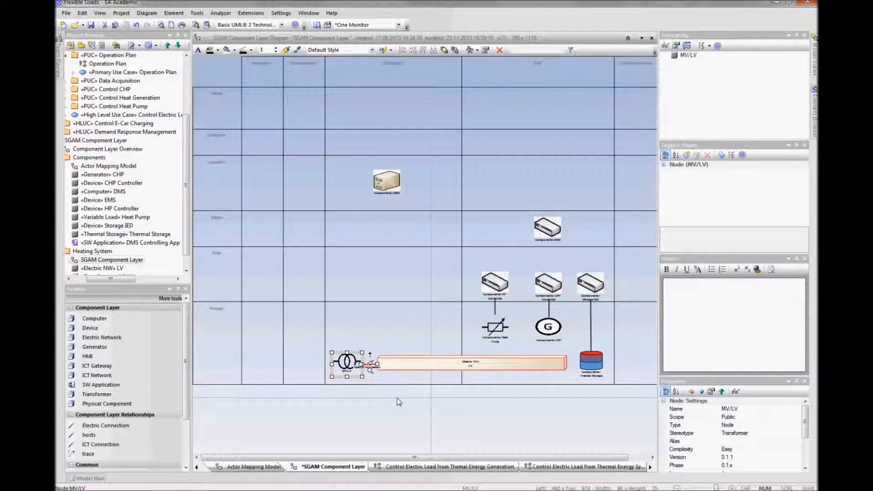
left_click_drag(473, 363, 475, 336)
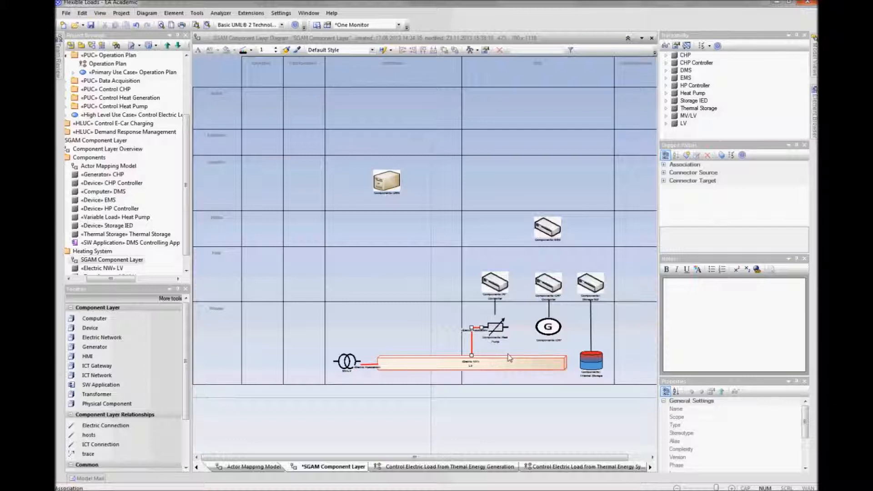
left_click_drag(514, 364, 519, 331)
left_click_drag(482, 355, 527, 326)
Step: Hide the labels of the three new electric connectors
right_click(526, 328)
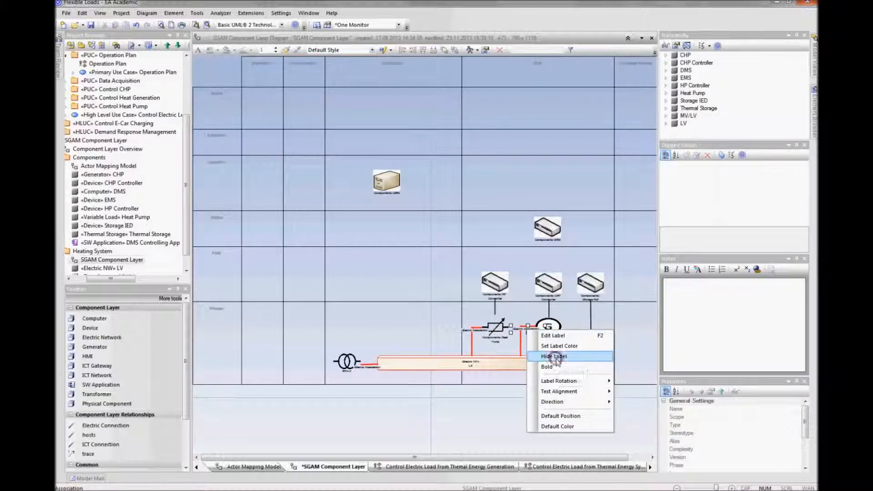
left_click(555, 357)
right_click(476, 332)
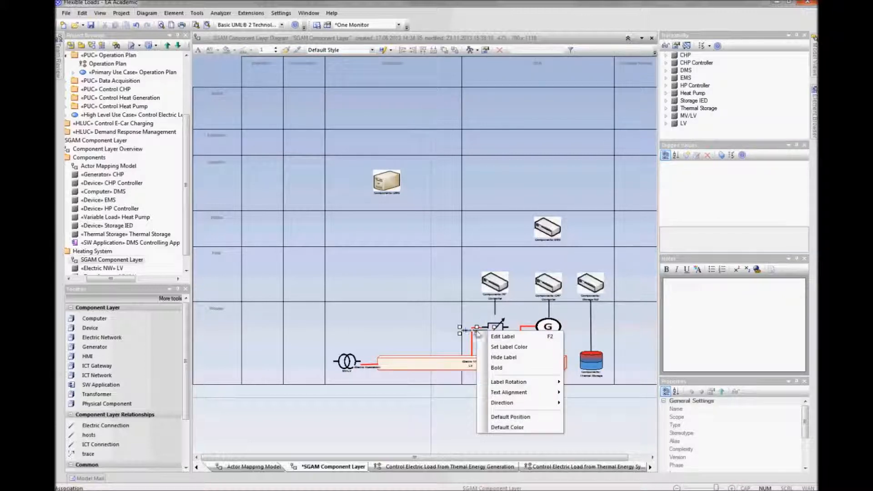
left_click(503, 357)
right_click(372, 369)
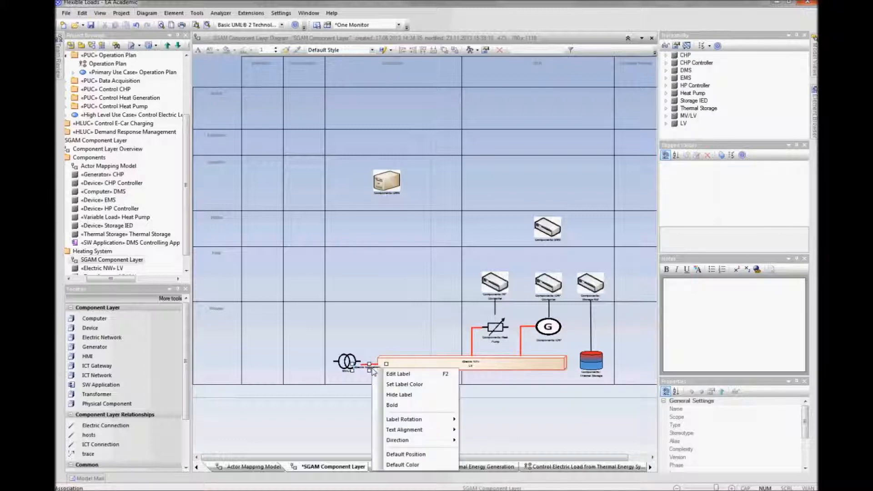
left_click(399, 394)
left_click(372, 365)
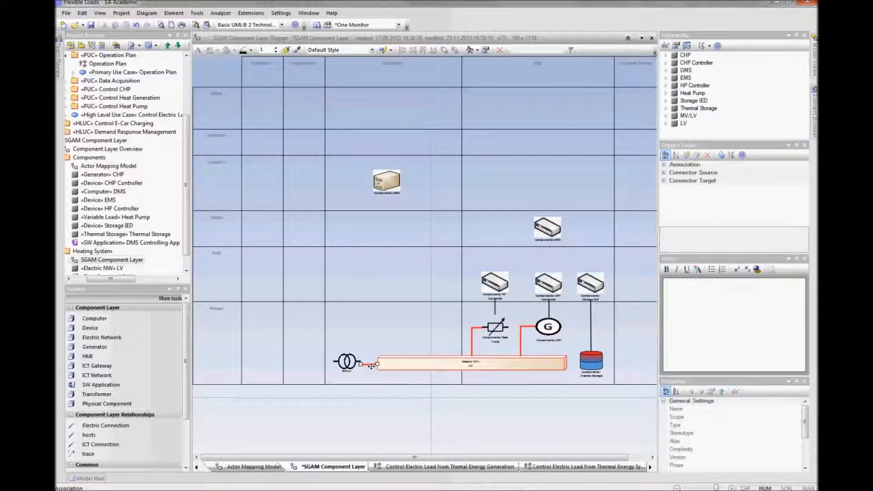
left_click(369, 349)
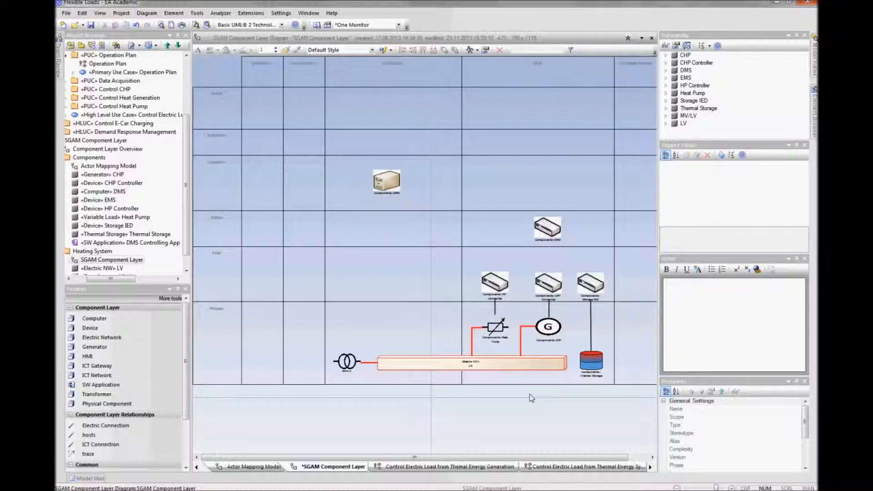
Step: Shorten the LV bar so it ends before Thermal Storage and straighten the Heat Pump connector
left_click(564, 362)
left_click_drag(565, 362, 519, 356)
left_click(549, 404)
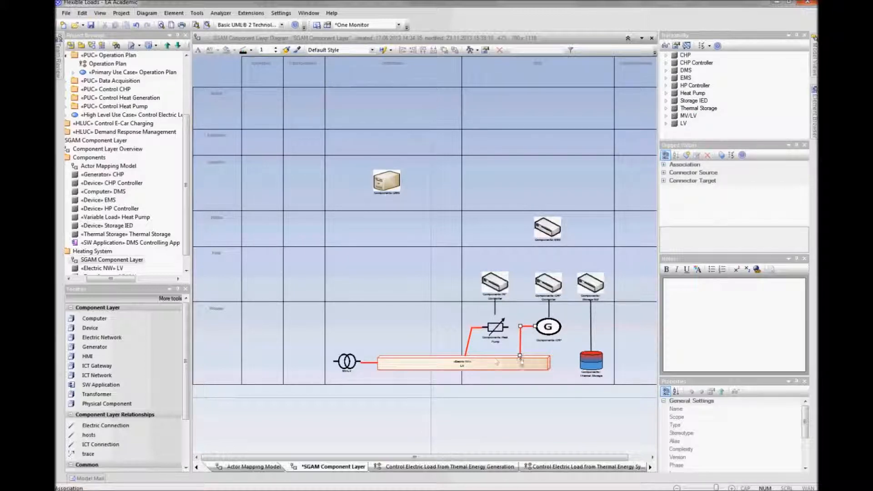
left_click(466, 352)
left_click_drag(465, 355, 471, 355)
left_click(494, 401)
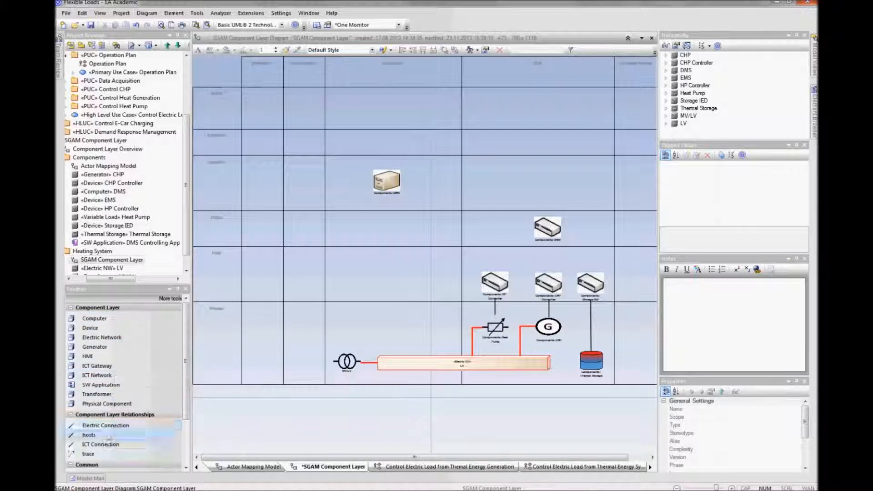
Step: Connect HP Controller, CHP Controller and Storage IED to EMS with ICT Connections
left_click(99, 444)
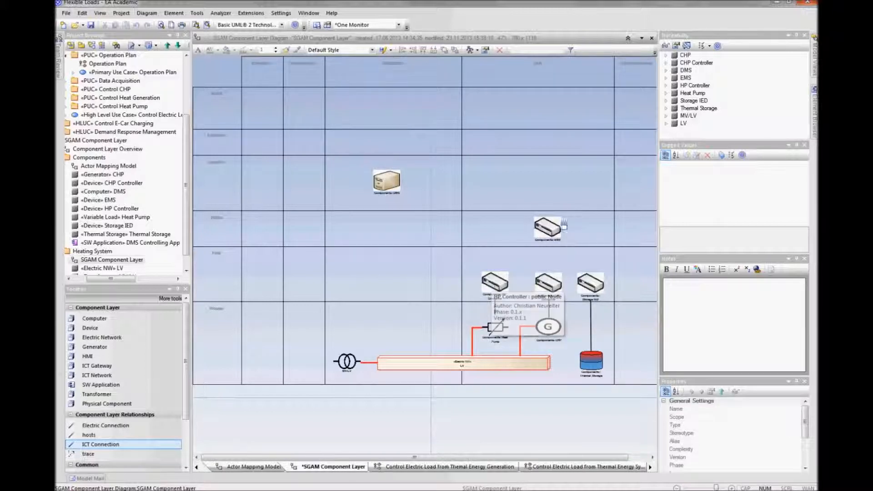
left_click_drag(489, 287, 546, 230)
left_click_drag(521, 257, 496, 229)
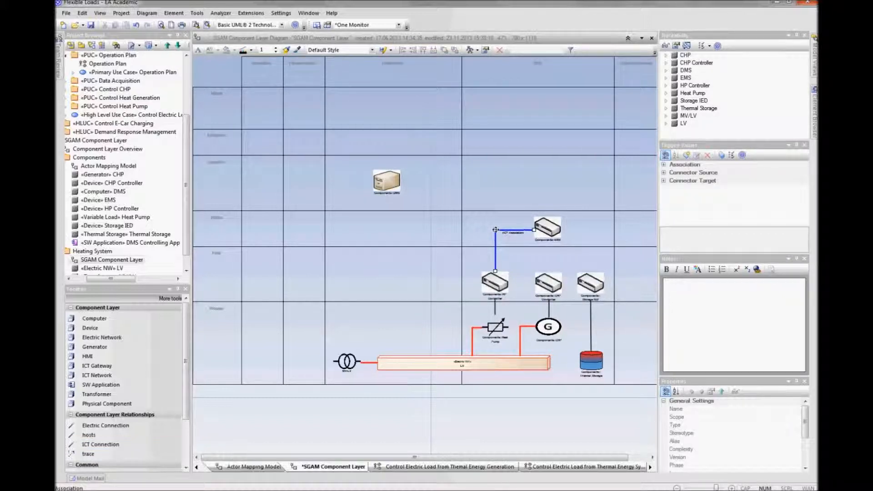
left_click_drag(549, 284, 594, 253)
left_click(551, 234)
Step: Hide the labels of the three ICT connectors
right_click(575, 232)
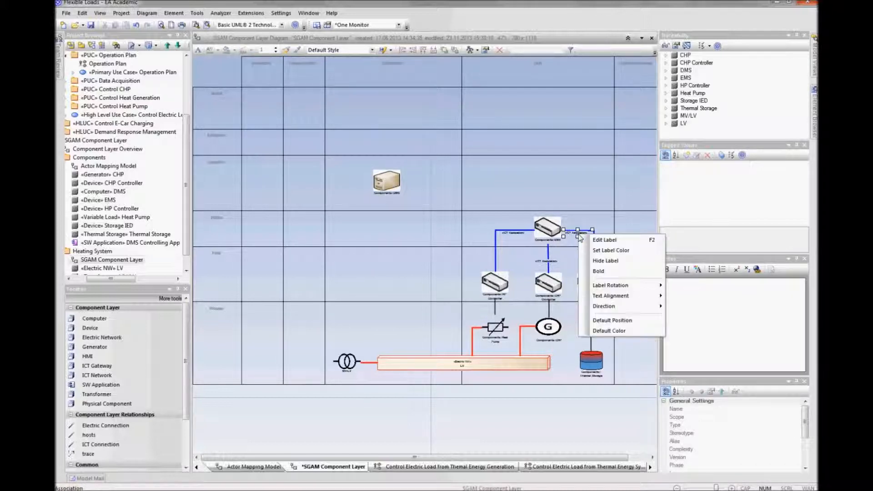
left_click(598, 263)
left_click(549, 262)
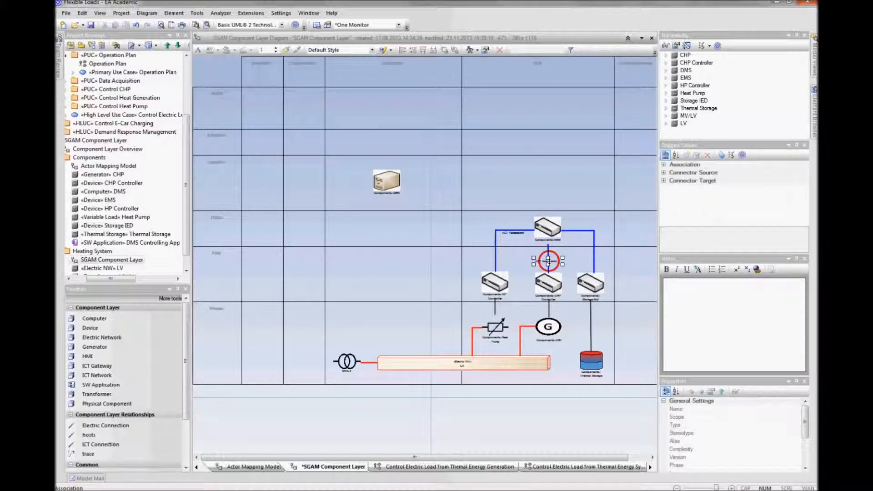
right_click(549, 262)
left_click(576, 289)
left_click(517, 235)
right_click(517, 236)
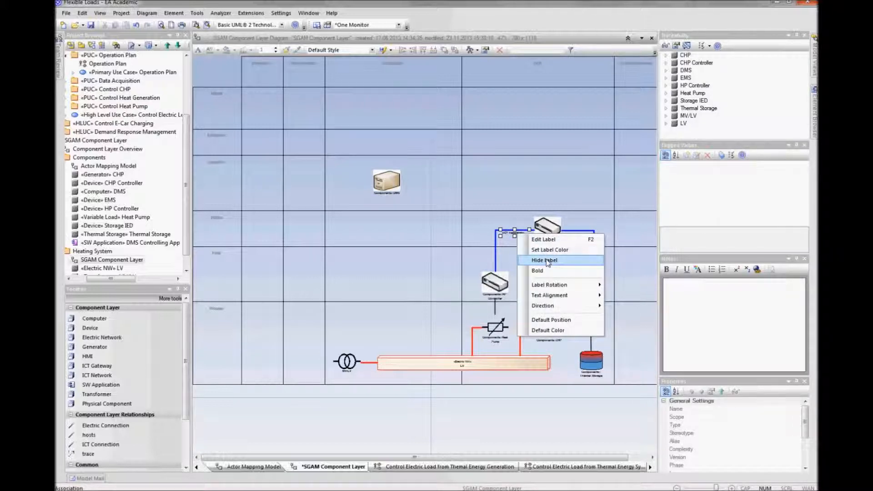
left_click(547, 261)
left_click(547, 423)
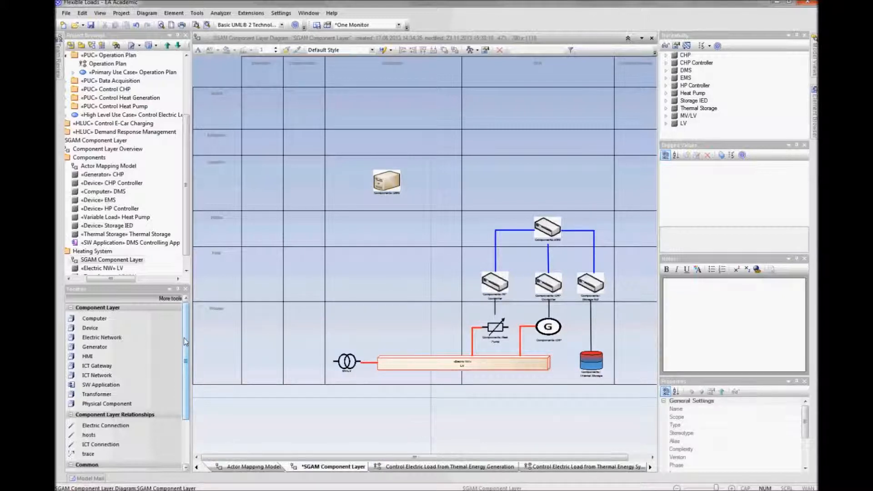
Step: Add an ICT Network node named FL NW in the zone above EMS in the DER domain
left_click(97, 375)
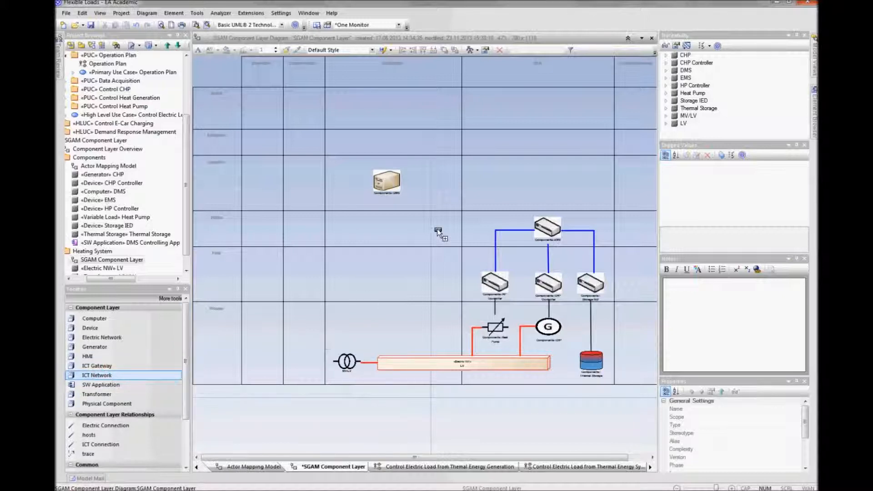
left_click(495, 179)
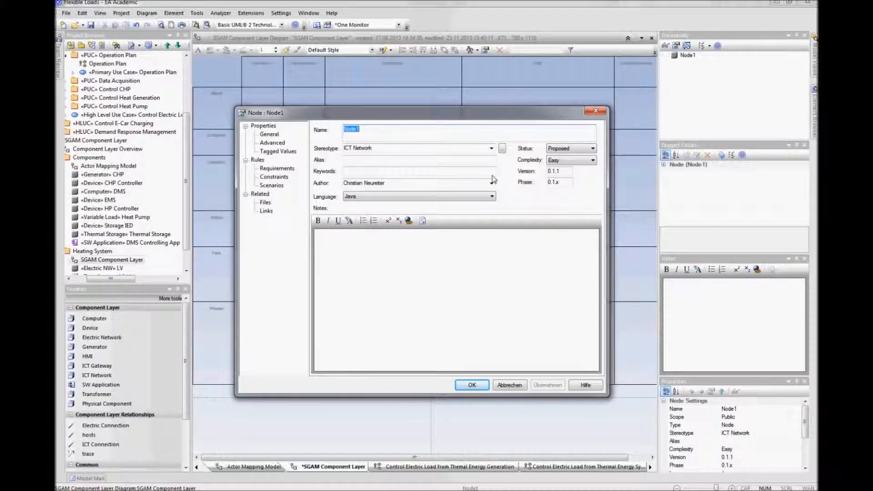
type("Fl")
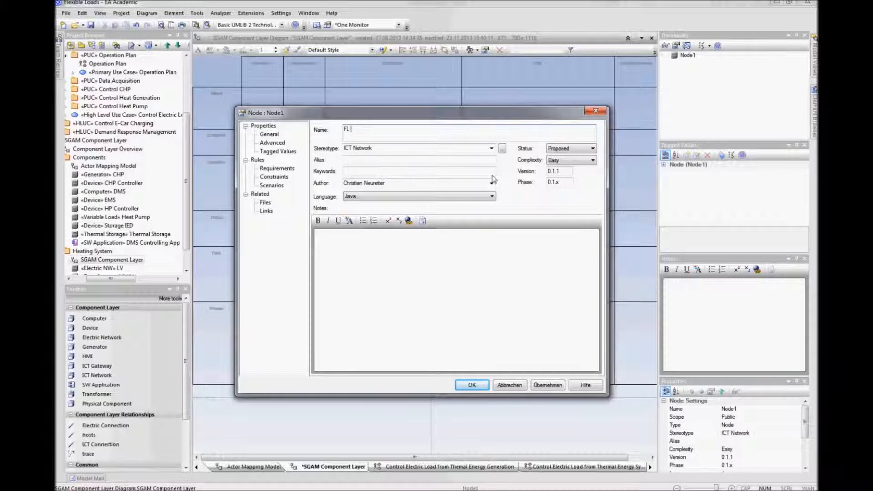
key("Return")
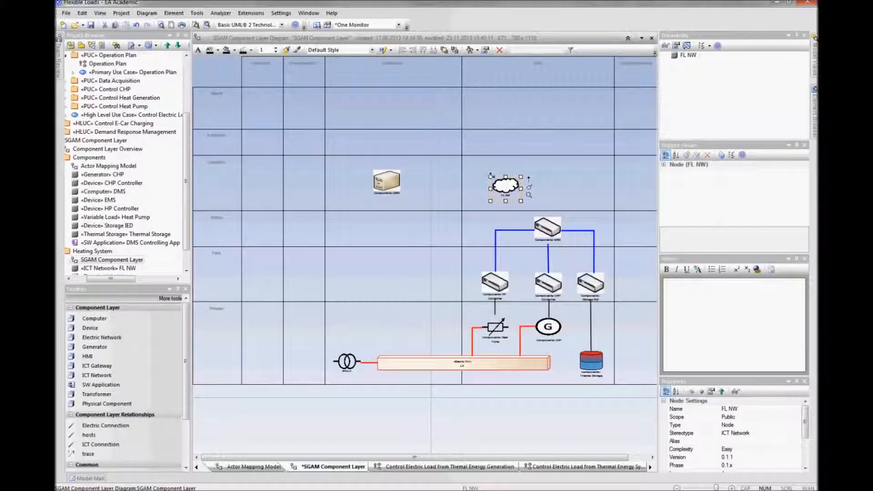
Step: Connect the FL NW network to EMS and to DMS with ICT Connections
left_click(525, 429)
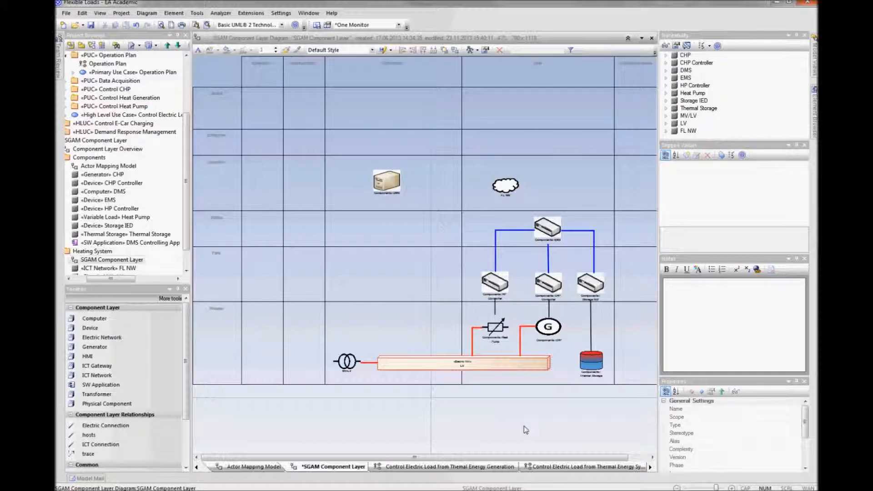
left_click(111, 447)
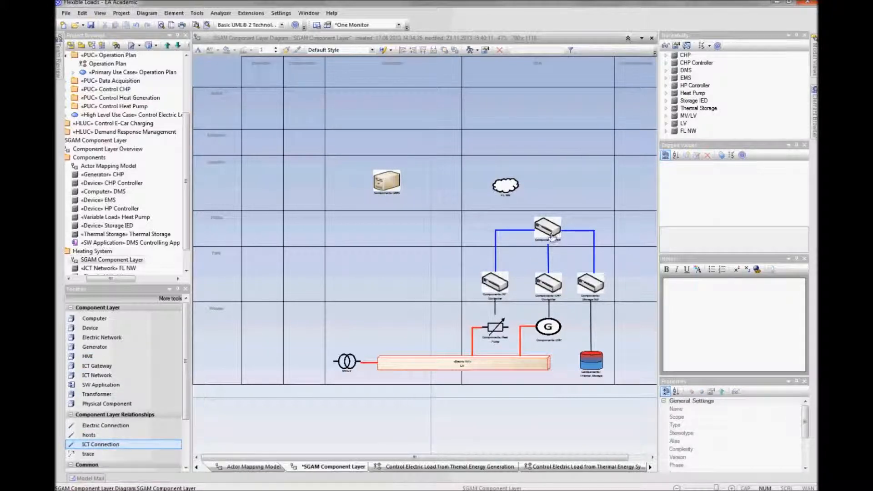
left_click_drag(512, 186, 541, 183)
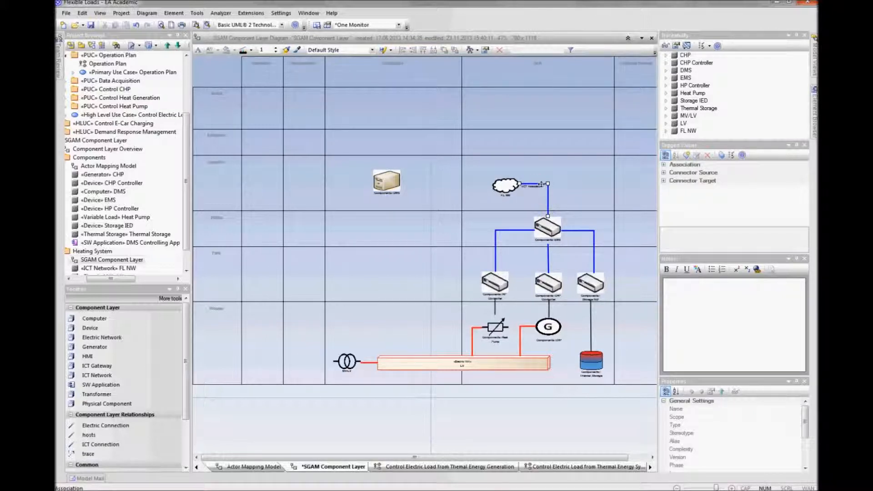
left_click(506, 187)
left_click_drag(412, 182, 390, 186)
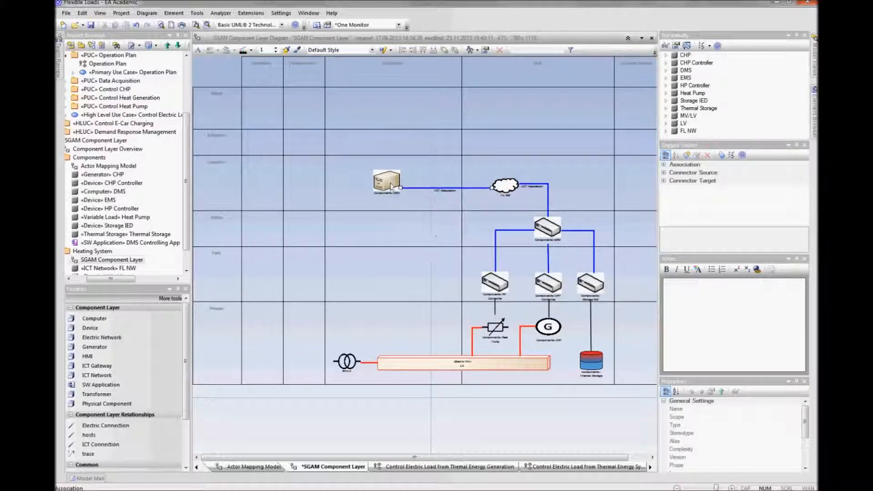
Step: Nudge the FL NW node into place and realign the end of its connector to EMS
left_click(504, 184)
left_click_drag(490, 176, 481, 169)
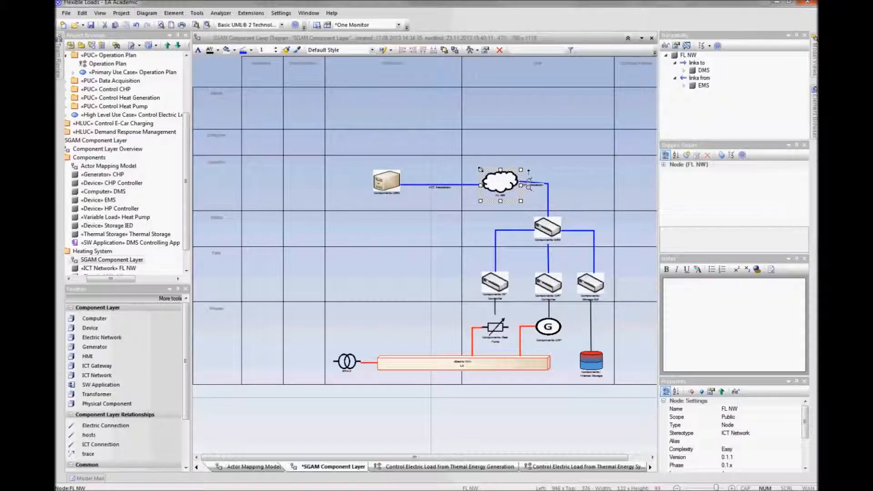
left_click(548, 182)
left_click_drag(550, 183, 537, 182)
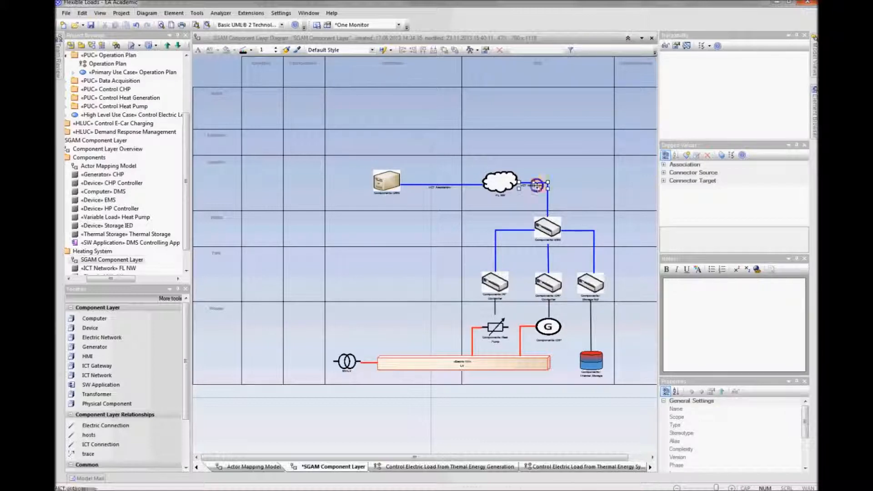
Step: Hide the labels of the two ICT connectors attached to FL NW
right_click(537, 185)
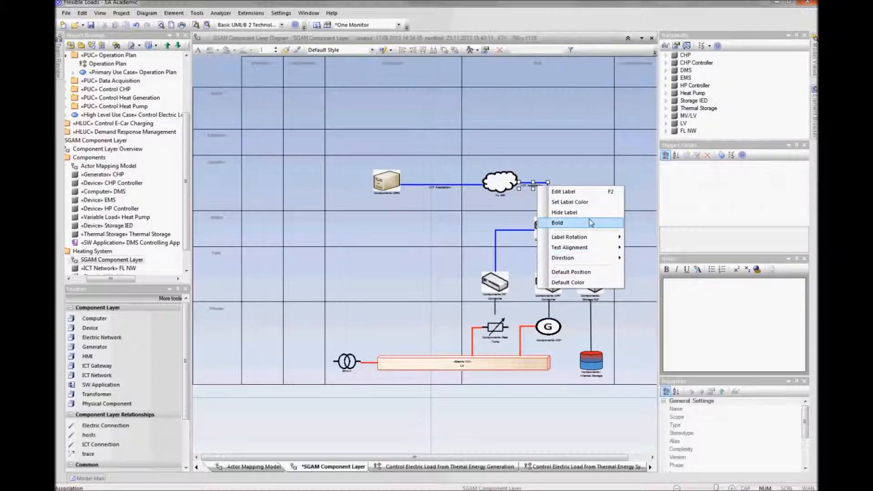
left_click(564, 212)
left_click(439, 188)
right_click(442, 191)
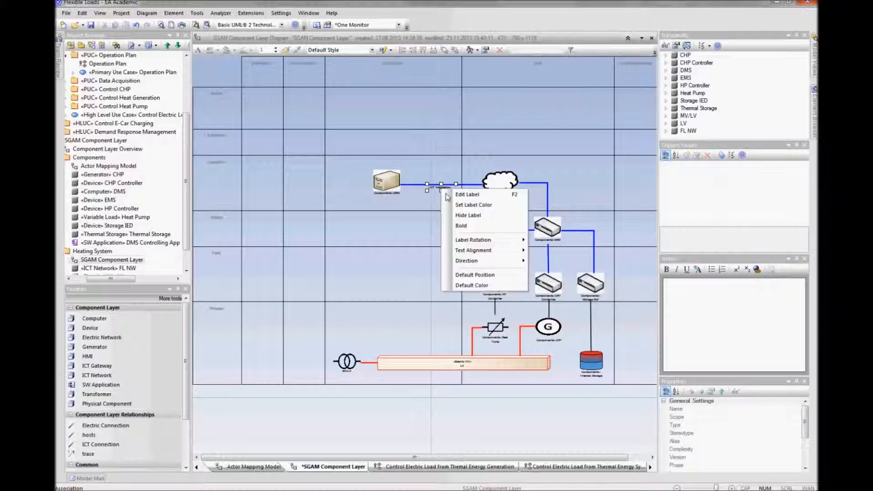
left_click(474, 217)
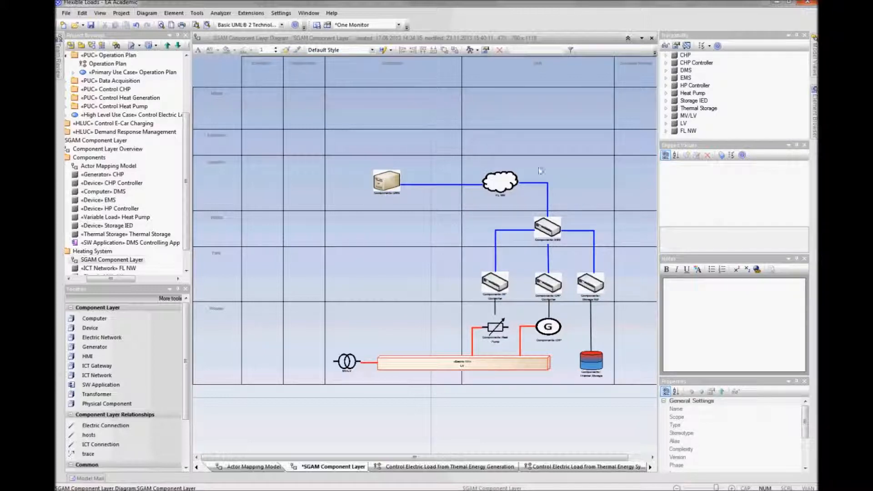
left_click(499, 180)
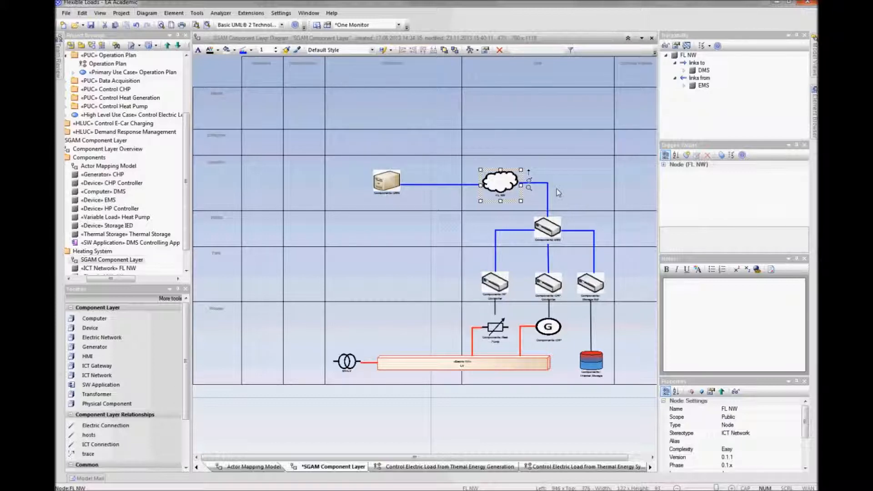
left_click(591, 182)
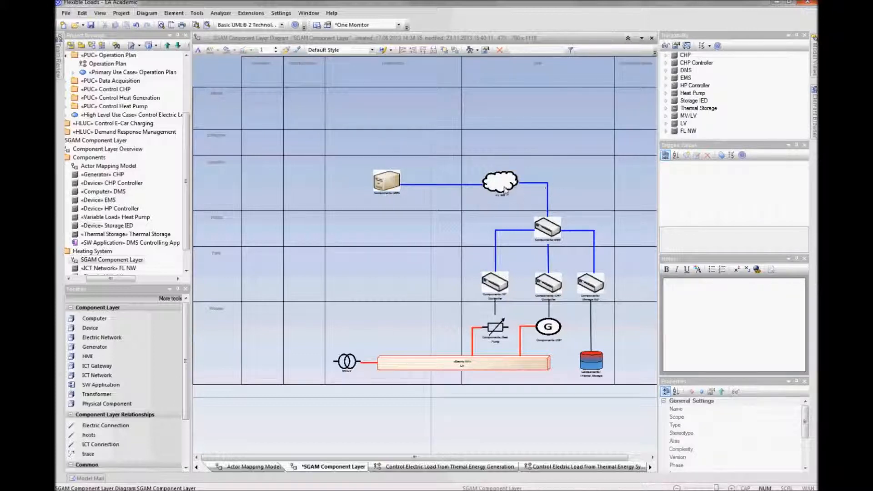
mouse_move(506, 191)
scroll(580, 198, "down", 2)
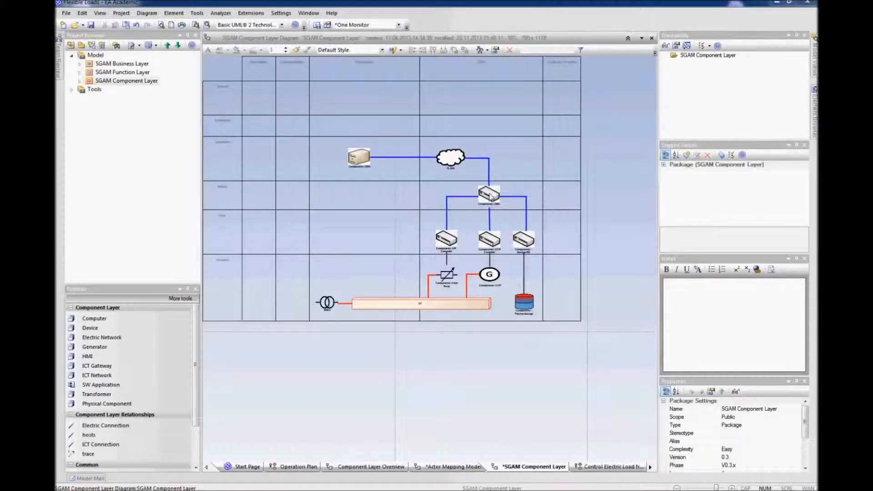
Step: Add the SGAM Information Layer model pattern from the SGAM Toolbox to the project, saving open diagrams, and expand its package
left_click(96, 55)
right_click(96, 56)
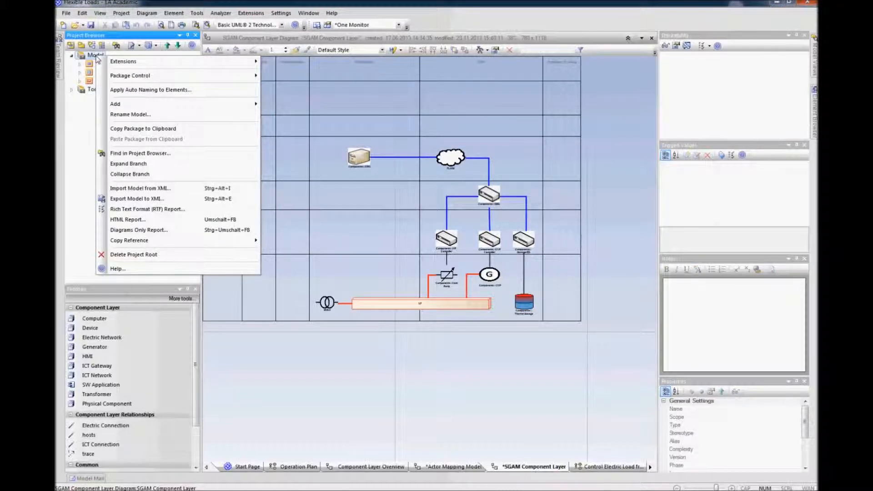
left_click(73, 46)
left_click(72, 45)
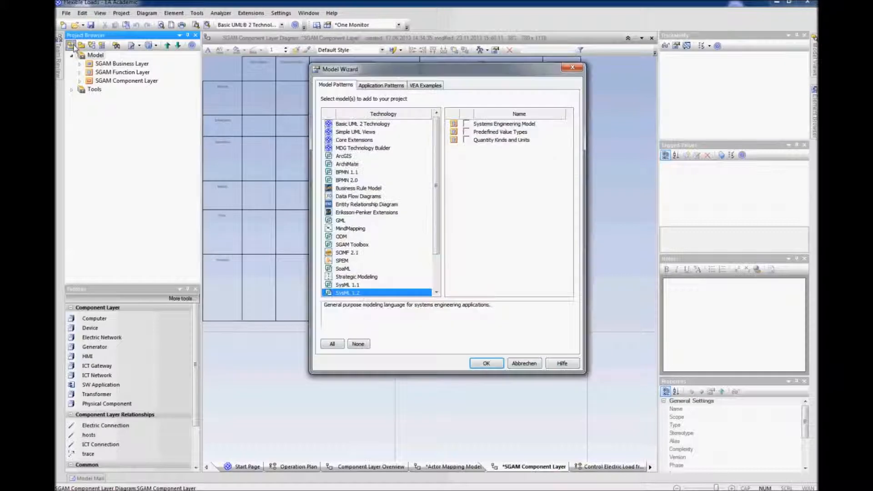
left_click(359, 245)
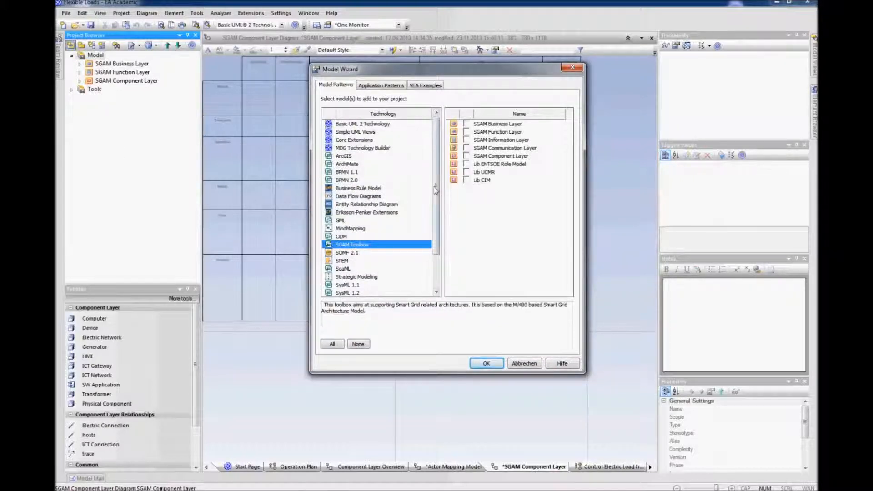
left_click(467, 140)
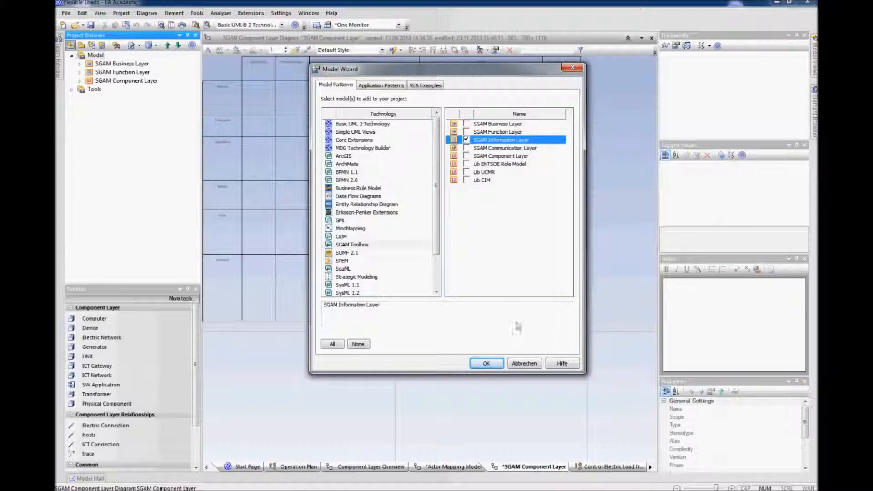
left_click(497, 367)
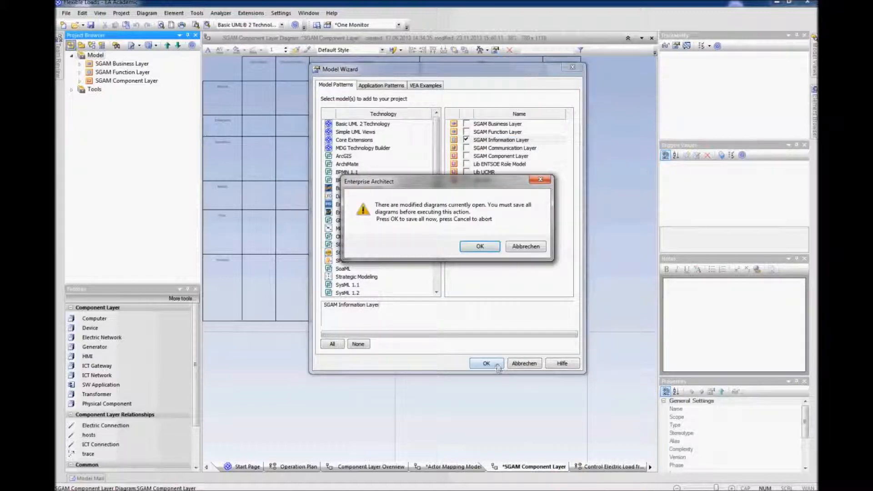
left_click(481, 246)
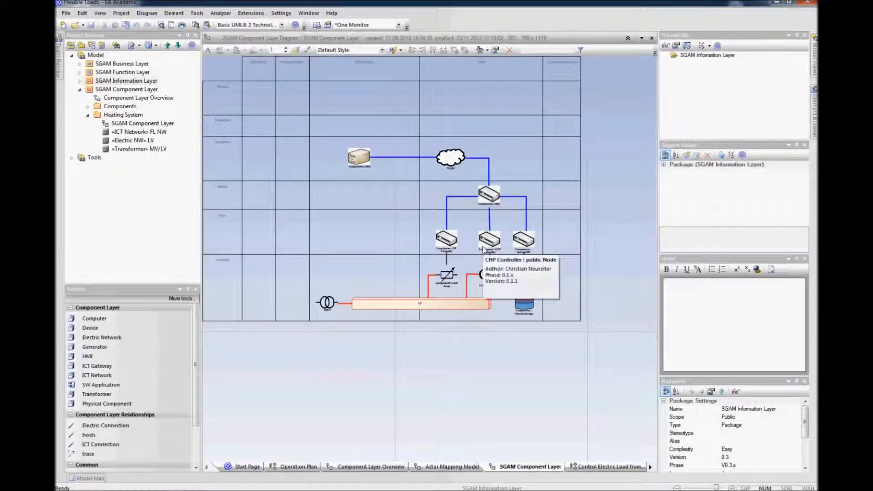
left_click(79, 90)
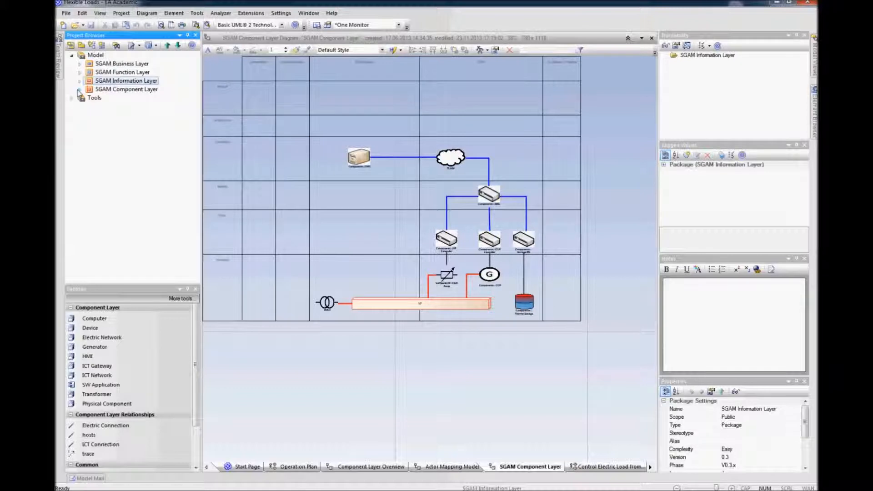
left_click(80, 81)
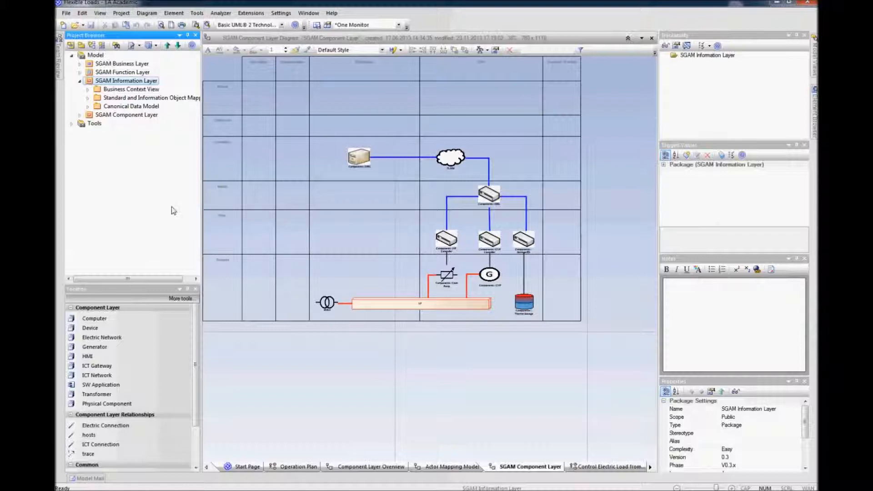
Step: Expand the Business Context View folder and open its Business Context View diagram
left_click(88, 90)
left_click(120, 98)
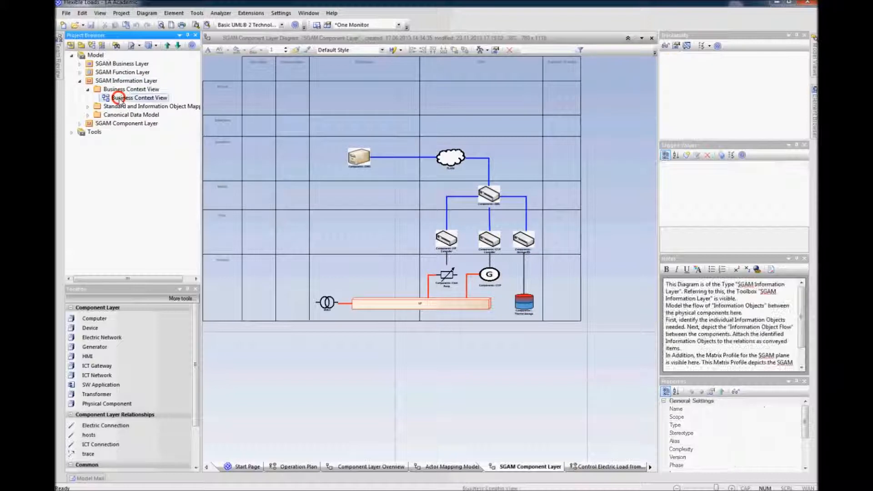
right_click(121, 100)
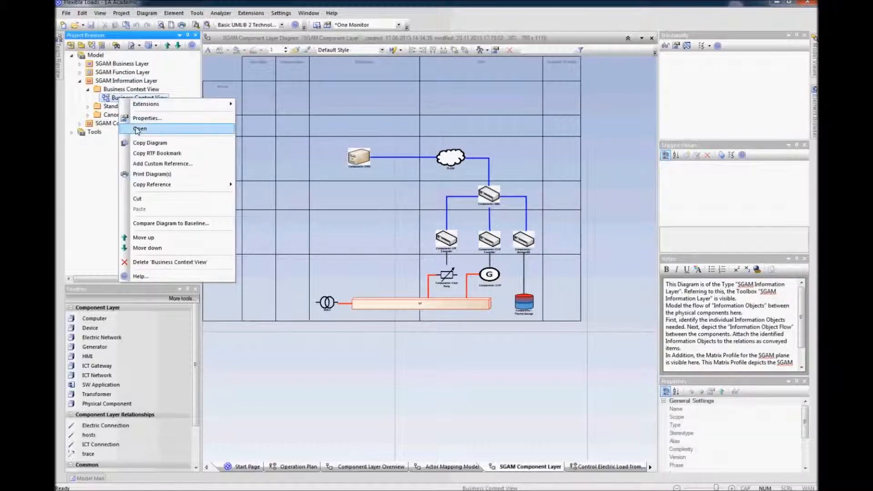
left_click(131, 127)
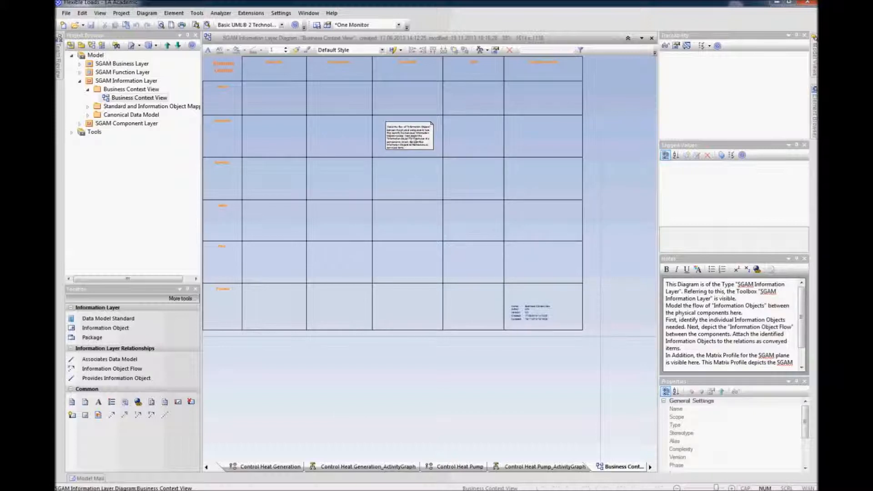
Step: Delete the instruction note and the diagram legend from the Business Context View
left_click(411, 136)
key("Delete")
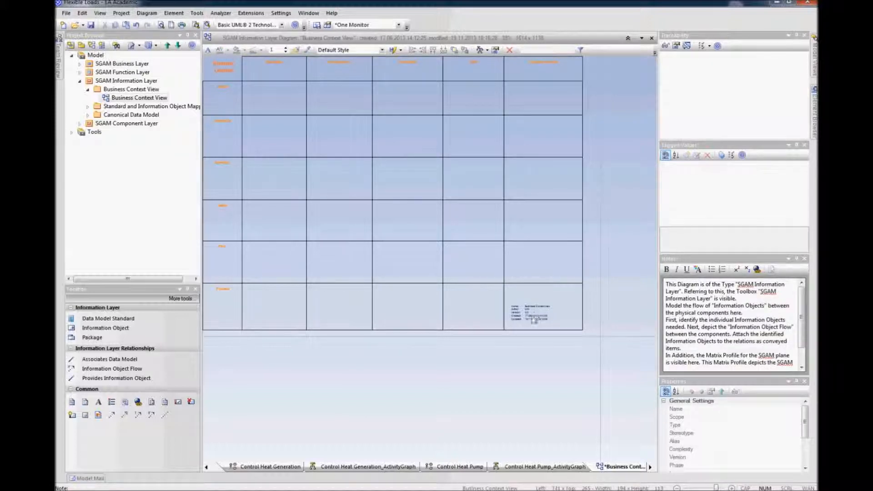
left_click(532, 317)
key("Delete")
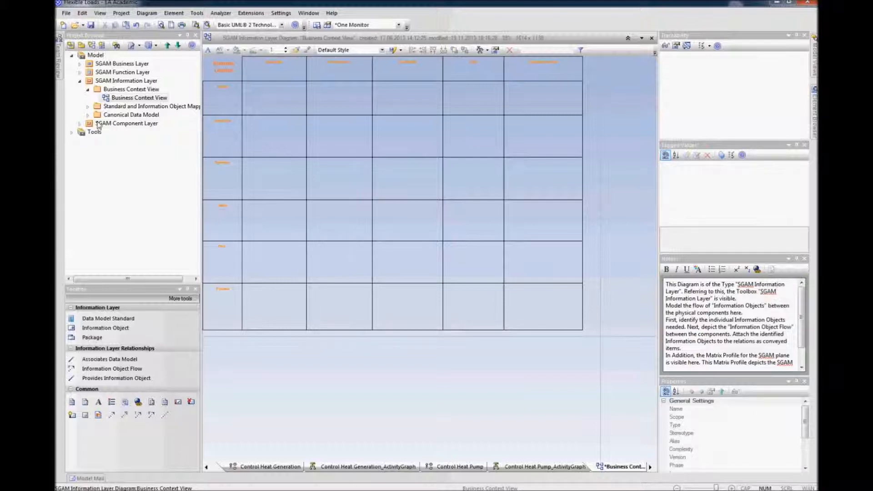
Step: Open the Heating System's SGAM Component Layer diagram, briefly checking its properties first
left_click(80, 123)
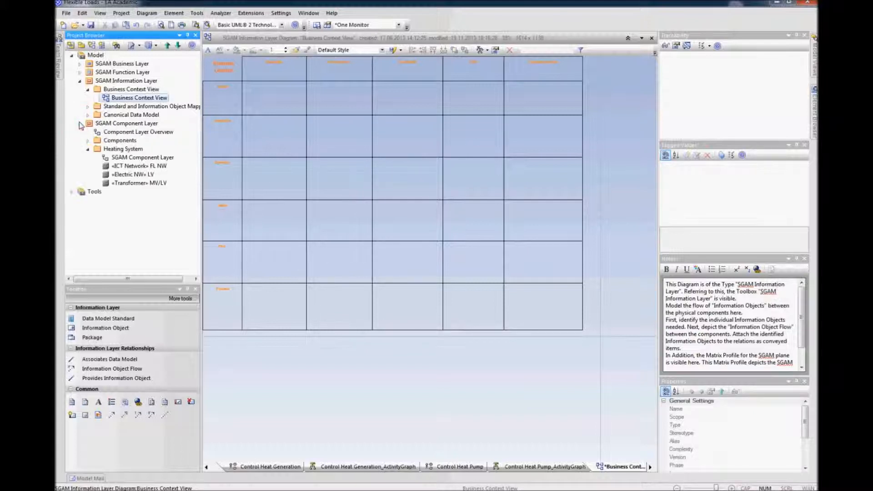
left_click(125, 158)
right_click(124, 160)
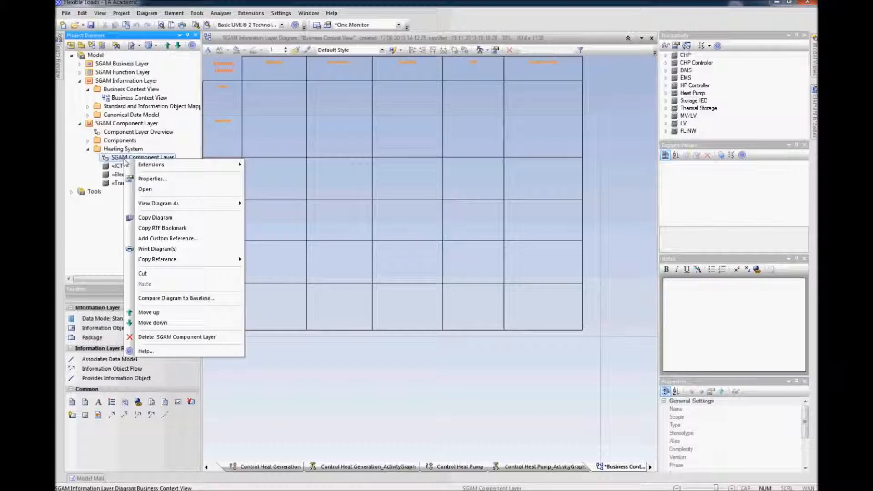
left_click(145, 179)
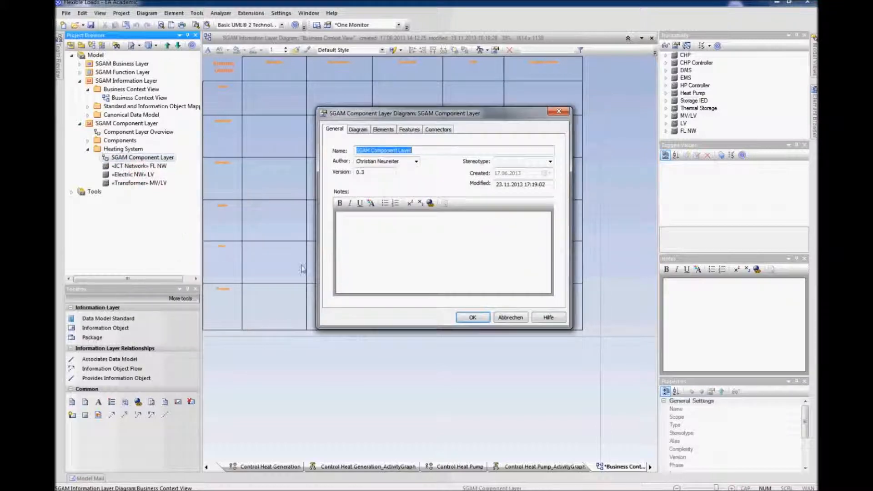
left_click(508, 318)
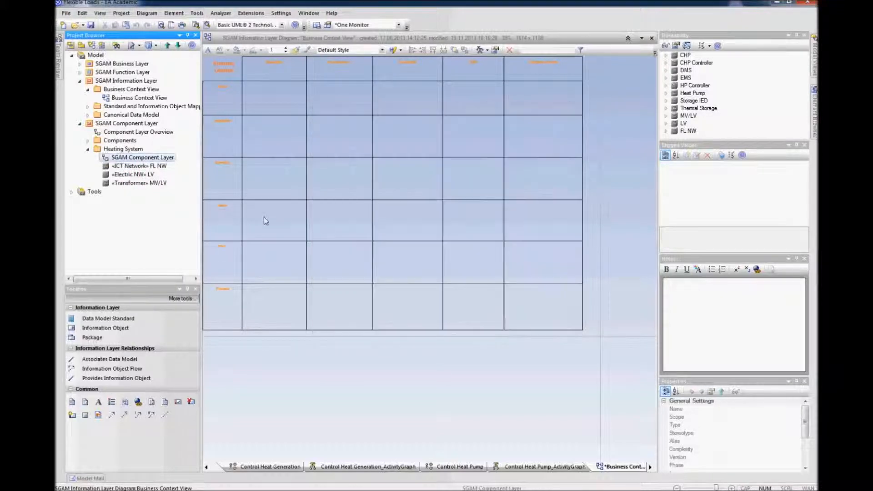
right_click(166, 154)
left_click(184, 186)
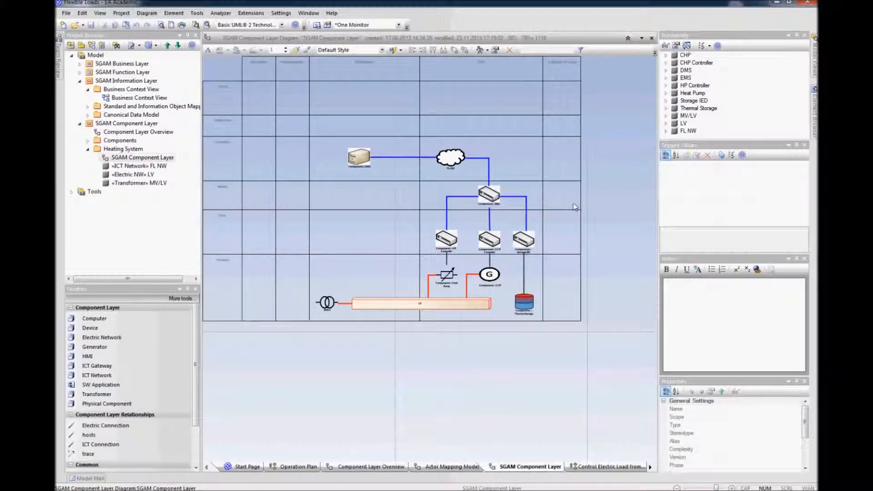
Step: Copy DMS, FL NW, EMS and the three controllers from the component diagram and paste them into the Business Context View
left_click_drag(556, 192, 331, 239)
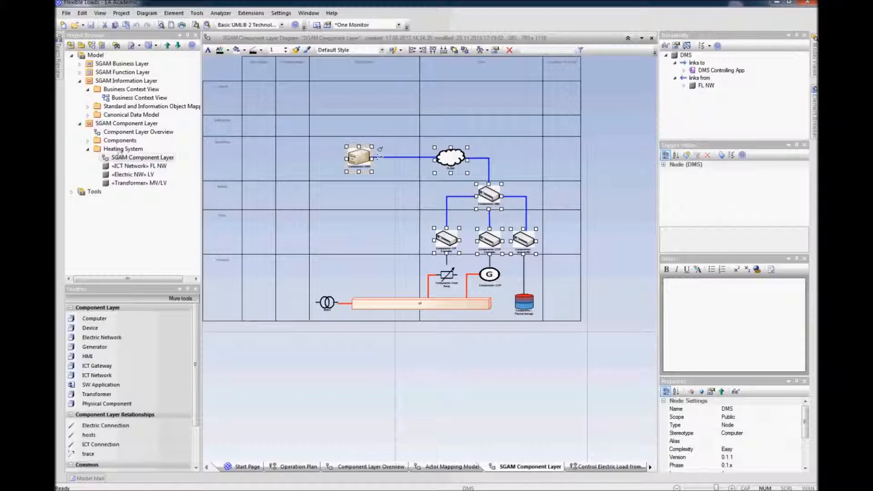
left_click(117, 97)
right_click(118, 97)
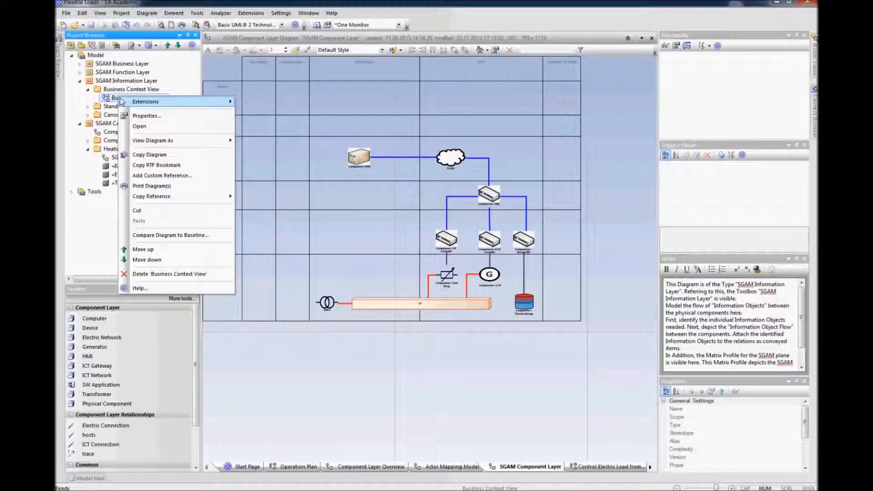
left_click(182, 124)
left_click(388, 379)
key("ctrl+v")
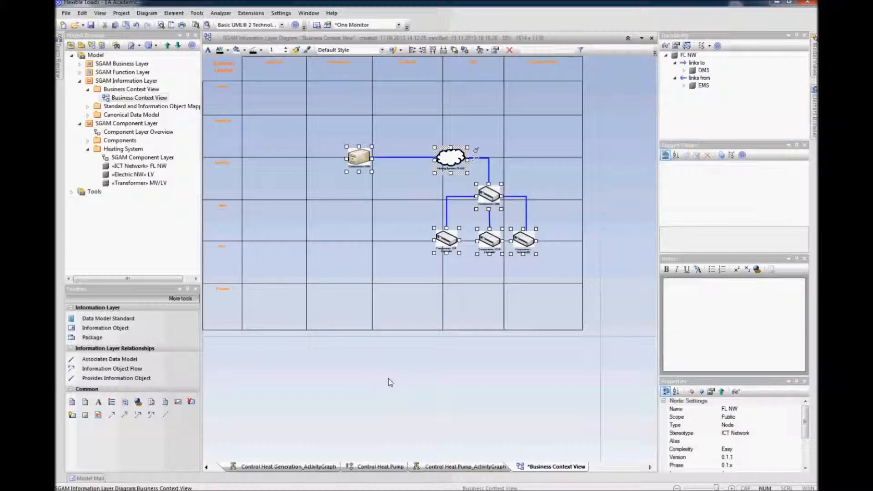
Step: Resize the zone columns of the grid and shift the pasted components to fit the matrix
left_click_drag(306, 93, 276, 90)
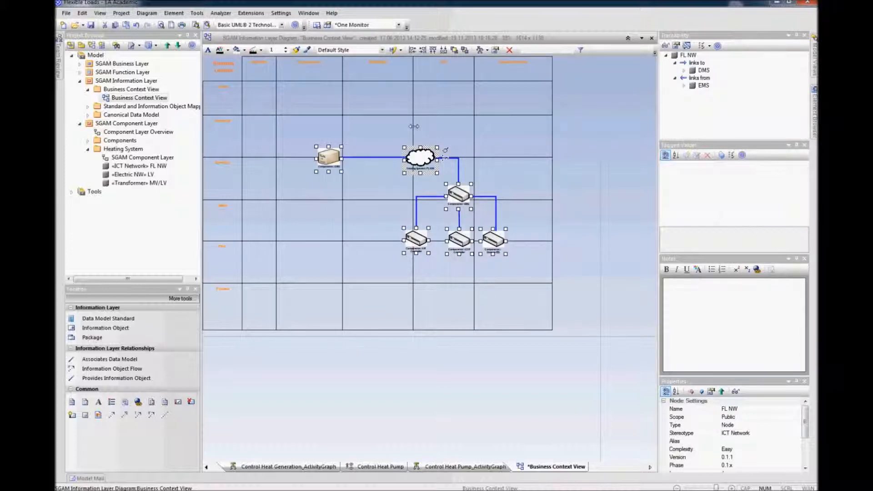
left_click_drag(413, 129, 436, 130)
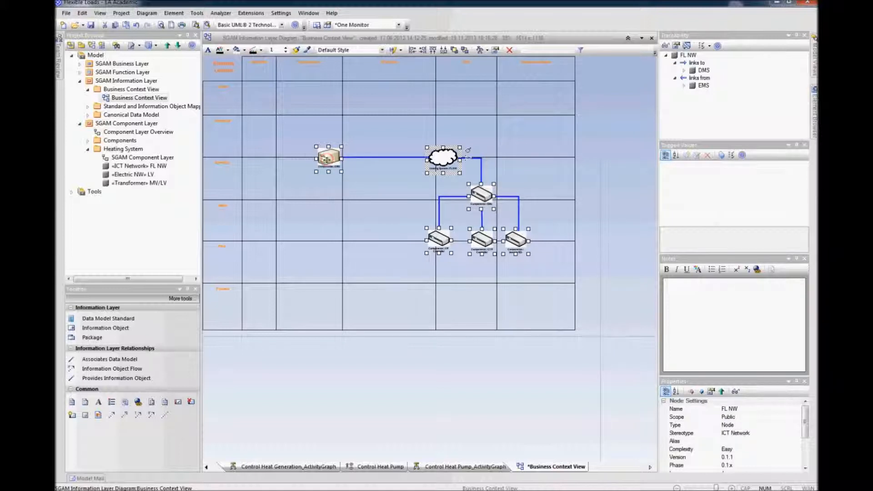
left_click_drag(328, 157, 376, 176)
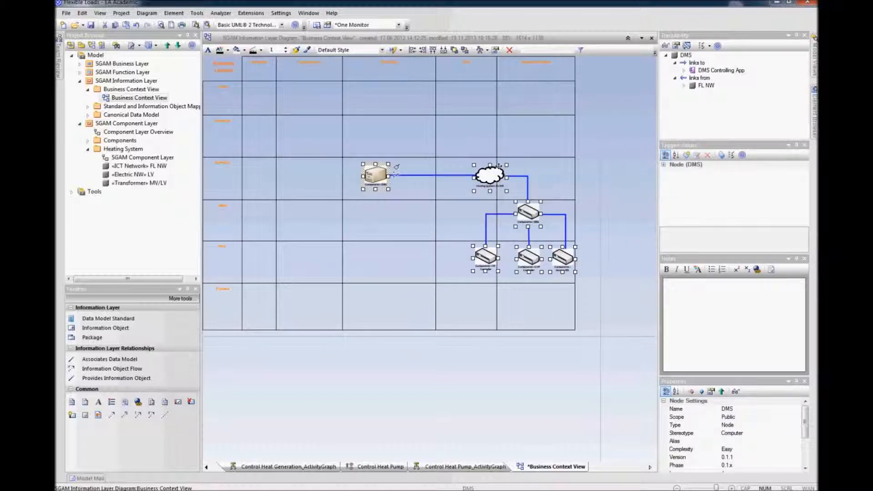
left_click_drag(496, 128, 532, 128)
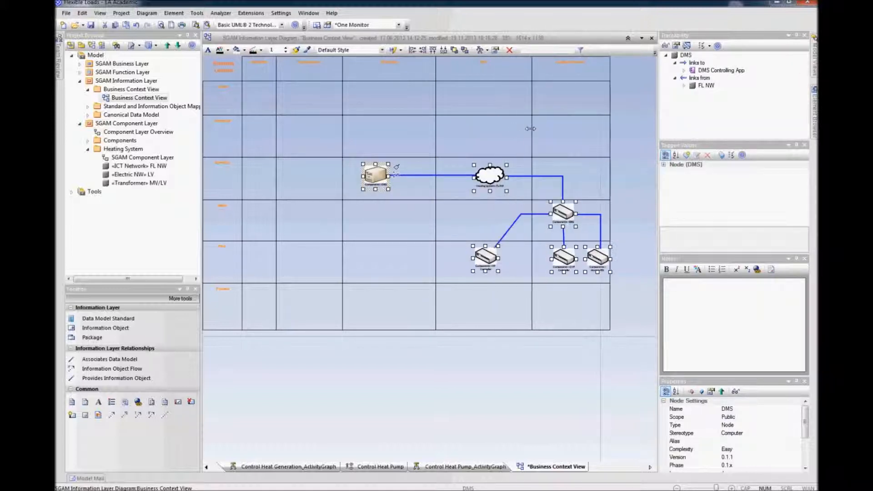
left_click_drag(436, 128, 409, 128)
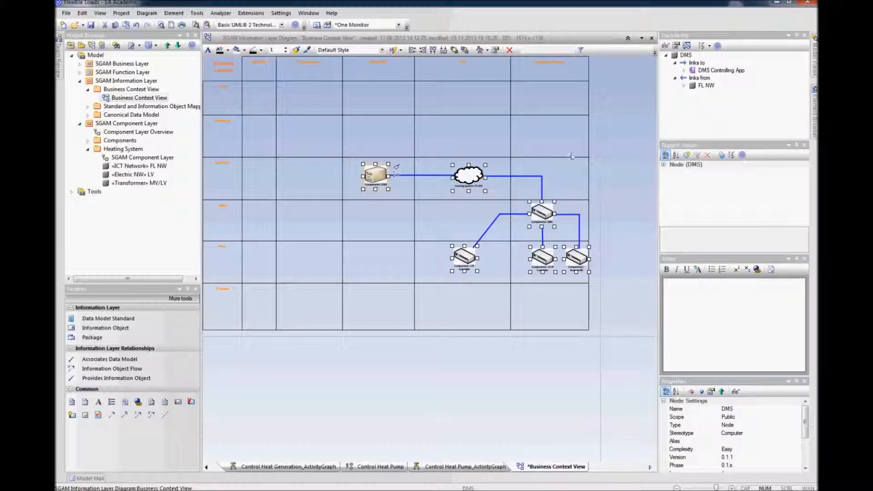
left_click(626, 161)
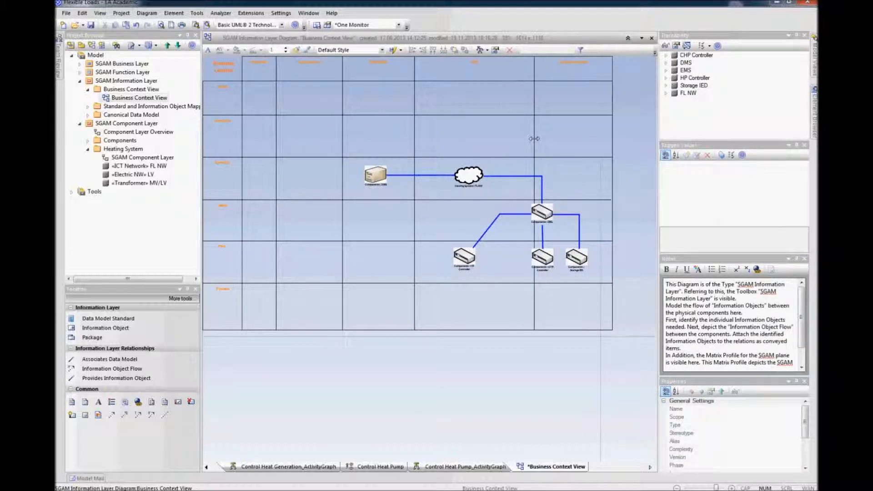
left_click_drag(509, 138, 534, 139)
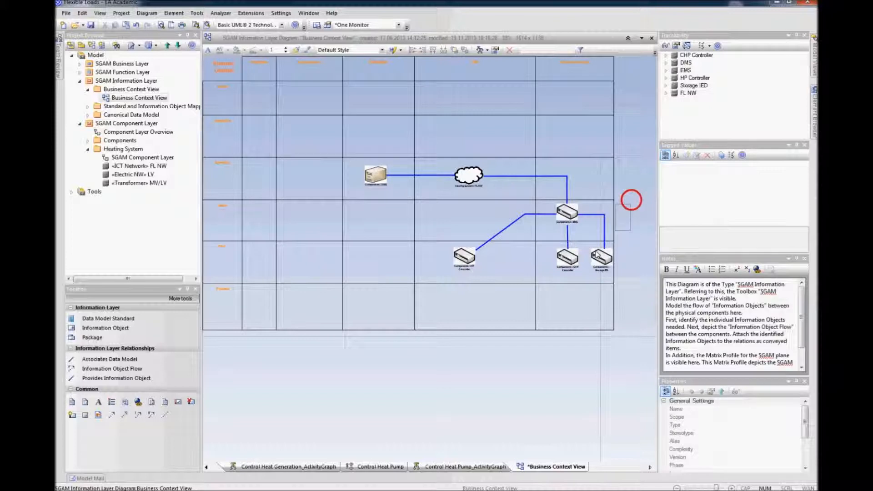
Step: Move EMS and the three controllers left and narrow the rightmost column to match
left_click_drag(631, 197, 514, 272)
left_click_drag(519, 214, 445, 214)
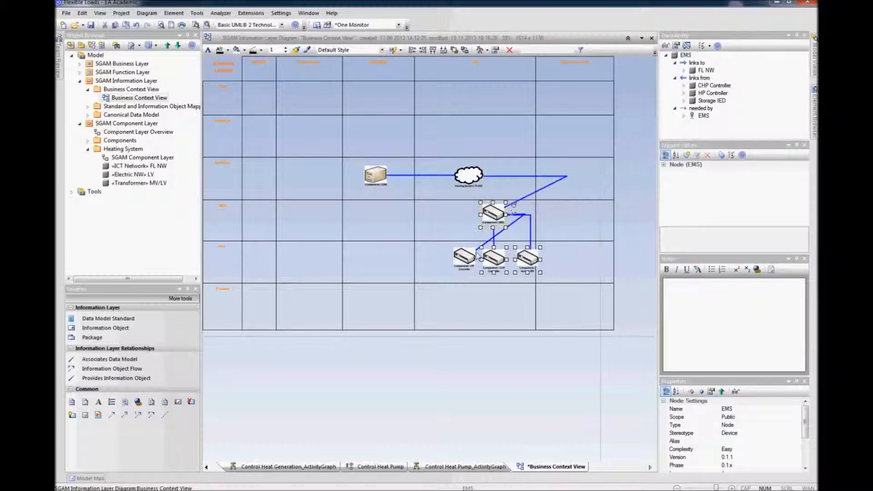
left_click_drag(464, 257, 438, 259)
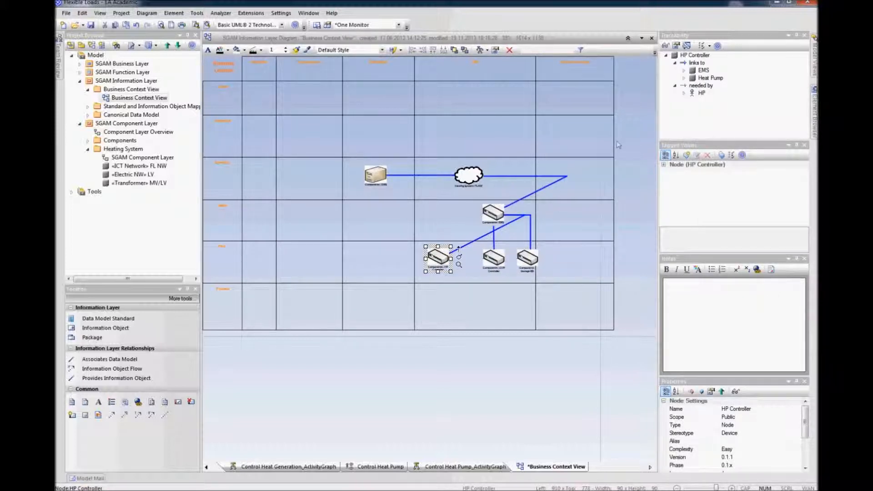
left_click_drag(613, 138, 589, 138)
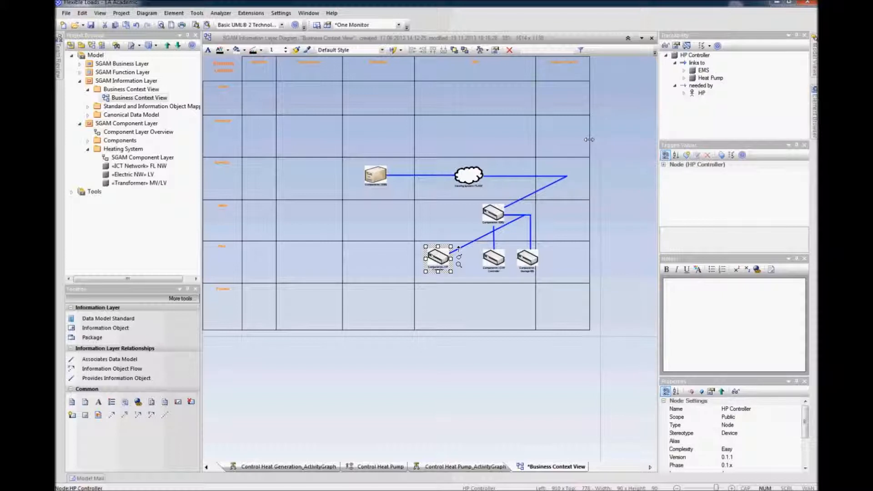
left_click(633, 189)
Step: Reroute the connector between EMS and HP Controller and adjust the heights of the bottom grid rows
left_click(490, 235)
left_click_drag(523, 216, 439, 214)
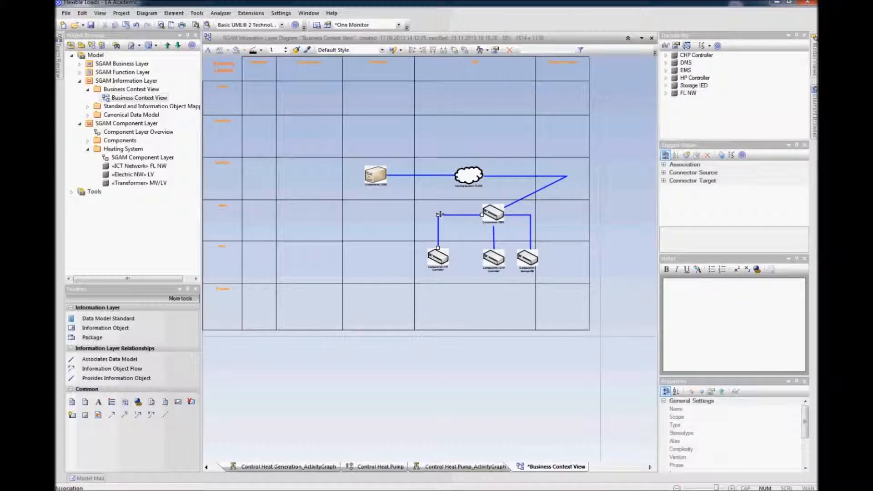
left_click_drag(400, 282, 404, 303)
left_click_drag(406, 350, 406, 329)
left_click(410, 355)
Step: Delete the FL NW network element from the Business Context View
left_click(473, 174)
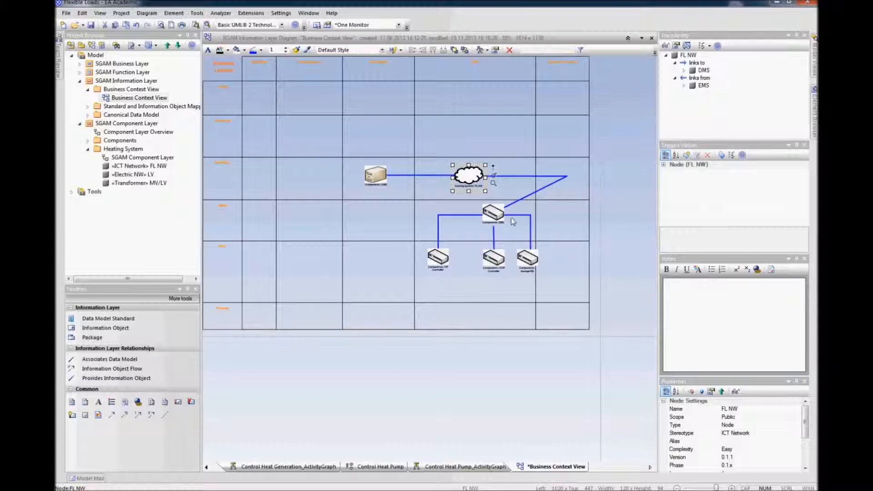
mouse_move(495, 223)
left_click(626, 202)
left_click(469, 181)
key("Delete")
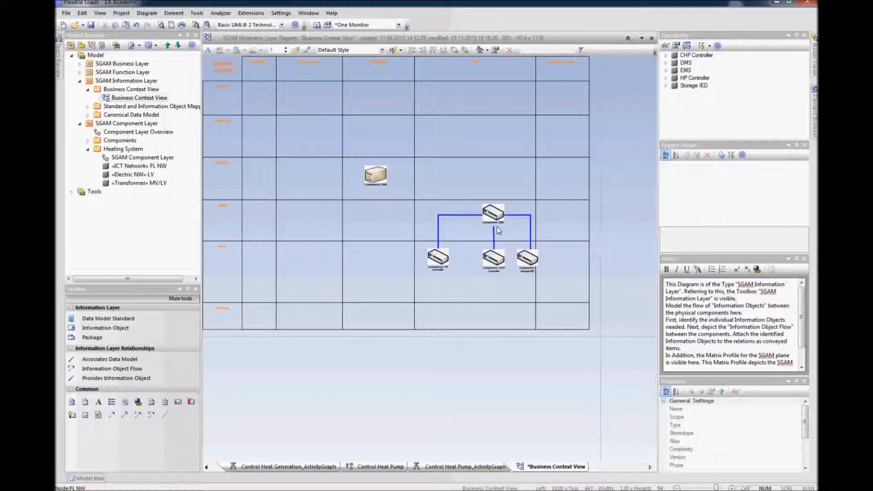
Step: Hide the associations from CHP Controller, HP Controller and Storage IED to EMS in the diagram
left_click(155, 13)
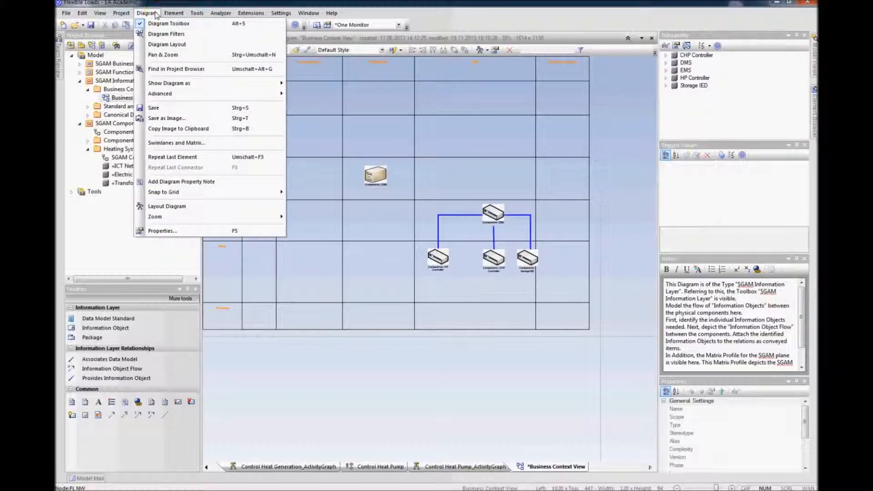
mouse_move(172, 94)
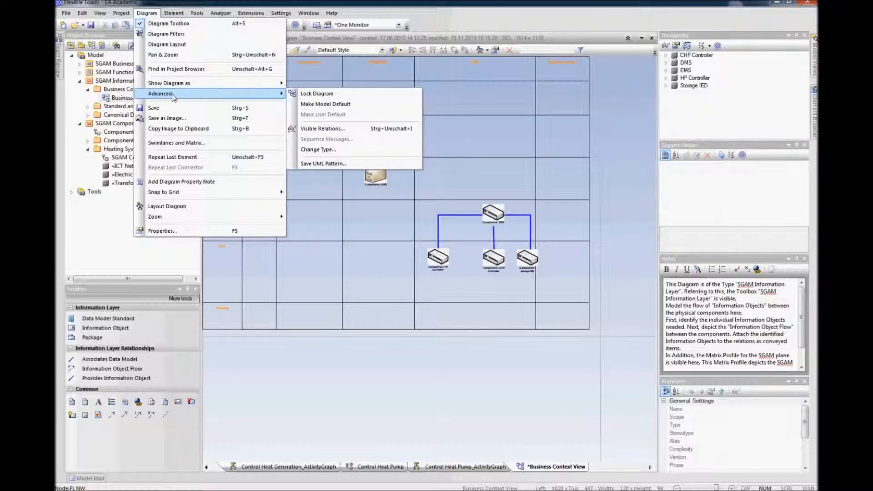
left_click(324, 129)
left_click(533, 109)
left_click(533, 116)
left_click(533, 124)
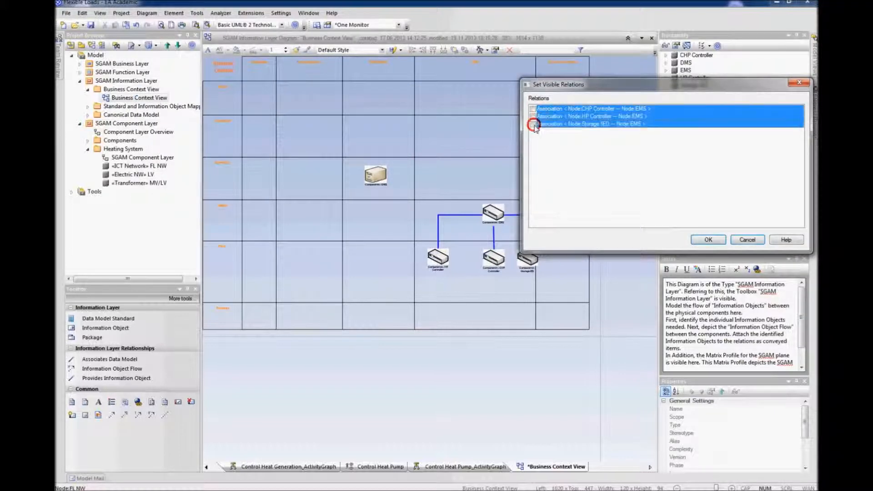
left_click(706, 241)
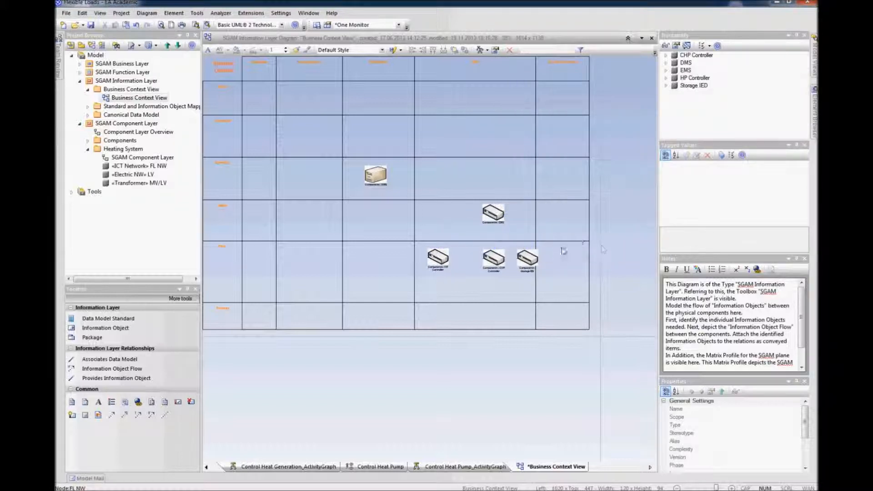
Step: Move EMS and the three controllers down within their zone rows and align them
left_click_drag(437, 257, 436, 275)
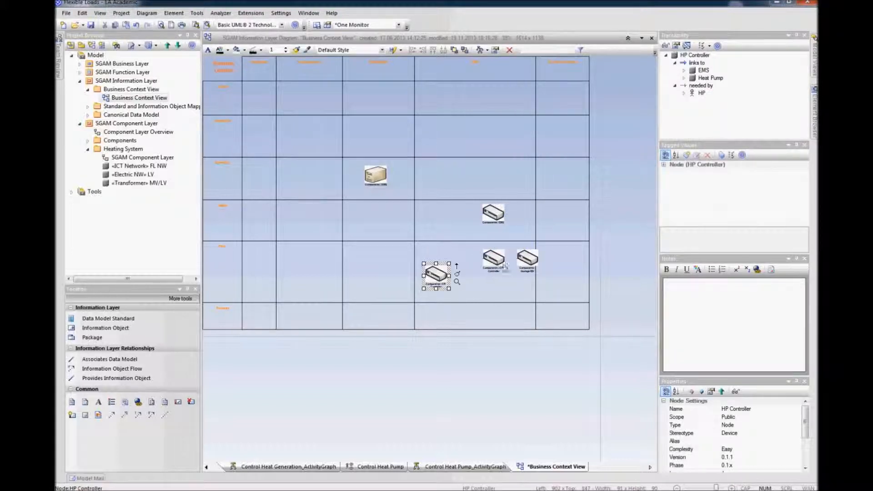
left_click_drag(489, 271, 474, 287)
left_click_drag(523, 249, 510, 264)
left_click_drag(496, 214, 481, 227)
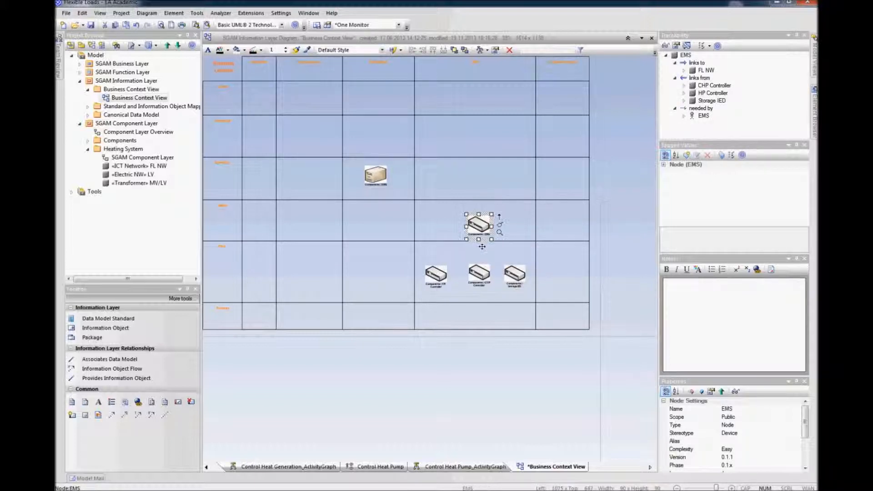
left_click_drag(480, 277, 478, 276)
left_click(441, 279)
left_click(477, 274)
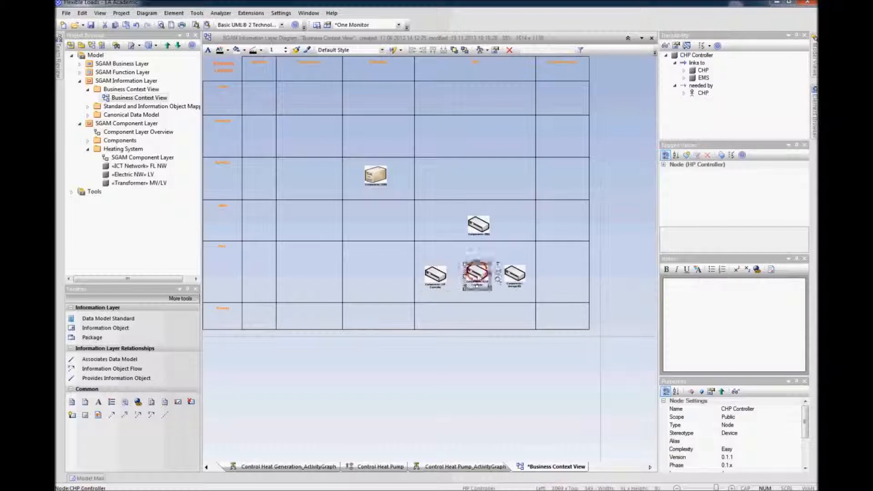
left_click(518, 277)
left_click(602, 273)
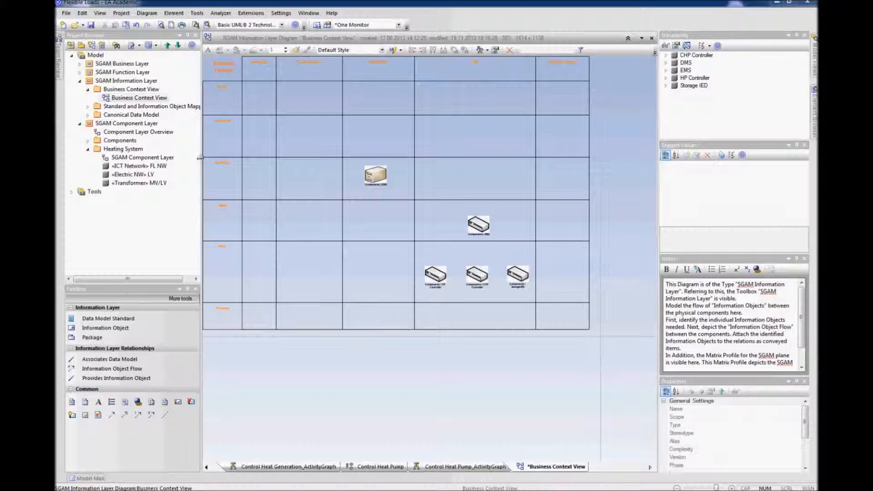
Step: Open the Operation Plan use case diagram and review its basic path sequence between DMS and EMS
left_click(80, 73)
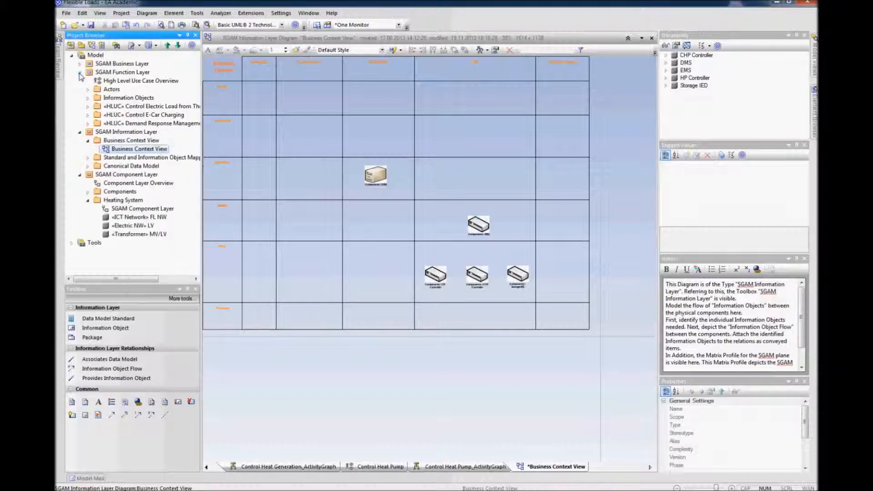
left_click(88, 107)
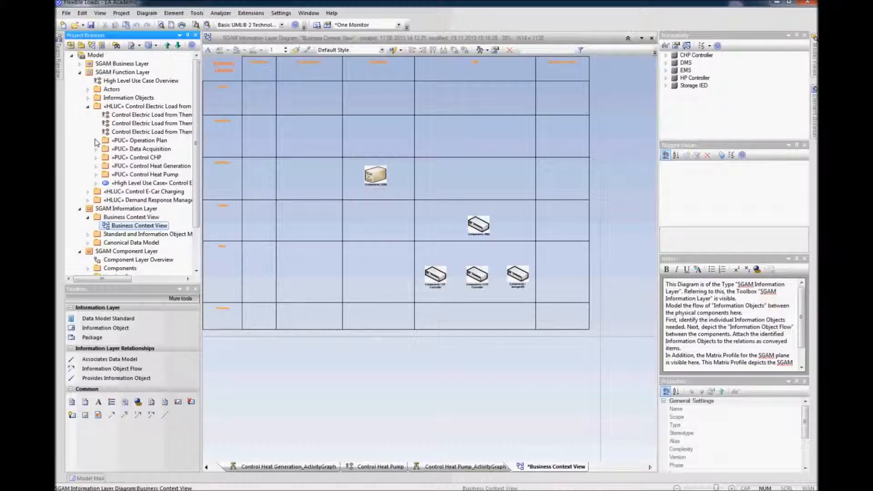
left_click(96, 141)
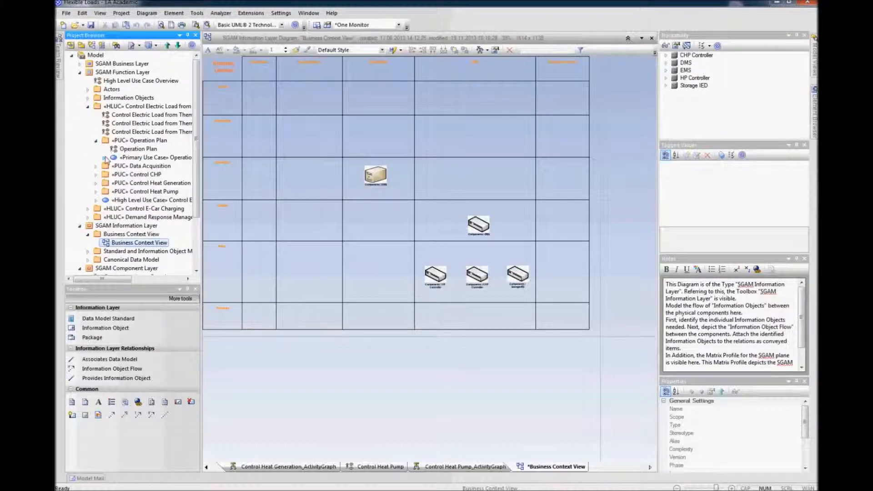
left_click(127, 150)
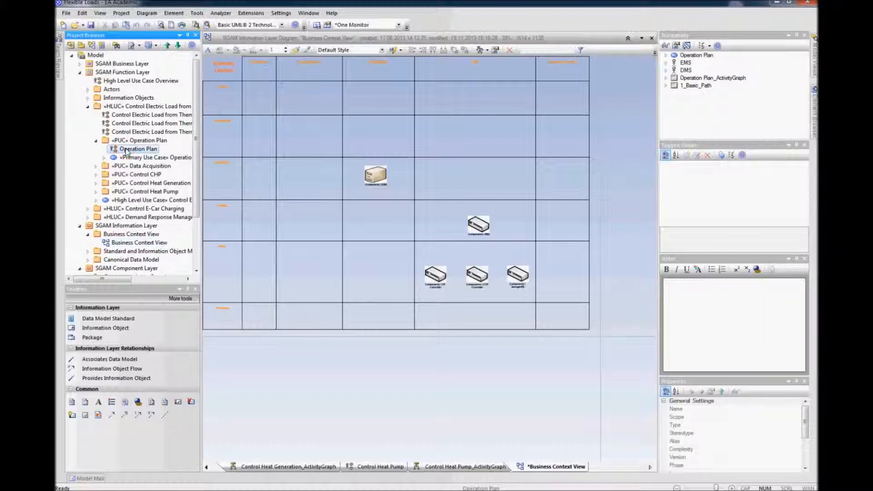
right_click(127, 152)
left_click(145, 177)
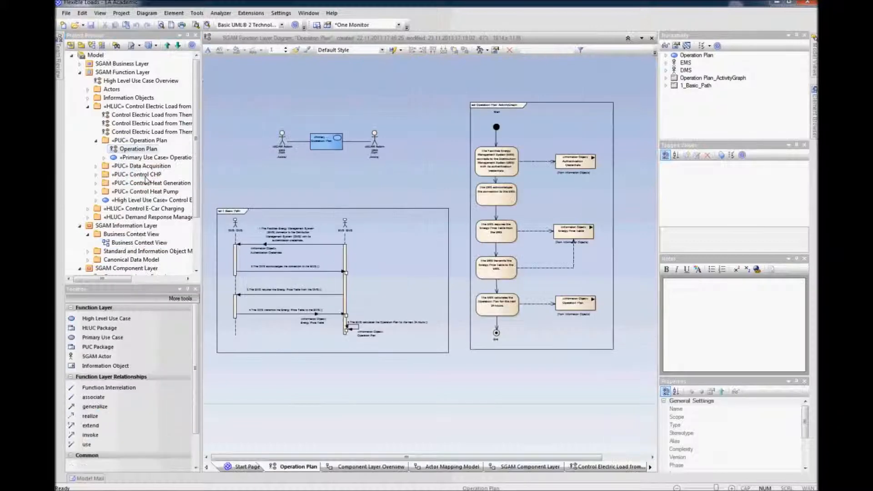
scroll(349, 255, "up", 1)
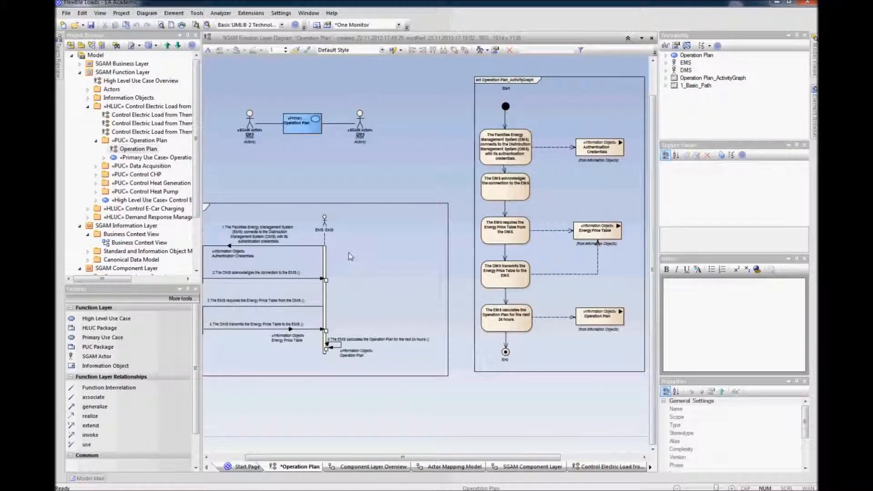
scroll(350, 256, "up", 1)
left_click_drag(372, 457, 309, 457)
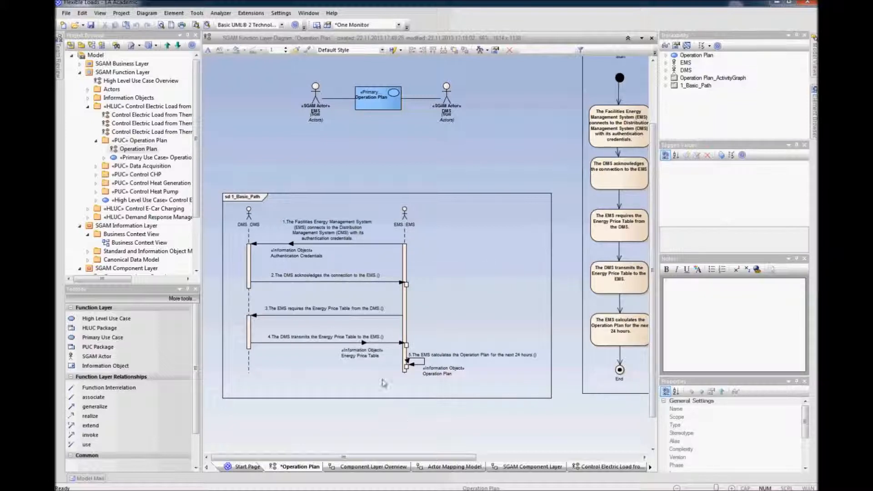
Step: Reopen the Business Context View diagram of the SGAM Information Layer
left_click(87, 107)
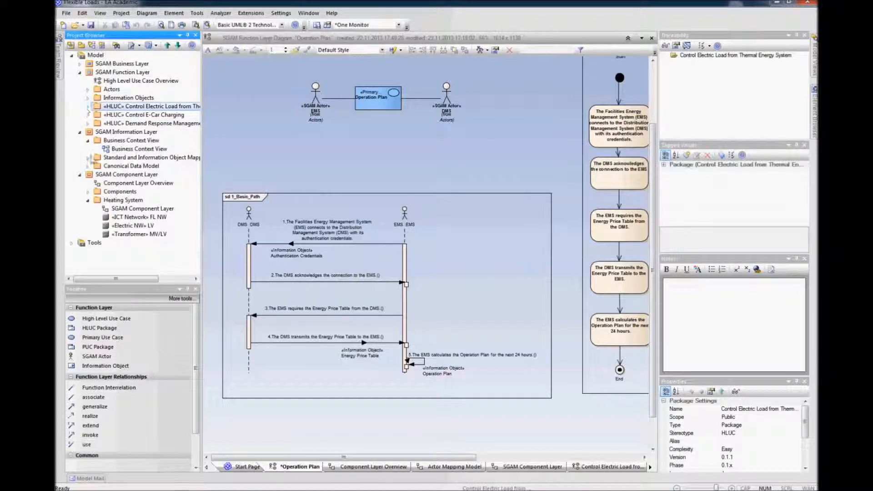
left_click(107, 183)
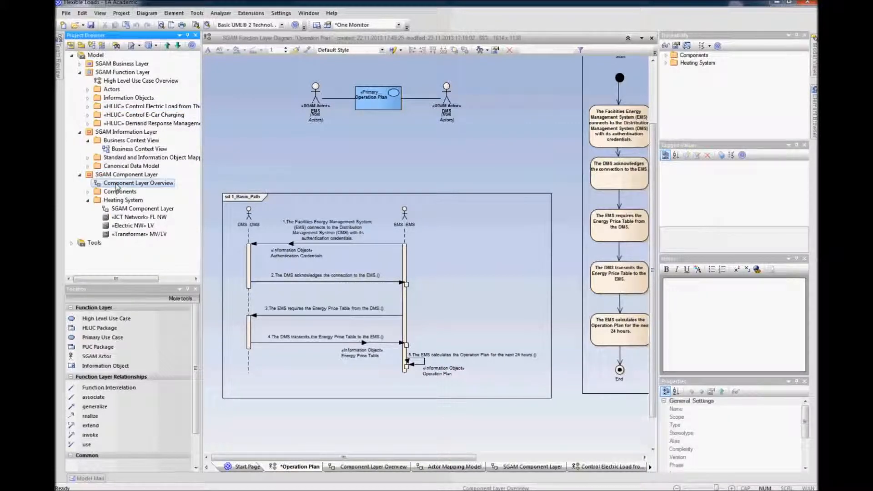
left_click(119, 149)
right_click(119, 149)
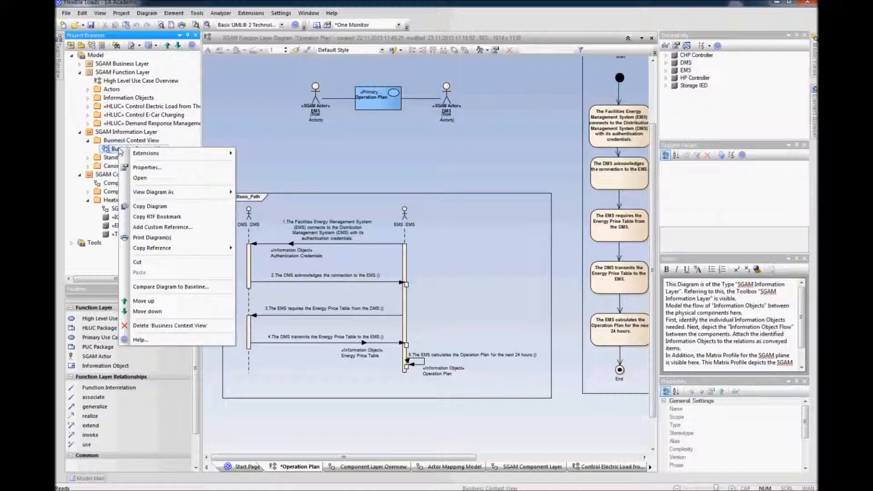
left_click(141, 179)
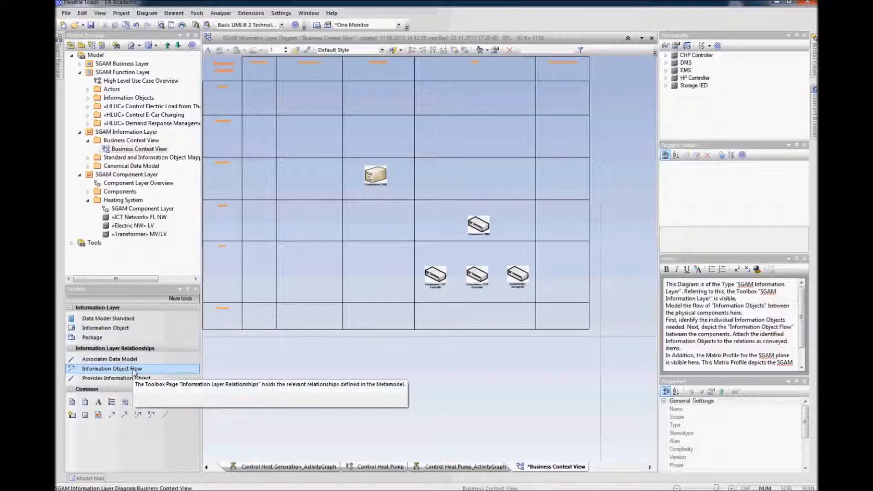
Step: Draw an Information Object Flow from EMS to DMS conveying the Authentication Credentials information object
left_click(134, 369)
left_click_drag(481, 223, 380, 175)
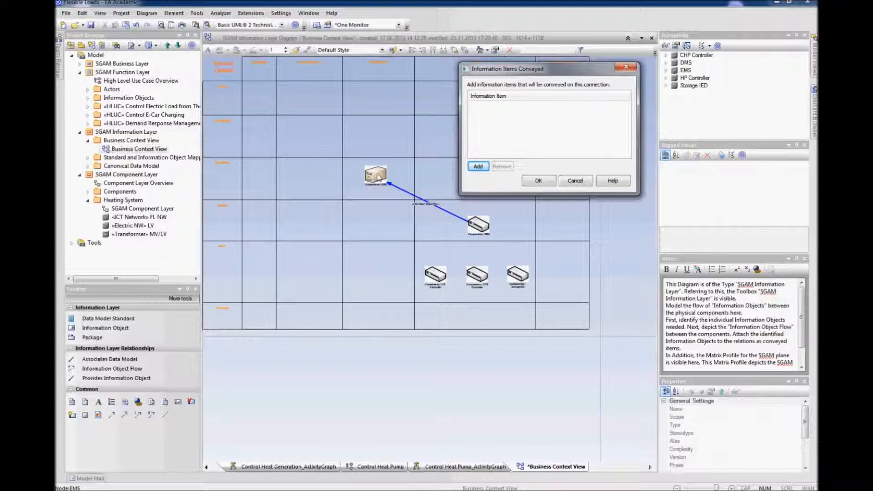
left_click(479, 166)
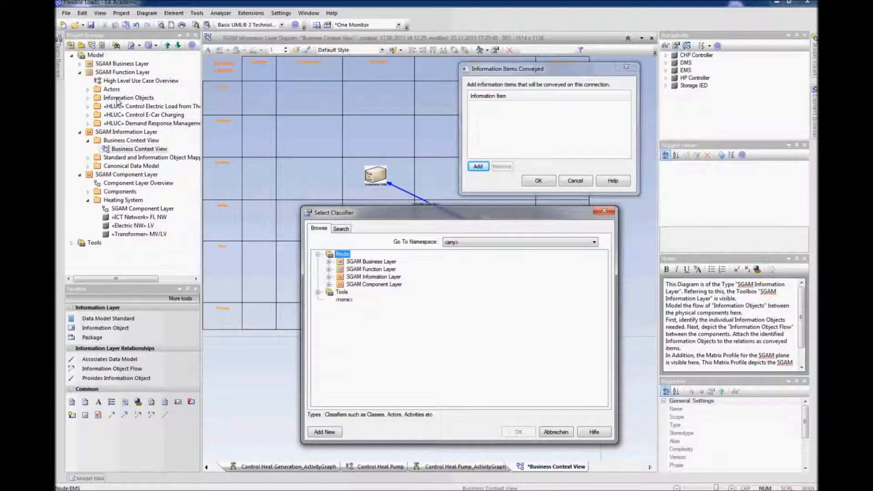
left_click(329, 269)
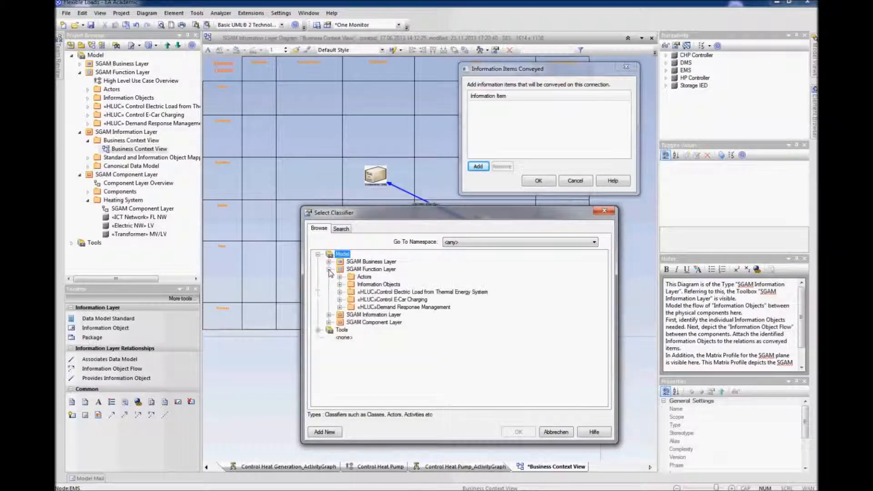
left_click(339, 284)
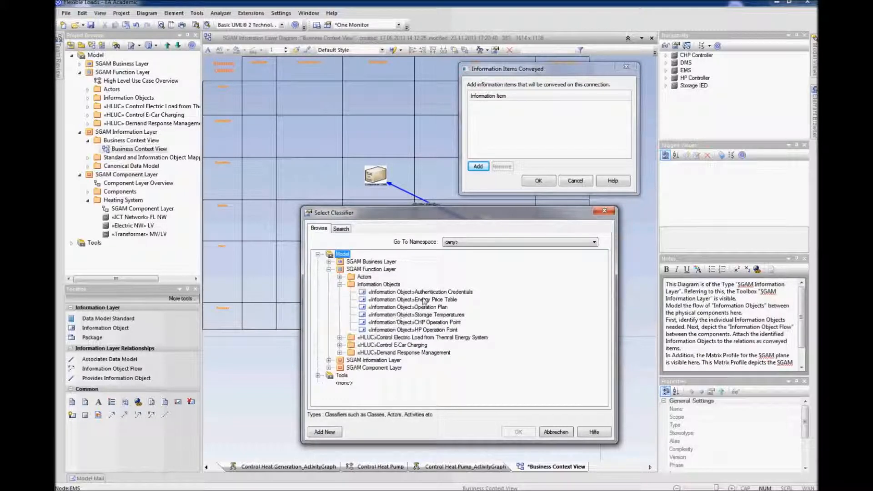
left_click(427, 292)
left_click(518, 431)
left_click(538, 181)
Step: Reroute the EMS-to-DMS flow with a right-angle bend and reposition its conveyed-item label above the line
left_click_drag(445, 213, 479, 178)
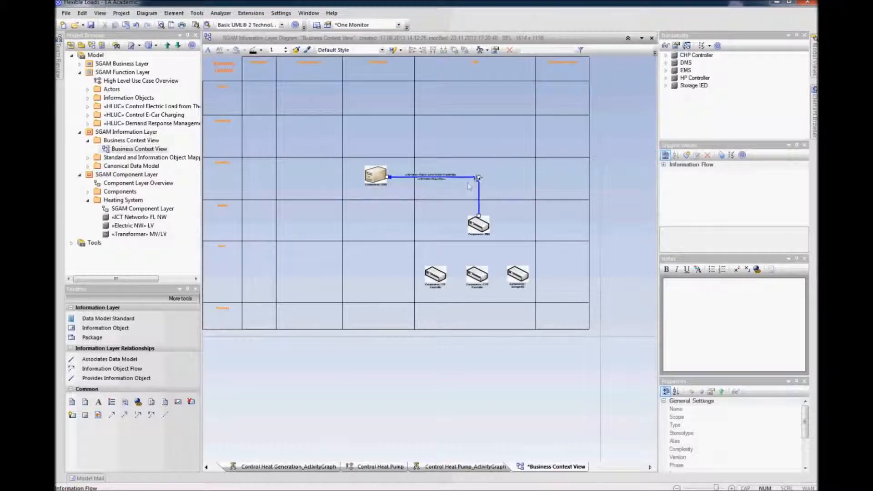
scroll(446, 185, "up", 5)
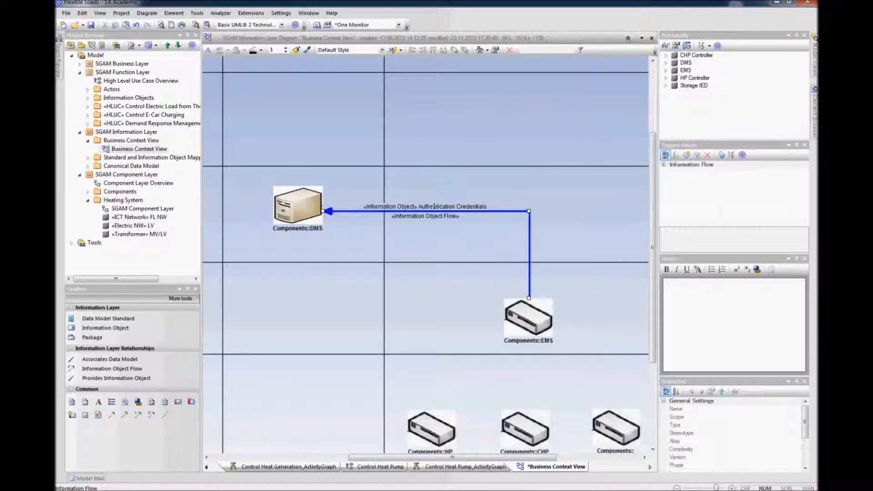
left_click_drag(415, 206, 446, 187)
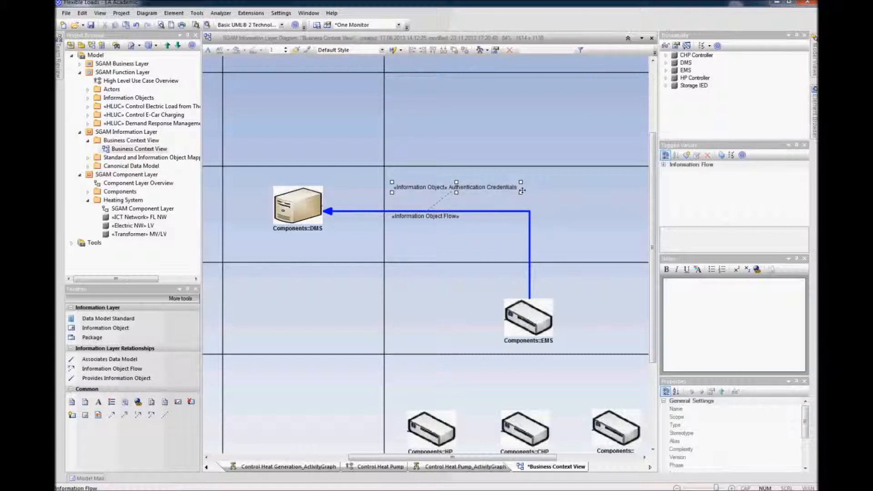
left_click_drag(521, 192, 463, 200)
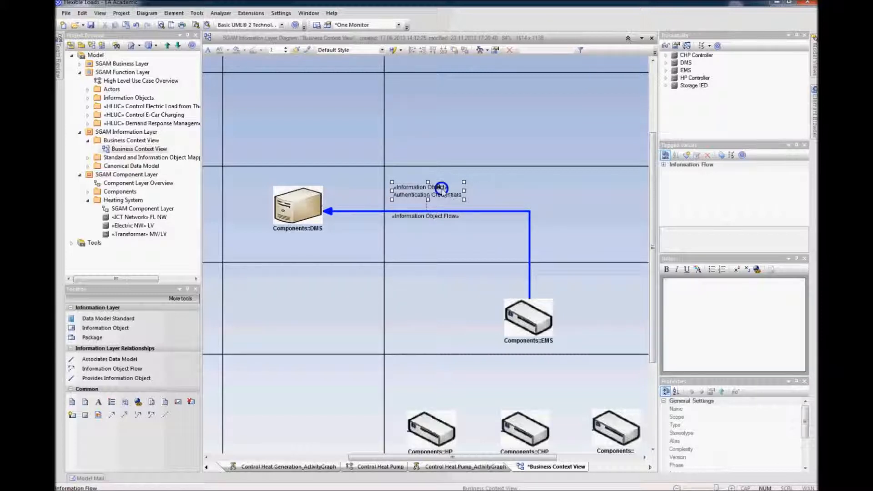
right_click(444, 190)
mouse_move(482, 240)
left_click(539, 250)
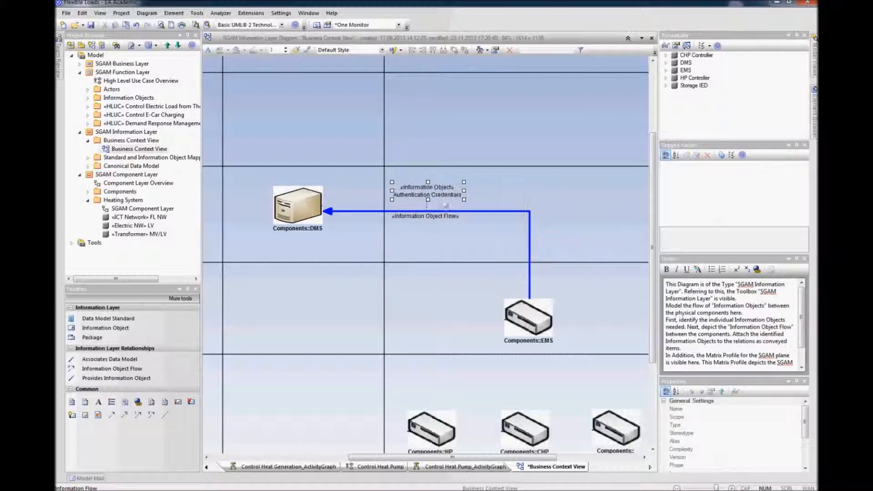
left_click_drag(441, 191, 426, 199)
left_click(488, 206)
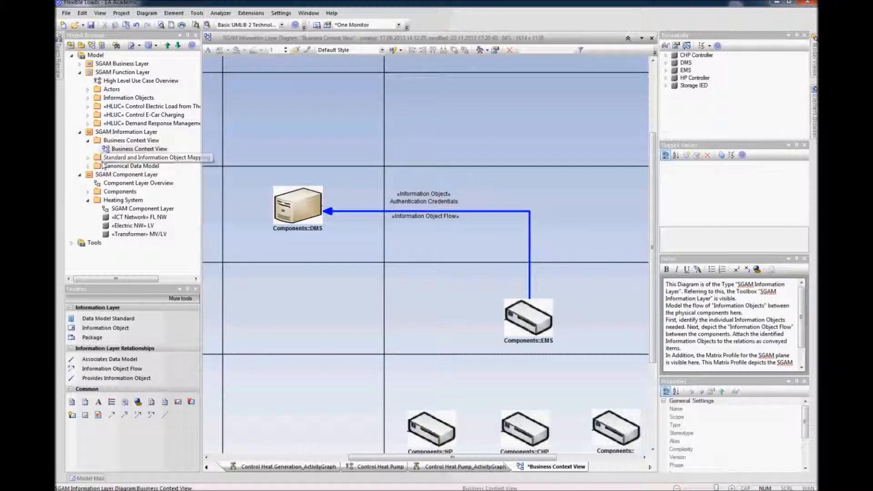
Step: Move the Information Objects package into the SGAM Information Layer and place it first in that package
left_click(111, 98)
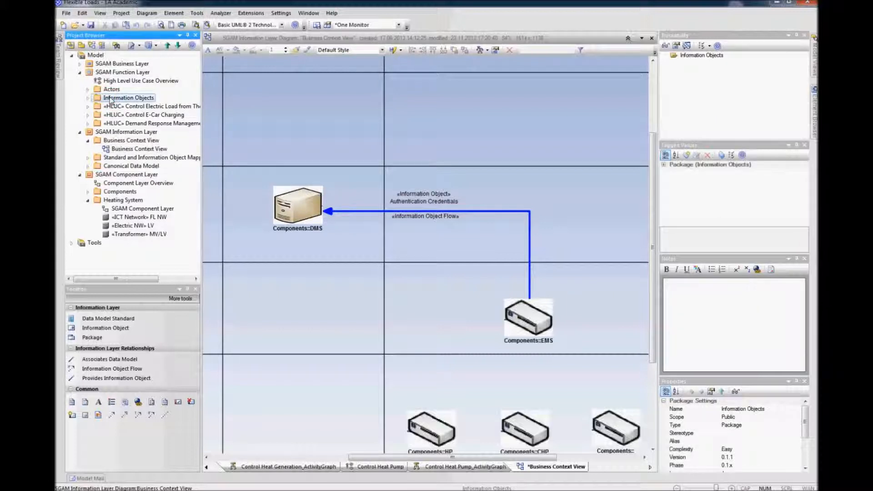
left_click_drag(110, 99, 113, 132)
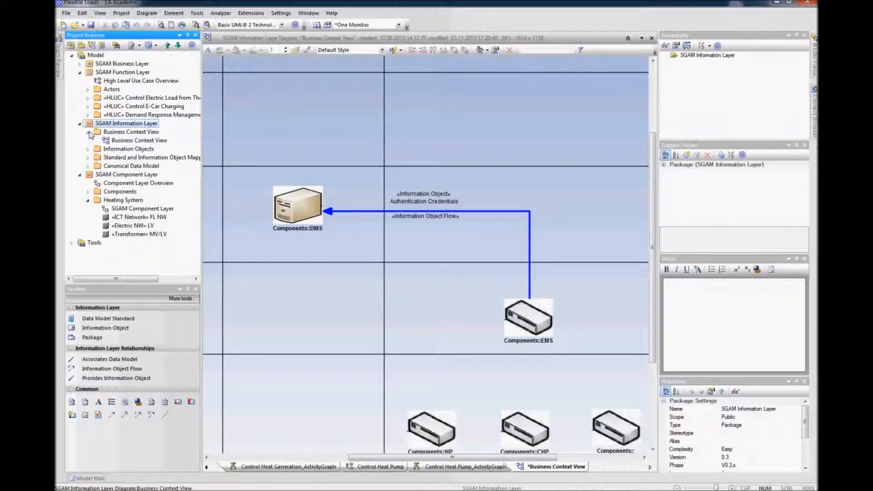
left_click(88, 133)
left_click(114, 140)
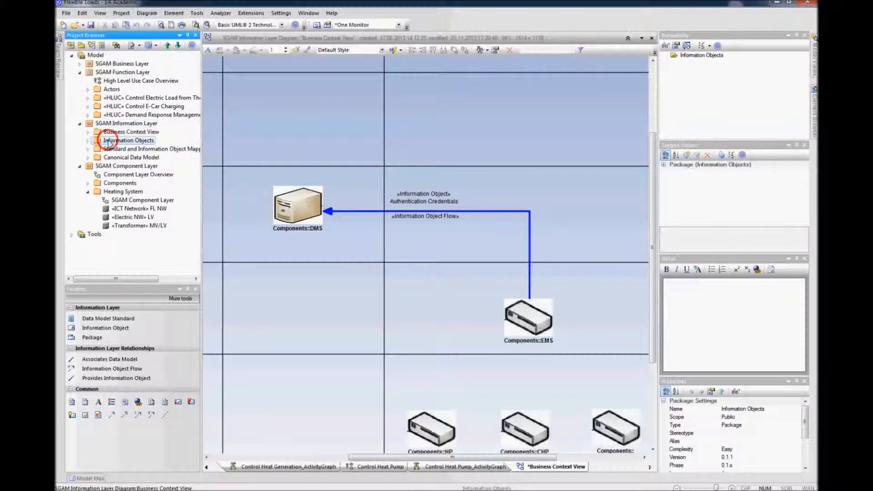
left_click(167, 46)
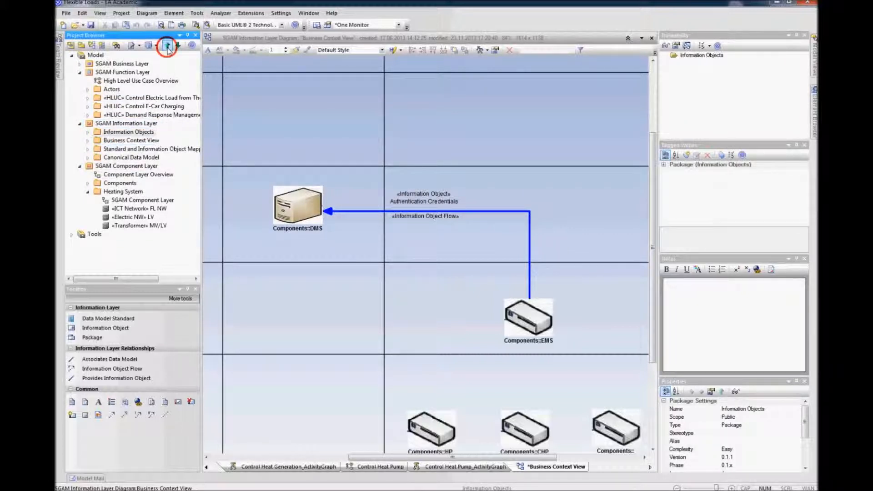
Step: Raise the flow's horizontal segment and its label closer to the top of DMS
left_click_drag(484, 215, 485, 195)
left_click(436, 184)
left_click_drag(428, 181, 429, 184)
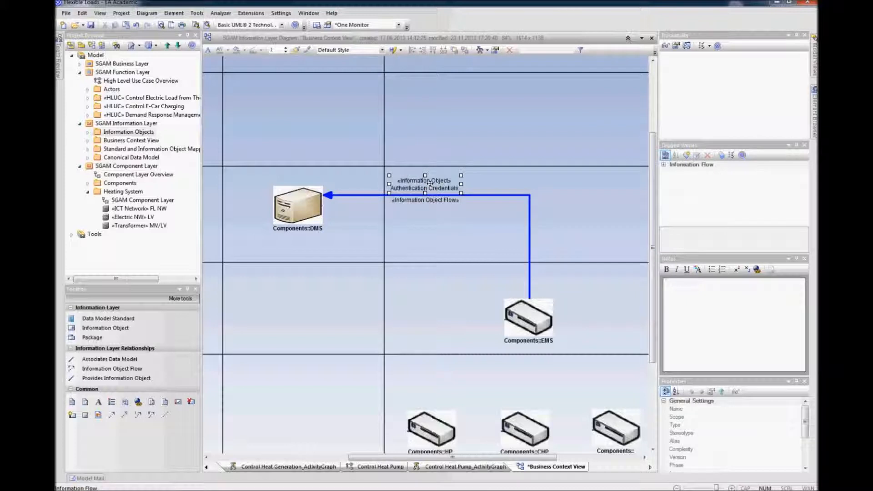
left_click(558, 198)
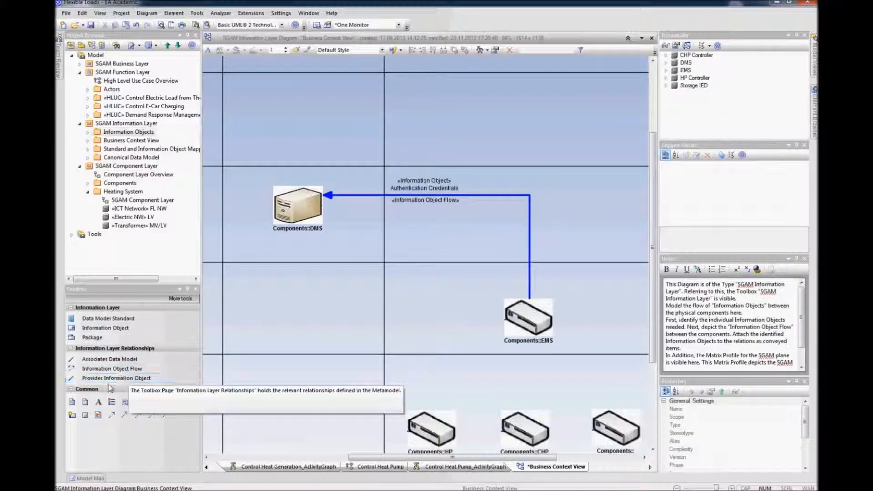
Step: Draw an Information Object Flow from DMS to EMS conveying the Energy Price Table information object
left_click(111, 368)
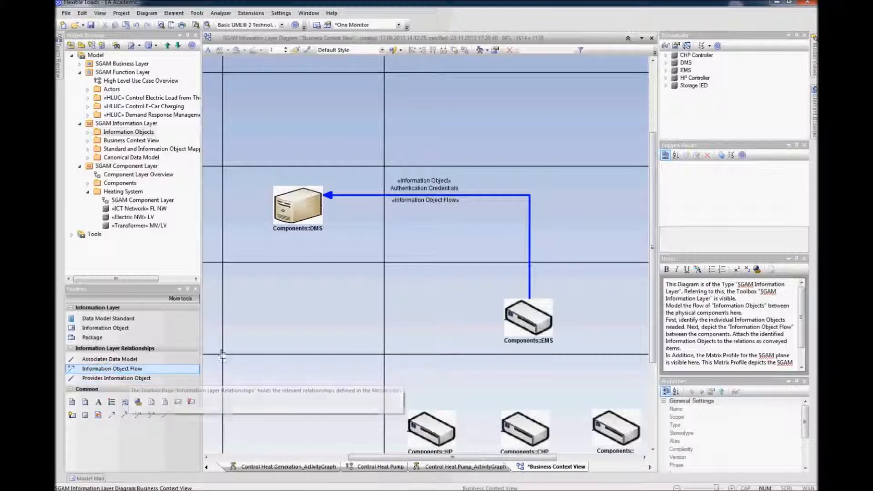
left_click_drag(298, 207, 517, 316)
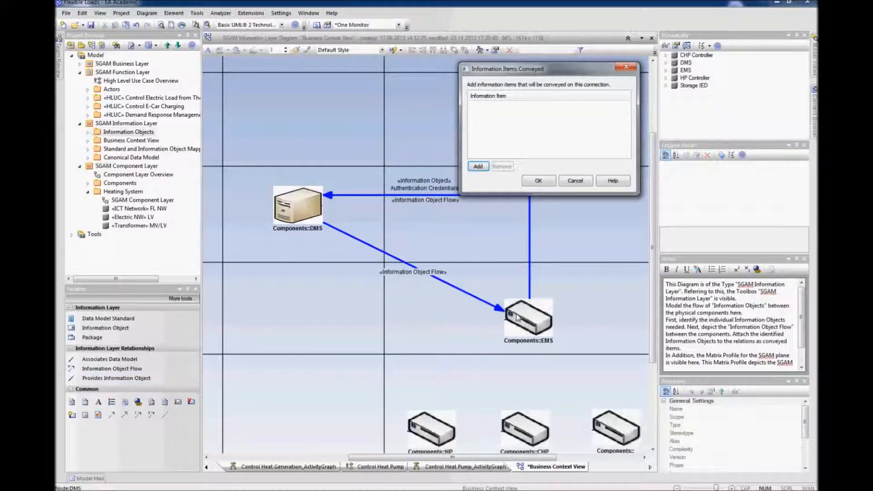
left_click(478, 166)
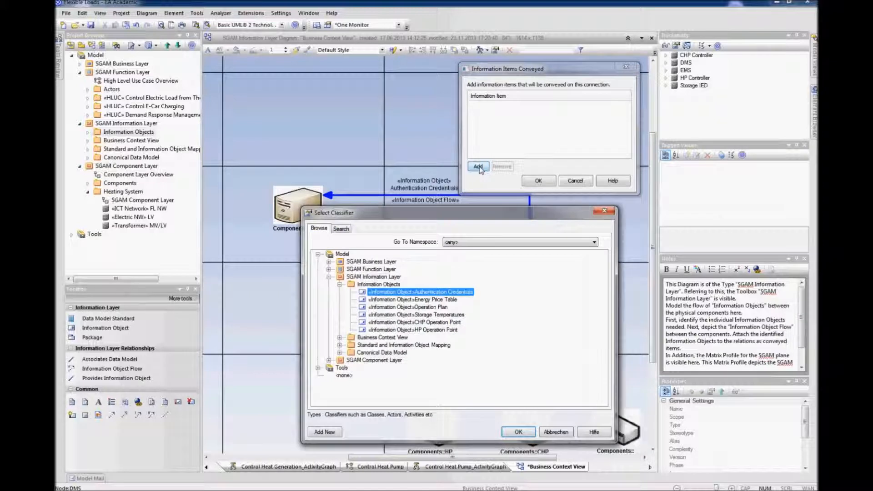
left_click(436, 299)
left_click(512, 432)
left_click(532, 181)
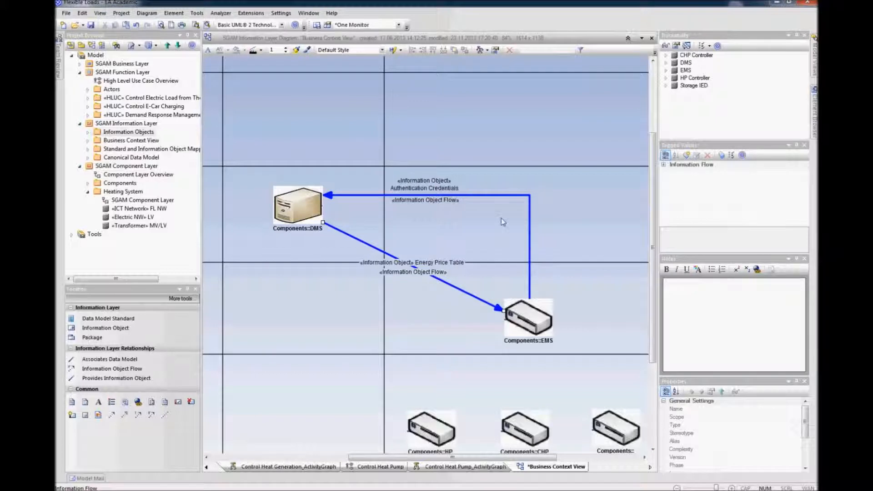
Step: Reroute the DMS-to-EMS flow along a right-angle path inside the first flow and move its labels beside it
left_click_drag(532, 220, 541, 214)
left_click_drag(370, 245, 529, 213)
left_click_drag(443, 213, 443, 219)
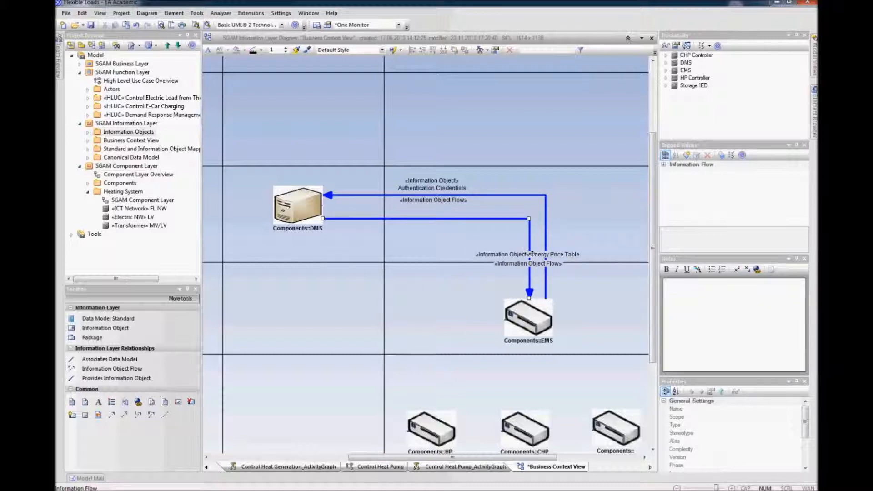
left_click_drag(532, 254, 448, 225)
left_click(579, 251)
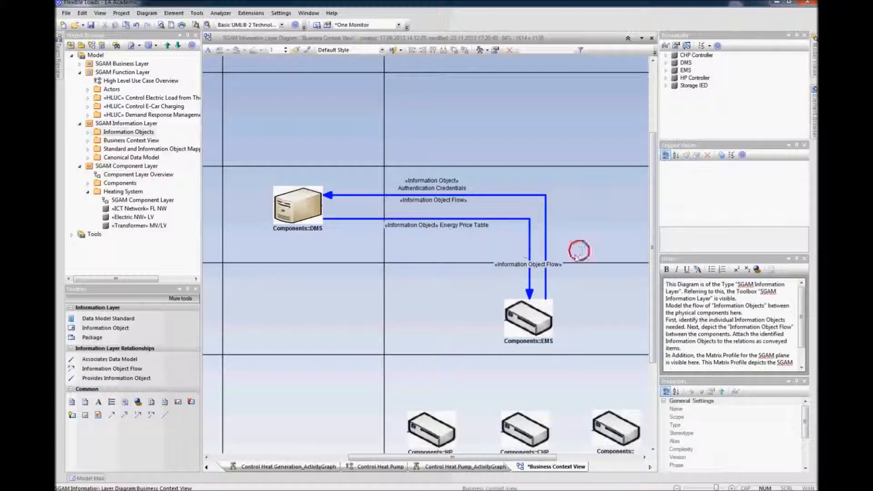
left_click(554, 266)
left_click(519, 264)
left_click(546, 219)
left_click_drag(540, 264, 444, 213)
left_click(615, 241)
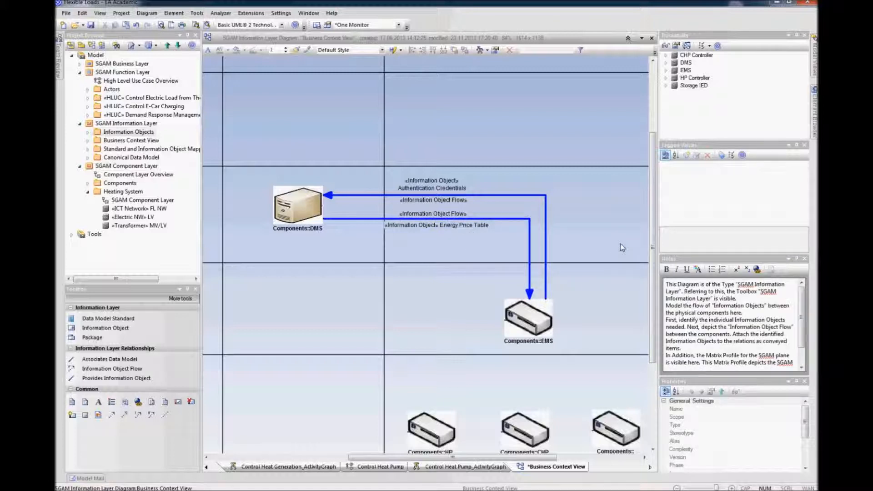
scroll(616, 241, "down", 2)
left_click_drag(518, 241, 507, 242)
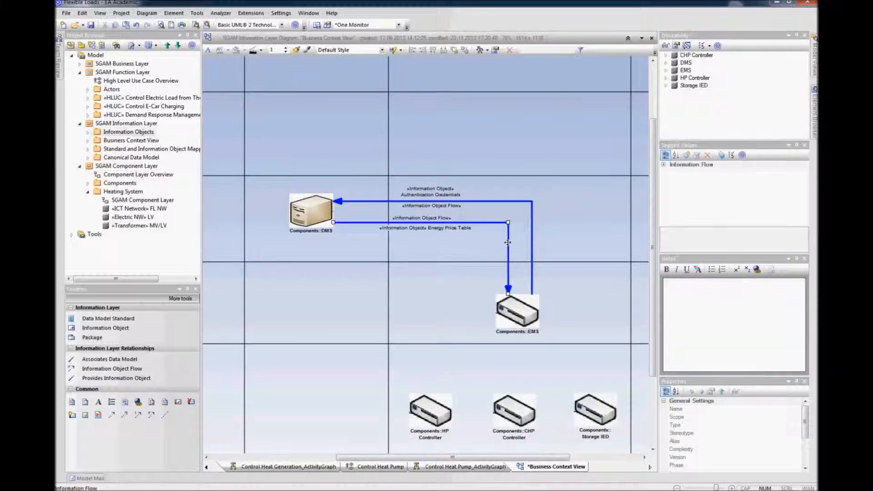
Step: Draw an Information Object Flow from Storage IED to EMS conveying the Storage Temperatures information object
left_click(579, 236)
scroll(579, 236, "down", 3)
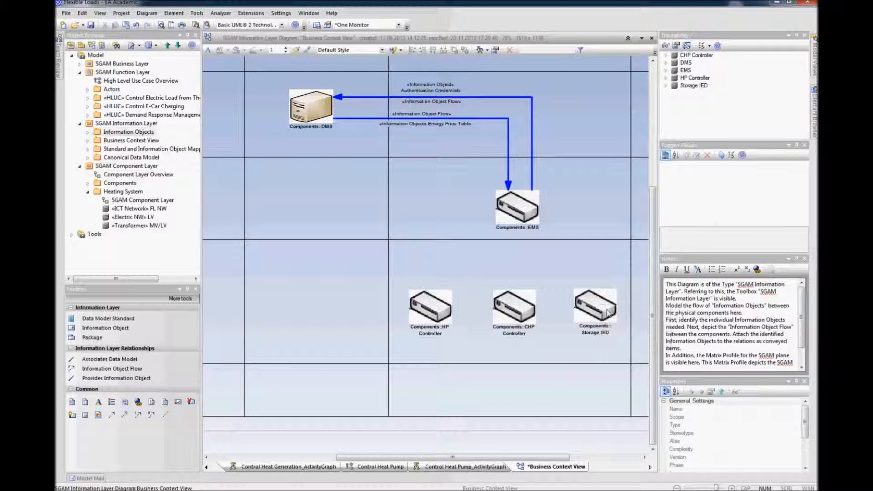
left_click(105, 369)
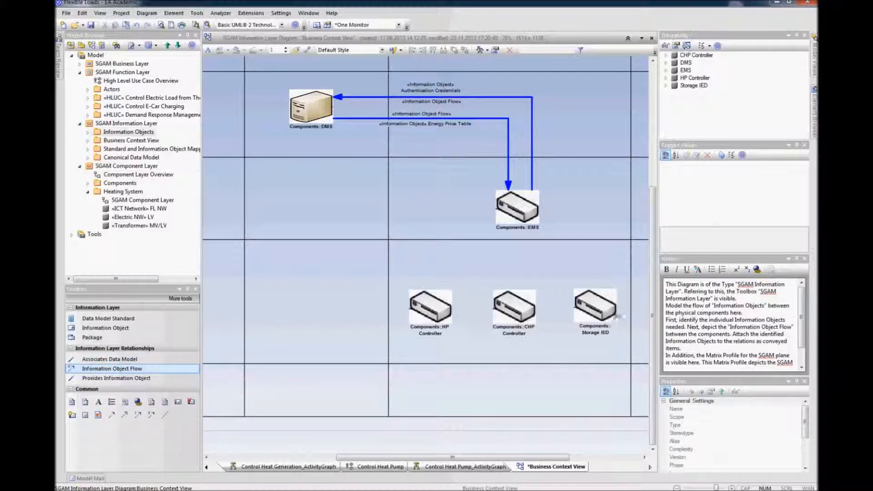
mouse_move(603, 310)
left_mouse_down()
mouse_move(564, 213)
mouse_move(537, 210)
mouse_move(540, 217)
left_mouse_up()
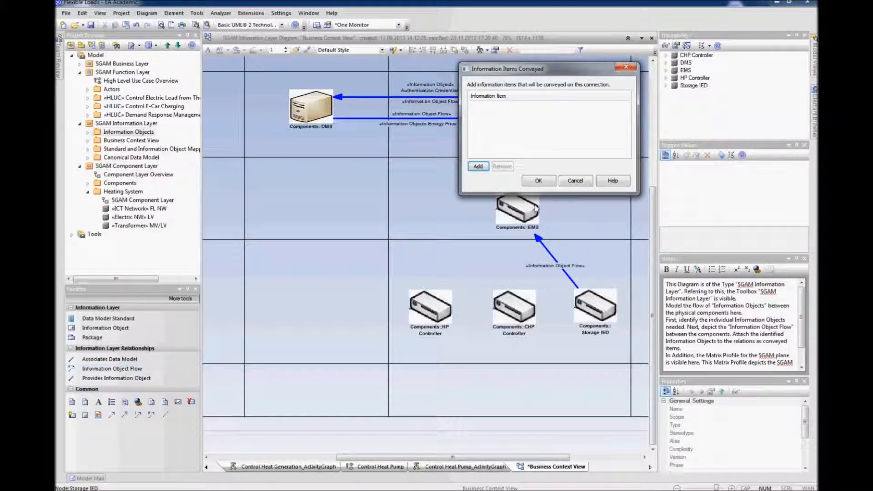
left_click(478, 167)
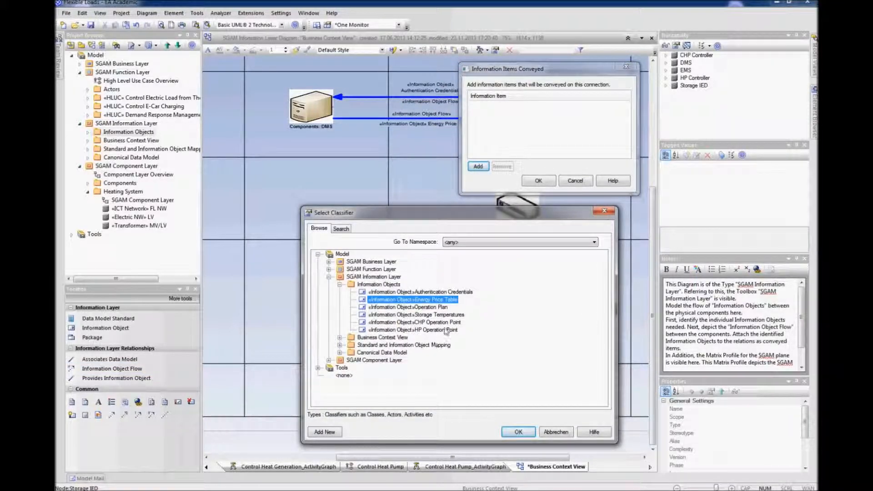
left_click(450, 314)
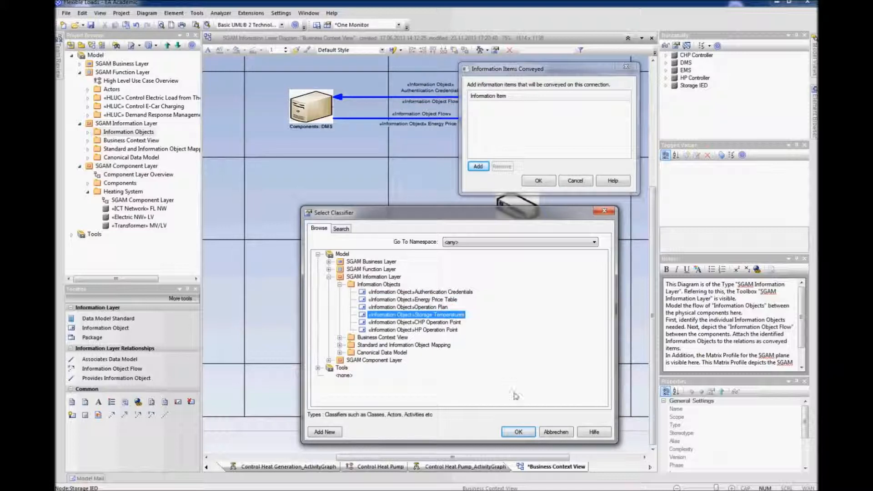
left_click(518, 431)
left_click(538, 181)
Step: Reroute the Storage IED-to-EMS flow at right angles, center-align its label text and place the labels beside EMS
left_click_drag(549, 251, 582, 232)
left_click(616, 208)
right_click(558, 209)
mouse_move(596, 265)
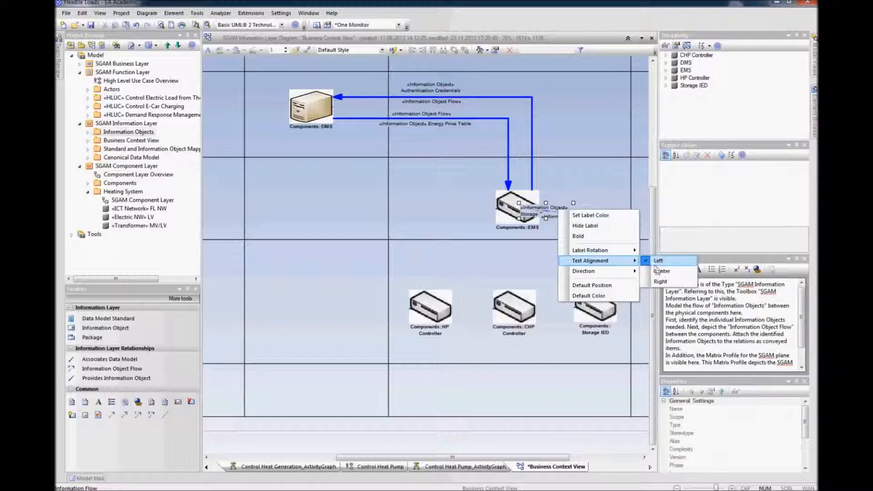
left_click(653, 273)
left_click_drag(572, 201, 580, 203)
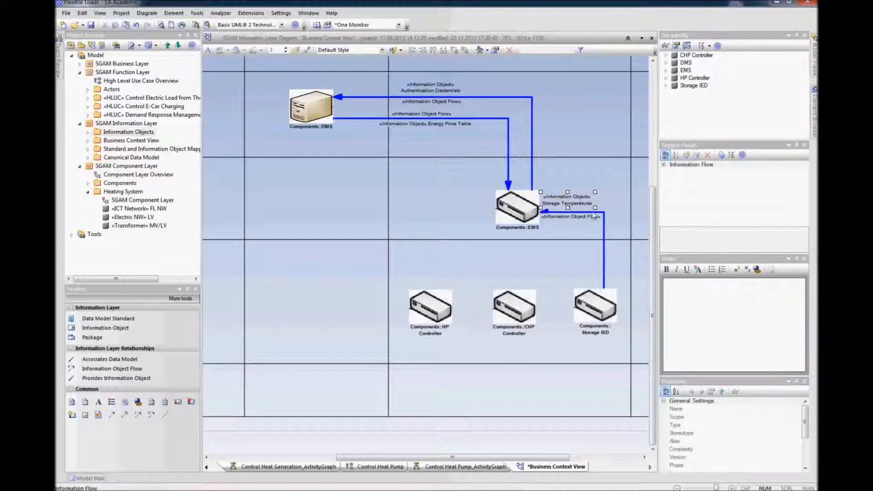
left_click(596, 219)
left_click(570, 201)
left_click_drag(570, 203, 578, 219)
left_click(623, 230)
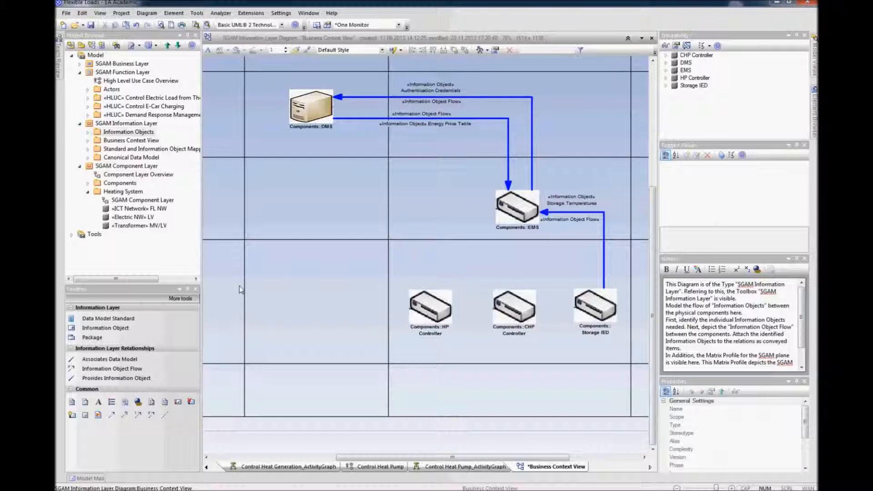
Step: Draw an Information Object Flow from EMS down to CHP Controller conveying the CHP Operation Point information object
left_click(115, 368)
left_click_drag(518, 217, 517, 309)
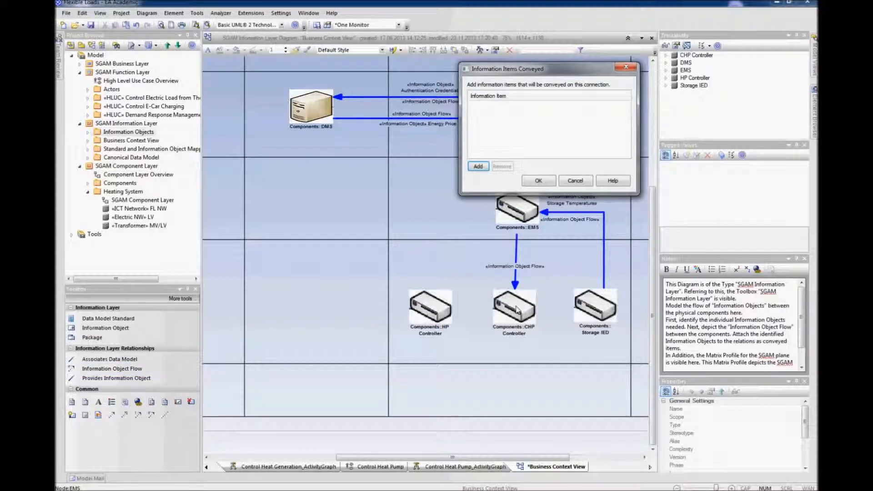
left_click(478, 167)
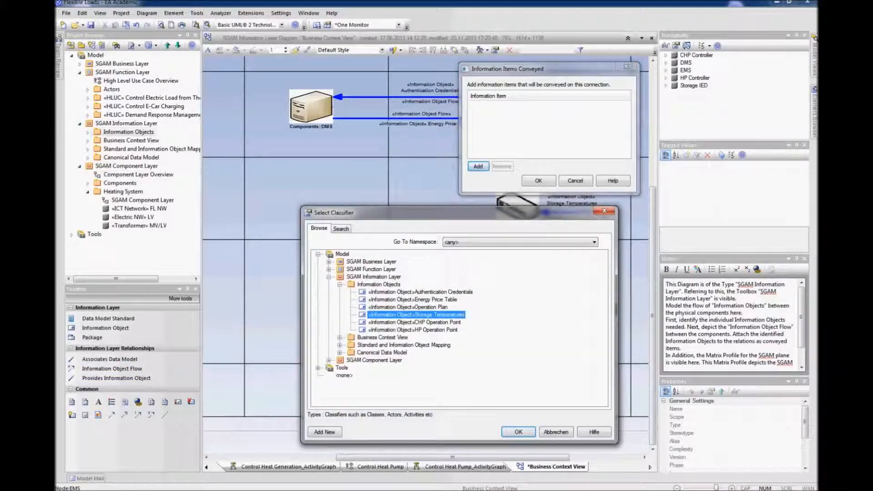
left_click(434, 322)
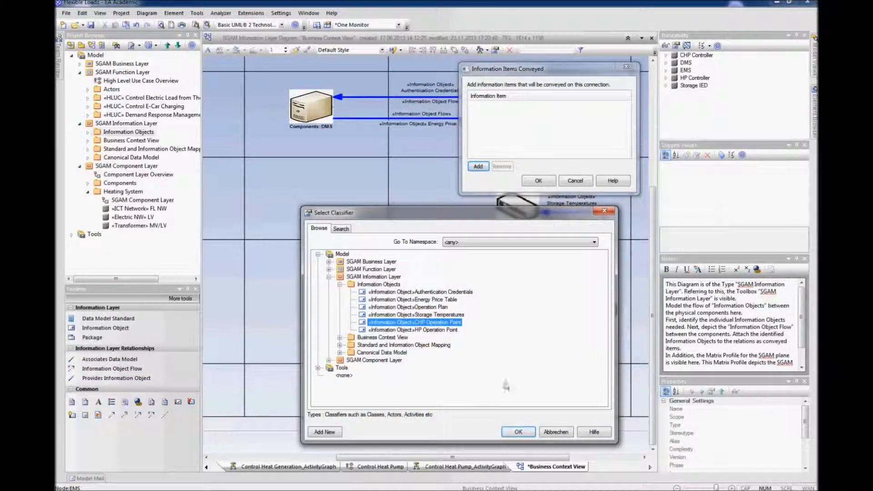
left_click(514, 432)
left_click(537, 181)
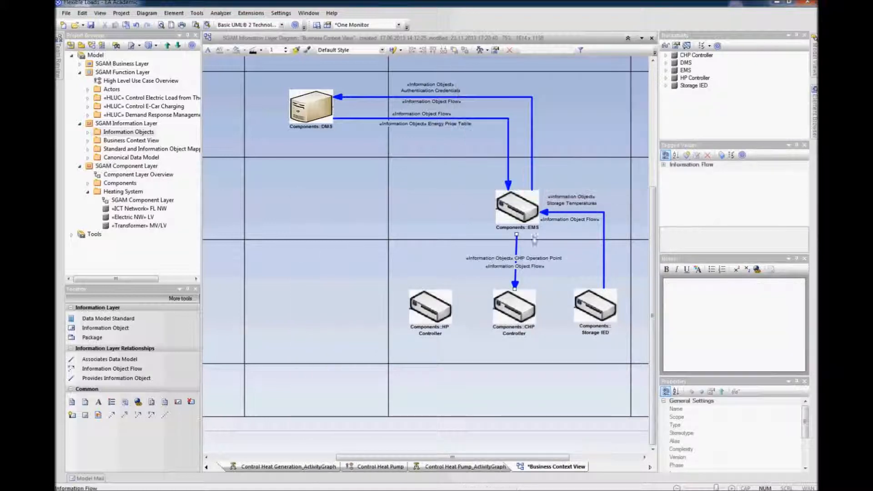
left_click(516, 235)
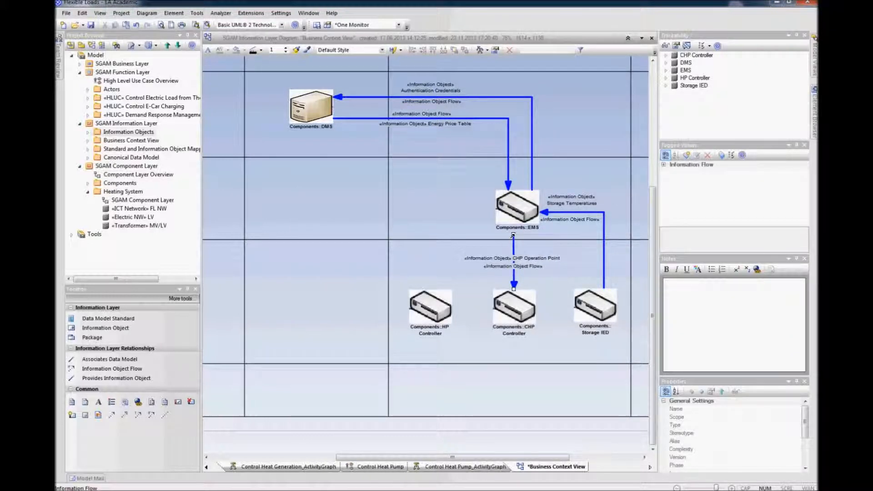
left_click(514, 246)
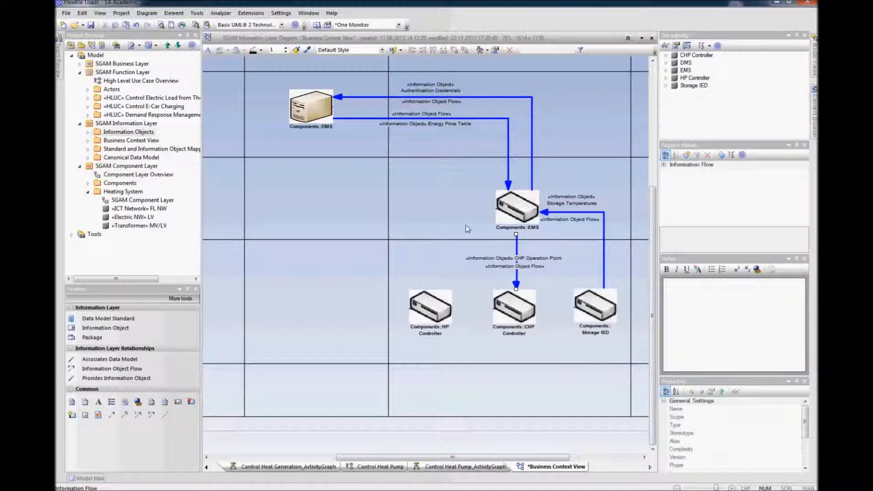
Step: Draw an Information Object Flow from EMS to HP Controller conveying HP Operation Point, bent into a right-angle path
left_click(112, 368)
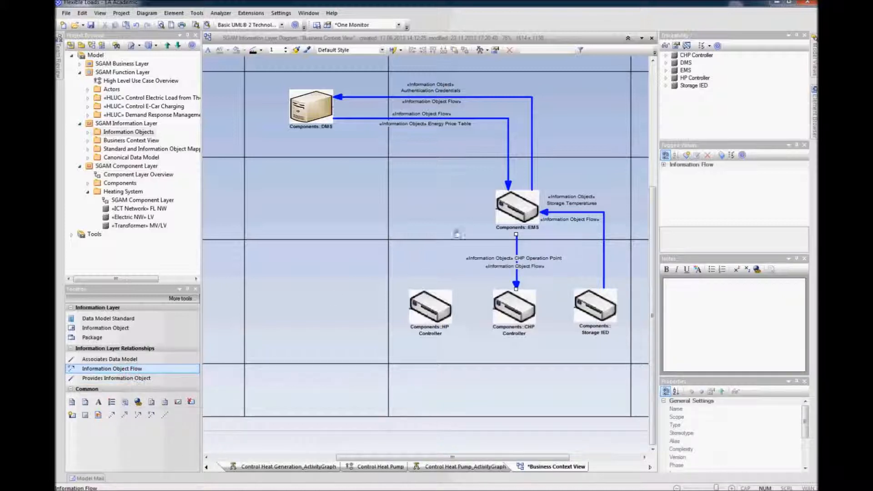
left_click_drag(499, 209, 447, 288)
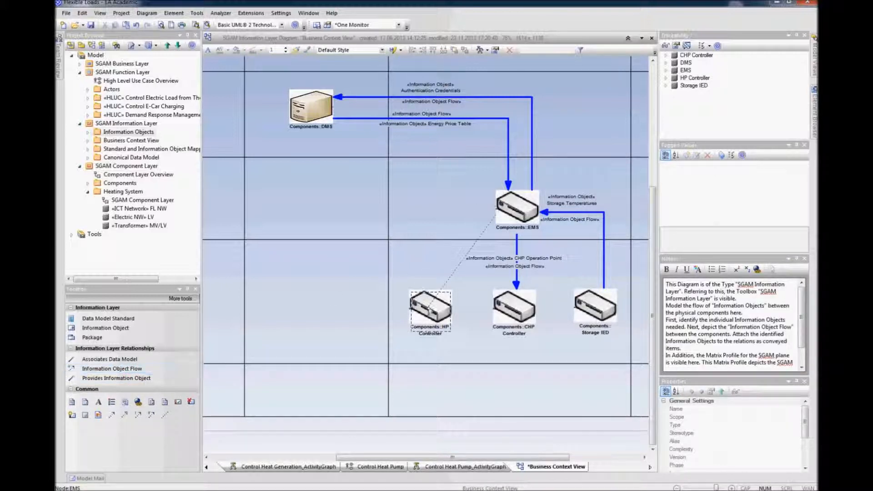
left_click(479, 166)
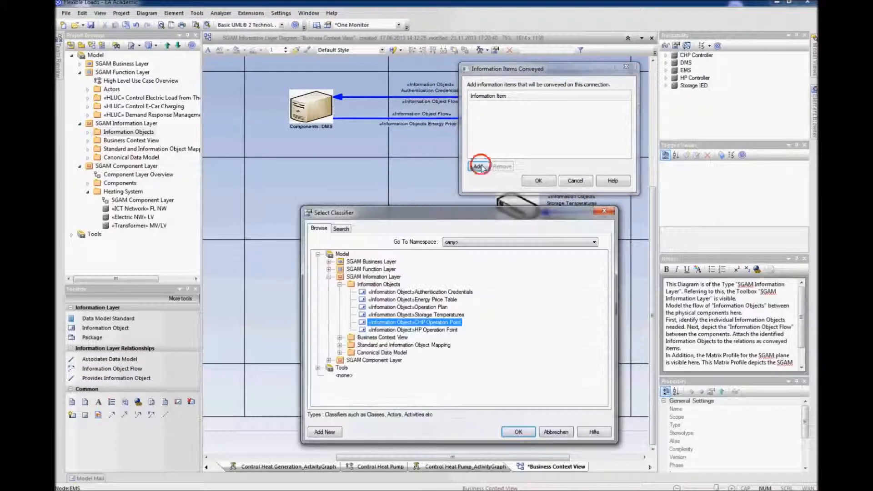
left_click(428, 330)
left_click(518, 432)
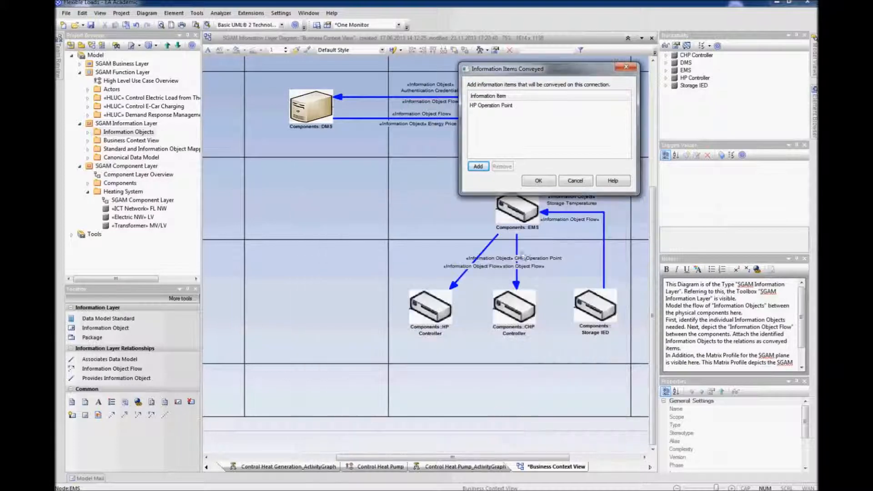
left_click(531, 182)
left_click_drag(489, 244, 455, 212)
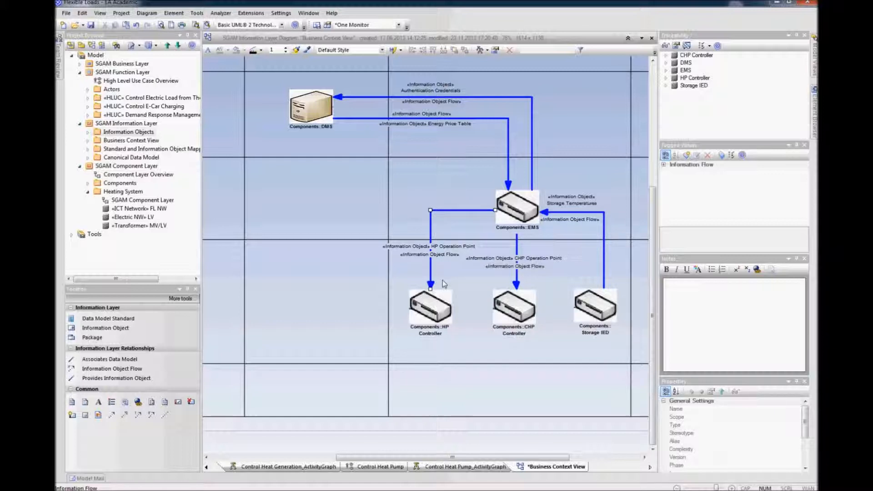
left_click(507, 392)
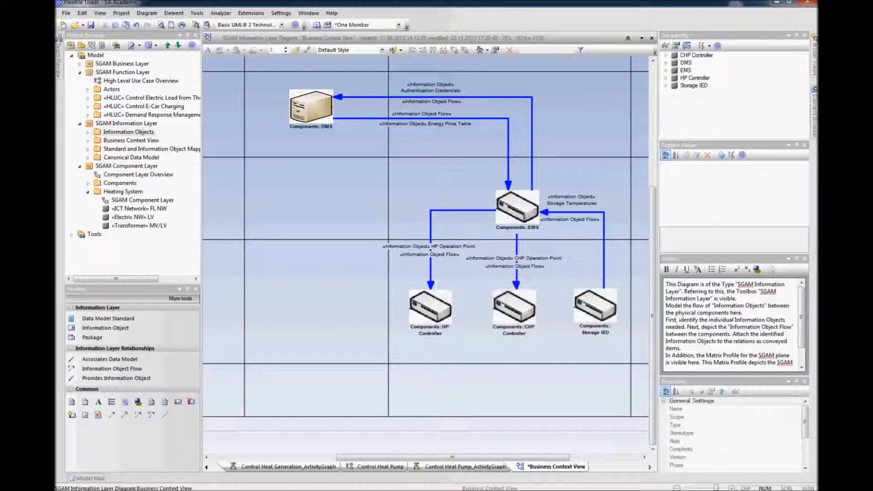
Step: Find the items conveyed by the EMS-to-HP Controller flow in the project browser
left_click(440, 210)
right_click(441, 210)
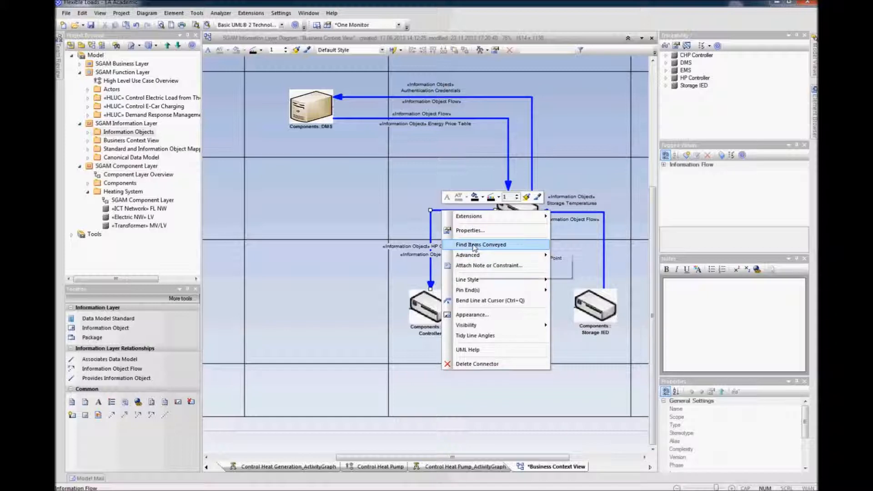
left_click(472, 245)
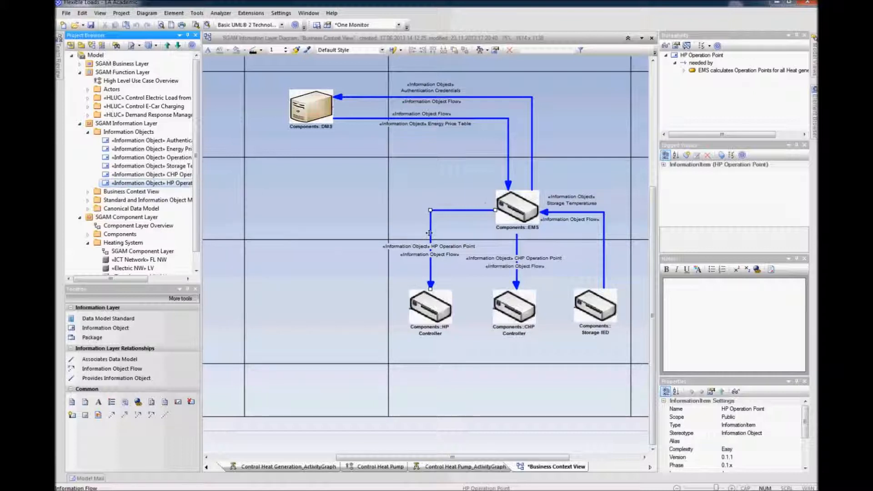
left_click(406, 442)
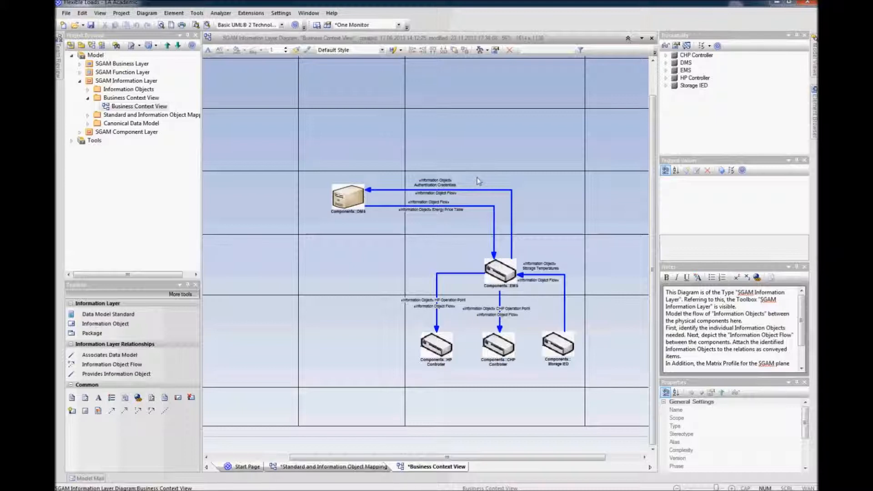
Step: Copy all components and flows of the Business Context View into the Standard and Information Object Mapping diagram
left_click_drag(622, 375, 324, 171)
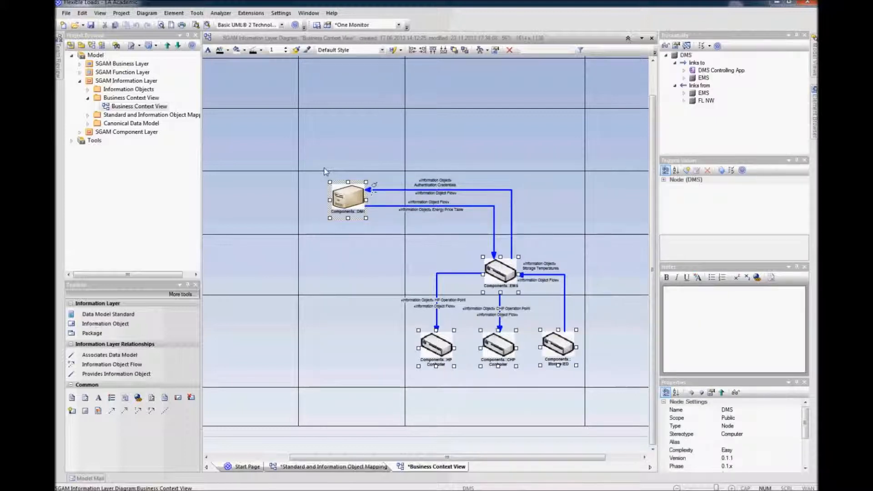
left_click(88, 115)
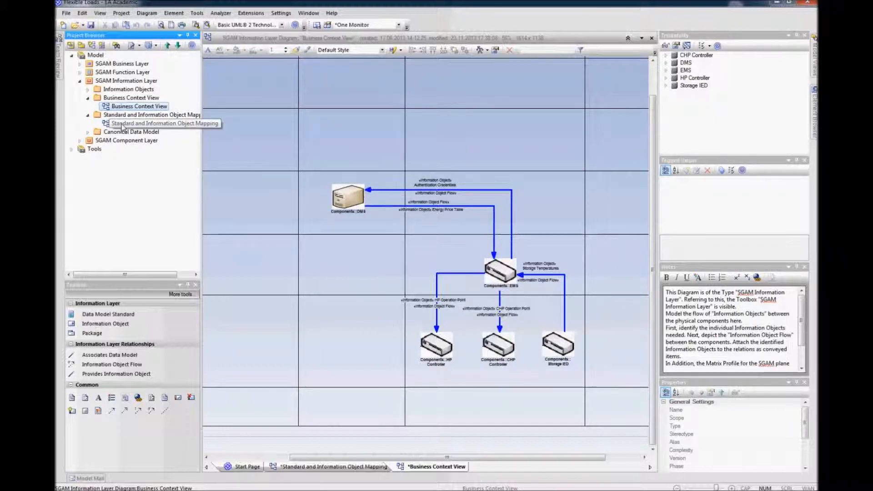
left_click(121, 123)
right_click(122, 124)
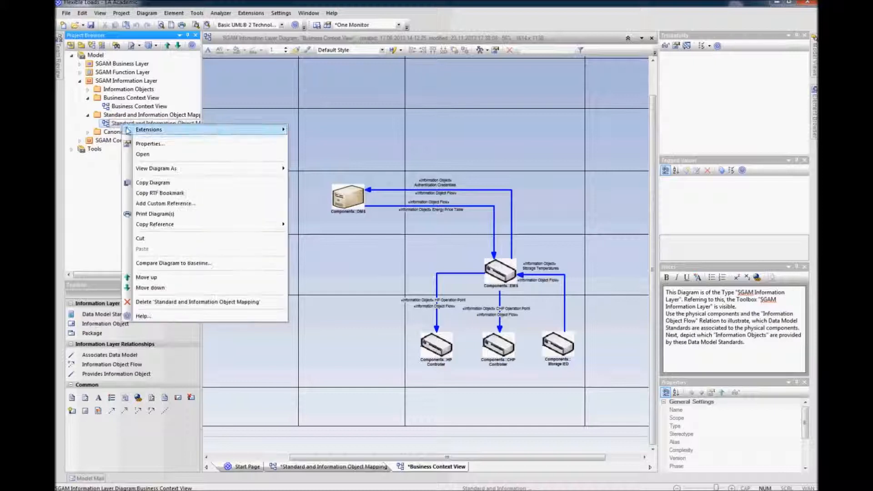
left_click(143, 154)
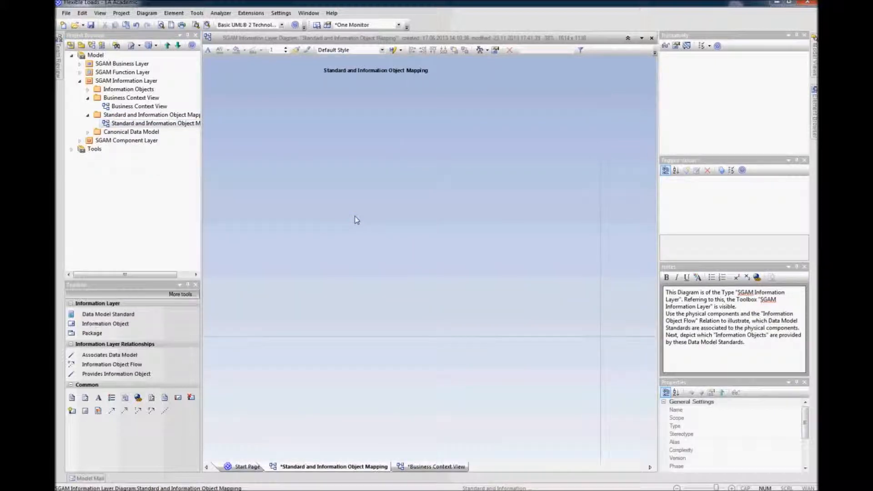
key("ctrl+a")
left_click_drag(481, 223, 407, 197)
left_click(500, 190)
scroll(499, 192, "up", 2)
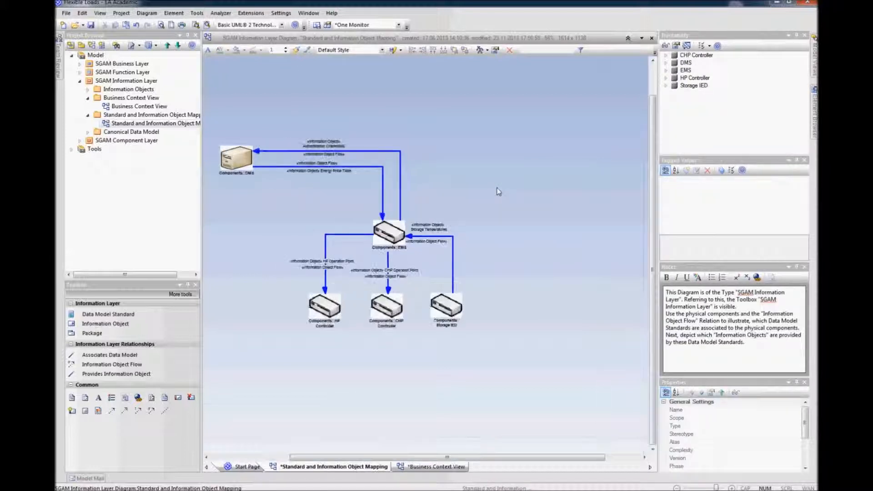
left_click_drag(443, 456, 395, 457)
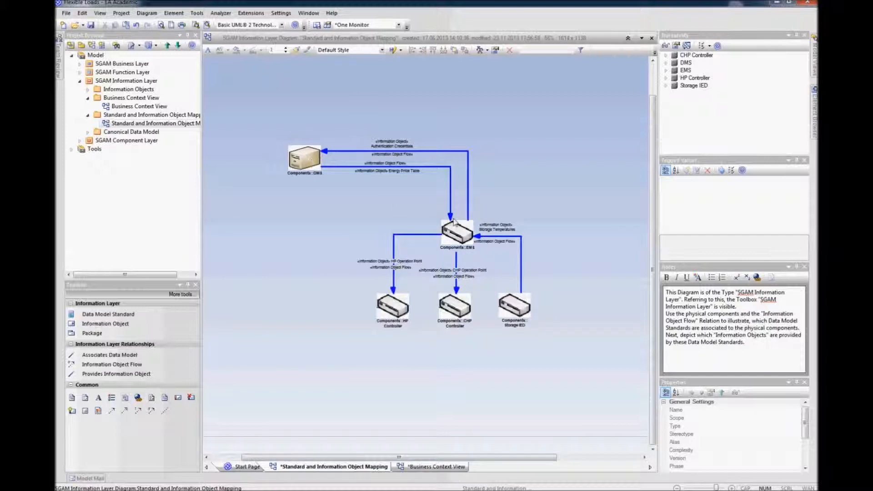
scroll(531, 148, "up", 2)
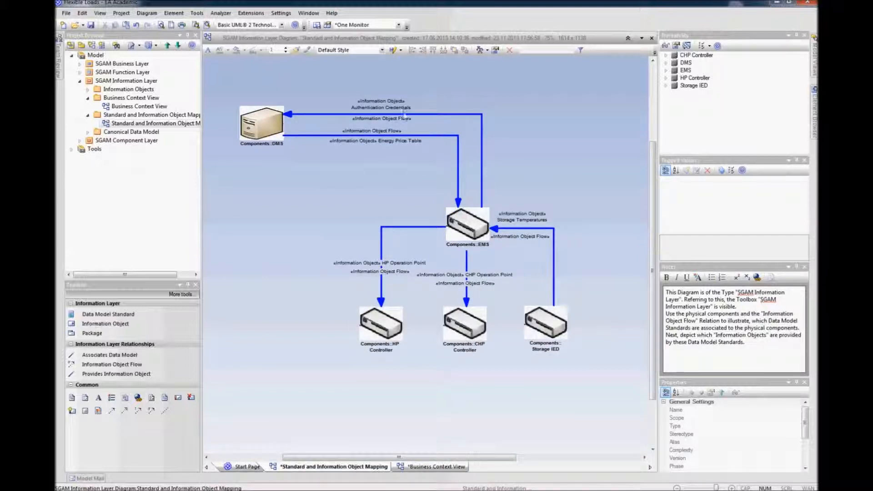
Step: Find the item conveyed by the EMS-to-DMS flow and place the Authentication Credentials information object on the mapping diagram's top right
left_click(439, 115)
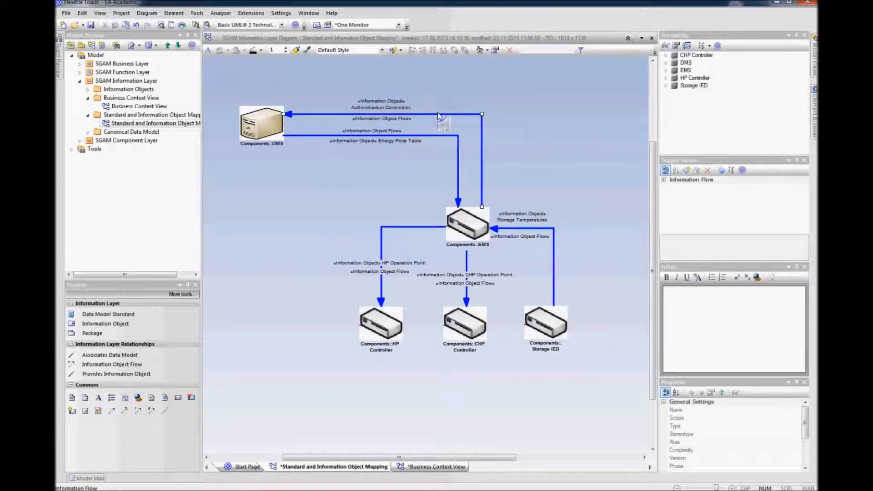
right_click(438, 115)
left_click(467, 146)
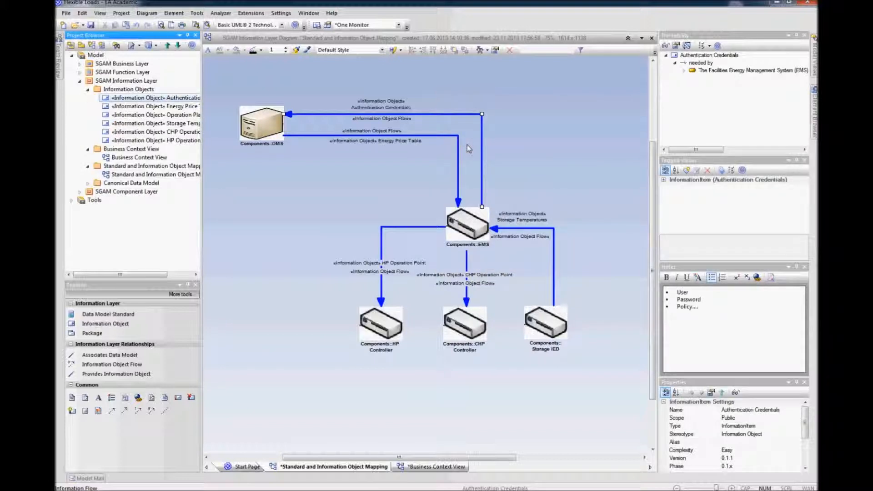
left_click_drag(137, 98, 595, 86)
left_click(578, 160)
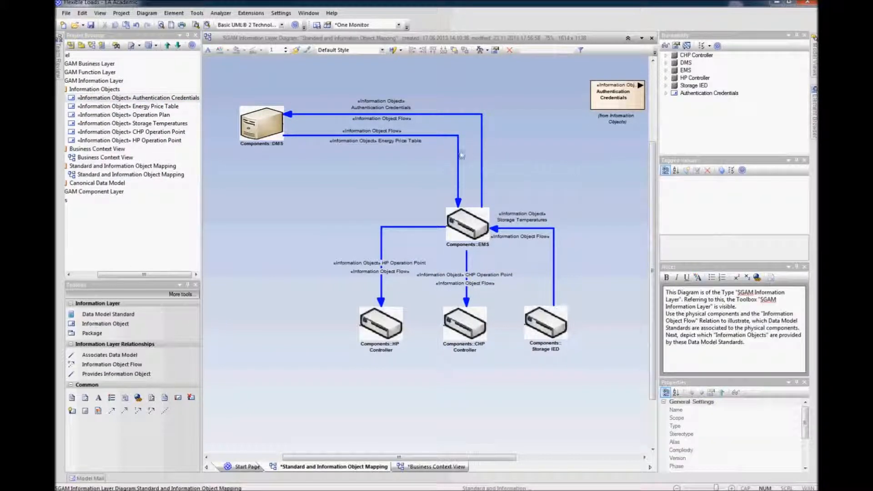
Step: Find the item conveyed by the DMS-to-EMS flow and place Energy Price Table on the mapping diagram below Authentication Credentials
left_click(438, 136)
right_click(438, 136)
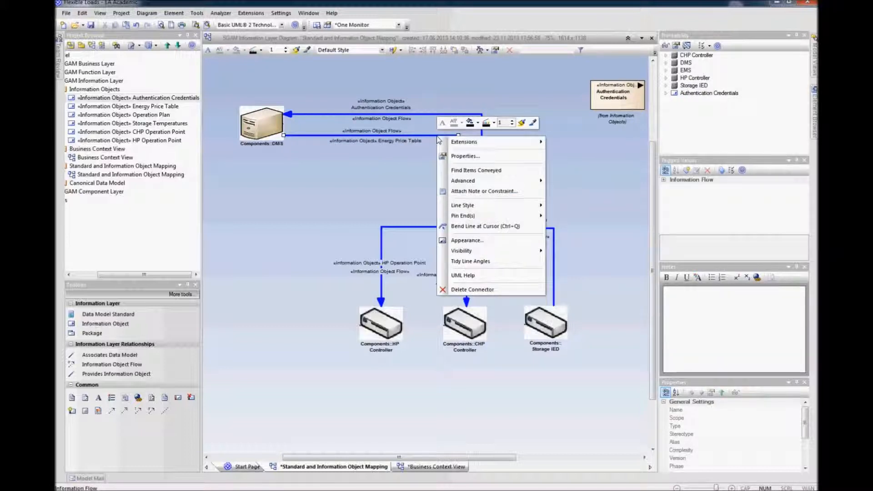
left_click(468, 170)
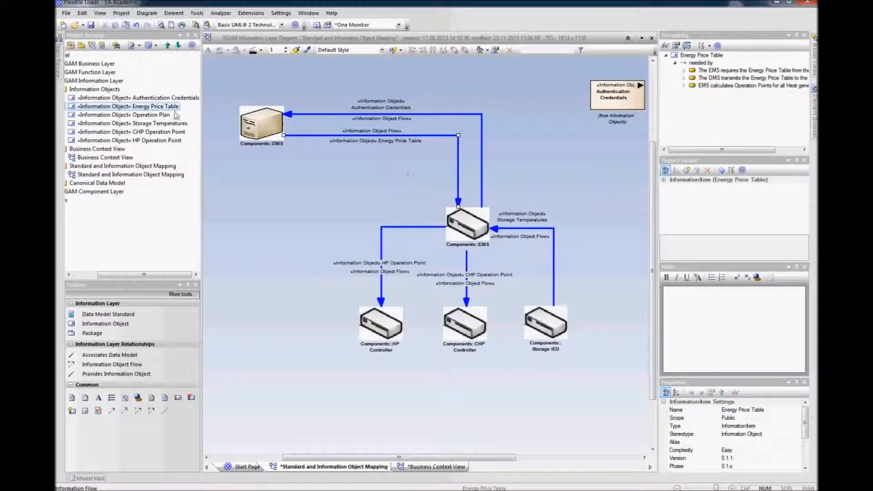
left_click_drag(166, 107, 599, 132)
Step: Stack the Authentication Credentials and Energy Price Table information objects compactly at the diagram's top right
left_click(617, 229)
scroll(600, 220, "down", 3)
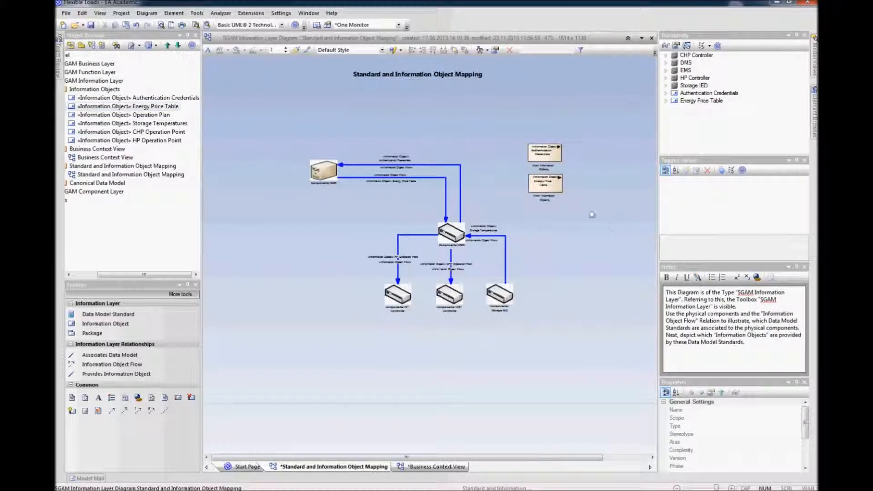
left_click(554, 157)
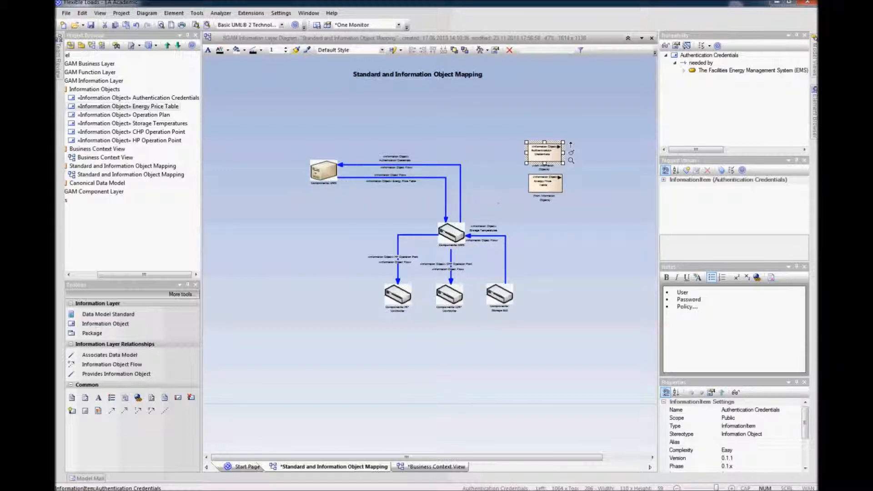
left_click(590, 169)
left_click(554, 158)
left_click_drag(563, 162, 573, 158)
left_click(555, 188)
left_click_drag(563, 192, 565, 171)
left_click(563, 179)
left_click(563, 165)
left_click(565, 199)
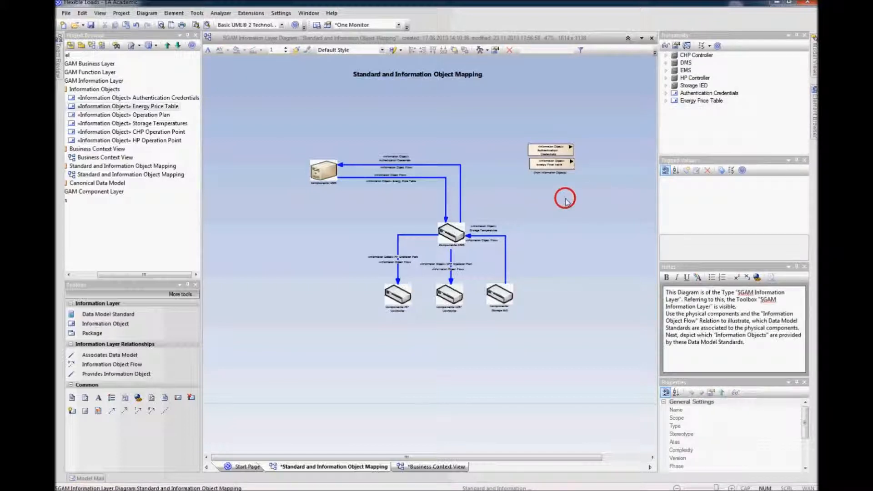
left_click_drag(593, 128, 523, 190)
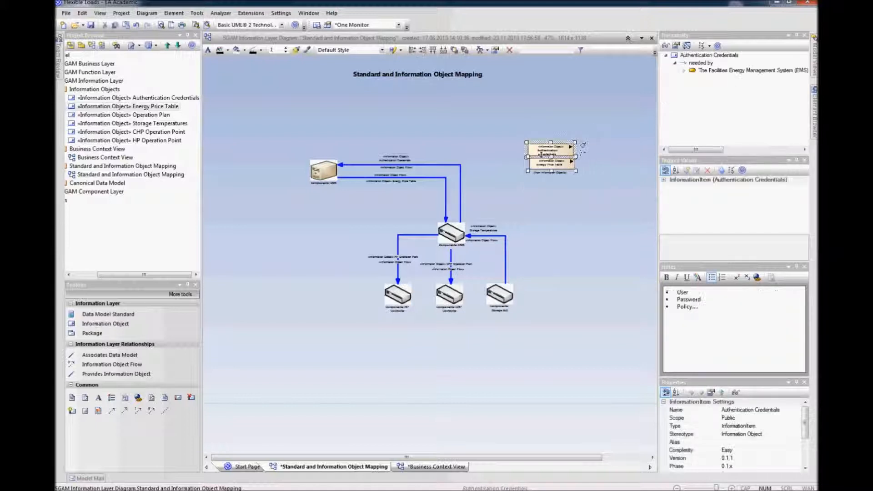
left_click_drag(545, 151, 585, 143)
left_click(585, 213)
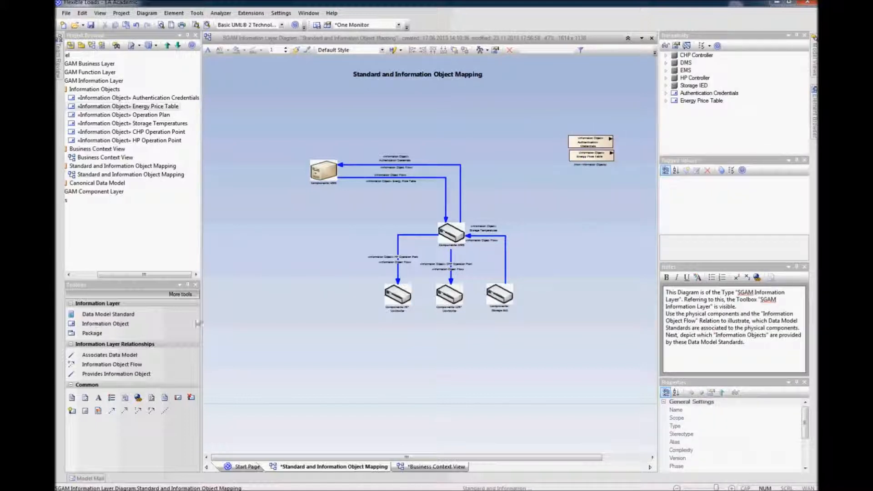
Step: Add a Data Model Standard named My Energy-Price Standard to the left of the information objects
left_click(109, 314)
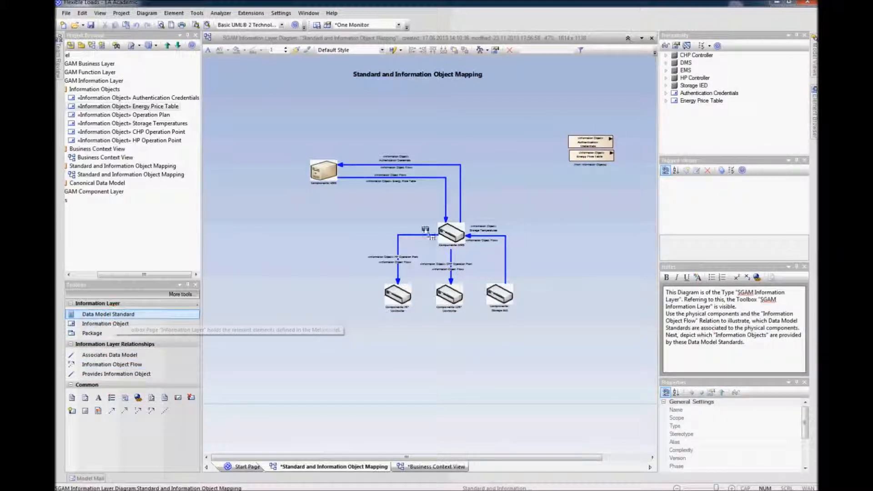
left_click(500, 139)
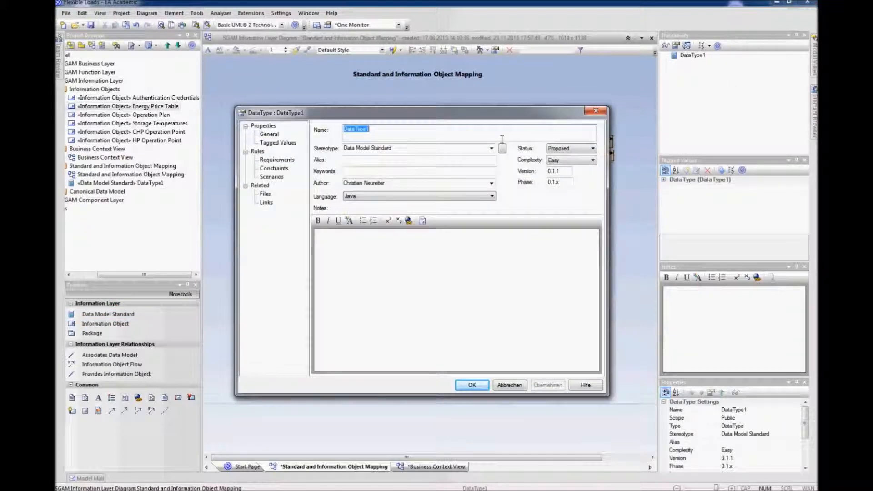
type("My En")
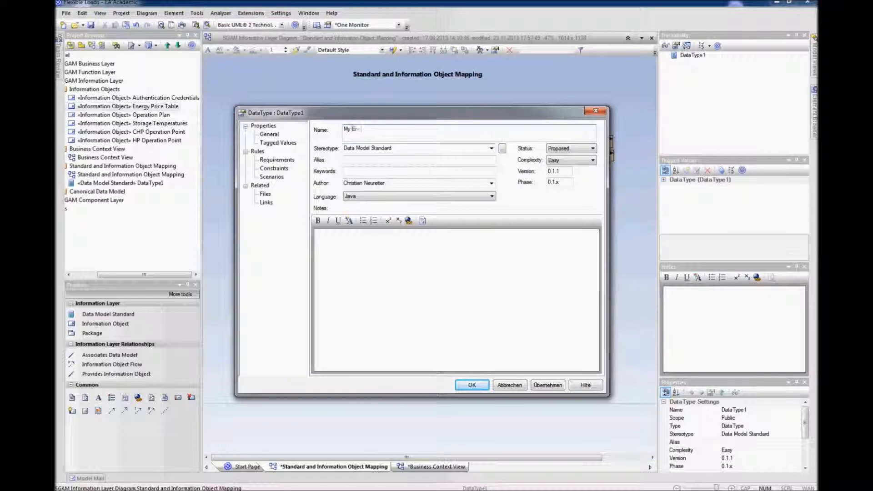
type("ergy-Price Standard")
left_click(471, 385)
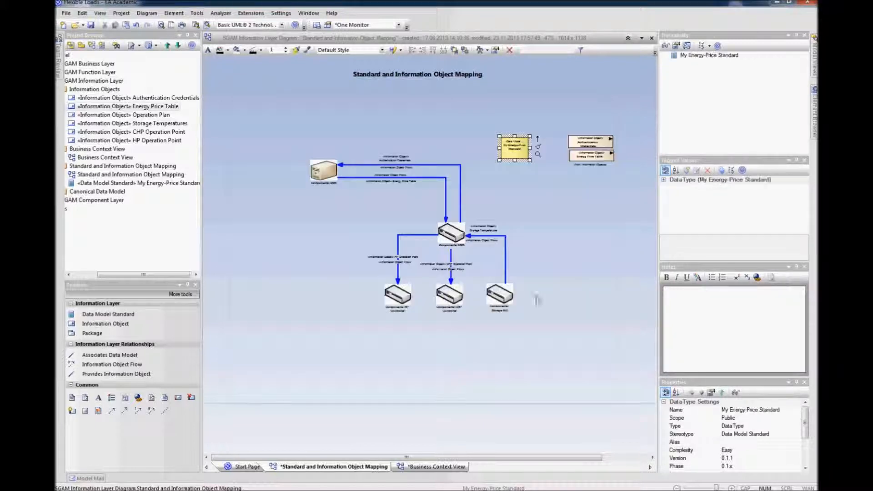
Step: Widen the My Energy-Price Standard element
left_click(515, 181)
mouse_move(520, 144)
left_mouse_down()
mouse_move(510, 143)
mouse_move(532, 157)
mouse_move(522, 145)
left_mouse_up()
left_click(511, 151)
left_click(528, 171)
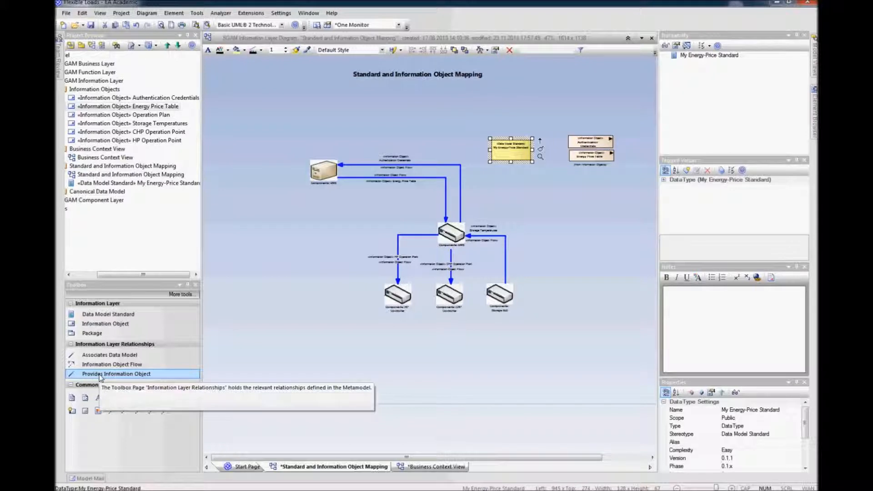
Step: Connect EMS and DMS to My Energy-Price Standard with Associates Data Model relations, routing the DMS link at a right angle
left_click(98, 355)
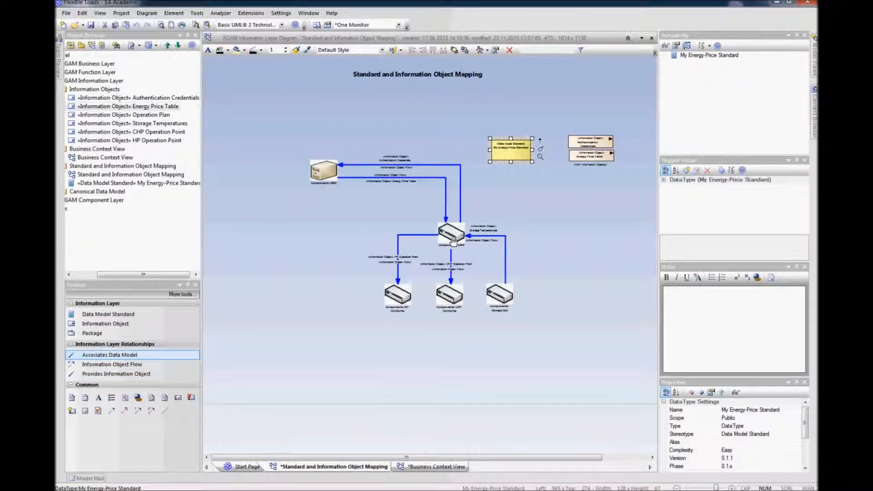
left_click_drag(452, 241, 510, 152)
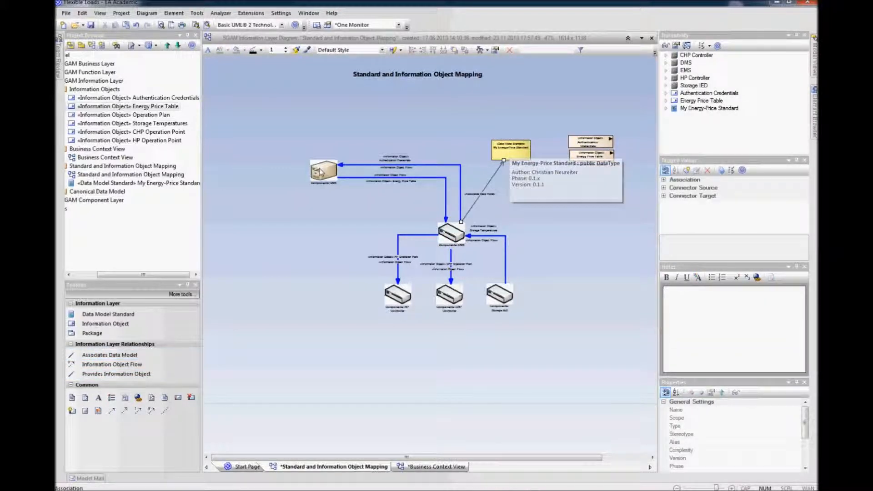
left_click_drag(317, 173, 332, 143)
mouse_move(506, 149)
left_mouse_down()
mouse_move(506, 127)
mouse_move(503, 138)
left_mouse_up()
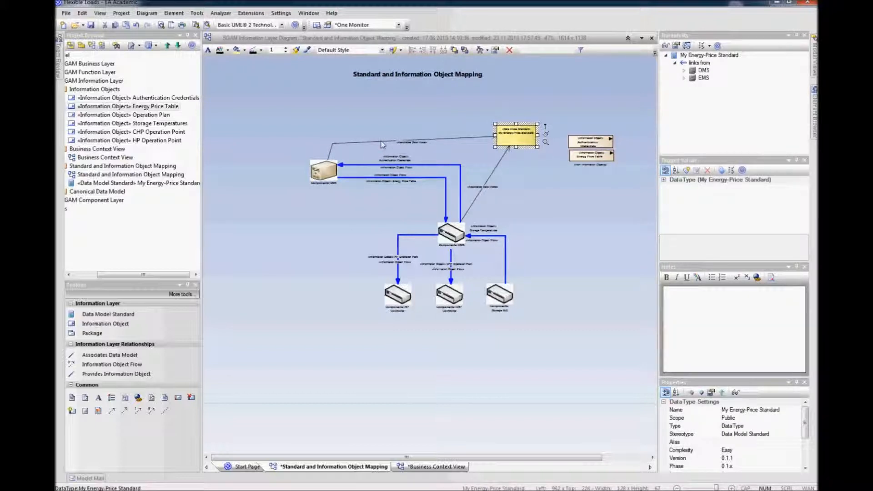
left_click(333, 143)
left_click_drag(332, 143, 336, 135)
left_click_drag(492, 176, 517, 187)
left_click(524, 191)
Step: Move the information objects up and link My Energy-Price Standard to Authentication Credentials with a Provides Information Object relation
left_click(583, 153)
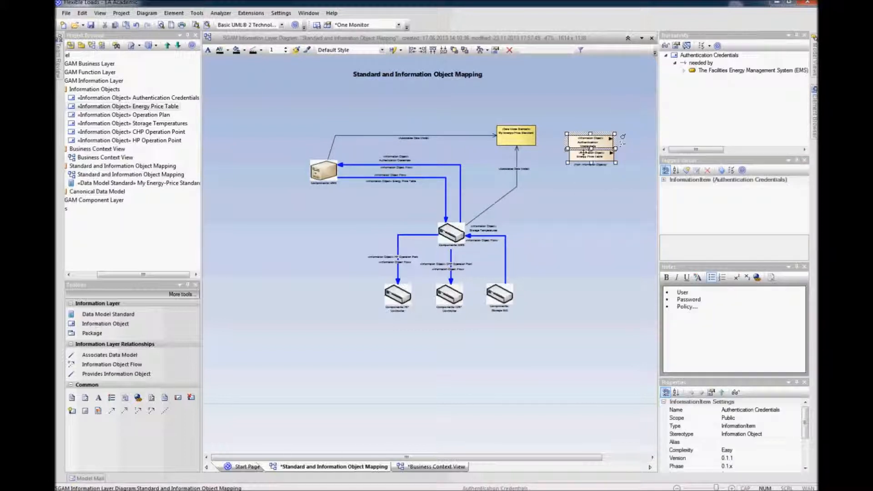
left_click_drag(586, 146, 580, 130)
left_click(576, 194)
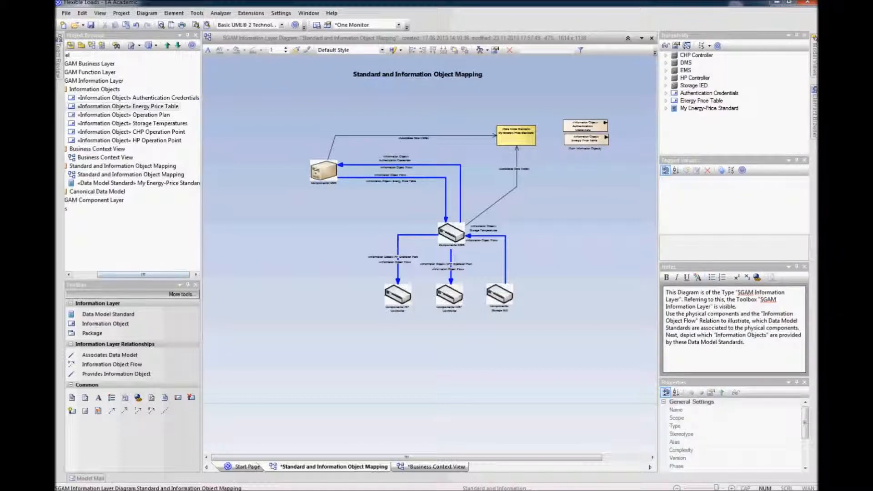
left_click(101, 373)
left_click_drag(530, 142, 570, 128)
left_click(556, 155)
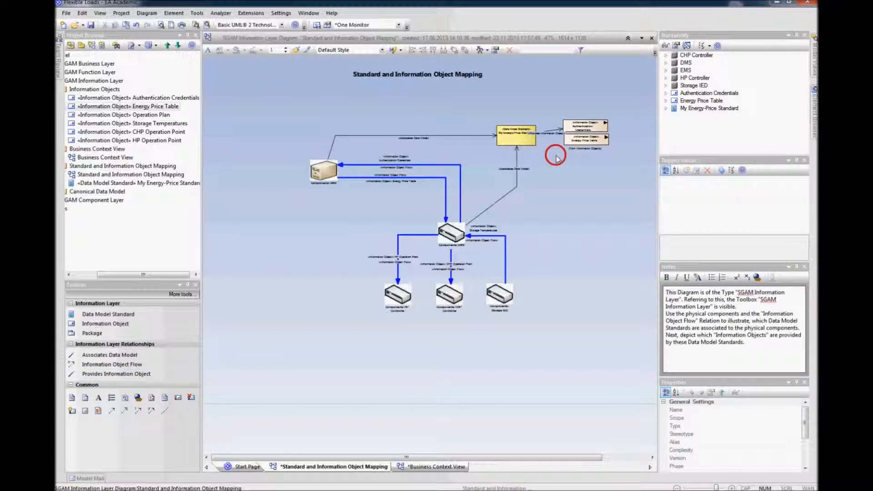
Step: Try a second Provides Information Object relation from the standard, hiding its label, and delete it from the model
left_click_drag(523, 139, 584, 140)
left_click(578, 169)
left_click(581, 126)
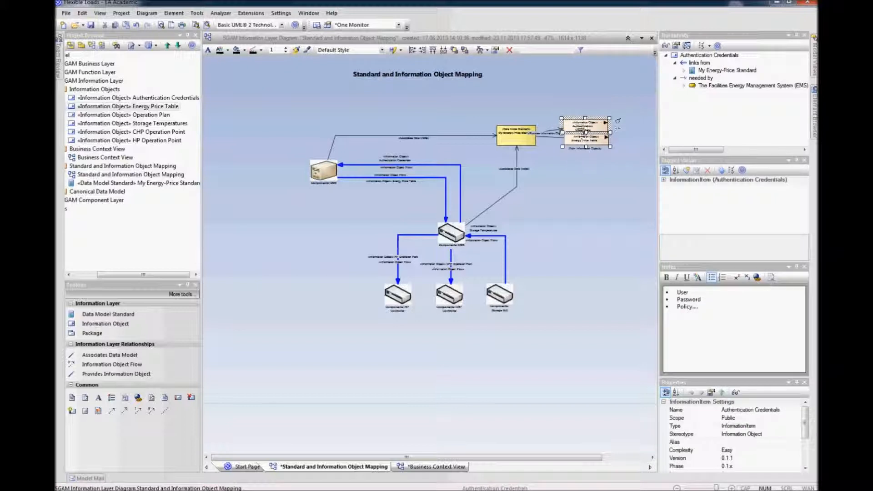
left_click_drag(582, 127, 607, 128)
left_click(567, 147)
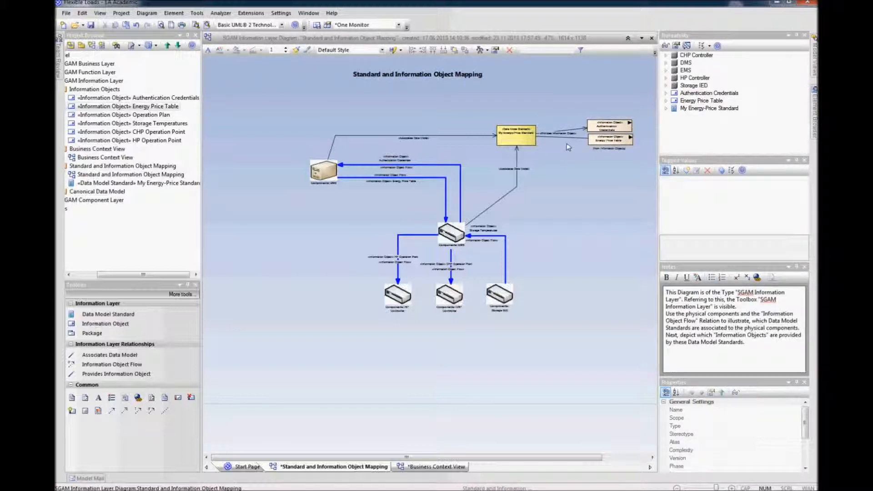
right_click(567, 133)
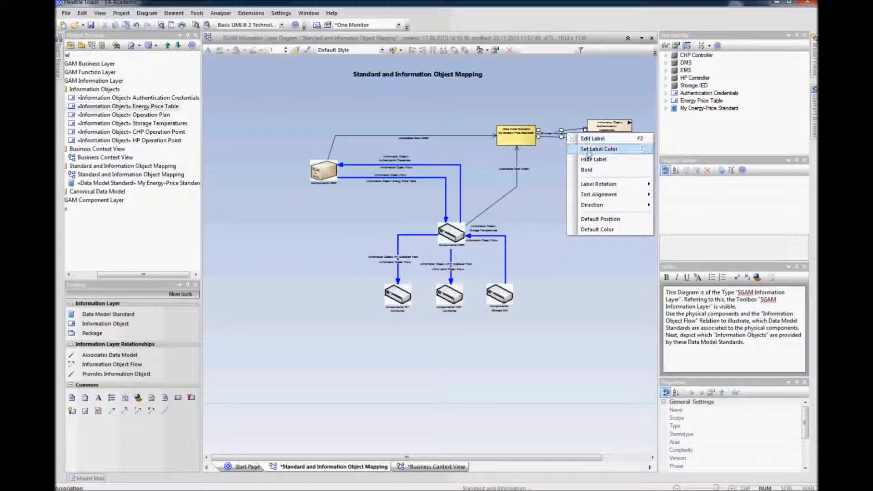
left_click(589, 156)
left_click(582, 159)
left_click(576, 138)
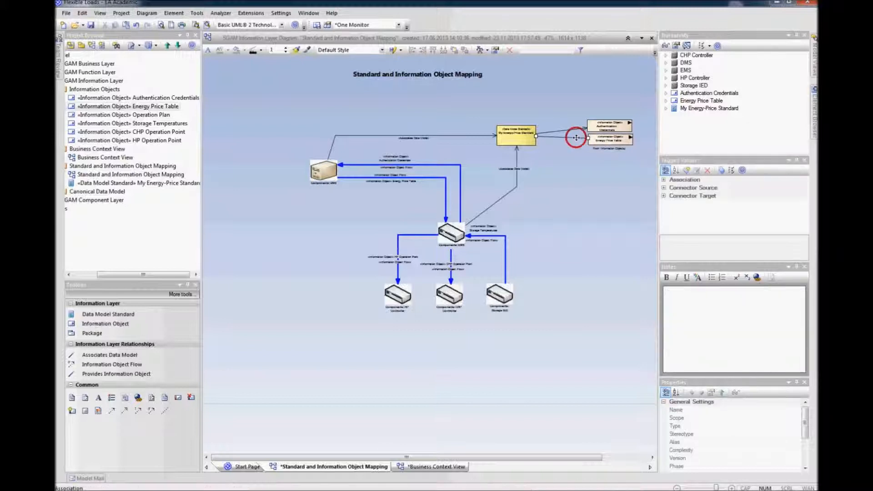
key("Delete")
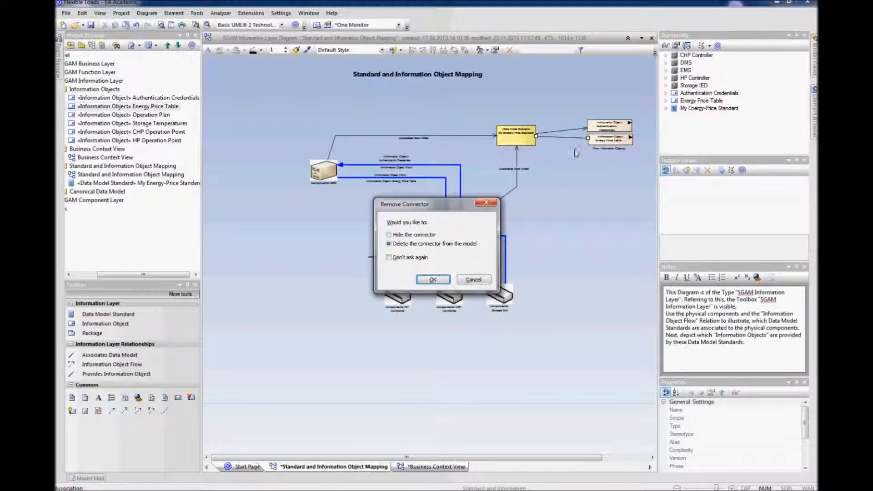
left_click(440, 280)
Step: Link My Energy-Price Standard to Energy Price Table with a Provides Information Object relation and reposition both information objects
left_click(101, 375)
left_click_drag(586, 146, 596, 143)
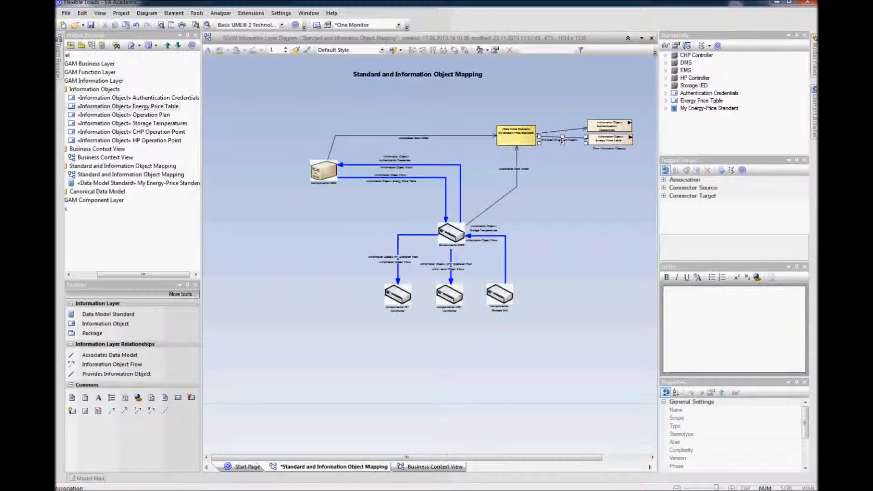
right_click(561, 141)
left_click(591, 168)
left_click_drag(609, 141, 591, 124)
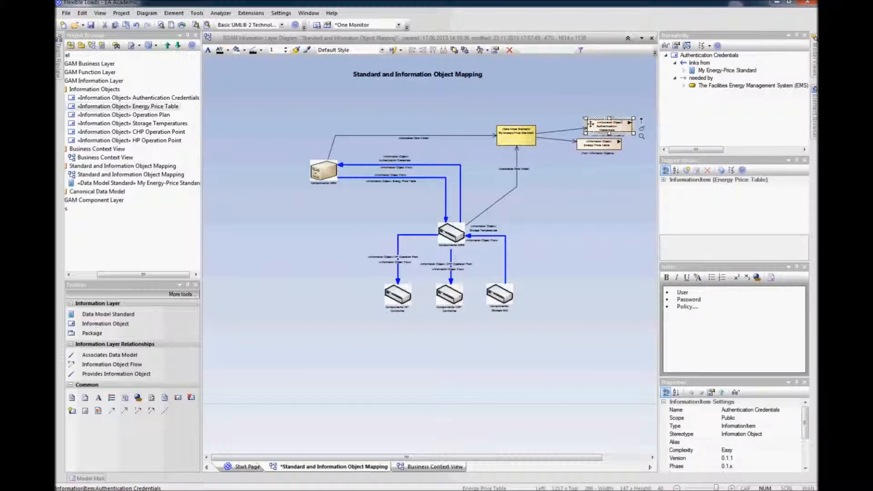
left_click(588, 182)
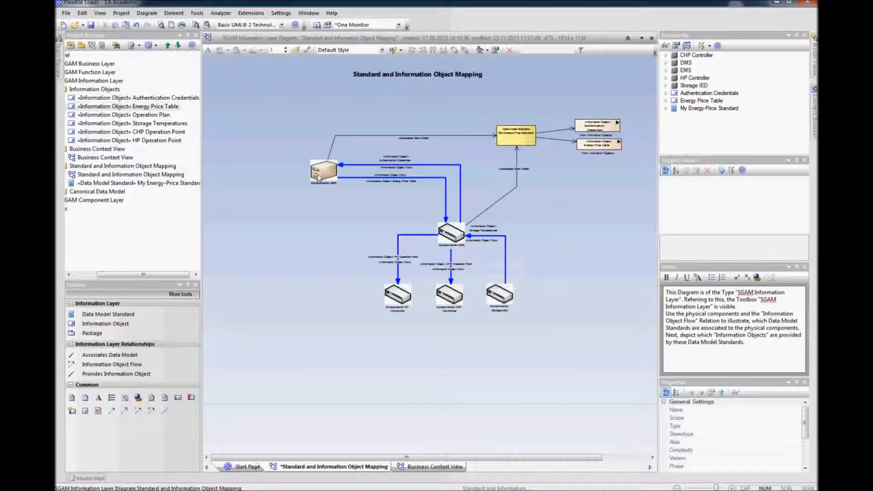
Step: Adjust the bend of the DMS-to-standard association line
left_click(347, 135)
left_click_drag(336, 136, 326, 135)
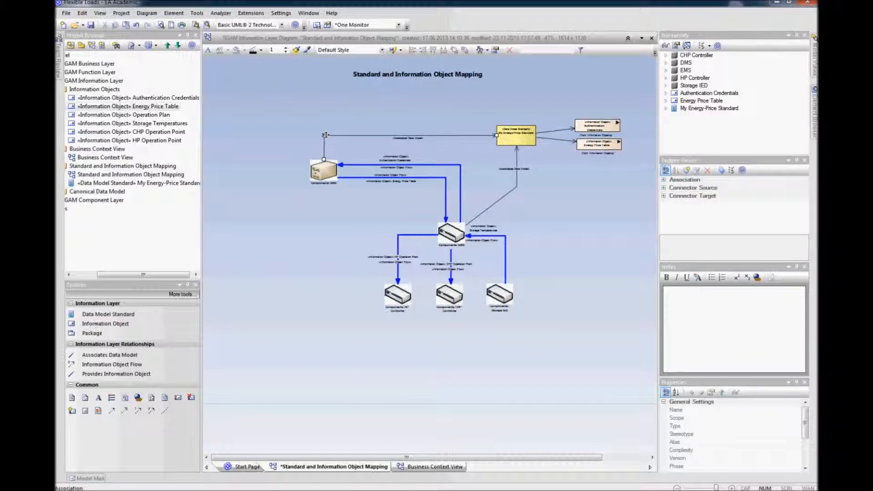
left_click(545, 240)
Step: Examine the components and flows of the mapping diagram up close
scroll(546, 241, "up", 3)
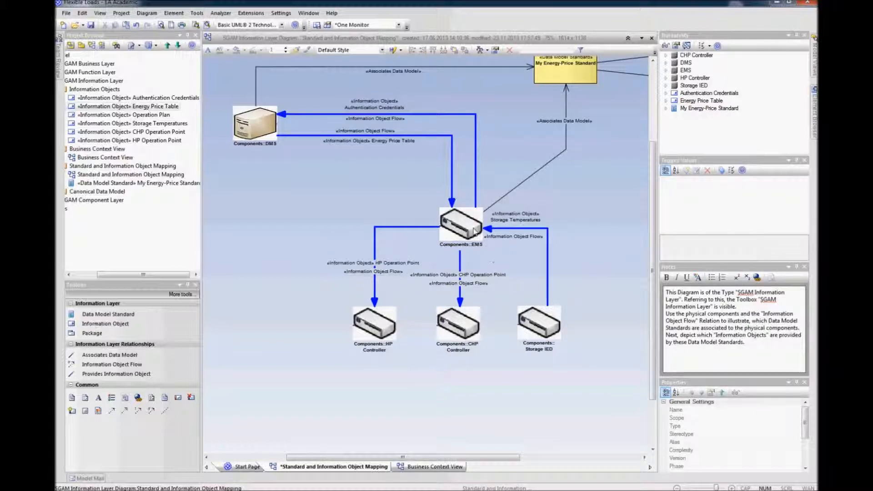
mouse_move(472, 230)
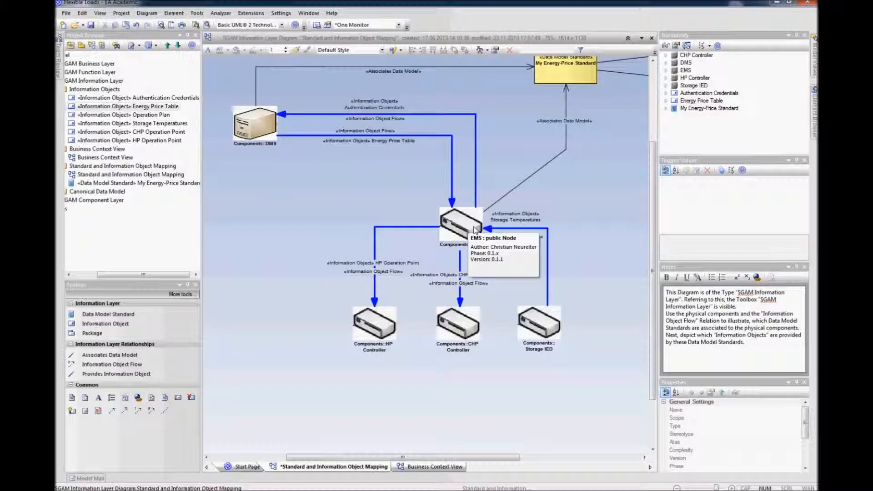
mouse_move(549, 323)
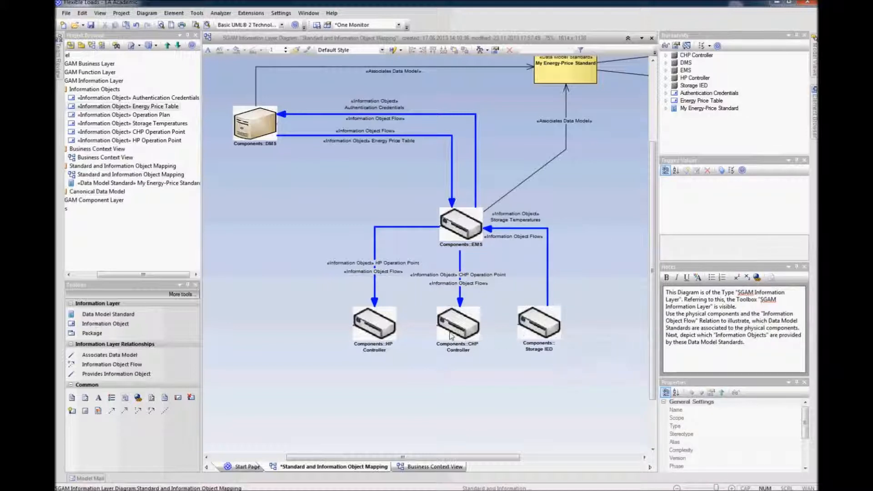
mouse_move(463, 246)
mouse_move(463, 339)
left_click(427, 411)
scroll(422, 405, "down", 3)
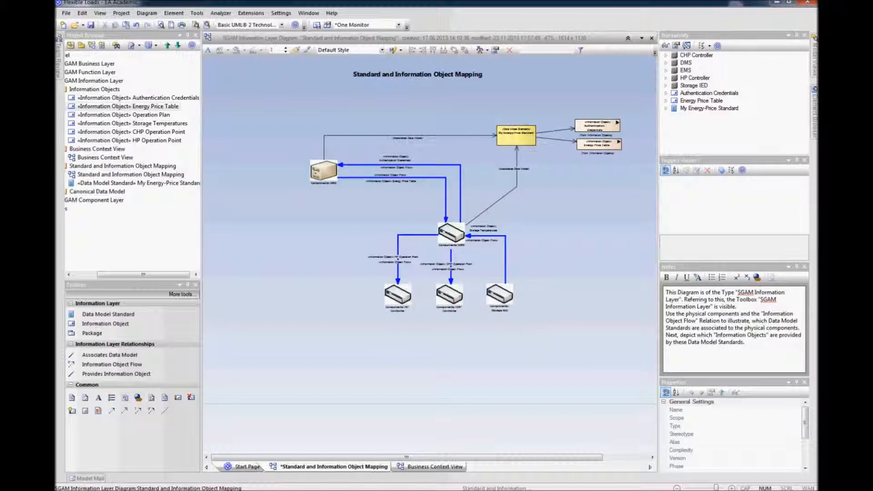
Step: Find the item conveyed by the Storage IED-to-EMS flow and place Storage Temperatures on the diagram right of EMS
right_click(505, 261)
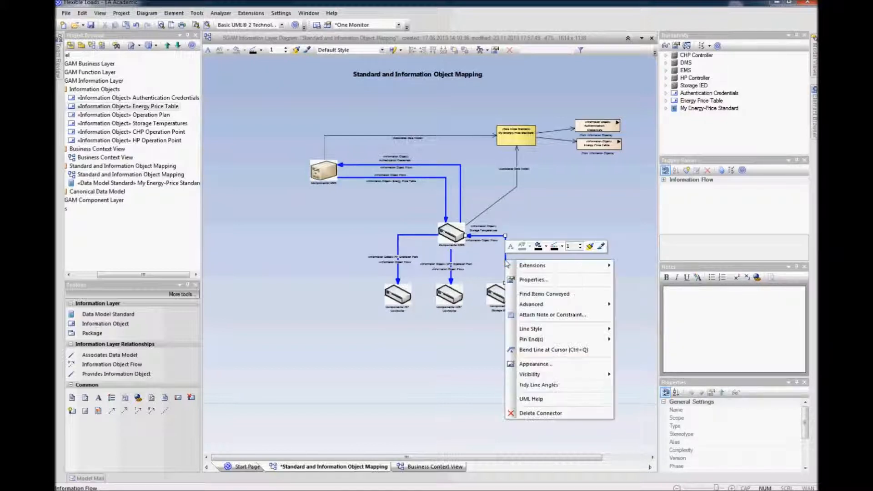
left_click(533, 294)
left_click(533, 295)
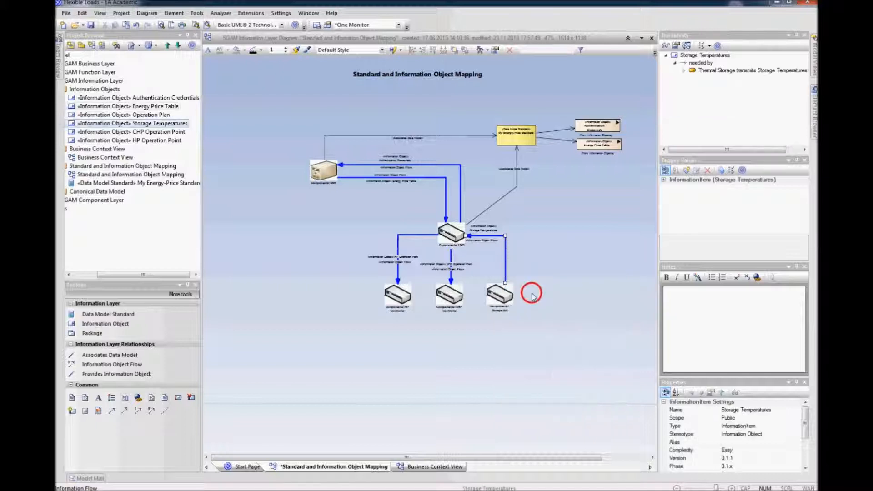
left_click_drag(162, 126, 610, 229)
left_click(629, 266)
left_click(600, 260)
Step: Find the item conveyed by the EMS-to-CHP Controller flow and place CHP Operation Point on the diagram below Storage Temperatures
left_click(451, 256)
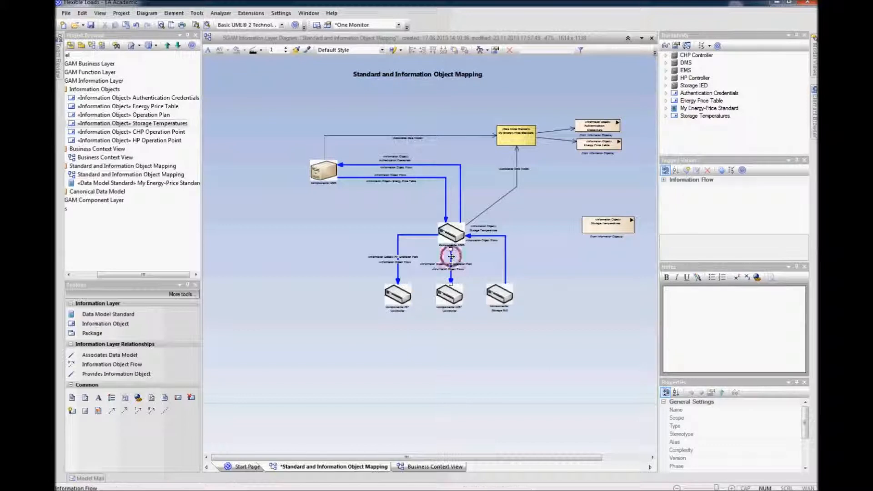
right_click(451, 256)
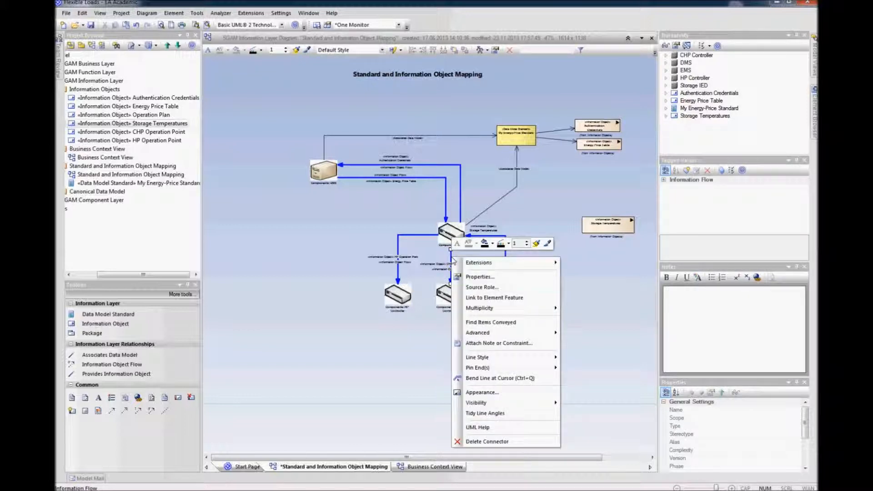
left_click(502, 323)
left_click_drag(150, 132, 597, 257)
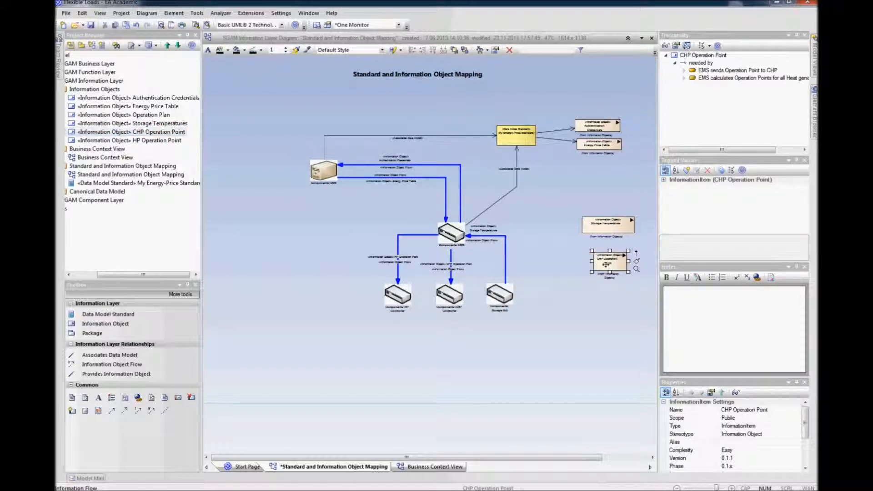
Step: Find the item conveyed by the EMS-to-HP Controller flow and place HP Operation Point on the diagram below CHP Operation Point
left_click(398, 241)
right_click(398, 241)
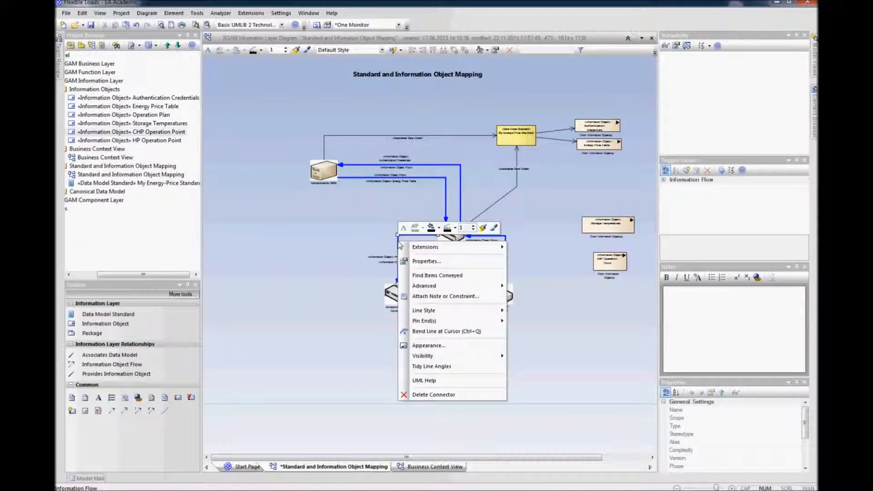
left_click(436, 275)
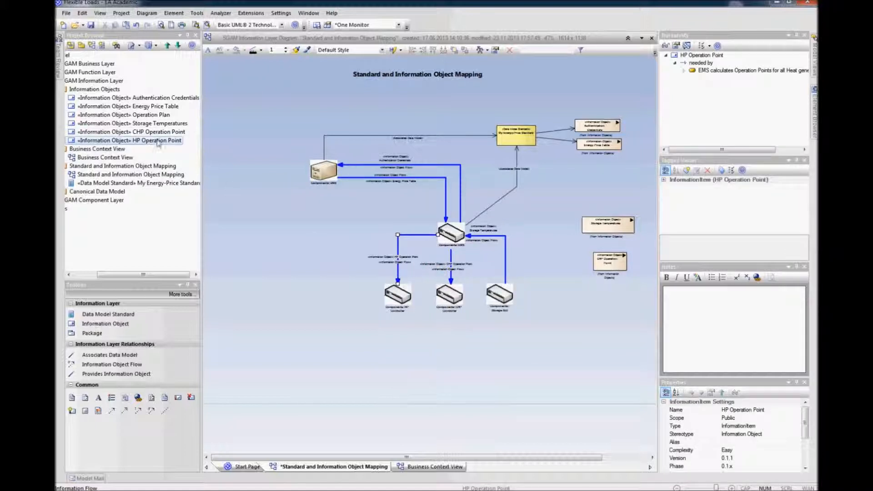
left_click_drag(143, 141, 594, 296)
Step: Give all information objects on the right of the diagram the same height and width
left_click_drag(625, 91, 568, 324)
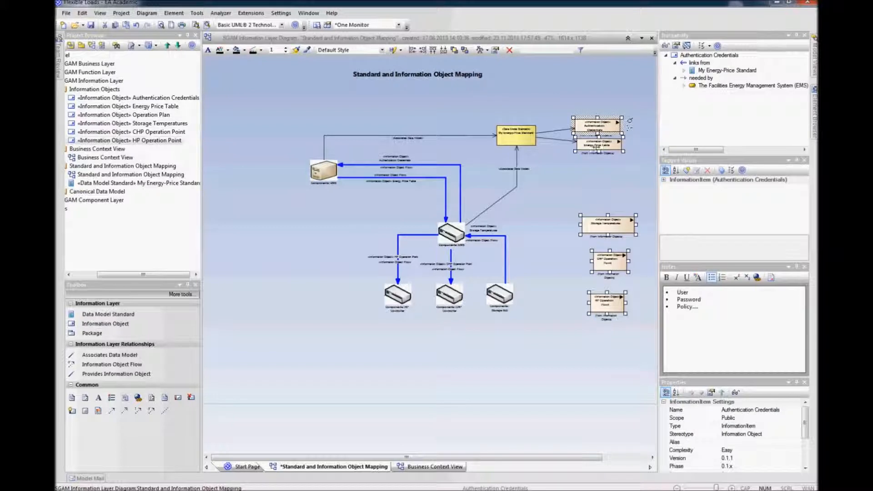
right_click(599, 126)
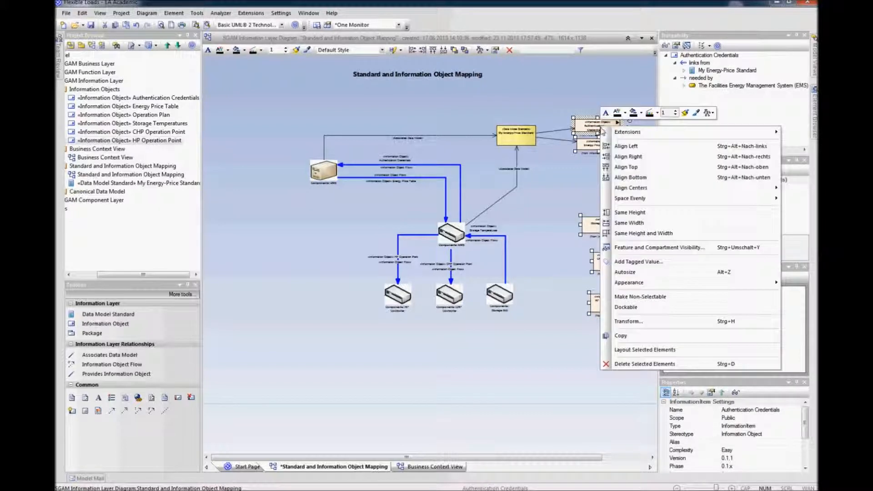
left_click(643, 232)
left_click(602, 178)
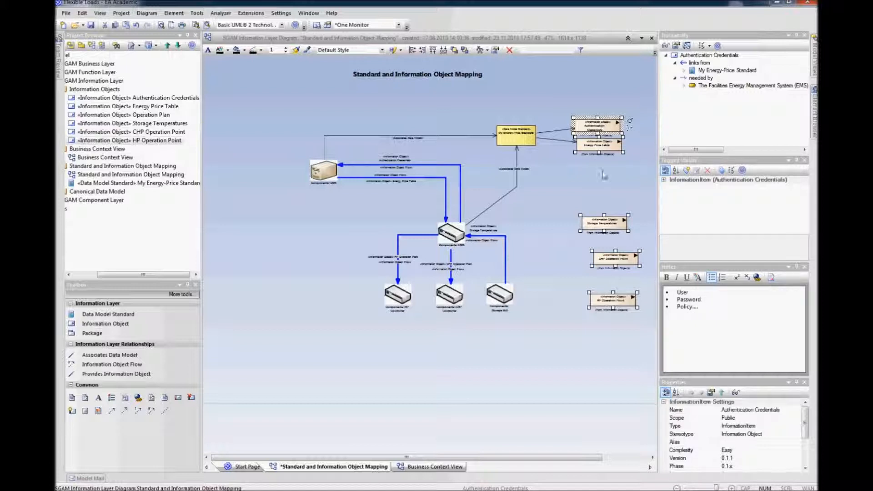
Step: Stack Storage Temperatures, CHP Operation Point and HP Operation Point closely and move the group lower down
left_click_drag(607, 258, 595, 239)
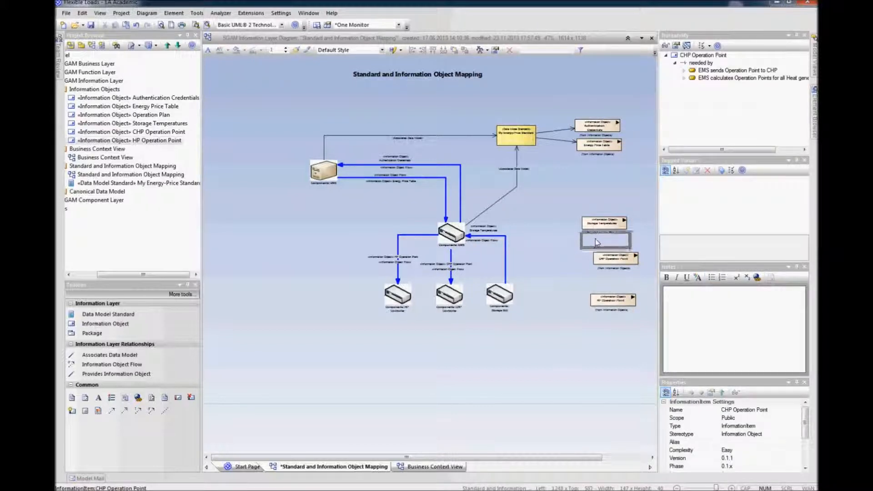
left_click_drag(614, 296, 607, 279)
left_click(605, 282)
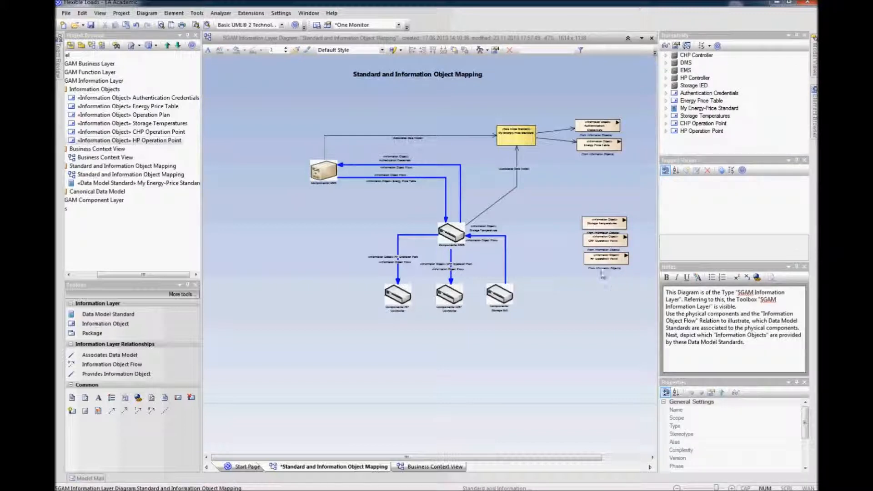
left_click_drag(644, 201, 574, 273)
left_click_drag(604, 226, 608, 248)
left_click(608, 211)
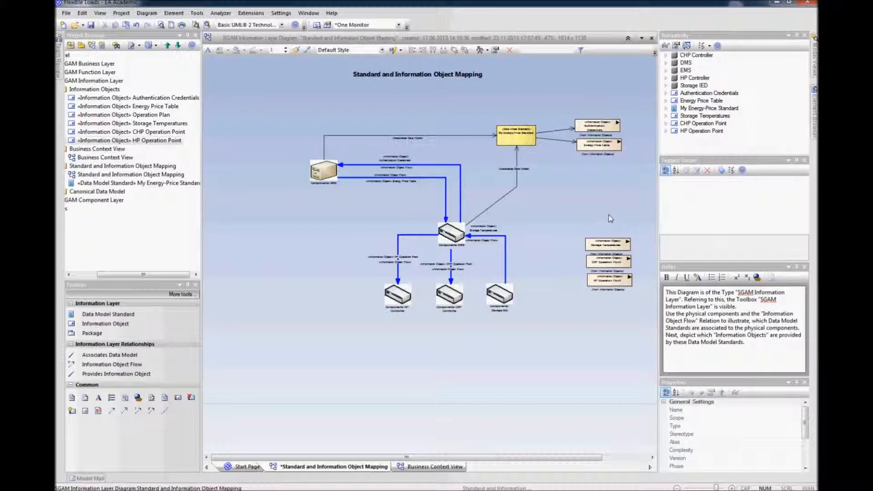
Step: Create a Data Model Standard named OPC-UA on the diagram
left_click(104, 314)
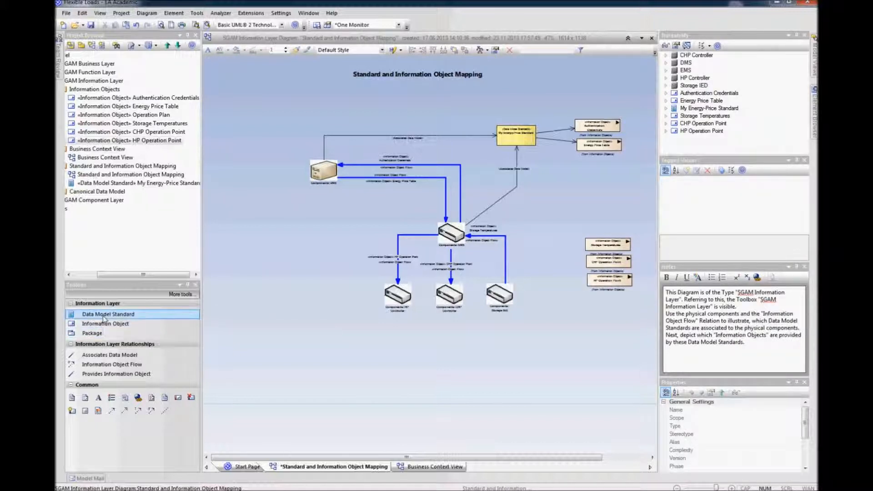
left_click(564, 325)
type("OPC-UA")
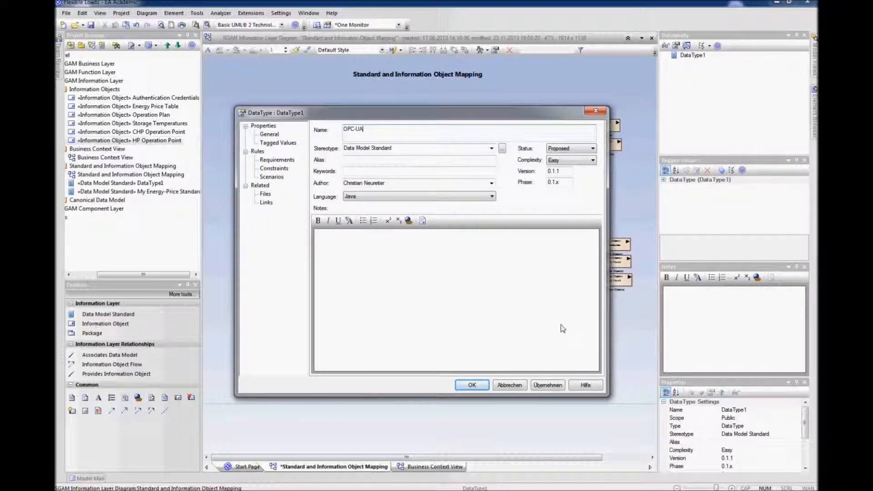
key("Return")
Step: Position OPC-UA below the controllers and move the three stacked information objects just right of it
left_click_drag(589, 345, 557, 255)
left_click(597, 357)
left_click_drag(617, 220, 615, 312)
left_click(560, 257)
left_click_drag(567, 253, 458, 353)
left_click_drag(639, 283, 610, 384)
left_click_drag(610, 307, 530, 330)
left_click(534, 291)
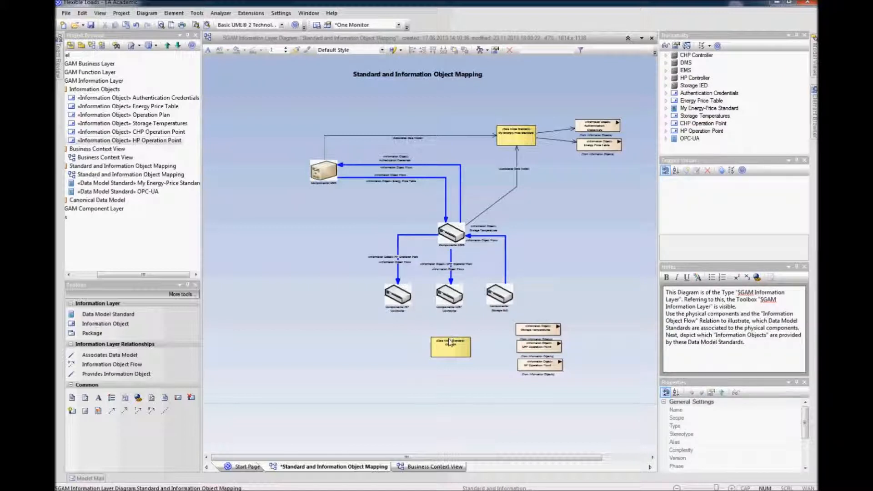
Step: Connect HP Controller, CHP Controller, Storage IED and EMS to OPC-UA with Associates Data Model relations
left_click(110, 355)
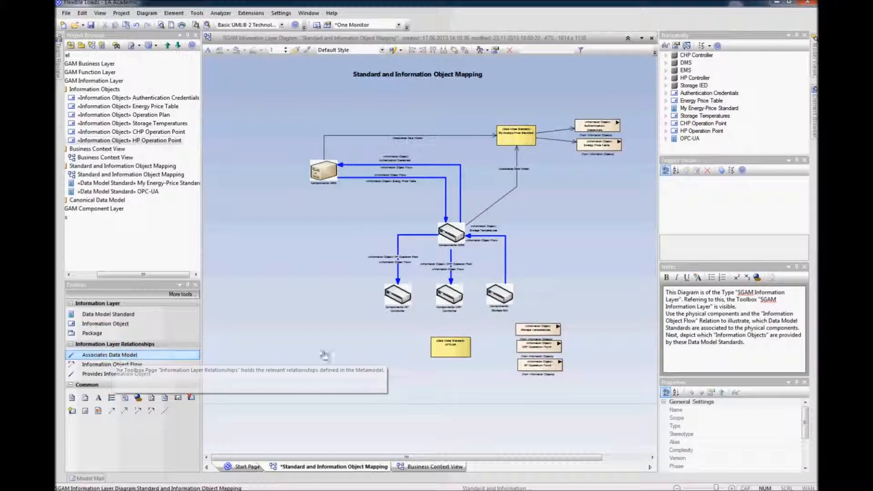
left_click_drag(396, 314, 445, 353)
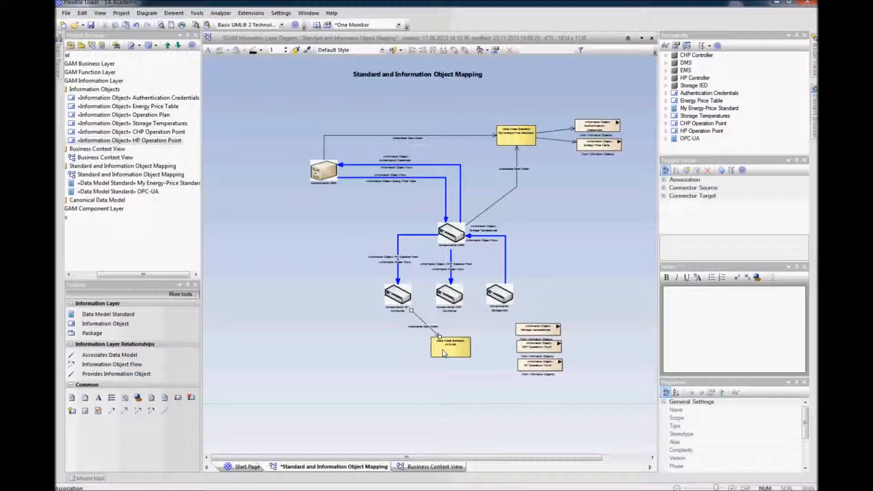
left_click_drag(449, 296, 452, 350)
left_click_drag(500, 299, 452, 350)
mouse_move(452, 238)
left_mouse_down()
mouse_move(453, 349)
mouse_move(436, 328)
mouse_move(348, 346)
mouse_move(369, 327)
mouse_move(360, 291)
mouse_move(368, 226)
left_mouse_up()
Step: Align the three information objects beside OPC-UA to the left
left_click_drag(501, 380, 579, 317)
right_click(534, 328)
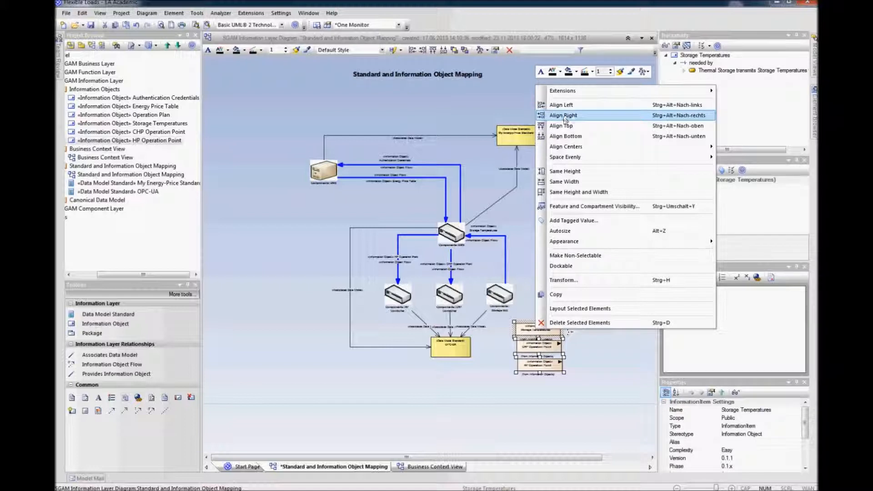
left_click(590, 102)
left_click(597, 220)
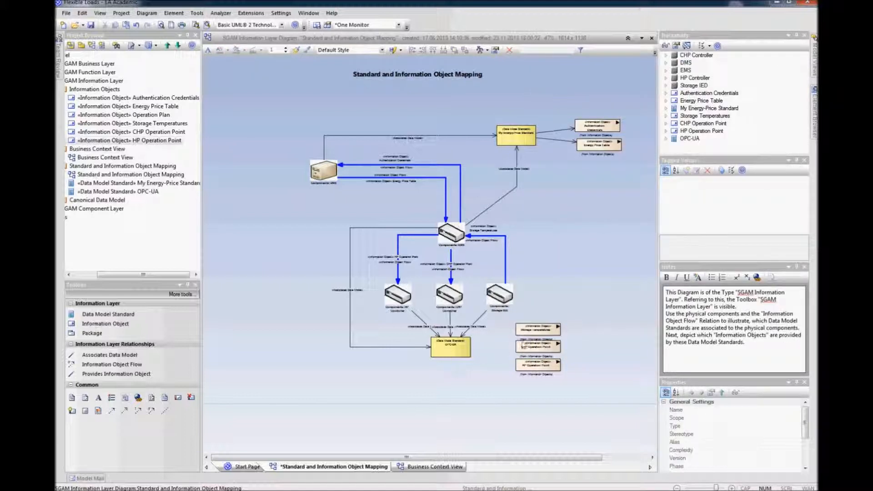
Step: Link OPC-UA to Storage Temperatures, CHP Operation Point and HP Operation Point with Provides Information Object relations
left_click(118, 374)
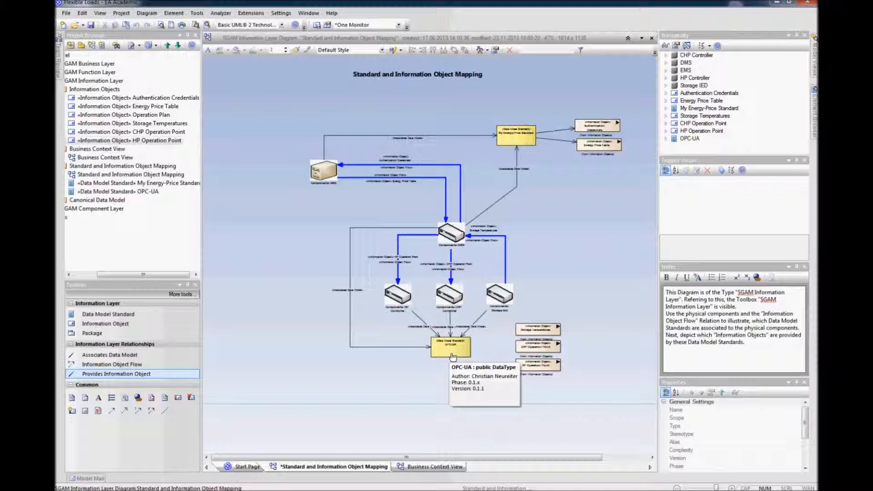
left_click_drag(469, 349, 536, 330)
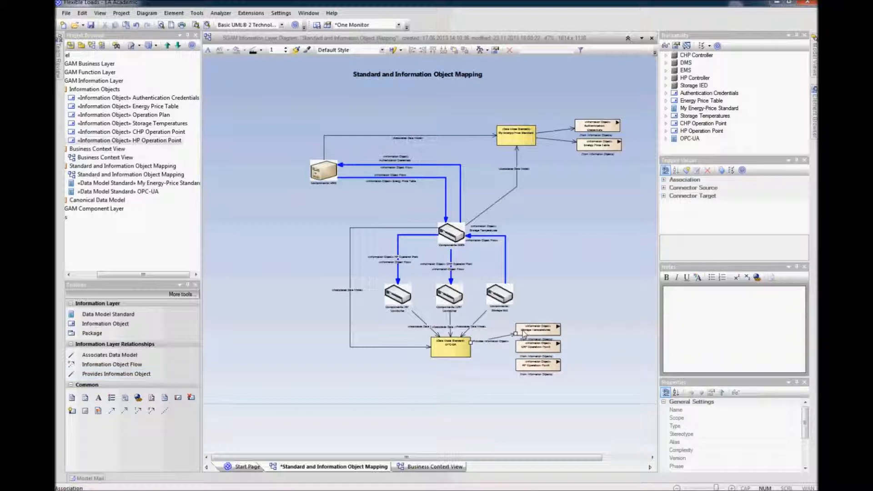
left_click(152, 372)
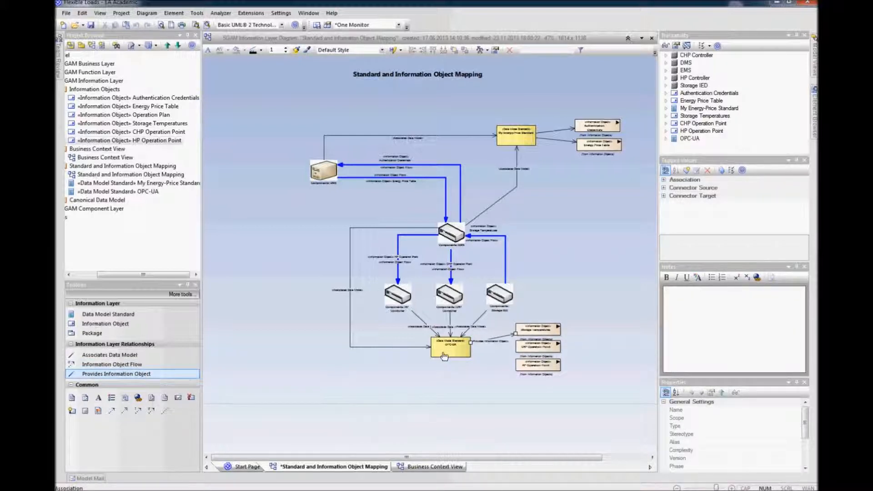
left_click_drag(545, 347, 544, 347)
left_click(132, 373)
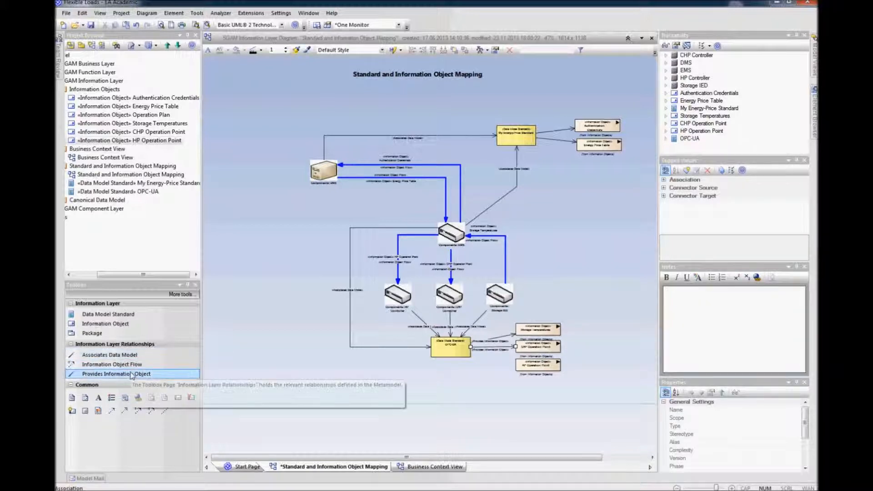
left_click_drag(450, 348, 523, 369)
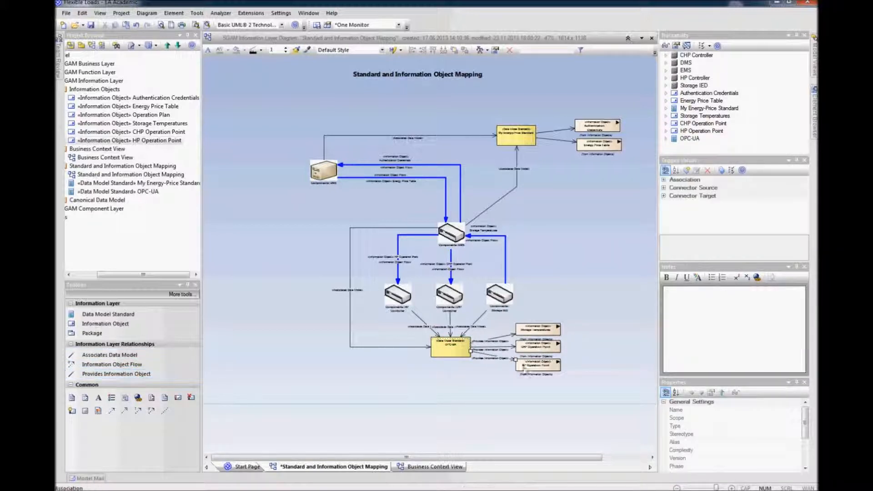
Step: Hide the labels of the three new Provides Information Object connectors and save the model
right_click(502, 360)
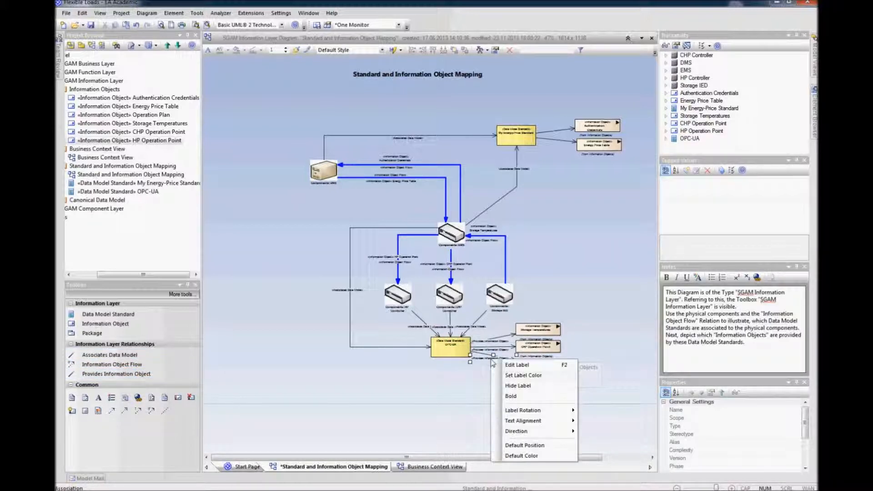
left_click(515, 381)
right_click(502, 351)
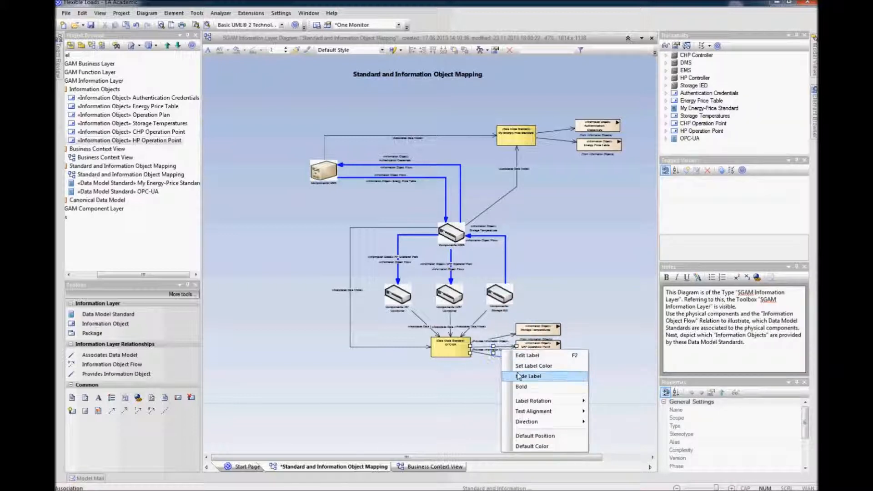
left_click(518, 376)
right_click(498, 343)
left_click(515, 364)
key("ctrl+s")
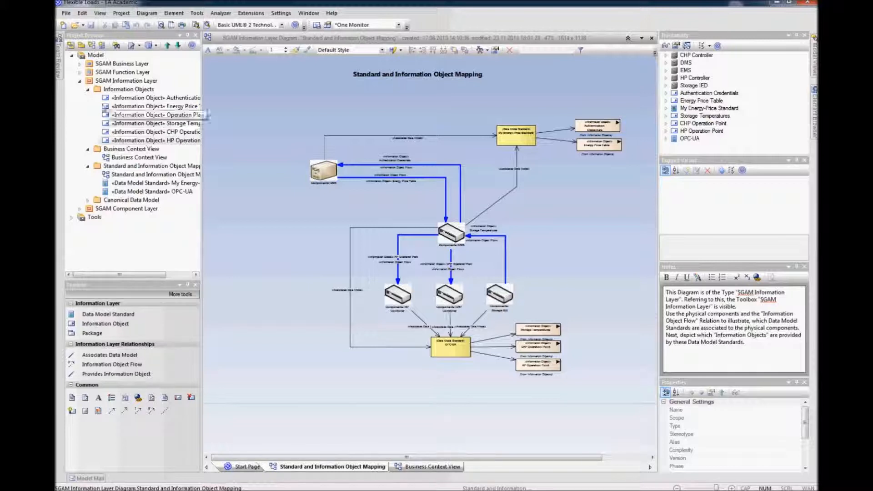
Step: Open the Canonical Data Model diagram from the project browser
left_click(89, 90)
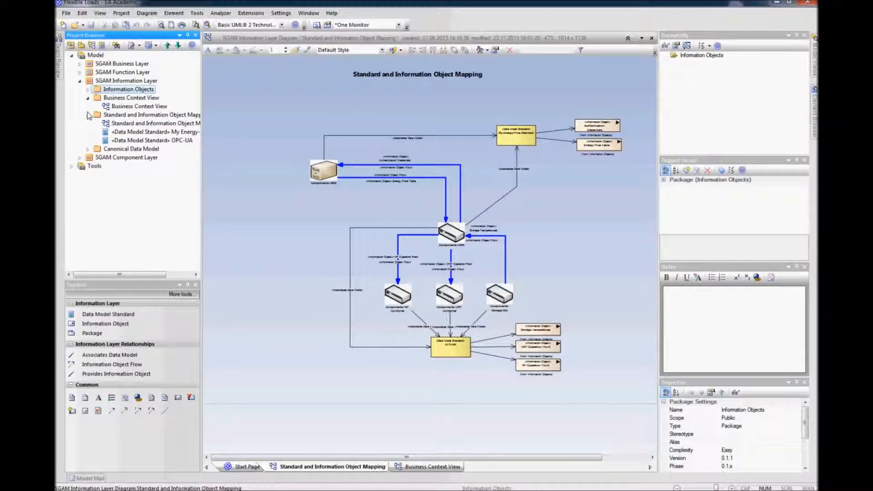
left_click(87, 152)
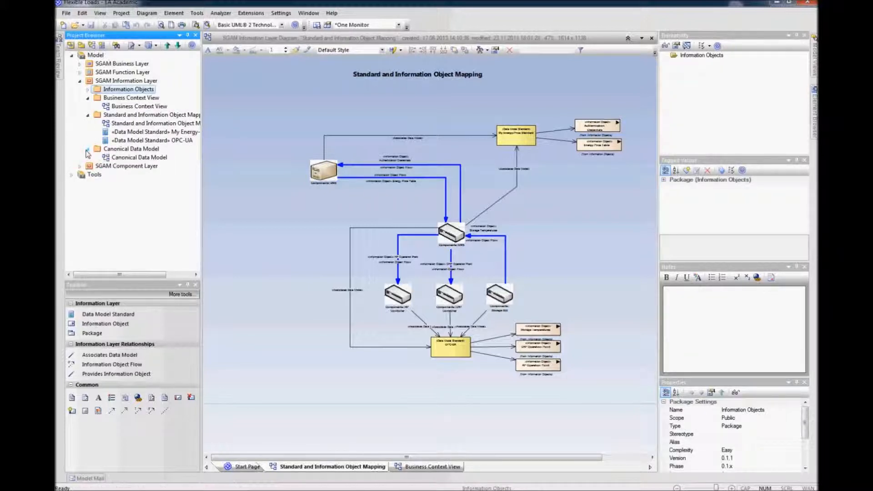
left_click(136, 158)
right_click(136, 158)
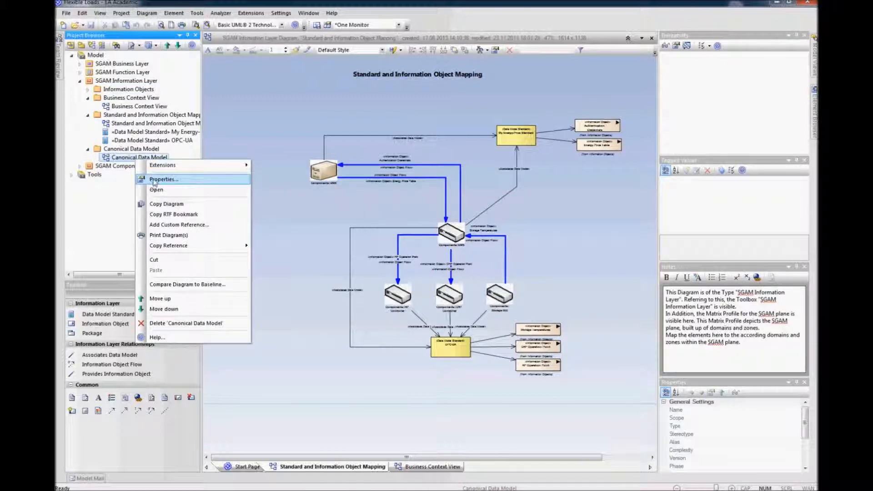
left_click(154, 180)
left_click(505, 316)
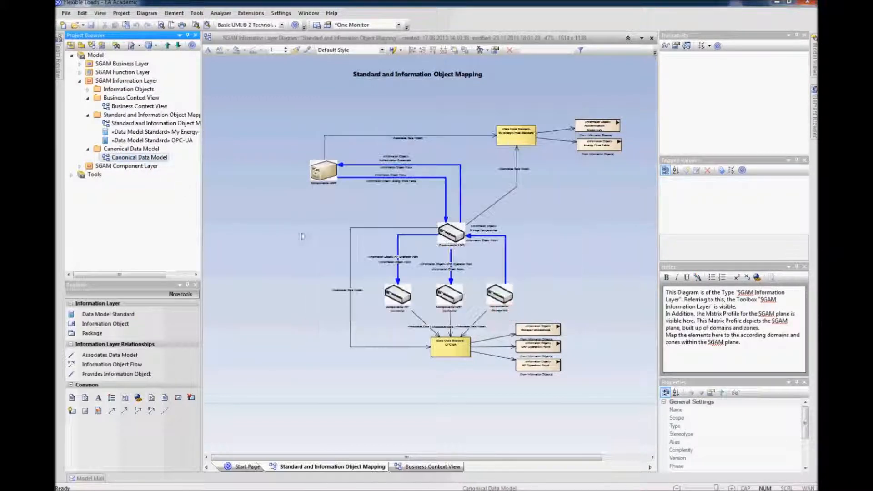
right_click(146, 158)
left_click(169, 188)
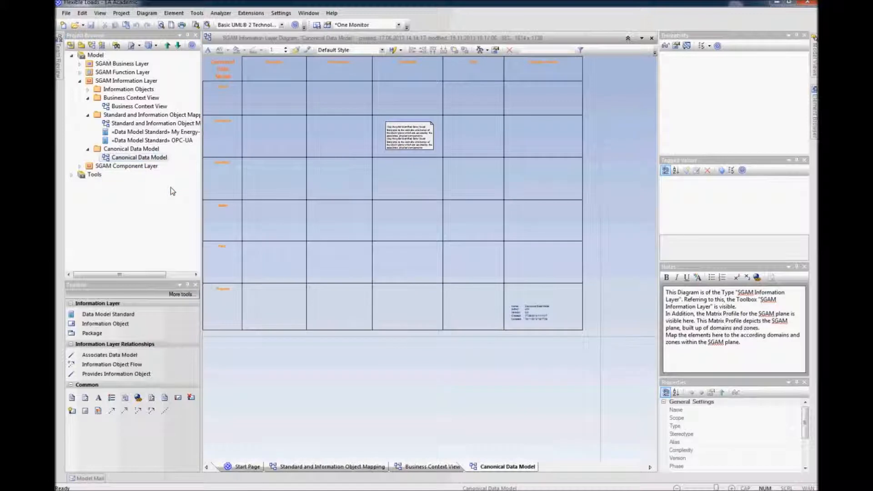
Step: Delete the note and the legend from the Canonical Data Model diagram and reopen the Standard and Information Object Mapping diagram
left_click(404, 133)
key("Delete")
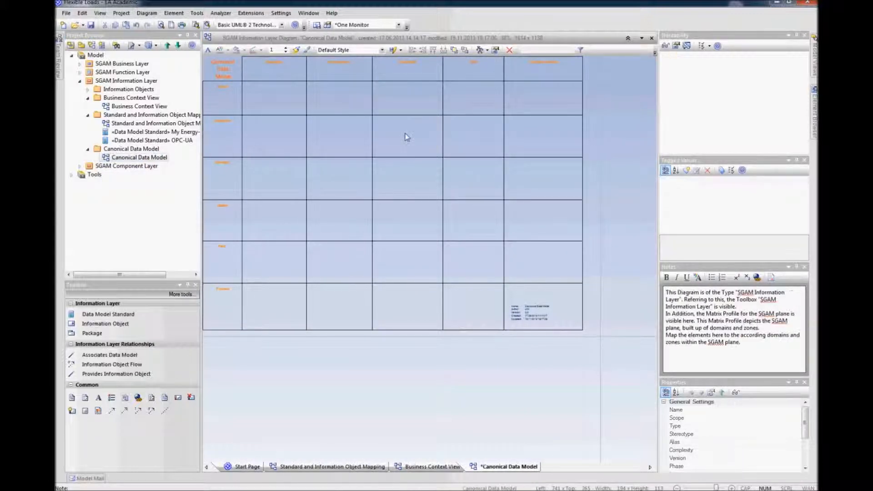
left_click(534, 313)
key("Delete")
left_click(505, 355)
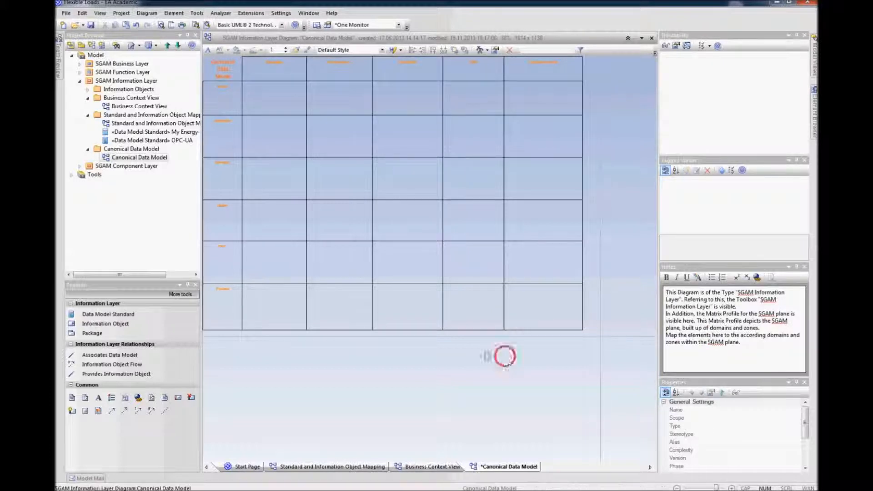
left_click(125, 108)
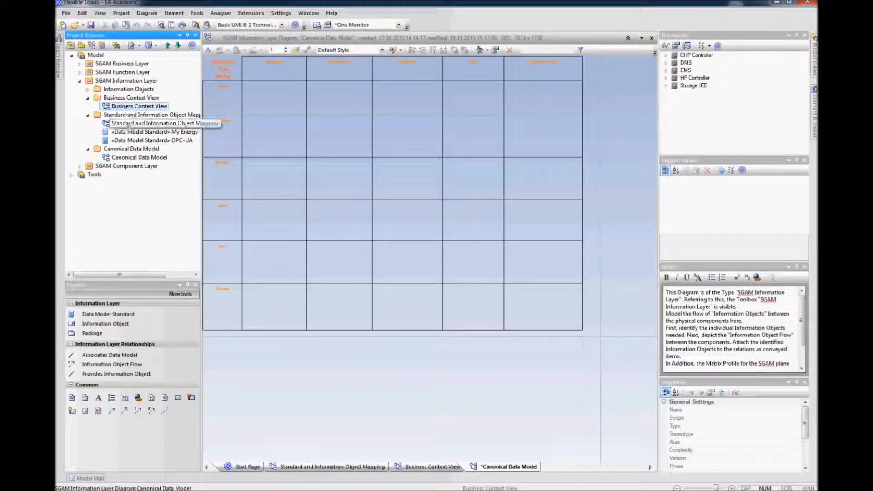
double_click(129, 125)
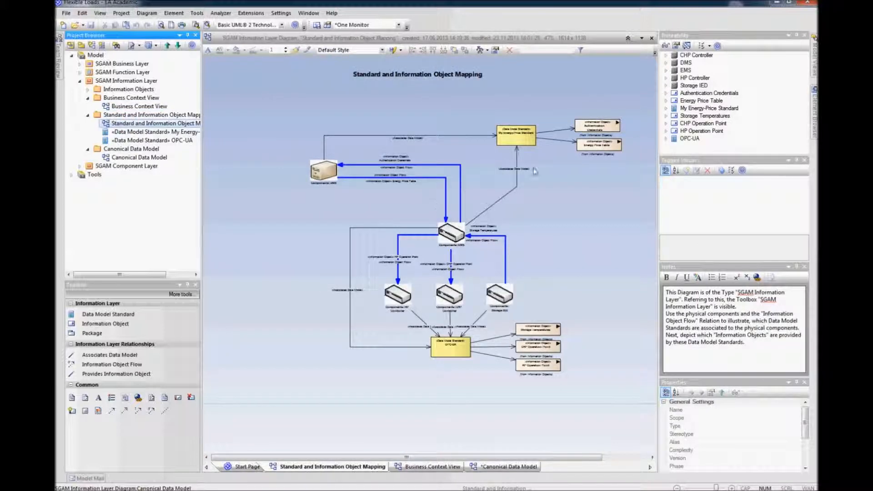
Step: Copy the components and data model standards from the Standard and Information Object Mapping diagram and paste them into the Canonical Data Model diagram
left_click_drag(550, 102, 293, 357)
left_click(557, 329)
left_click(553, 346)
left_click(554, 303)
left_click_drag(287, 119, 509, 387)
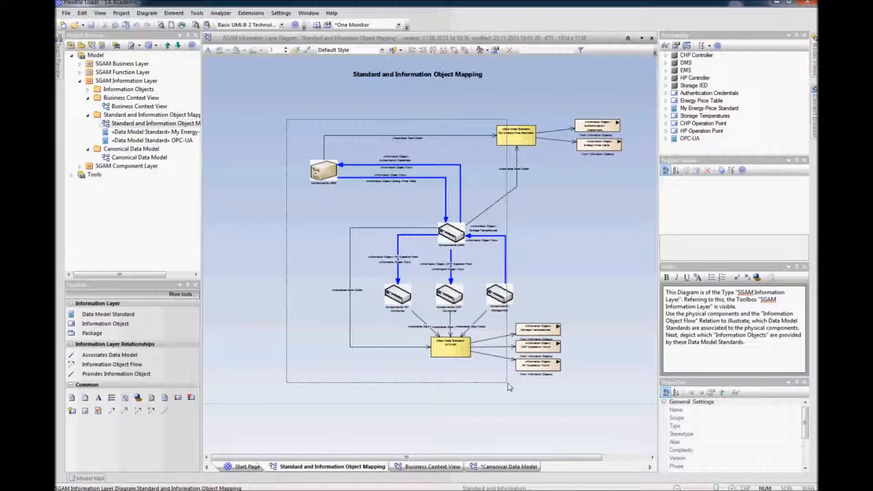
left_click_drag(509, 387, 510, 387)
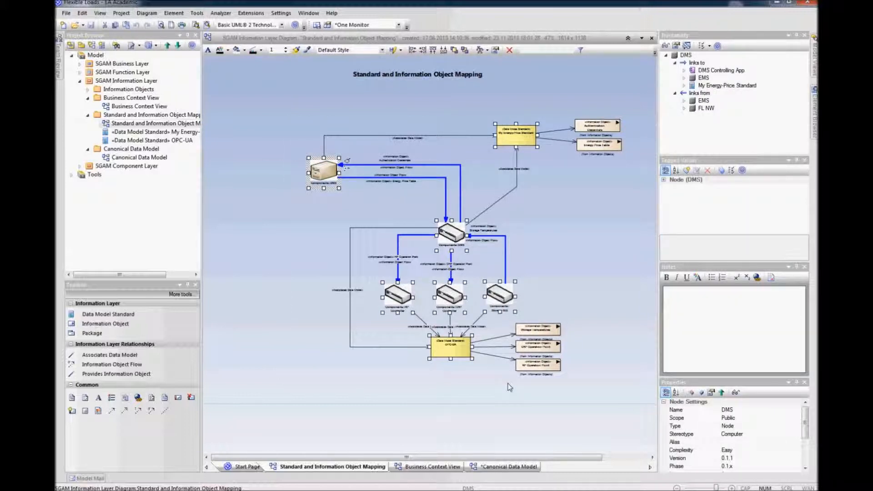
left_click(140, 159)
right_click(140, 159)
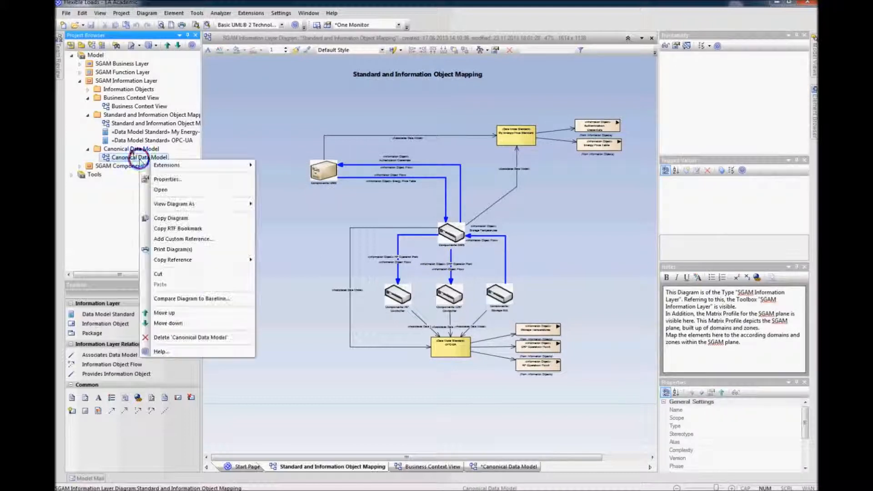
left_click(161, 190)
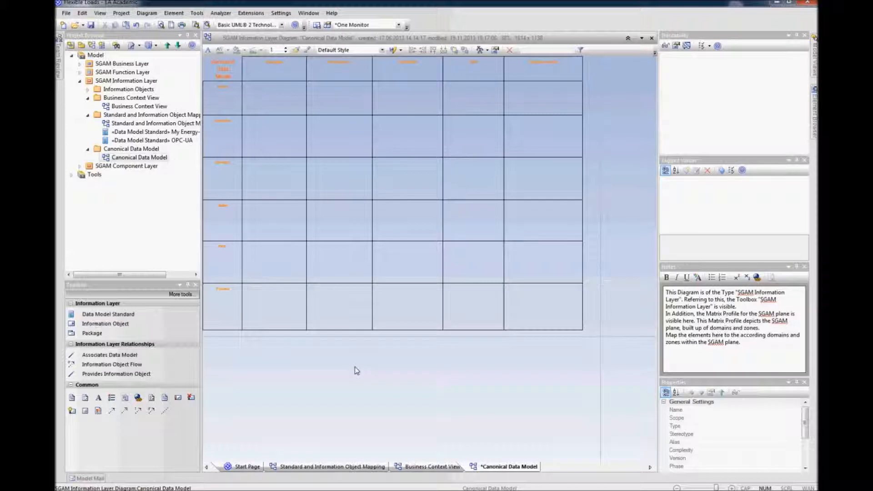
key("ctrl+v")
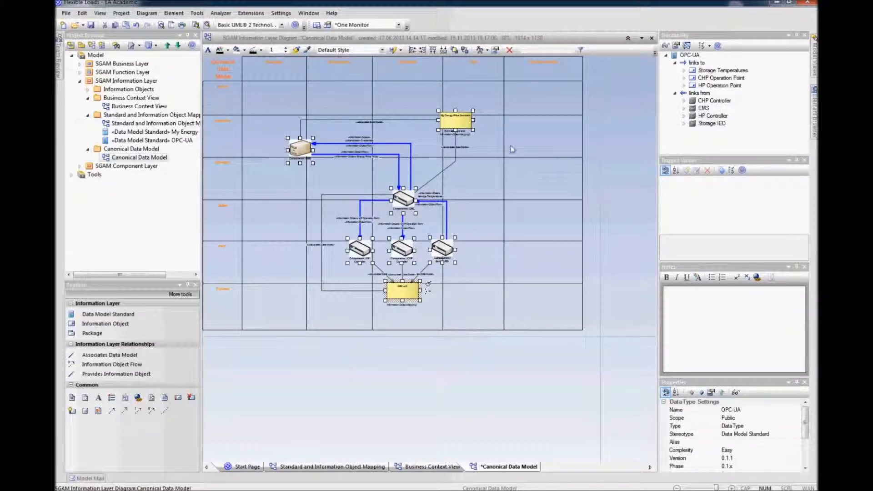
Step: Resize the domain columns of the Canonical Data Model matrix
left_click(495, 417)
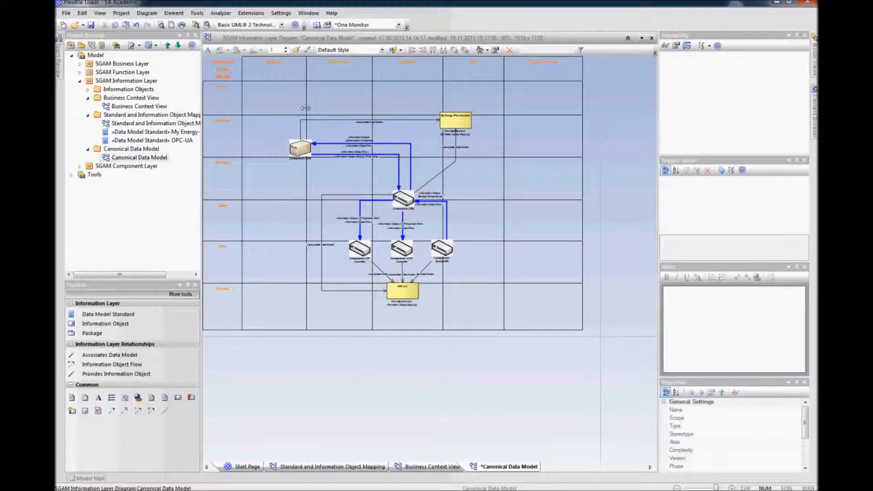
left_click_drag(304, 99, 279, 99)
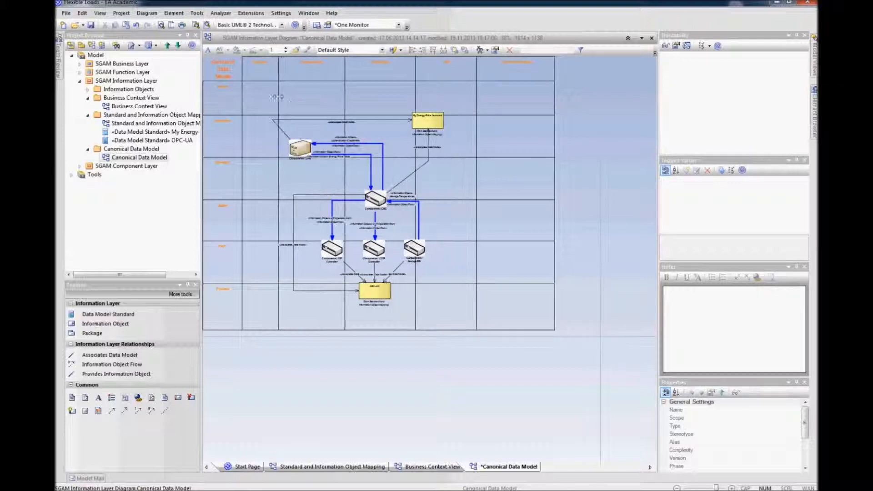
left_click_drag(343, 96, 312, 95)
left_click_drag(445, 96, 544, 100)
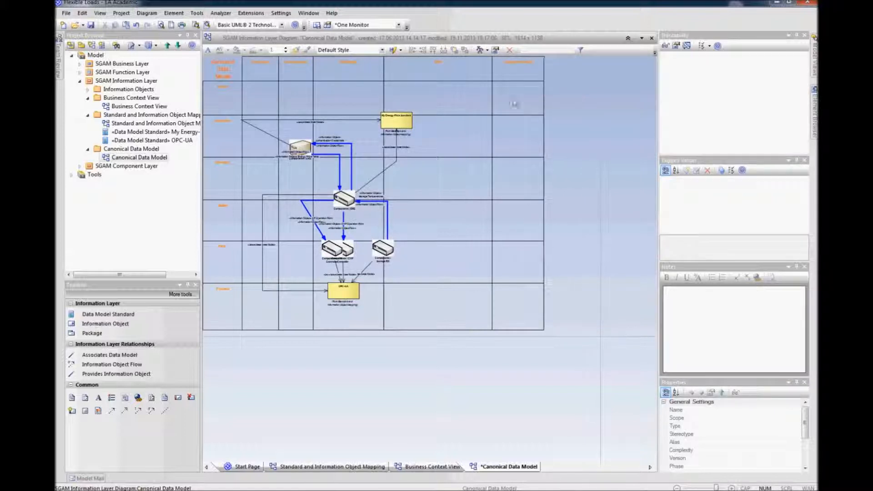
left_click_drag(382, 96, 429, 96)
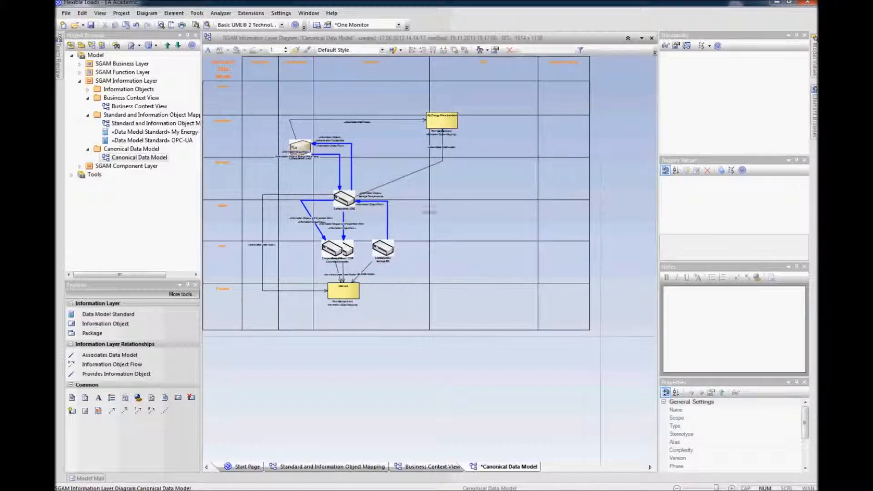
Step: Rearrange the pasted components and standards into their domain and zone cells of the matrix
left_click_drag(601, 135, 447, 272)
left_click(457, 391)
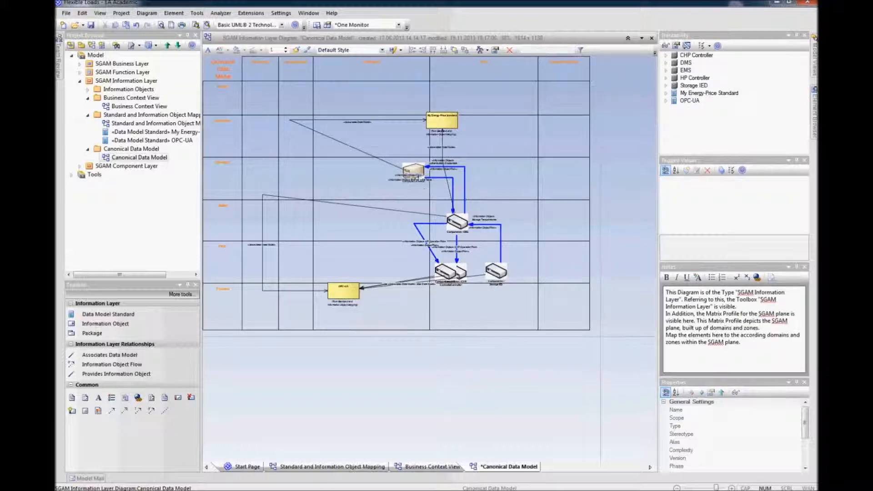
left_click_drag(414, 172, 395, 172)
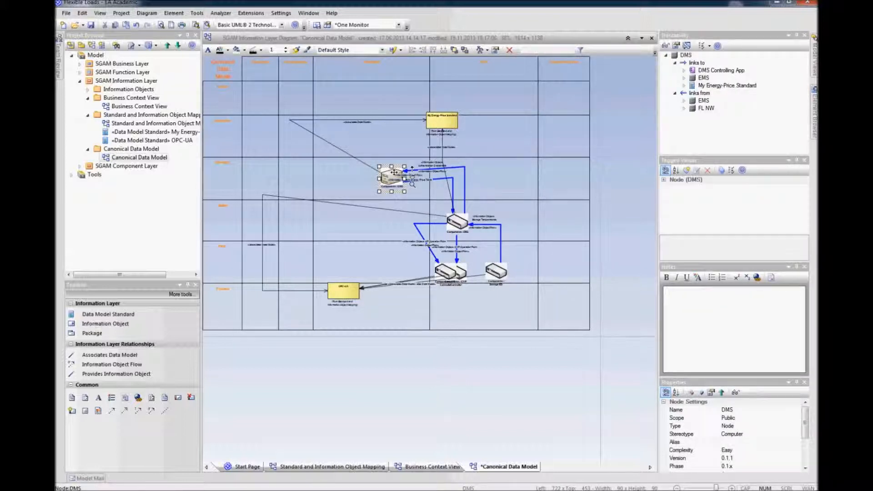
left_click(491, 377)
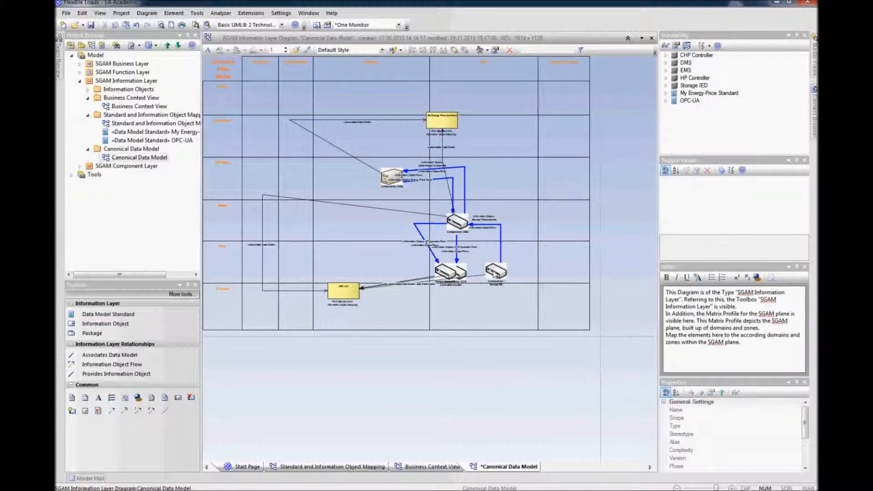
left_click(512, 274)
left_click_drag(512, 275, 512, 269)
left_click_drag(465, 270, 481, 268)
left_click(453, 267)
left_click_drag(459, 222, 478, 219)
left_click(486, 361)
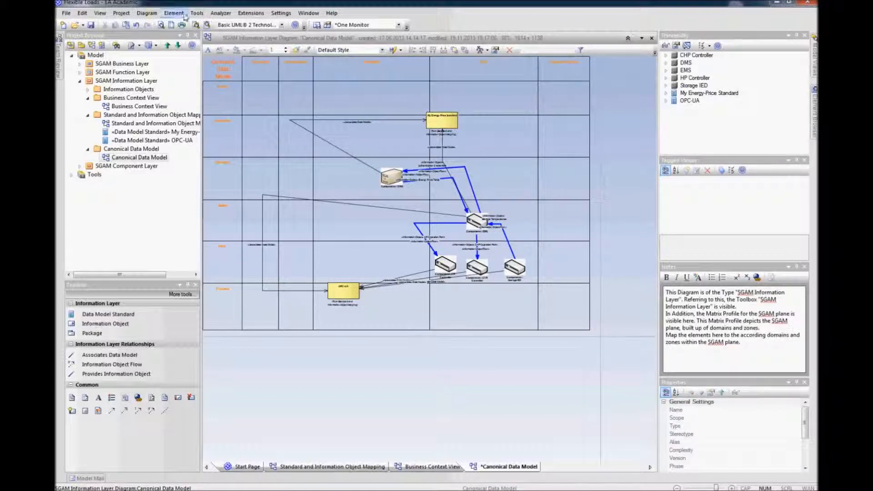
Step: Hide all association and information flow relations on the diagram using Set Visible Relations
left_click(151, 15)
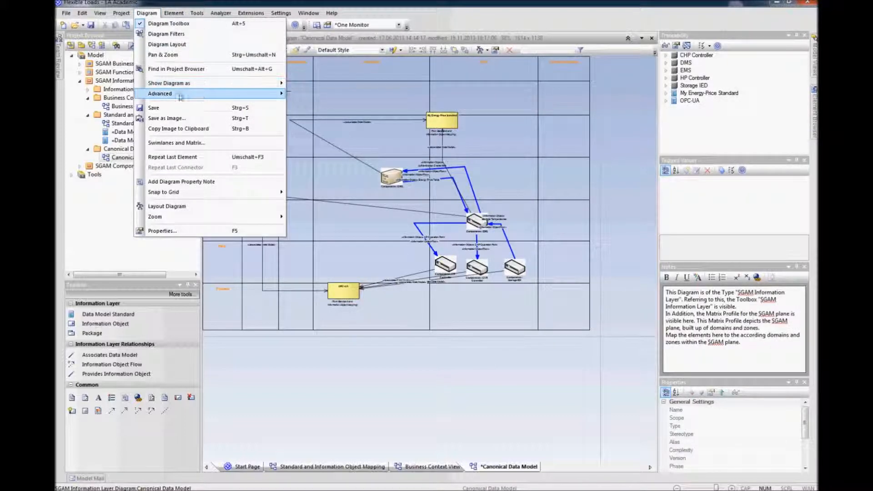
mouse_move(163, 94)
left_click(352, 144)
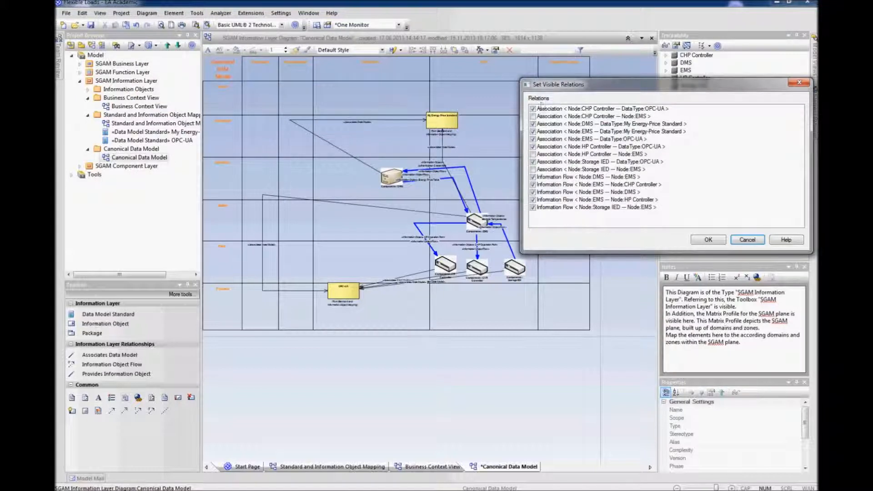
left_click(536, 109)
left_click(533, 124)
left_click(532, 131)
left_click(533, 139)
left_click(533, 146)
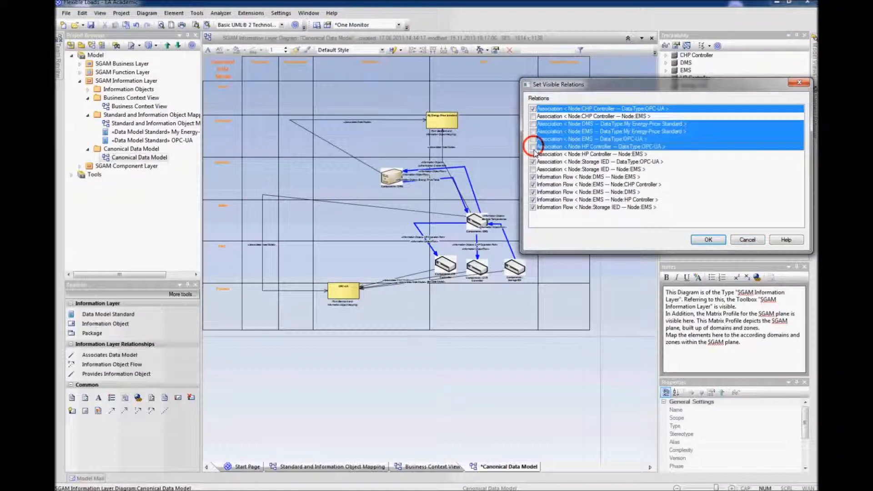
left_click(533, 161)
left_click(533, 177)
left_click(533, 184)
left_click(533, 192)
left_click(532, 200)
left_click(533, 207)
left_click(532, 110)
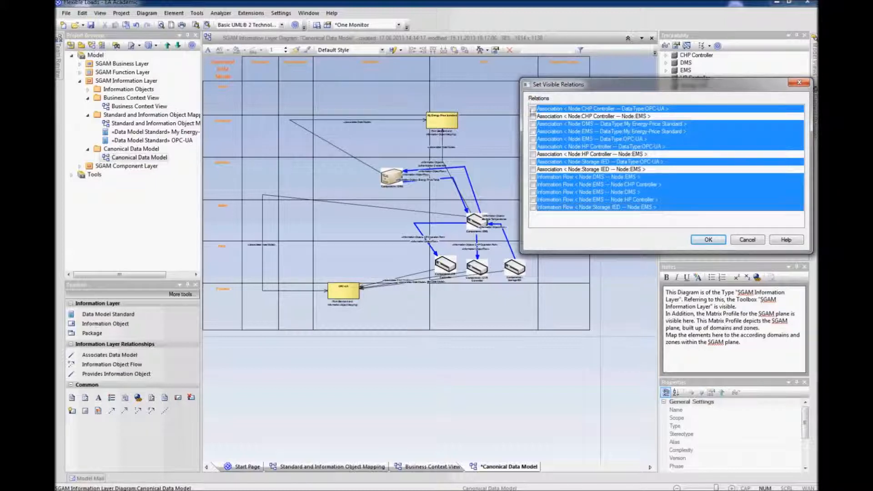
left_click(700, 239)
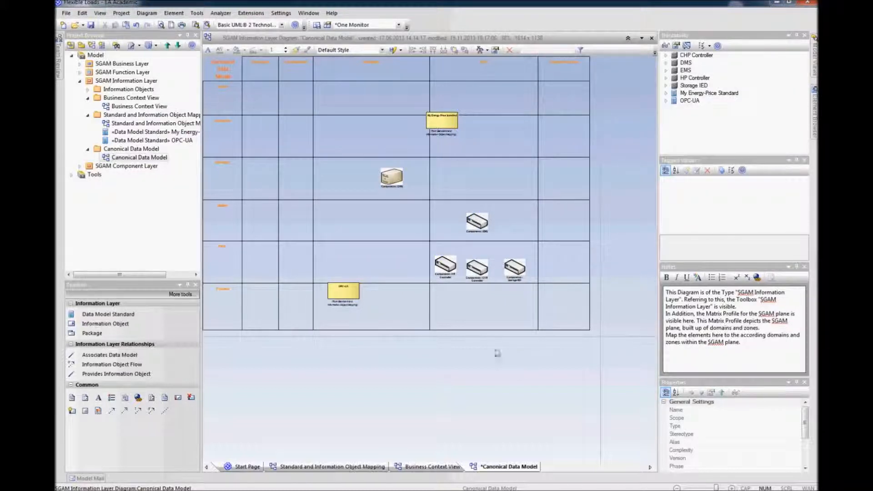
Step: Move OPC-UA into the DER domain's Process zone and shift DMS slightly left
left_click_drag(348, 300, 470, 306)
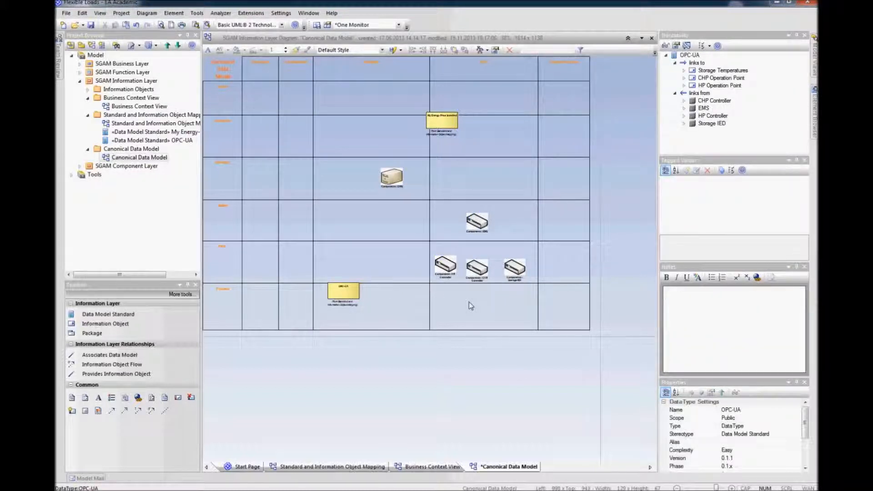
left_click(483, 268)
left_click(481, 221)
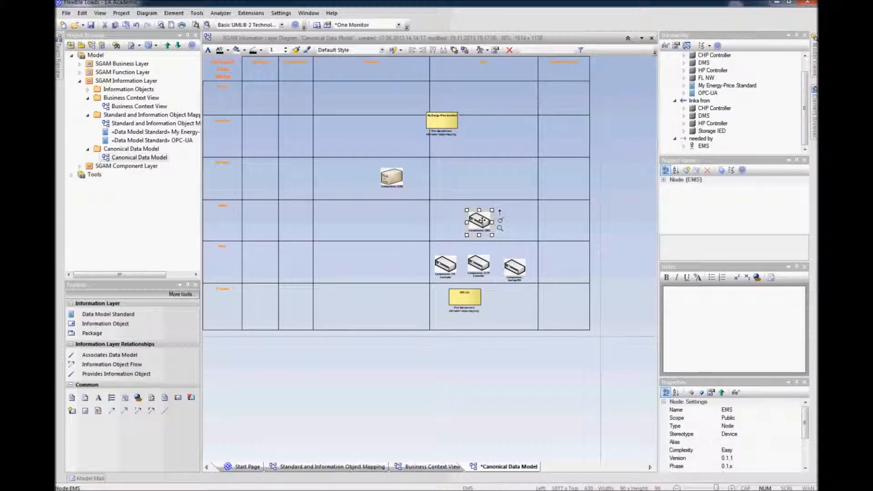
left_click_drag(392, 177, 372, 178)
left_click(473, 382)
Step: Enlarge OPC-UA to span the Station and Field zones of the DER domain and adjust the components
left_click_drag(462, 298, 526, 212)
left_click_drag(437, 264, 434, 271)
left_click(492, 241)
left_click_drag(485, 210, 485, 220)
Step: Move My Energy-Price Standard to the Operation zone, stretch it across the Distribution and DER domains, and save
left_click_drag(440, 132, 512, 180)
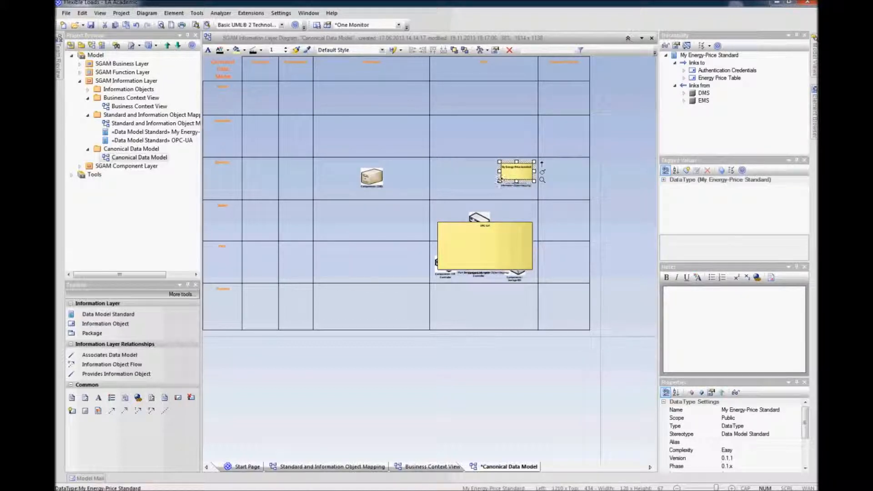
left_click_drag(499, 181, 323, 219)
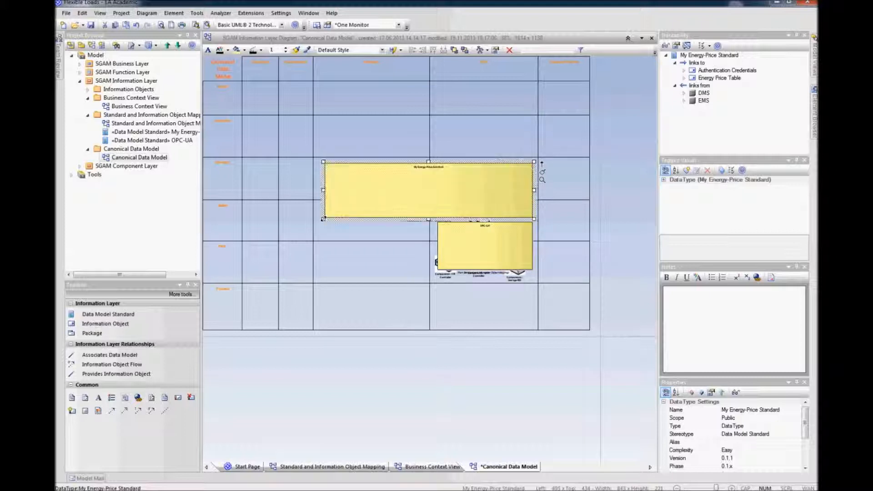
left_click(512, 436)
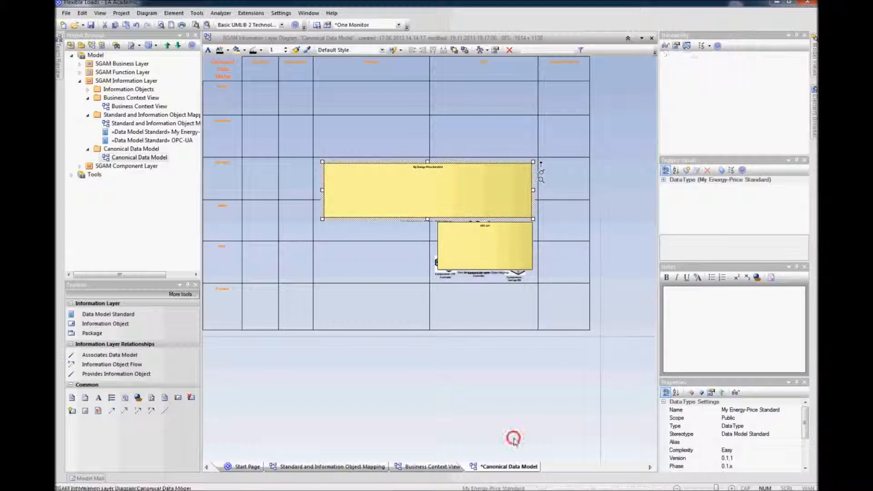
key("ctrl+s")
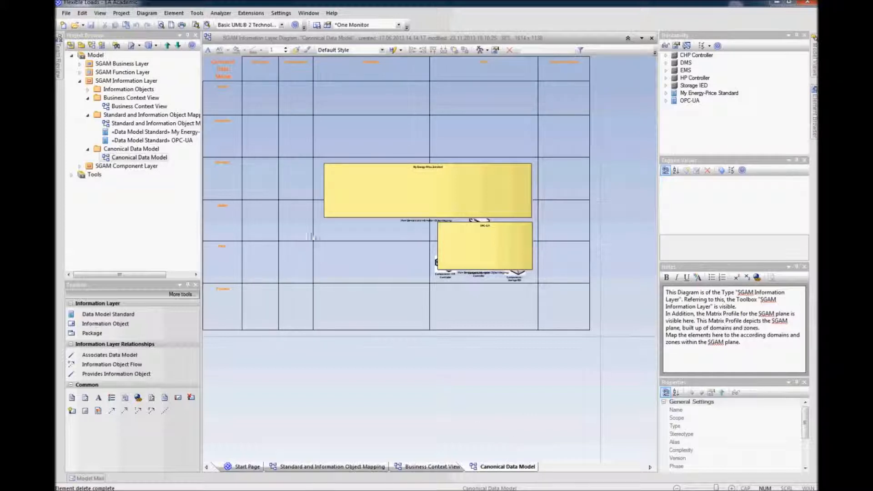
Step: Add the SGAM Communication Layer model pattern from the SGAM Toolbox technology to the project, saving open diagrams
left_click(88, 102)
left_click(88, 106)
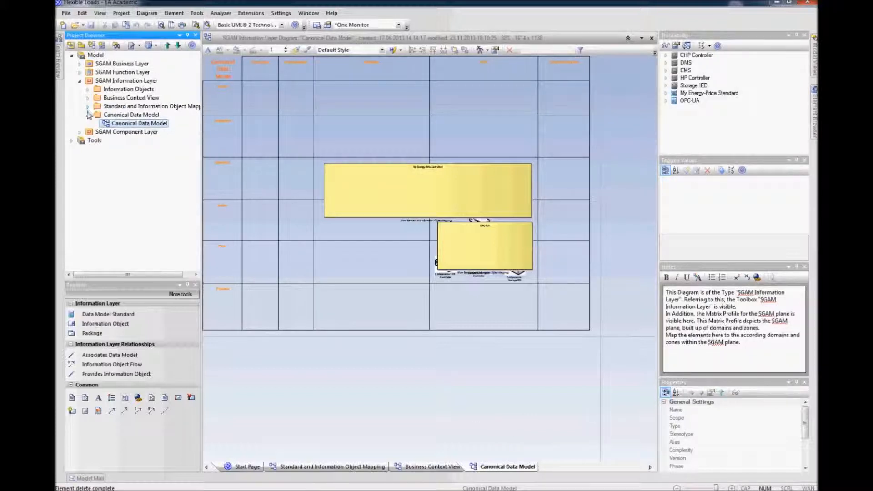
left_click(88, 116)
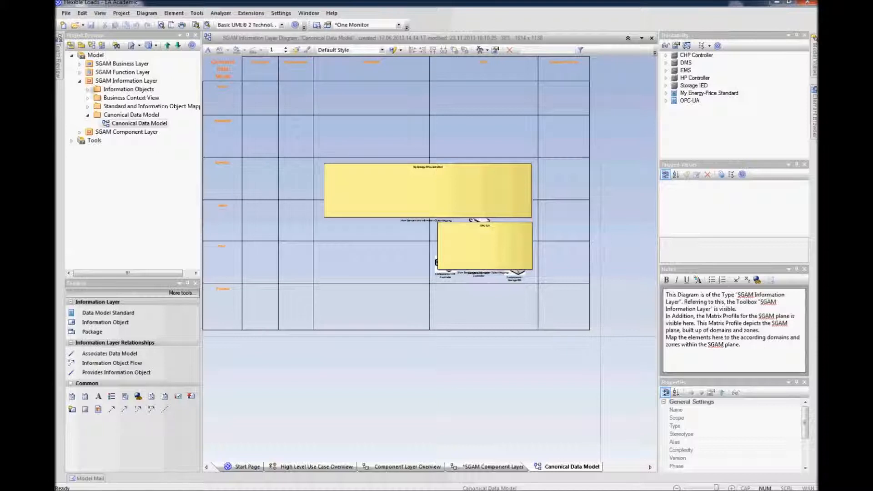
left_click(79, 82)
left_click(89, 56)
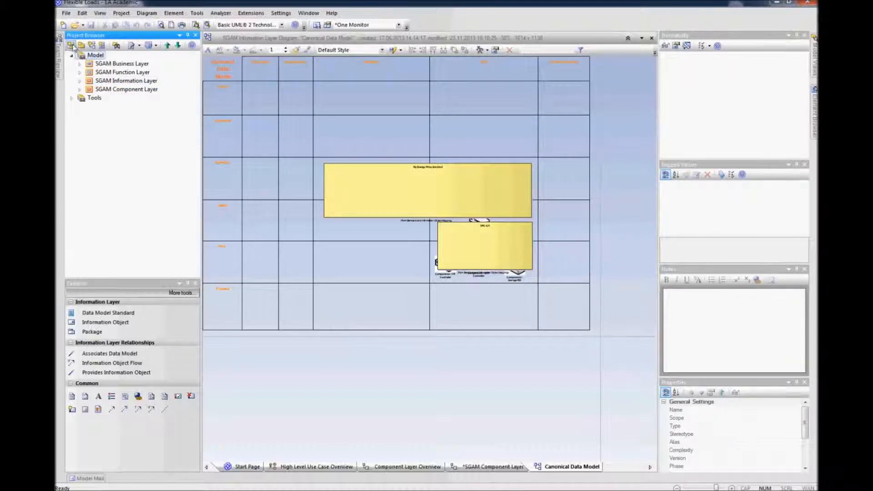
left_click(72, 45)
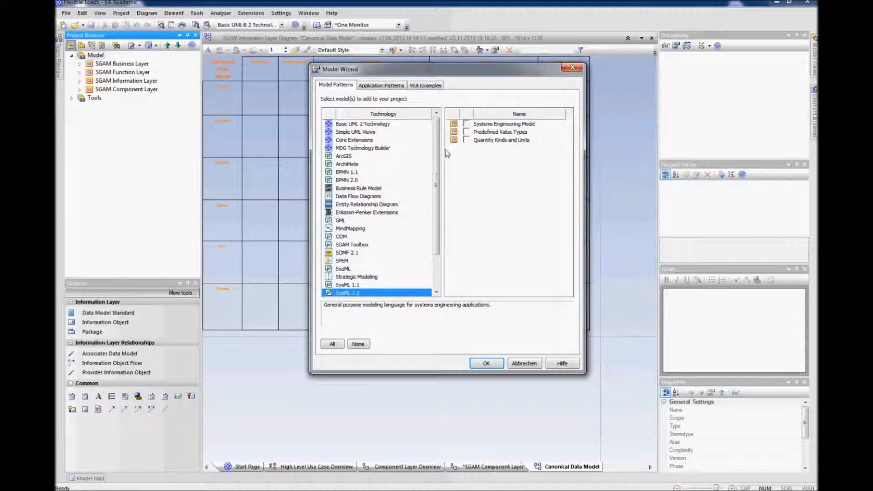
scroll(435, 150, "down", 2)
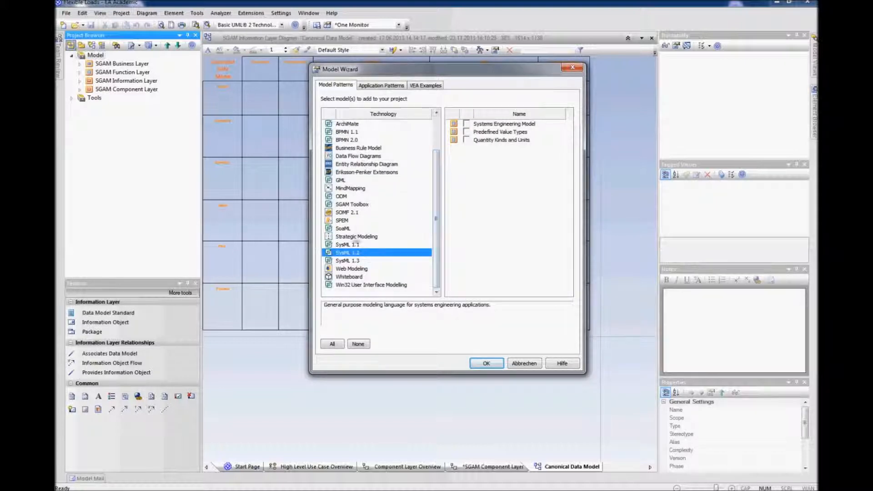
left_click(349, 205)
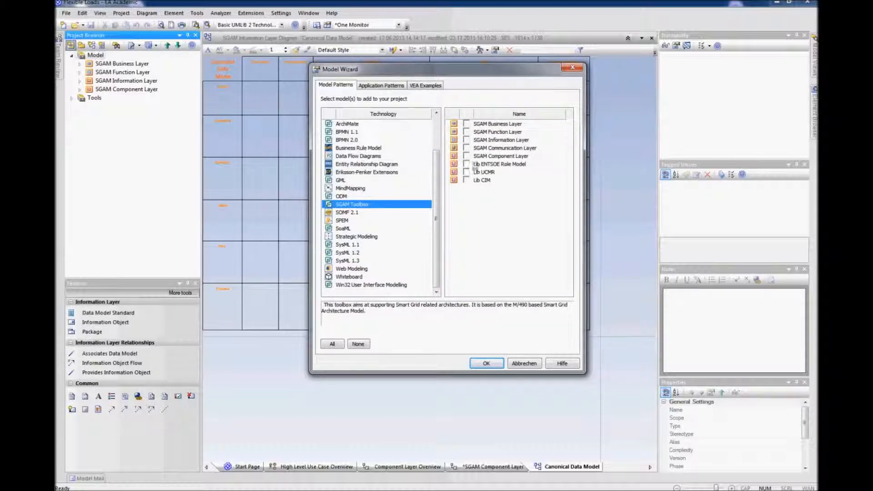
left_click(466, 149)
left_click(476, 368)
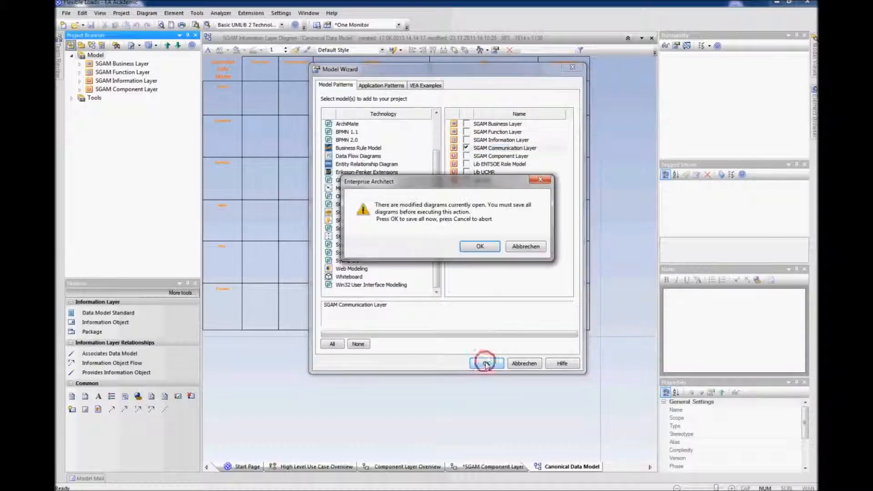
left_click(485, 247)
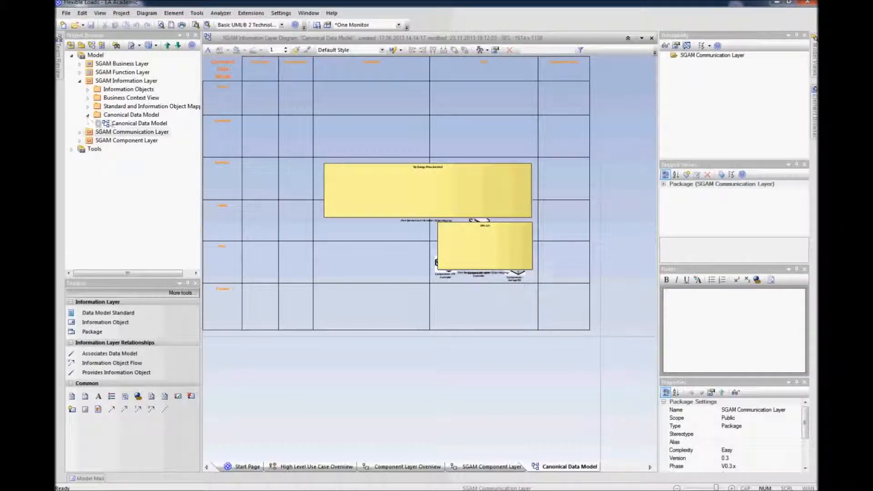
Step: Open the SGAM Communication Layer diagram from the new SGAM Communication Layer package
left_click(82, 81)
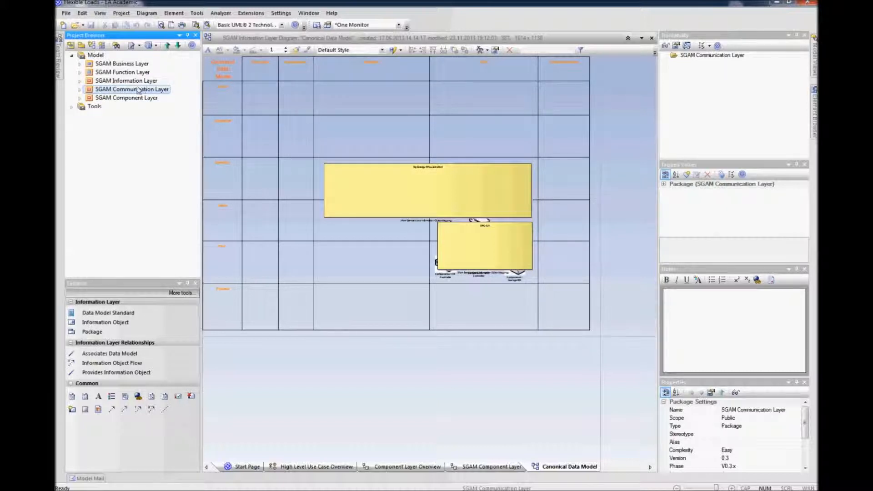
left_click(80, 89)
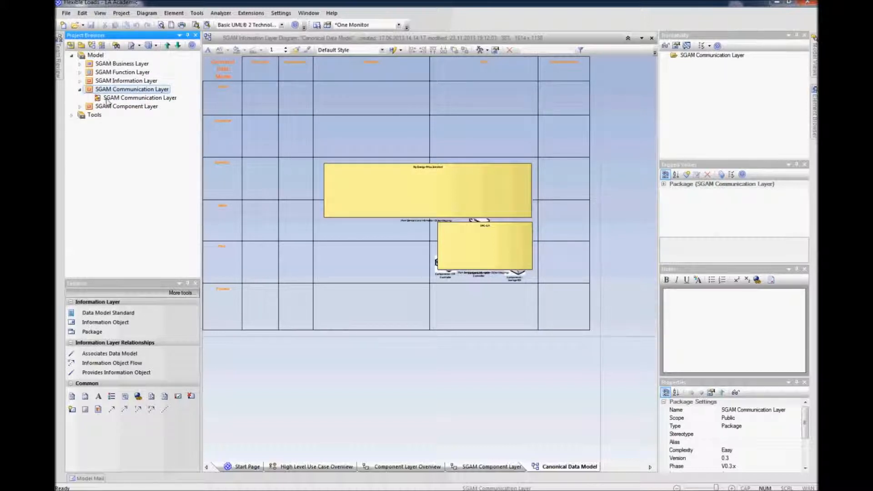
left_click(107, 98)
right_click(107, 99)
left_click(130, 133)
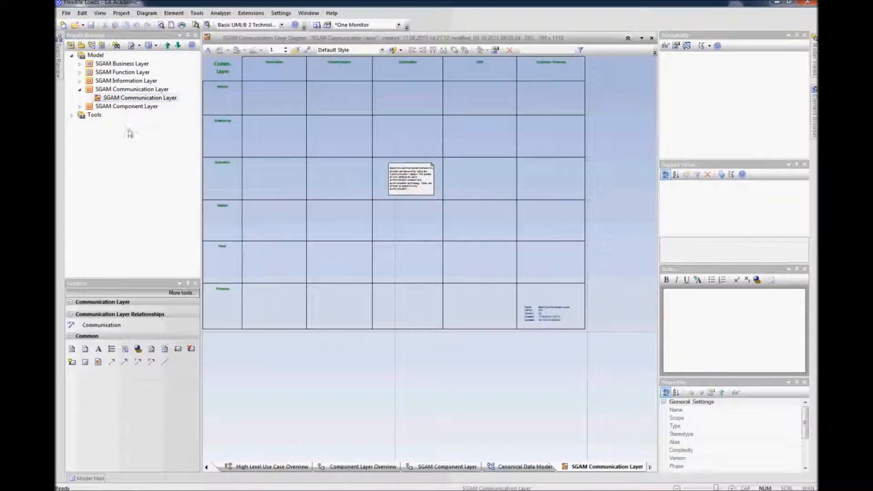
Step: Delete the two template notes from the SGAM Communication Layer diagram
left_click(407, 189)
key("Delete")
left_click(544, 314)
key("Delete")
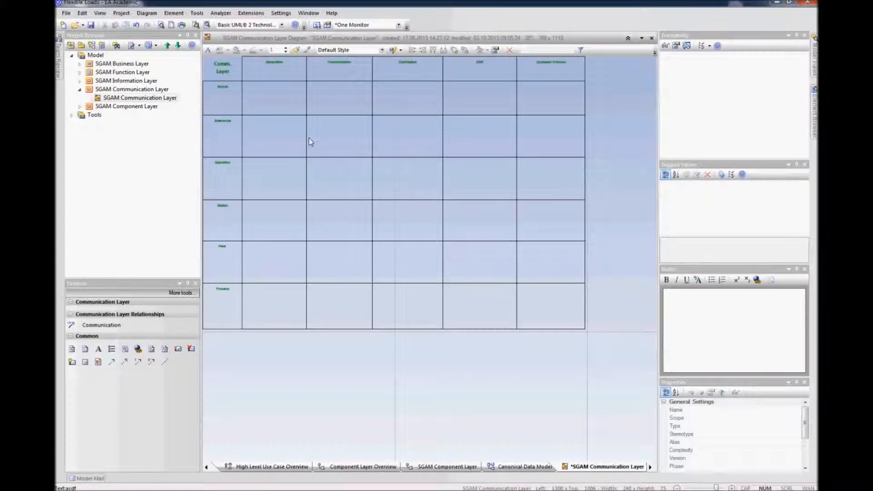
Step: Resize the domain columns, narrowing Generation, Transmission and Customer Premises and widening Distribution and DER
left_click_drag(306, 136, 282, 138)
left_click_drag(344, 141, 327, 138)
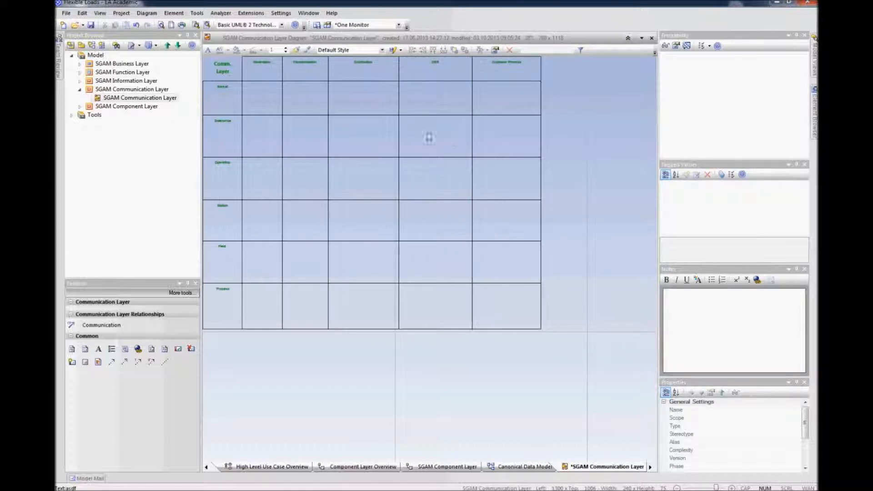
left_click_drag(540, 139, 521, 136)
left_click_drag(471, 179, 514, 181)
left_click_drag(397, 180, 418, 180)
left_click(450, 378)
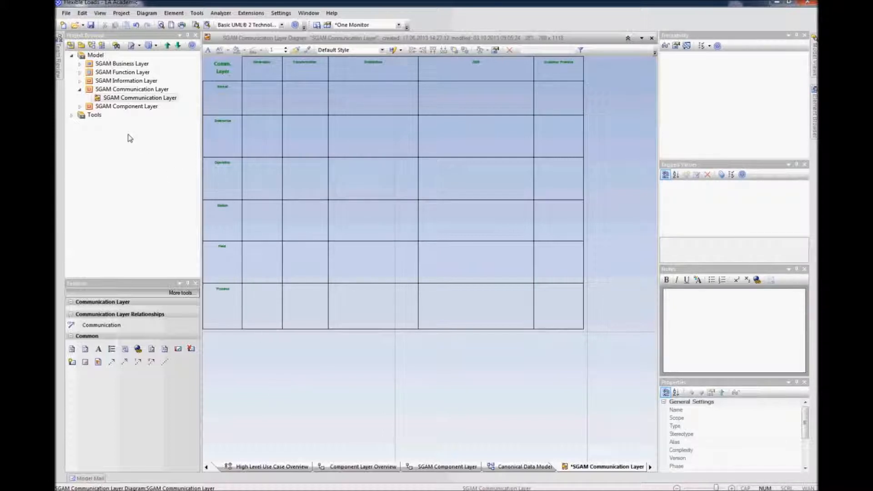
Step: Bring the DMS, EMS and DER controller components from the Business Context View diagram into the SGAM Communication Layer diagram
left_click(80, 82)
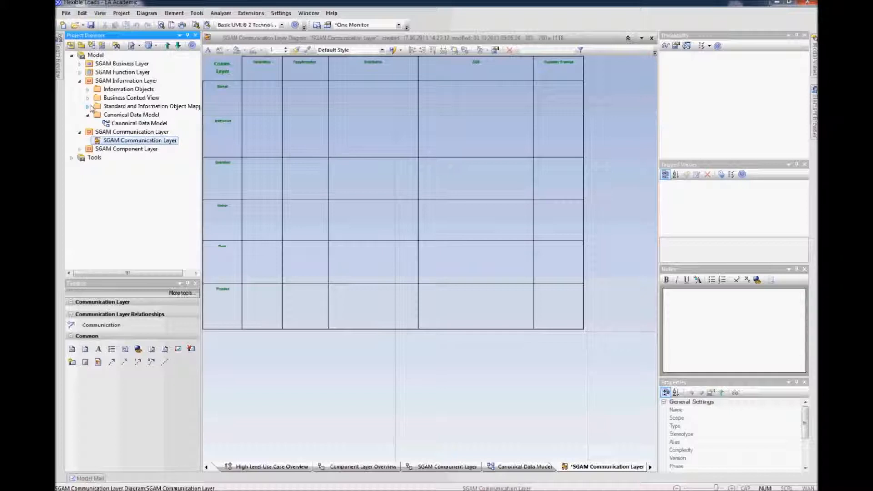
left_click(88, 98)
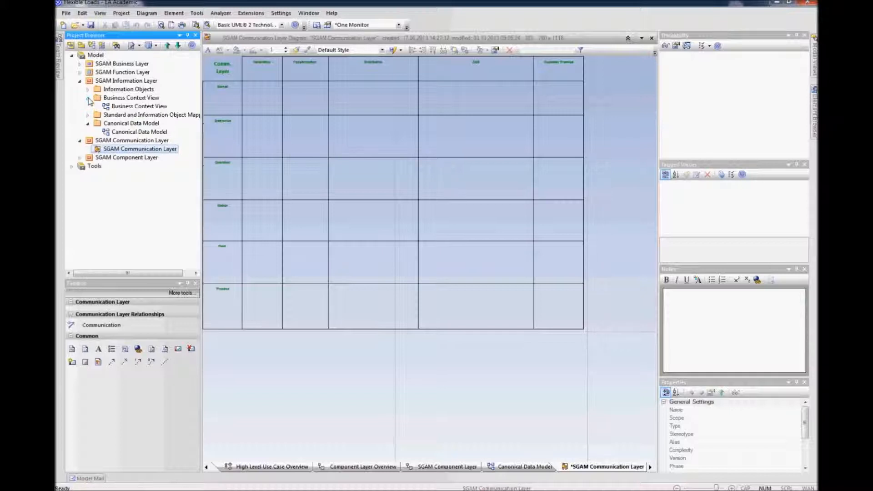
right_click(120, 107)
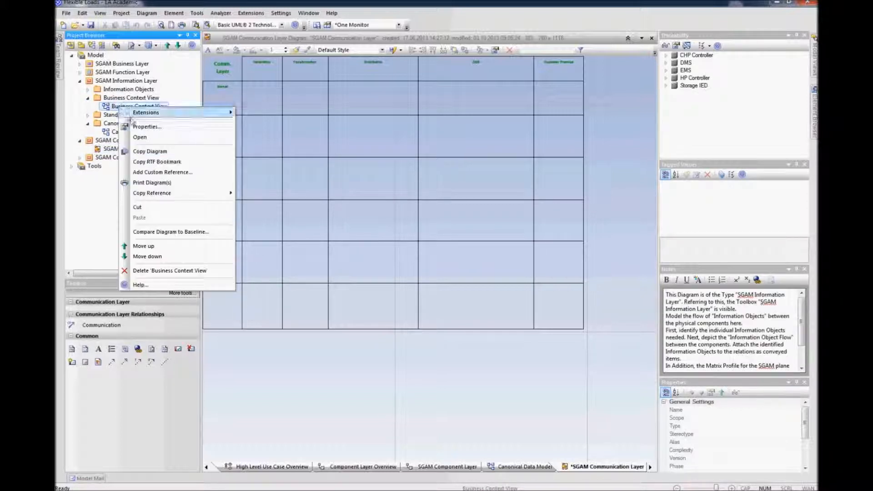
left_click(142, 137)
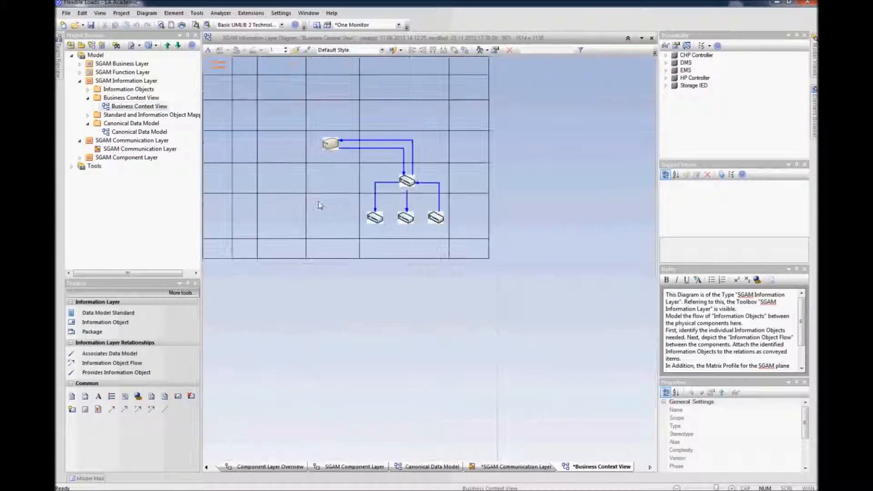
left_click_drag(536, 122, 317, 231)
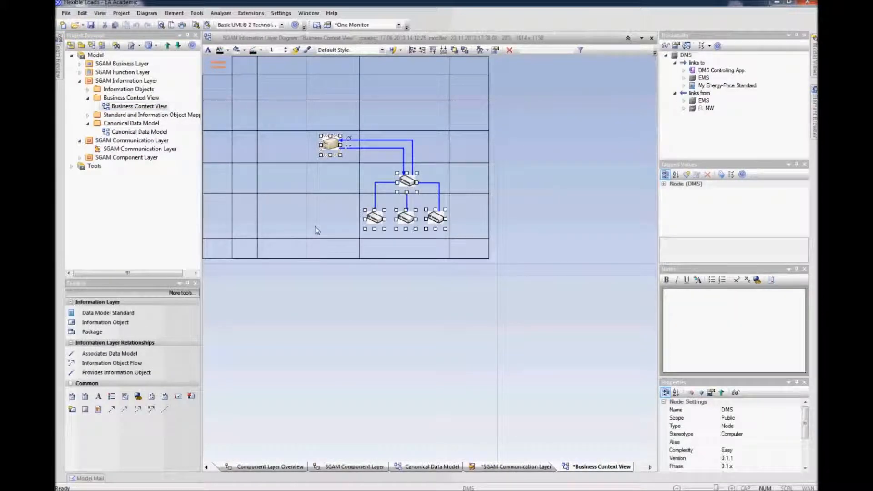
right_click(129, 149)
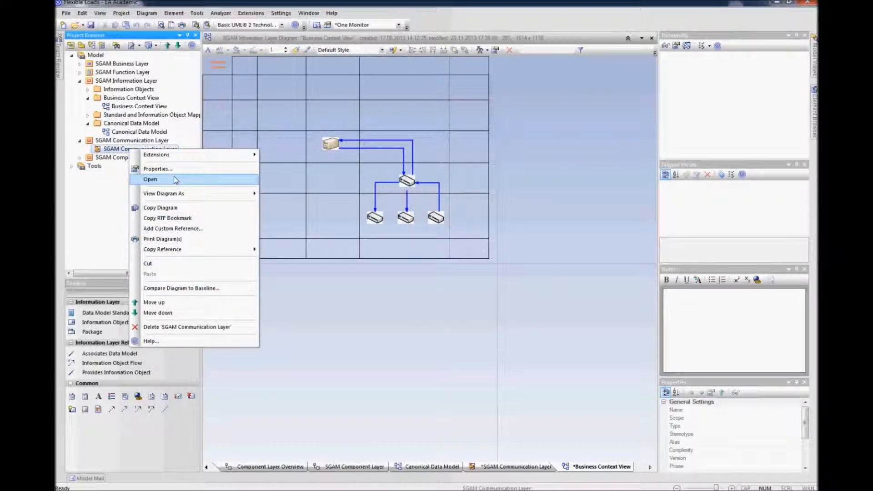
left_click(173, 179)
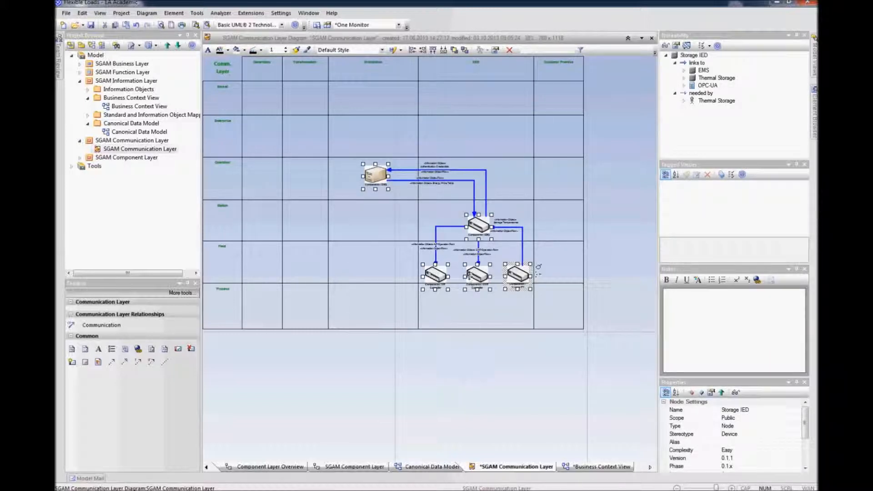
left_click(468, 272)
left_click_drag(469, 268, 469, 268)
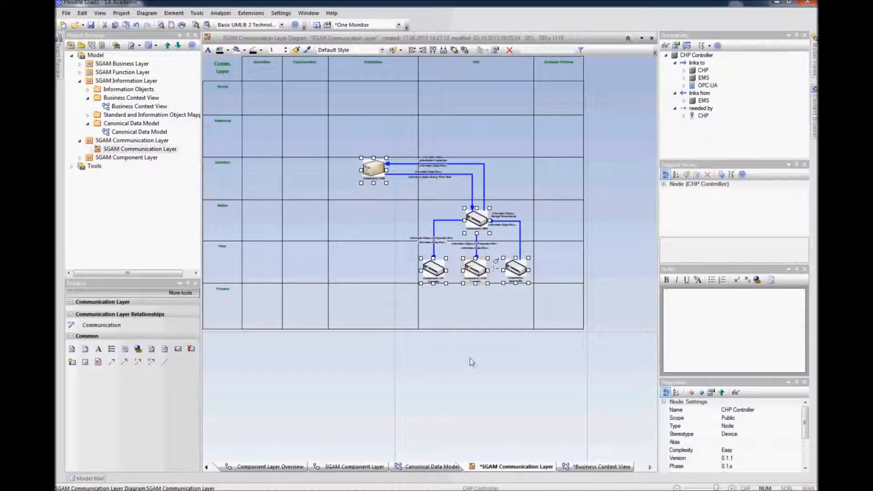
left_click(471, 376)
left_click(373, 170)
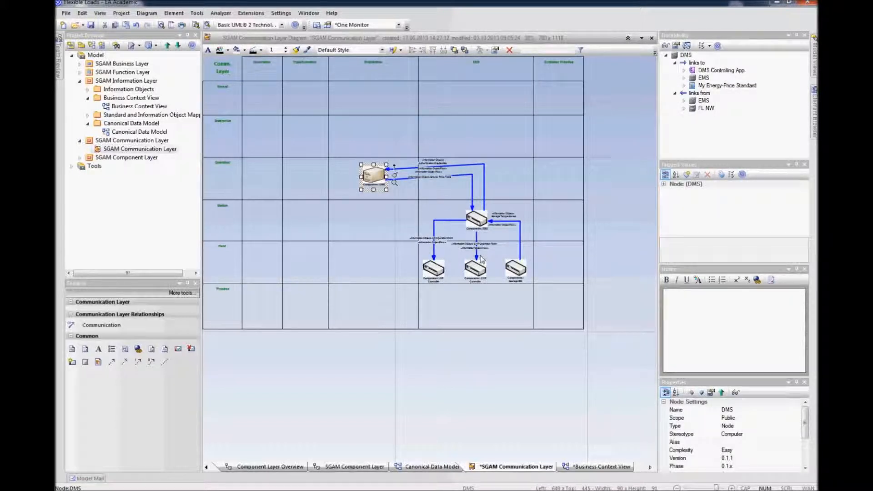
left_click(471, 356)
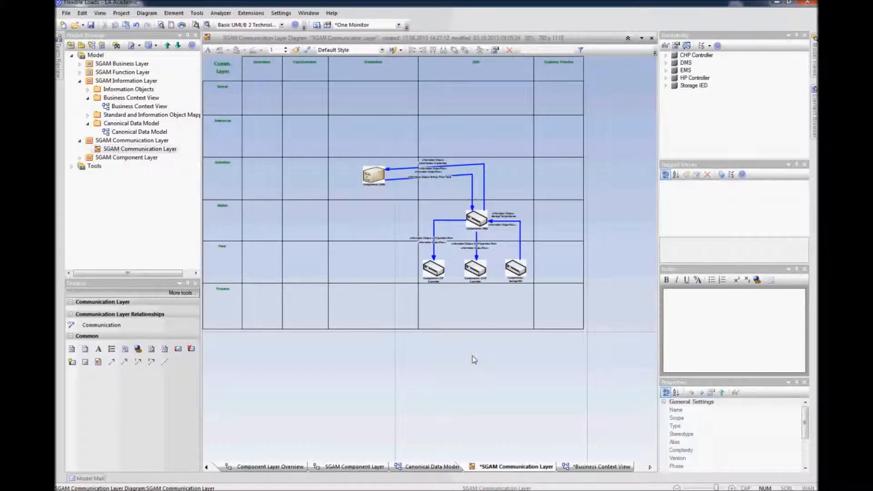
Step: Hide all information flow relations in the SGAM Communication Layer diagram using the visible relations settings
scroll(472, 356, "up", 2)
scroll(471, 356, "down", 2)
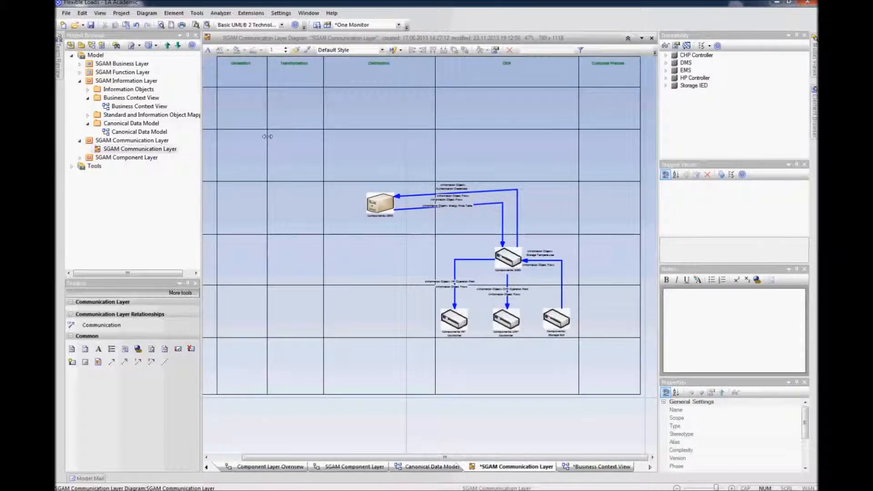
left_click(146, 13)
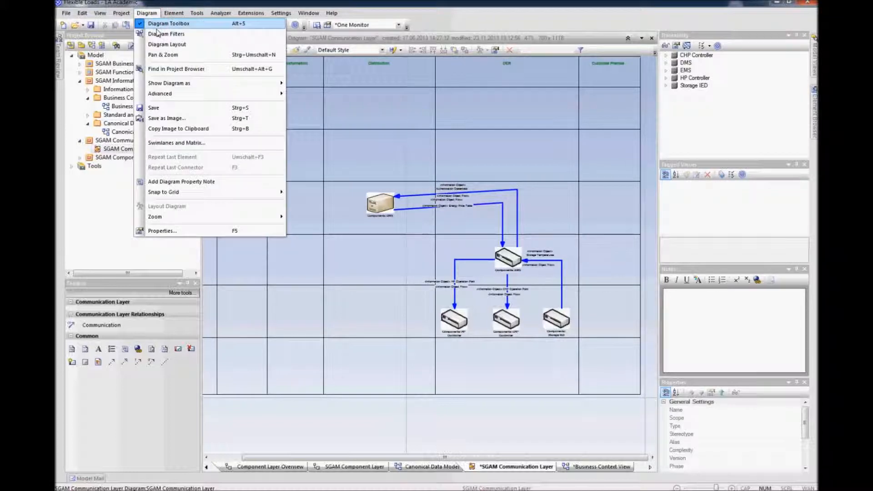
mouse_move(172, 94)
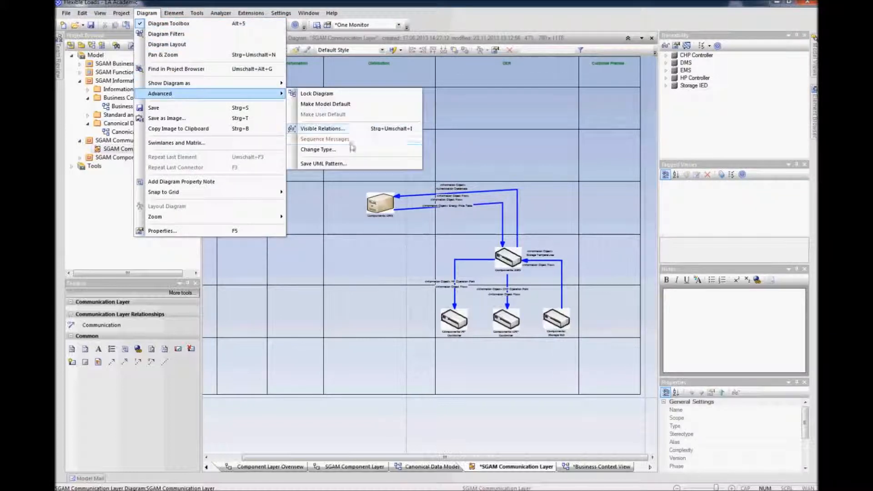
left_click(334, 129)
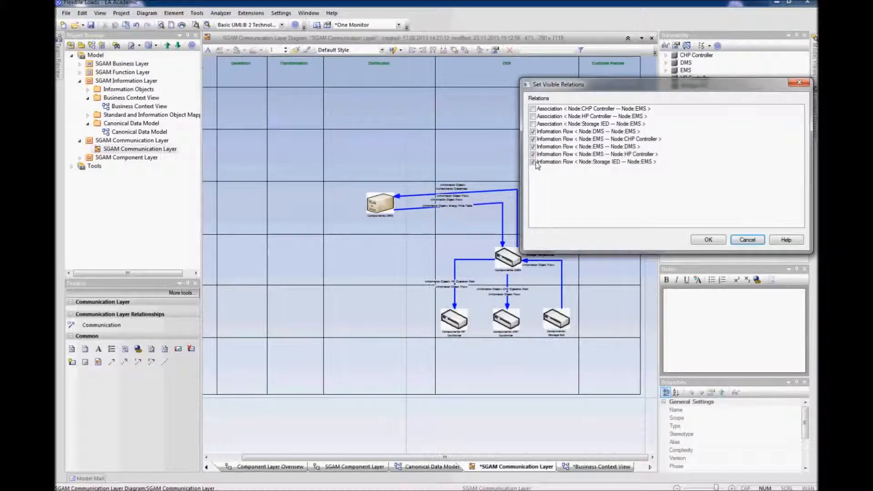
left_click(534, 162)
left_click(533, 153)
left_click(533, 146)
left_click(533, 139)
left_click(532, 131)
left_click(533, 161)
left_click(708, 239)
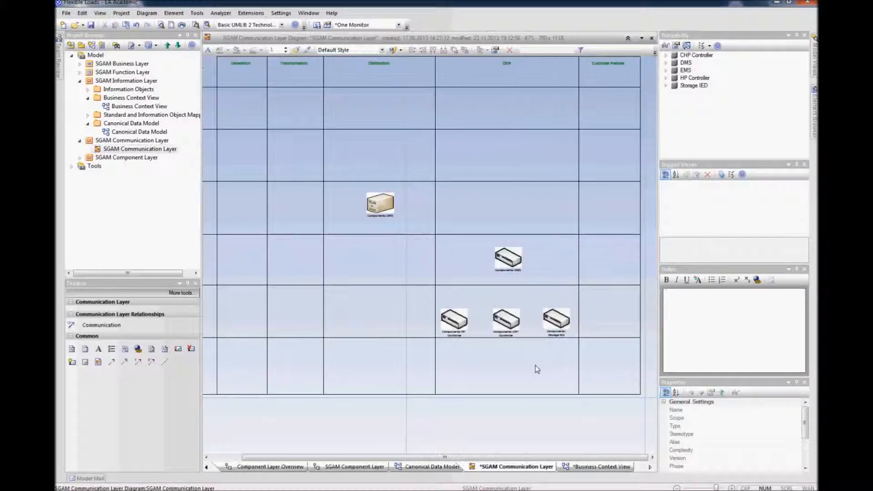
Step: Connect EMS with DMS, Storage IED, CHP Controller and HP Controller using Communication connectors
left_click(524, 418)
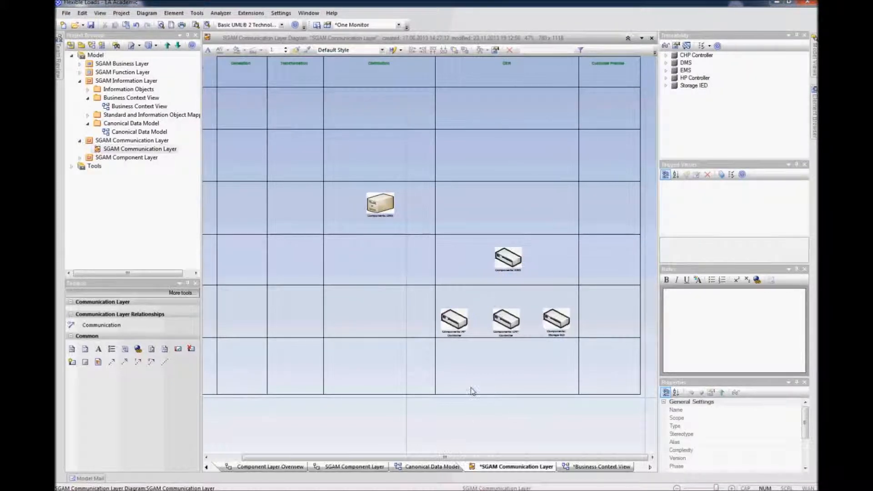
left_click(79, 81)
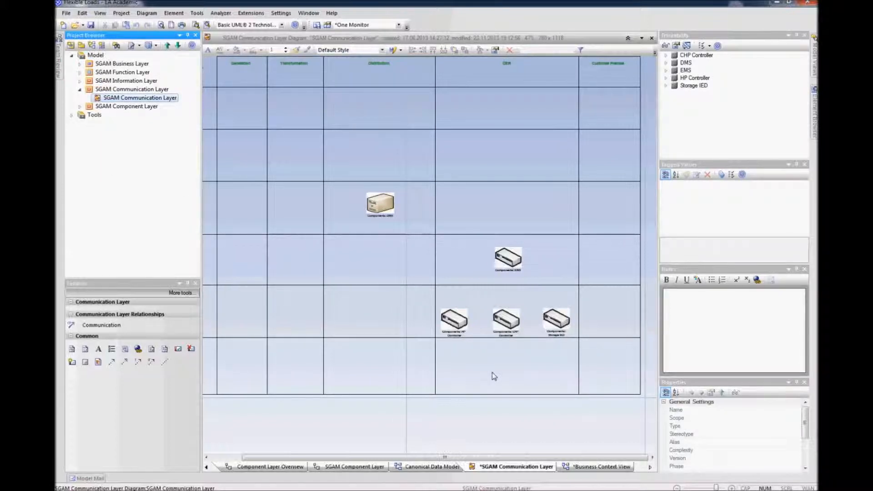
left_click(108, 326)
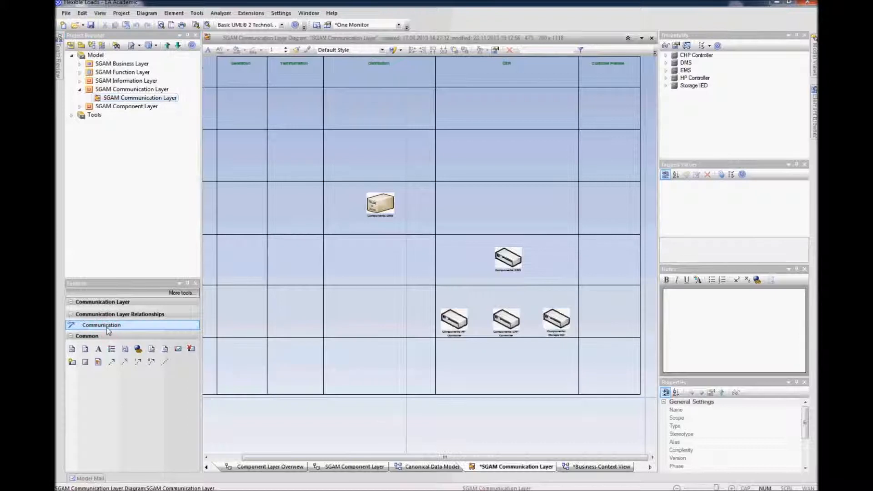
left_click_drag(374, 214, 509, 205)
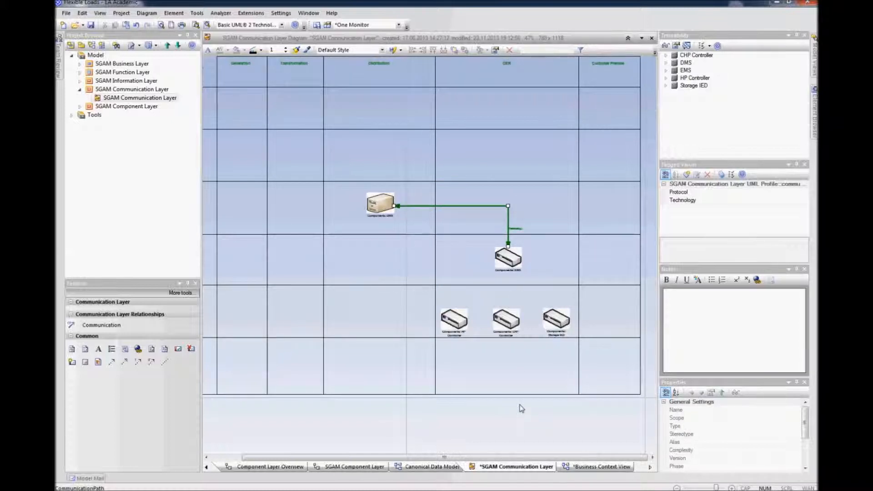
left_click(101, 325)
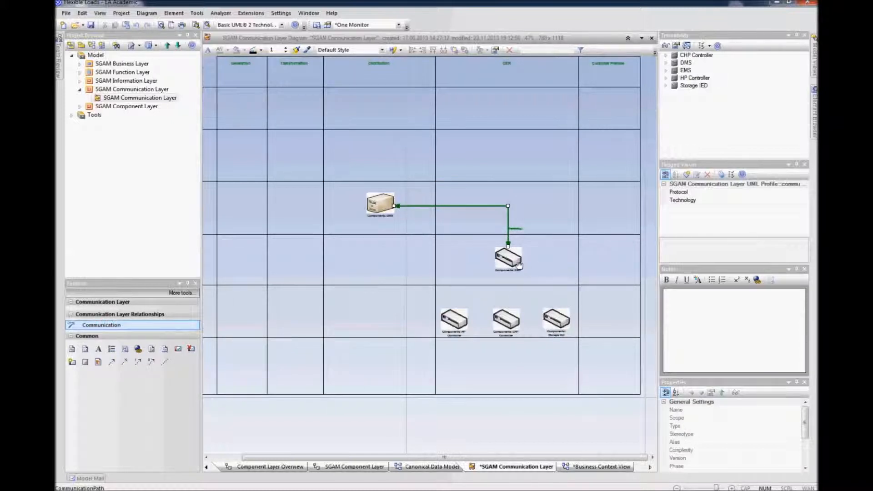
left_click_drag(545, 295, 557, 261)
left_click(99, 325)
left_click_drag(509, 262, 509, 321)
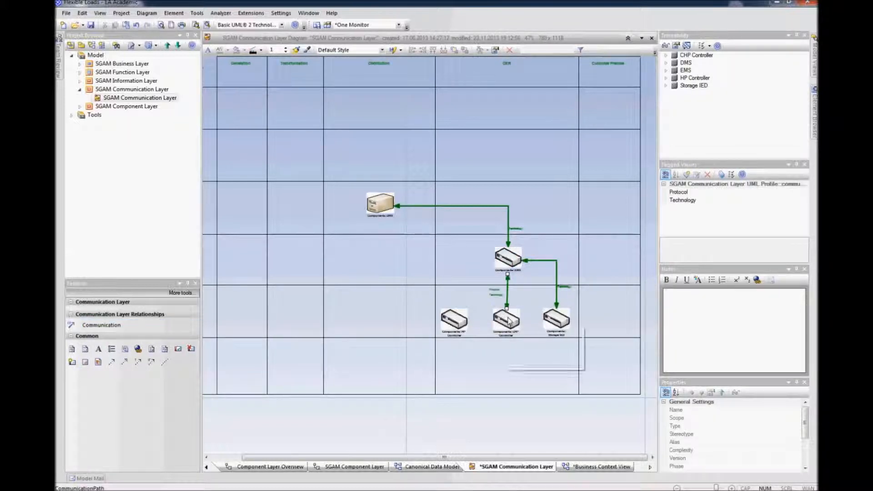
left_click(109, 324)
left_click(108, 325)
left_click_drag(510, 260, 456, 320)
left_click_drag(477, 289, 453, 260)
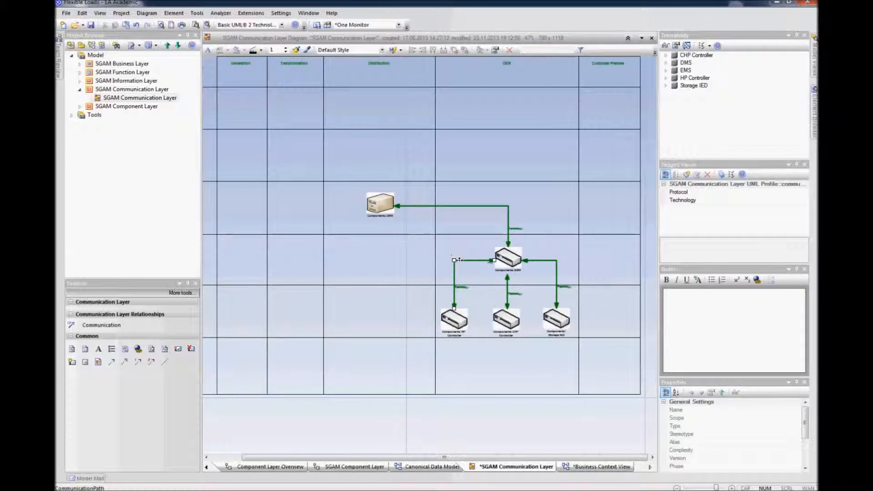
Step: Set the DMS–EMS connector's Protocol tagged value to WebService and Technology to Ethernet
scroll(542, 265, "up", 2)
left_click(488, 192)
left_click_drag(488, 192, 409, 145)
left_click(491, 191)
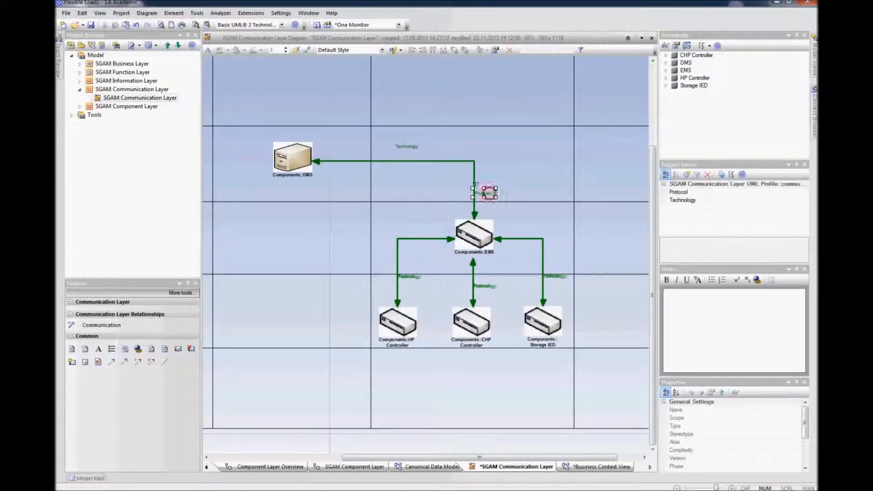
left_click_drag(411, 139, 409, 141)
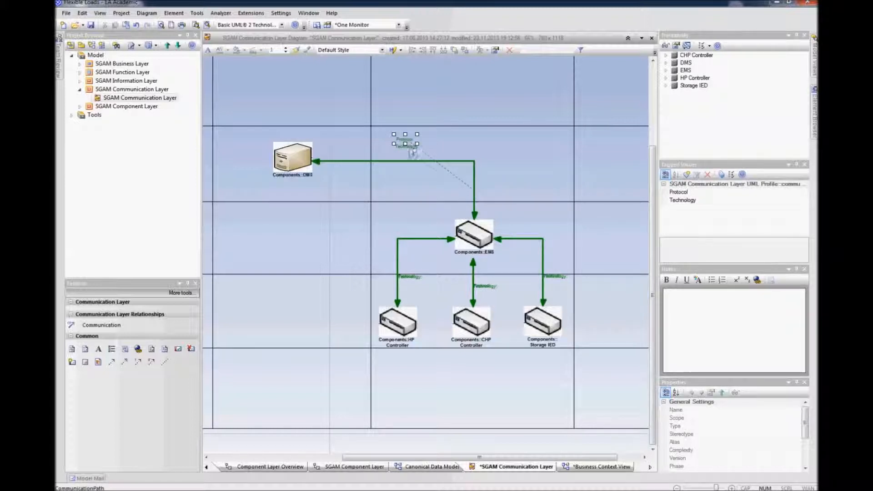
left_click_drag(407, 152, 404, 147)
left_click(404, 190)
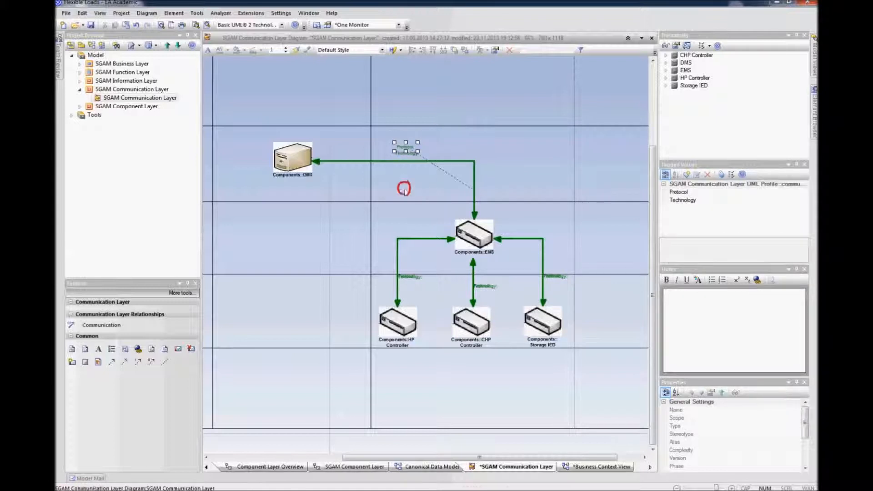
left_click(417, 161)
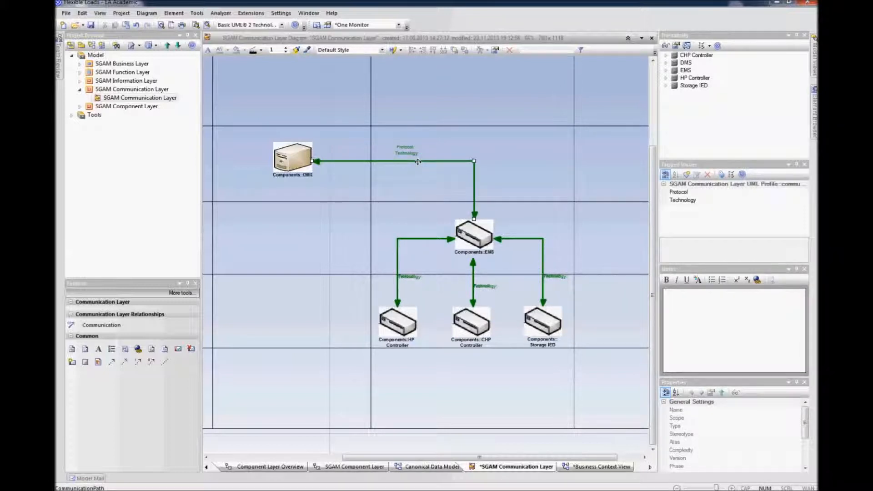
left_click_drag(719, 376, 720, 357)
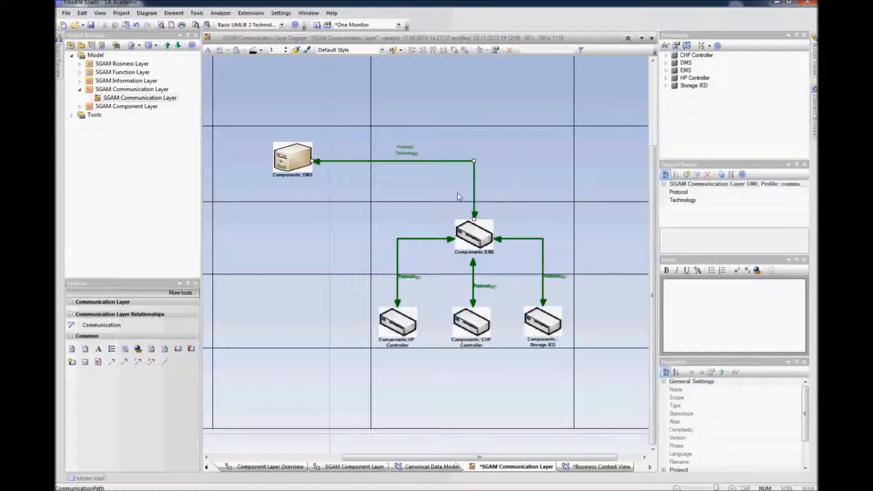
left_click(741, 191)
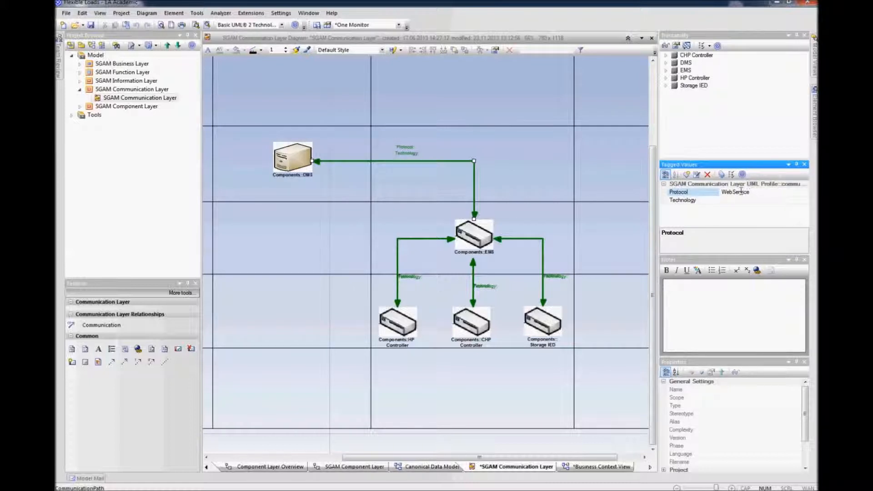
left_click(739, 201)
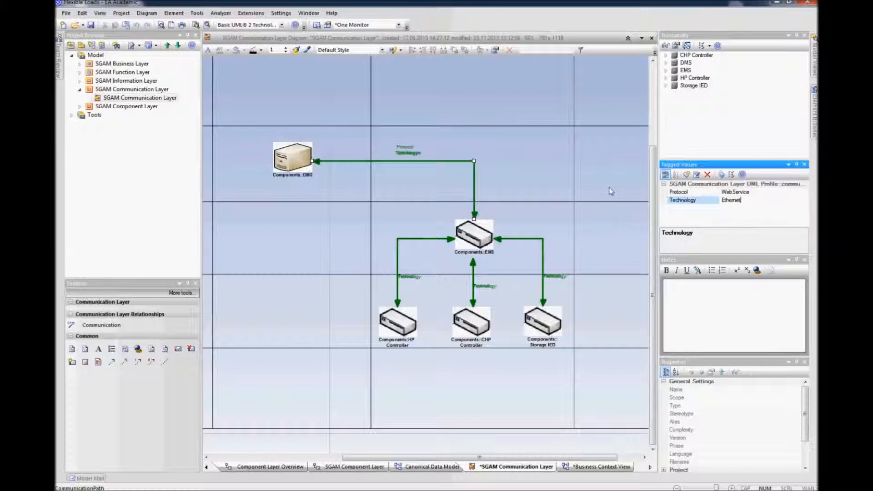
Step: Reposition the DMS–EMS connector's Protocol and Technology label above the connector line
left_click(439, 111)
left_click(411, 147)
left_click_drag(411, 147, 442, 157)
left_click(401, 160)
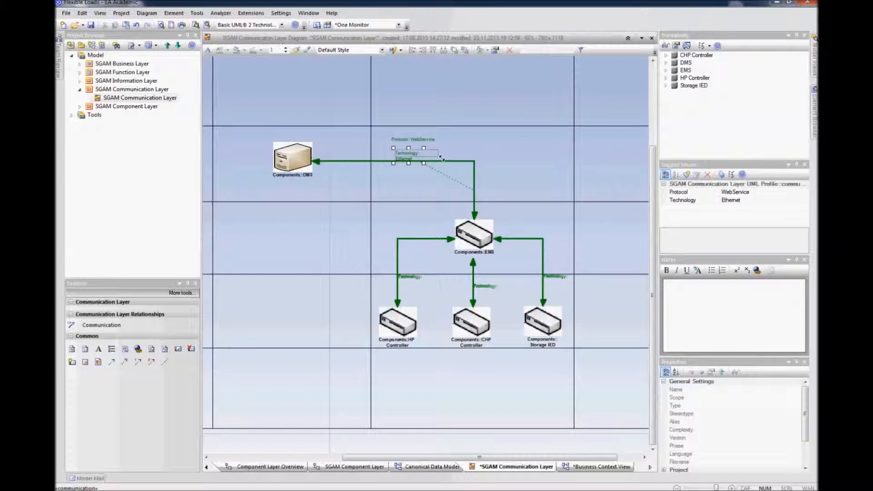
left_click(418, 144)
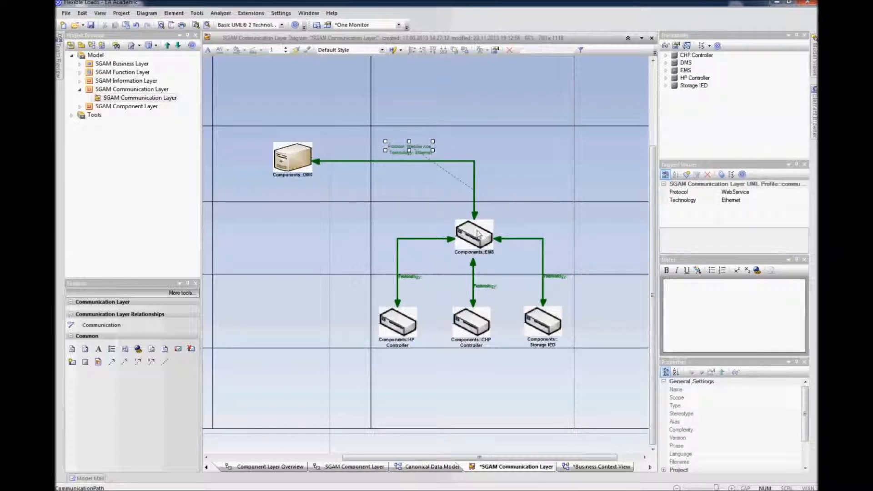
Step: Set the Storage IED–EMS connector's Protocol tagged value to OPC-UA
left_click(543, 265)
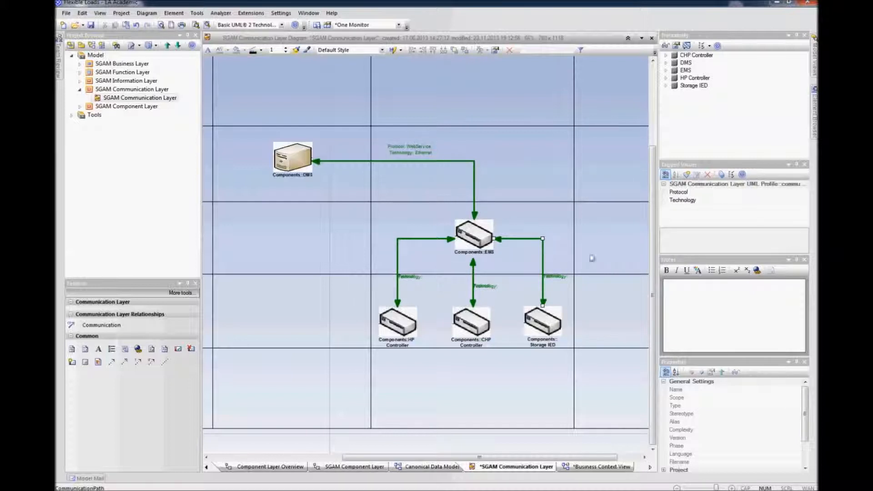
left_click(743, 193)
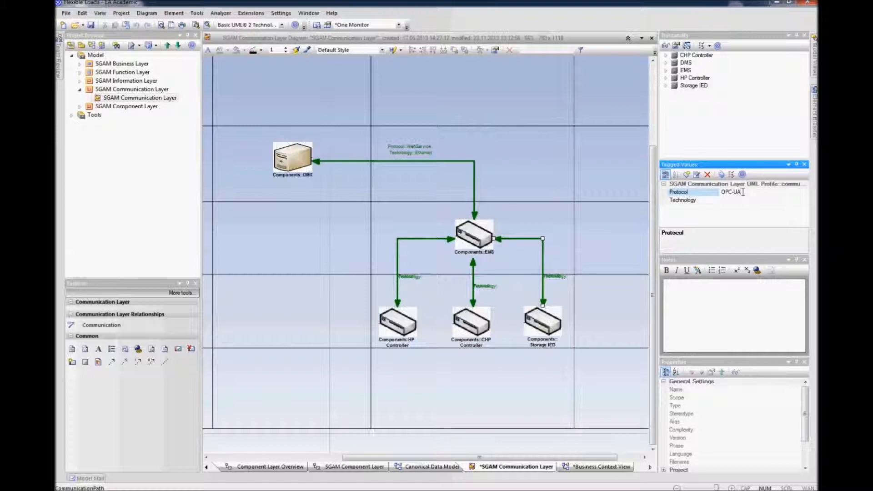
double_click(742, 193)
key("ctrl+c")
Step: Paste OPC-UA as the Protocol tagged value of the CHP Controller and HP Controller connectors
left_click(473, 269)
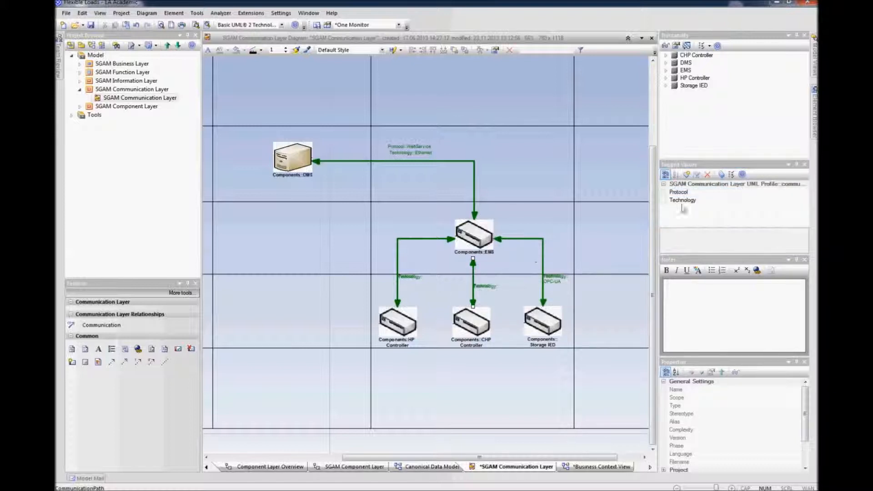
left_click(743, 191)
key("ctrl+v")
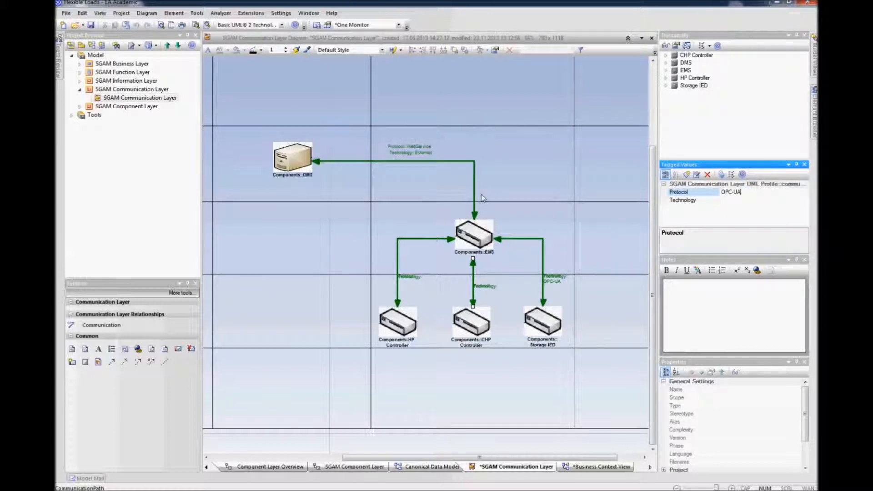
left_click(431, 237)
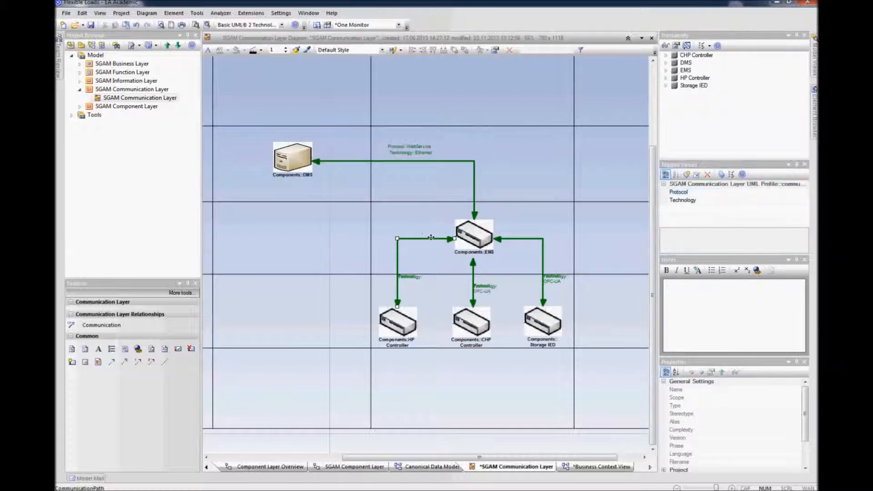
left_click(732, 191)
key("ctrl+v")
Step: Set the Technology tagged value to Ethernet on the HP Controller, CHP Controller and Storage IED connectors
left_click(731, 200)
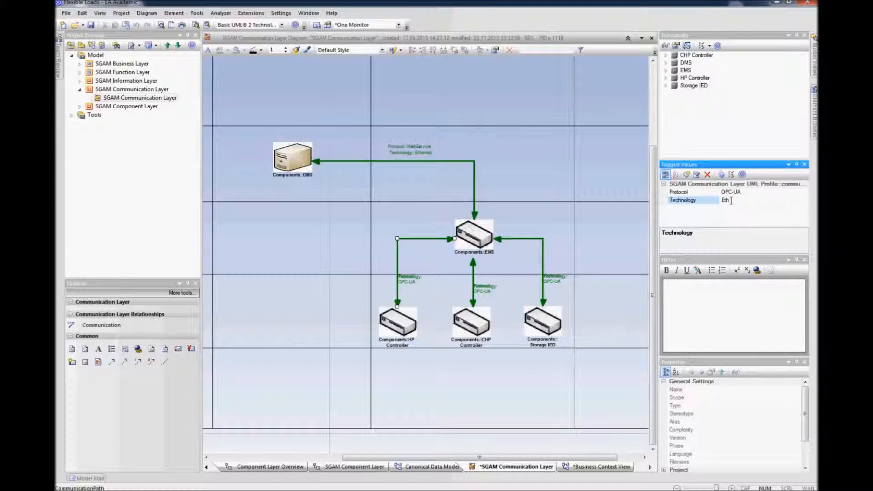
double_click(731, 200)
left_click(473, 299)
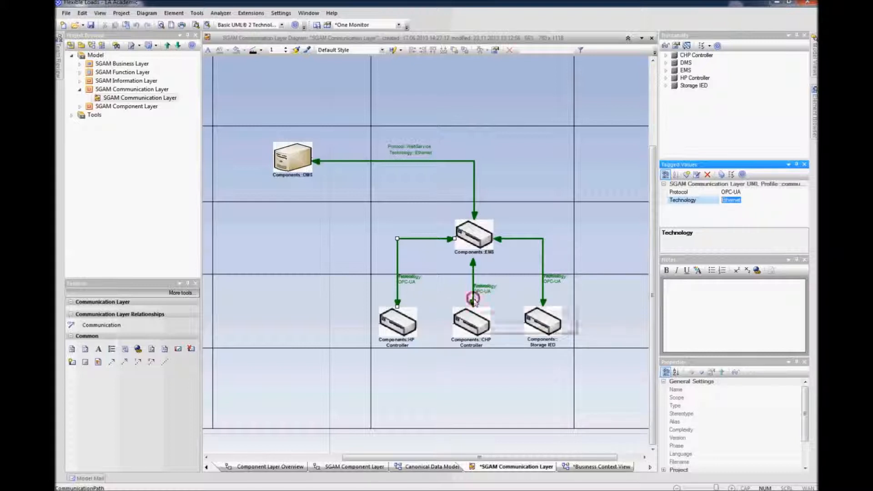
left_click(729, 202)
type("Ethernet")
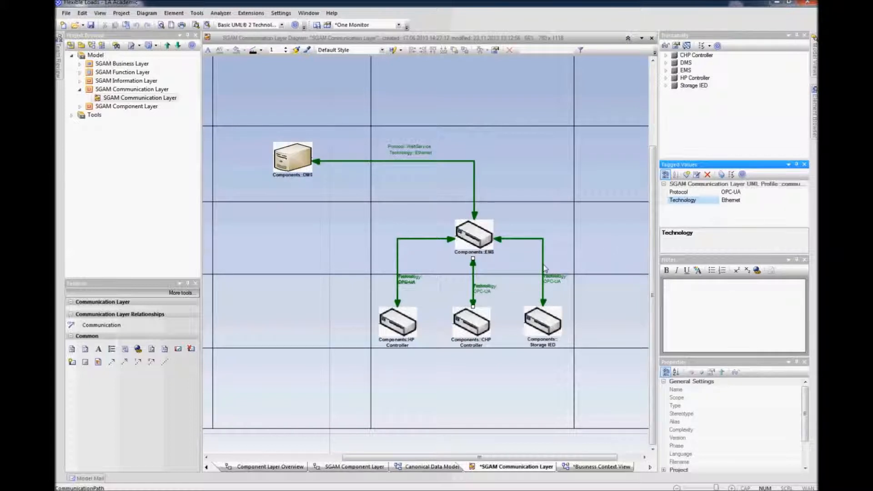
left_click(543, 268)
left_click(729, 200)
type("Ethernet")
left_click(607, 249)
Step: Move the Storage IED connector's Protocol and Technology label above the connector, right of EMS
left_click(555, 282)
left_click_drag(554, 283, 562, 230)
left_click(555, 280)
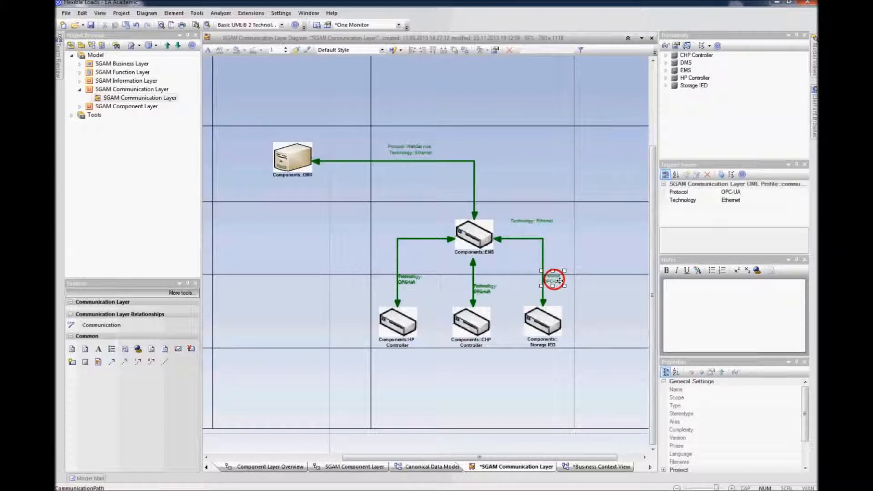
left_click_drag(564, 286, 602, 287)
left_click_drag(551, 277, 519, 214)
Step: Reposition the CHP Controller connector's Protocol and Technology label to the right of its connector line
left_click(485, 287)
left_click(501, 296)
left_click_drag(515, 291, 527, 293)
left_click(504, 305)
left_click(486, 292)
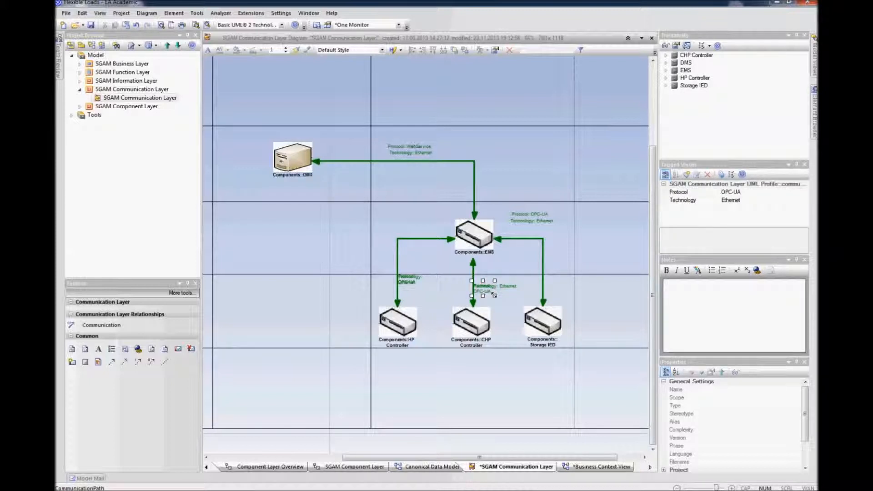
left_click_drag(494, 296, 509, 280)
Step: Reposition the HP Controller connector's Protocol and Technology label beside its connector line
left_click(409, 279)
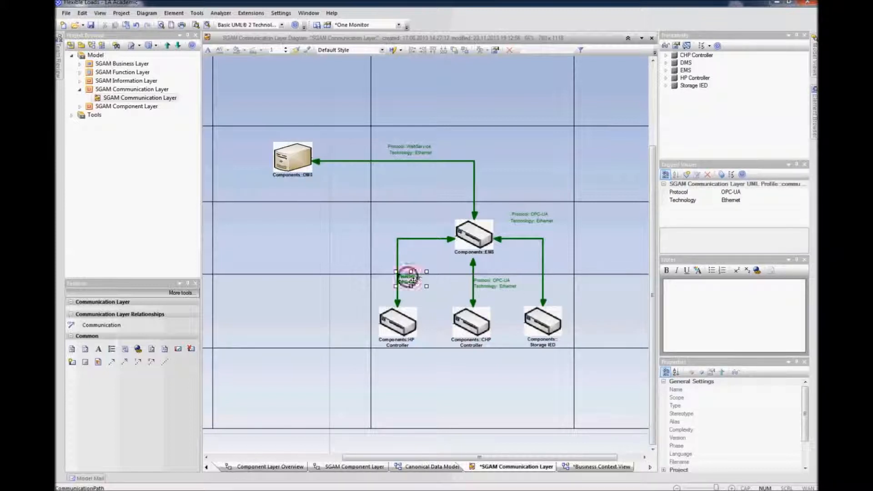
mouse_move(446, 287)
left_mouse_down()
mouse_move(431, 290)
mouse_move(439, 282)
mouse_move(431, 282)
left_mouse_up()
left_click(414, 279)
left_click(430, 369)
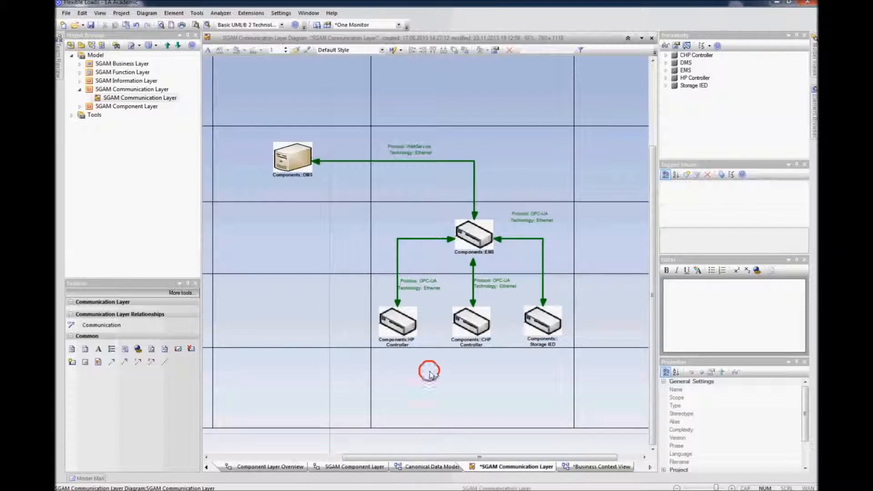
Step: Open the Business Case Analysis diagram of the SGAM Business Layer
scroll(431, 375, "down", 3)
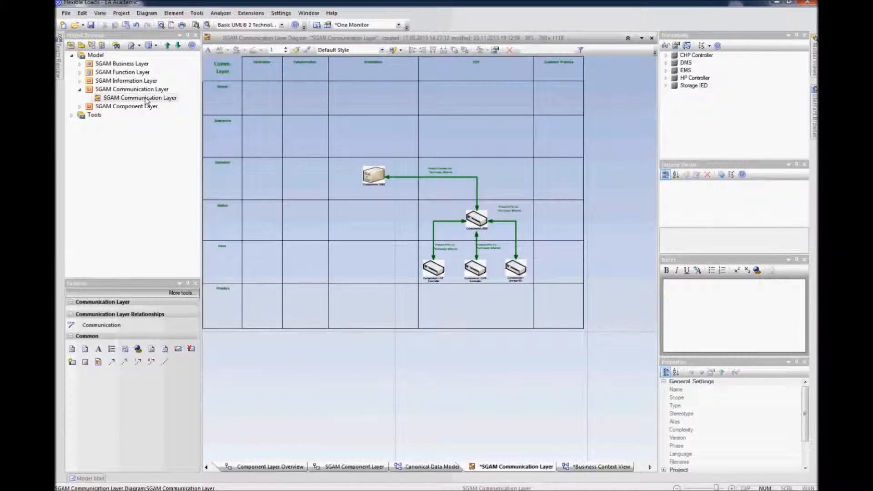
left_click(79, 89)
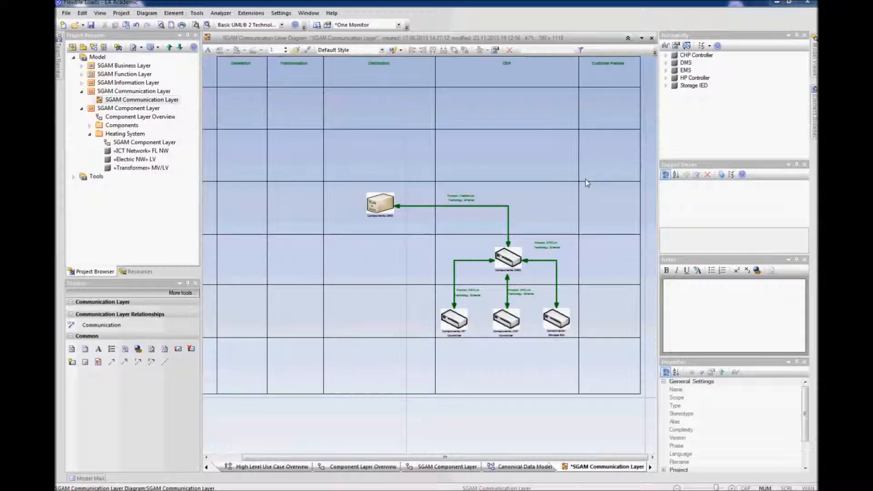
left_click(81, 108)
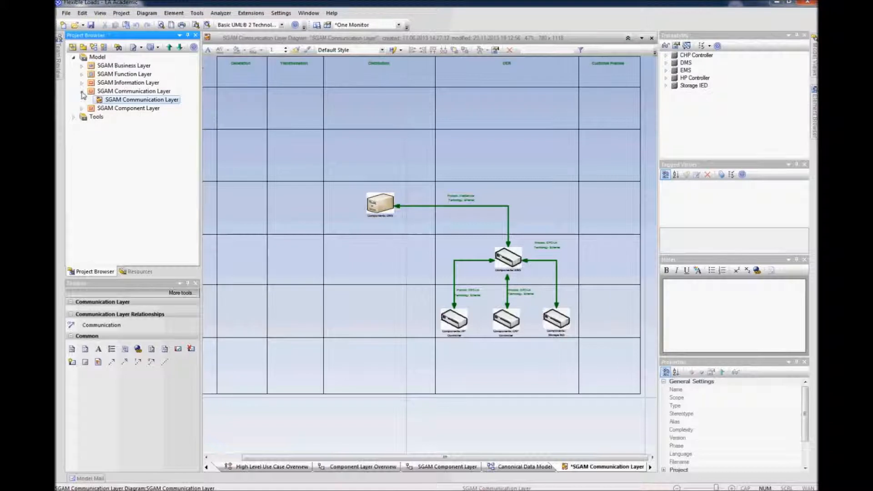
left_click(82, 91)
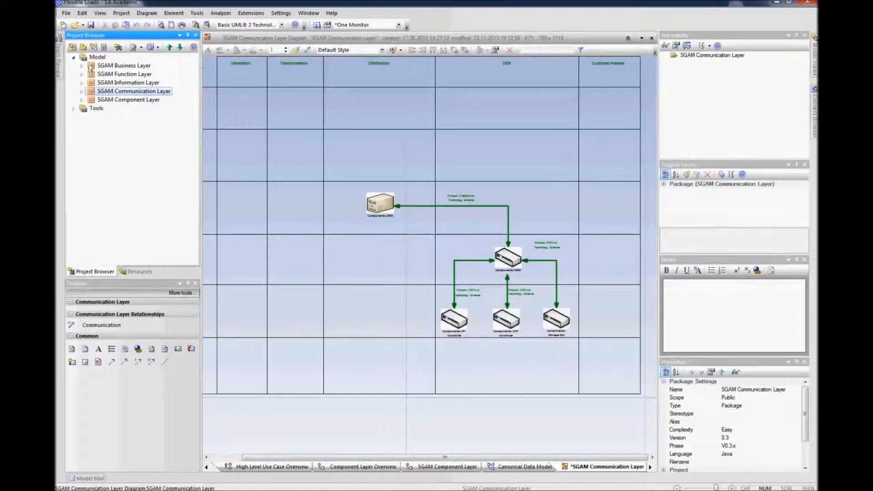
left_click(82, 66)
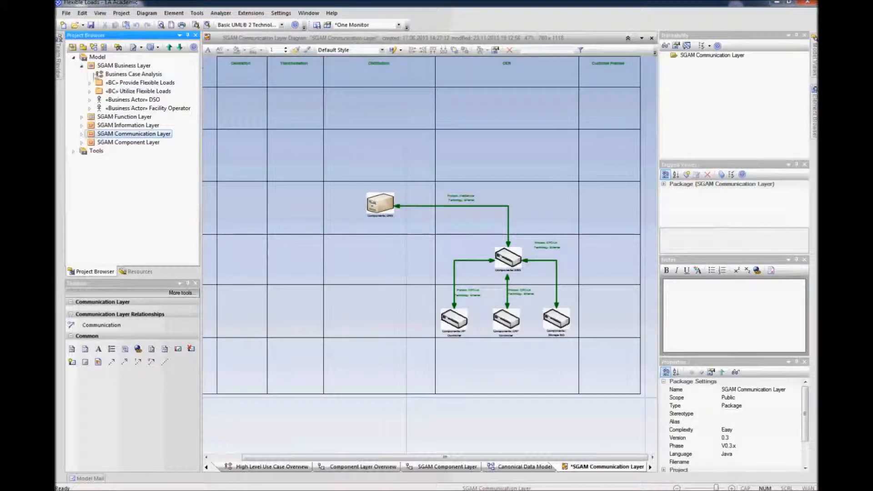
left_click(112, 74)
right_click(114, 74)
left_click(132, 93)
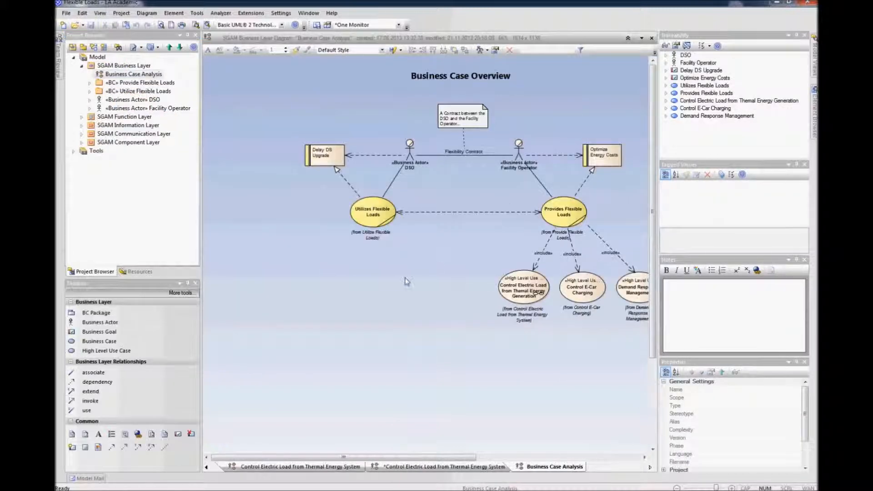
Step: Open the Control Electric Load from Thermal Energy Generation diagram in the SGAM Function Layer
scroll(403, 274, "down", 1)
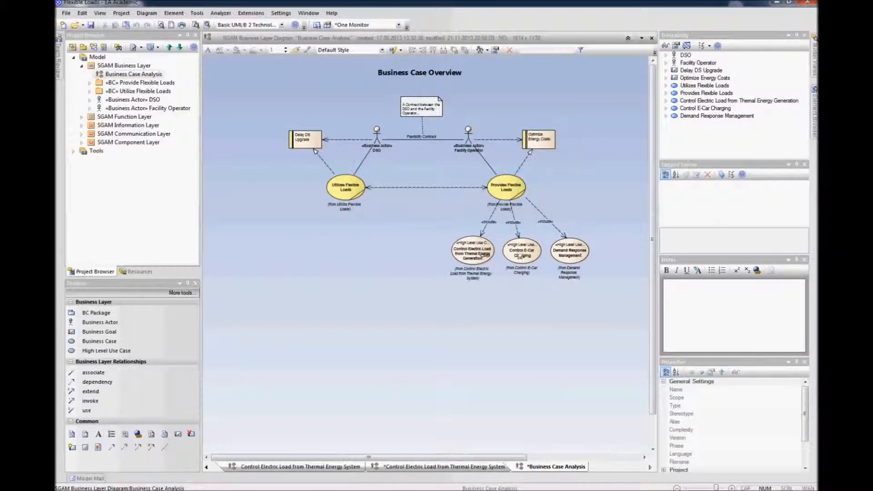
left_click(83, 68)
left_click(82, 74)
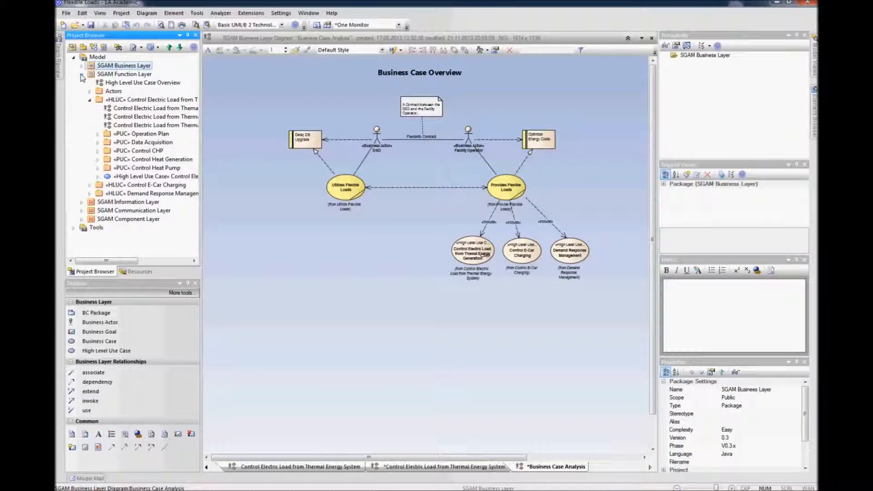
right_click(123, 110)
left_click(138, 137)
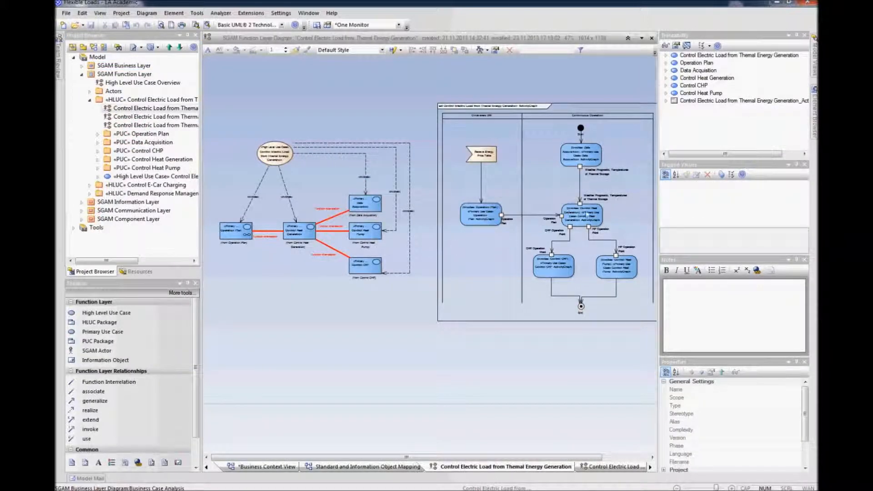
Step: Open the Control Electric Load from Thermal Energy System use case diagram
left_click(167, 116)
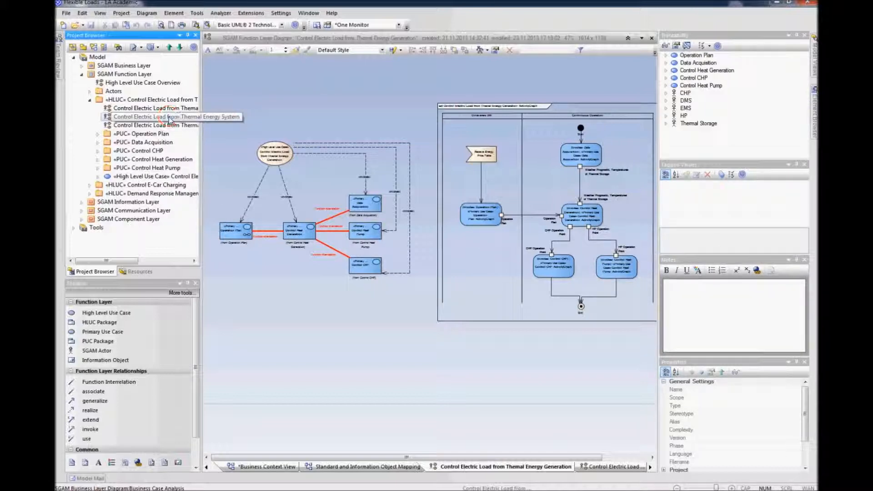
right_click(167, 116)
left_click(184, 144)
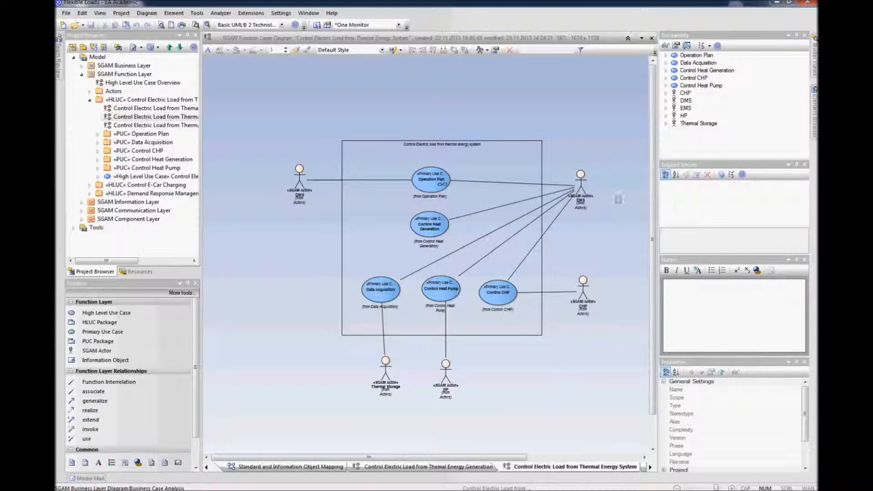
Step: Open the Control Electric Load from Thermal Energy System function layer grid diagram and select the Operation Plan use case
right_click(154, 126)
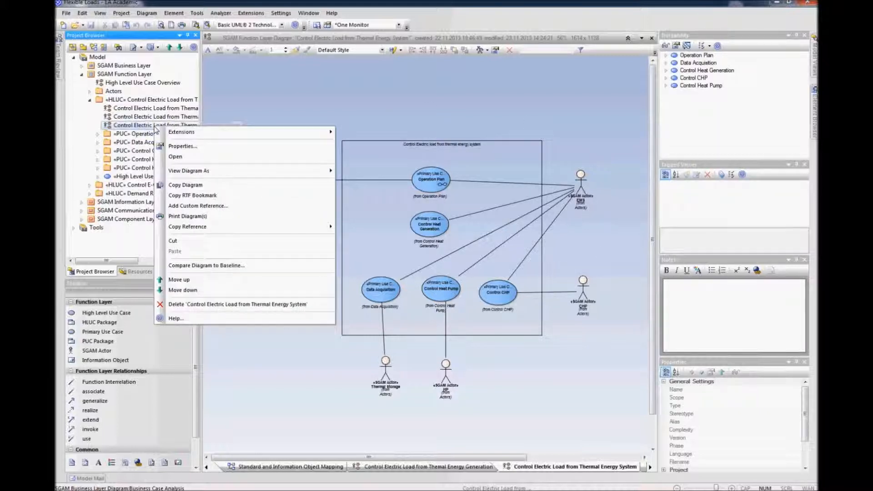
left_click(175, 157)
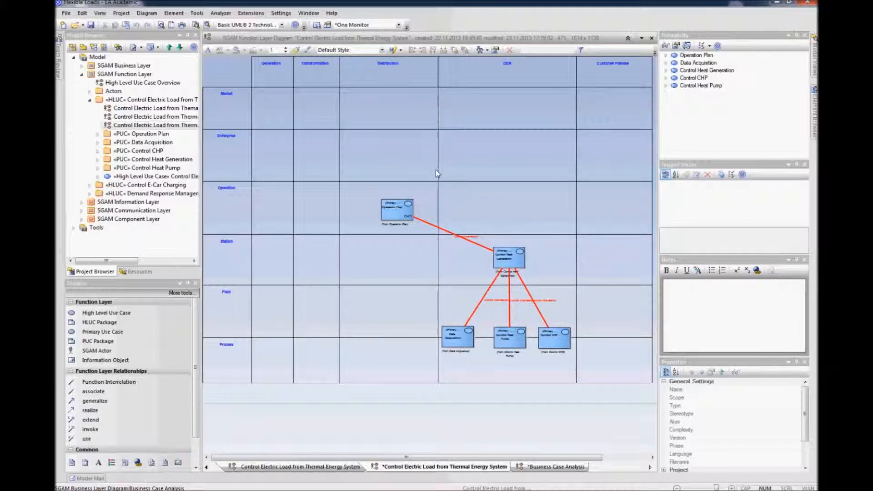
left_click(399, 210)
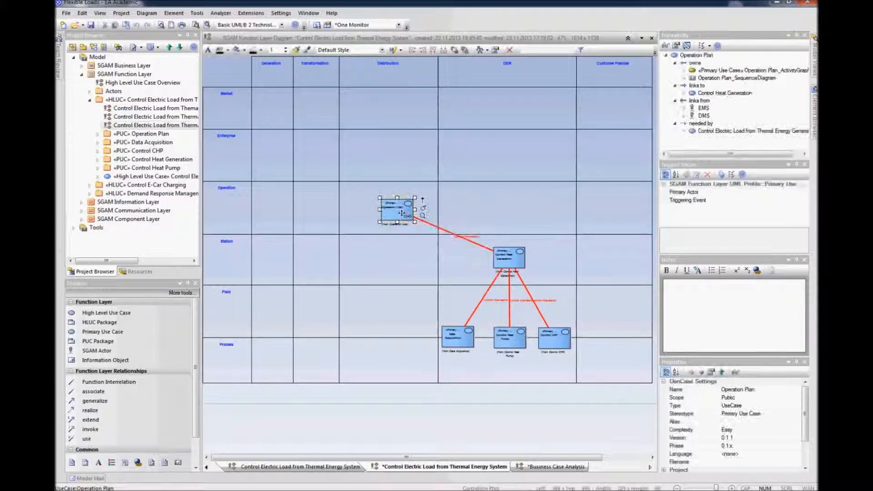
Step: Open the Operation Plan diagram inside the Operation Plan PUC package
left_click(97, 134)
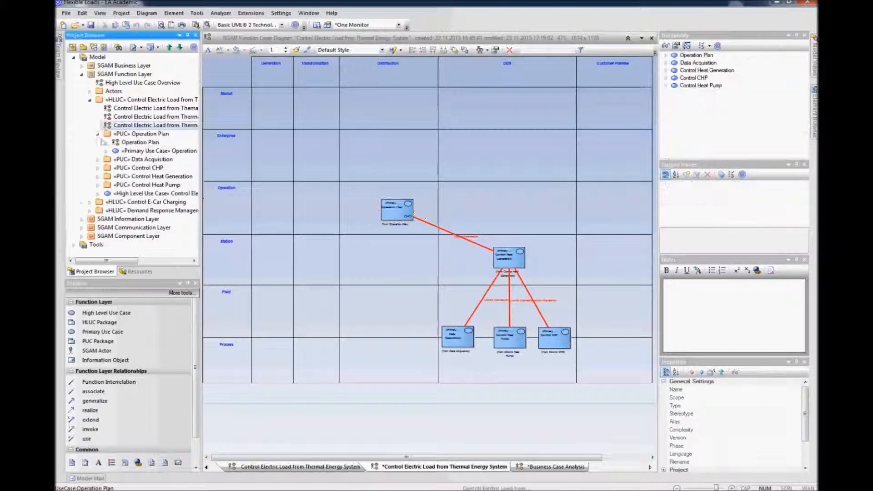
left_click(126, 143)
right_click(128, 143)
left_click(150, 177)
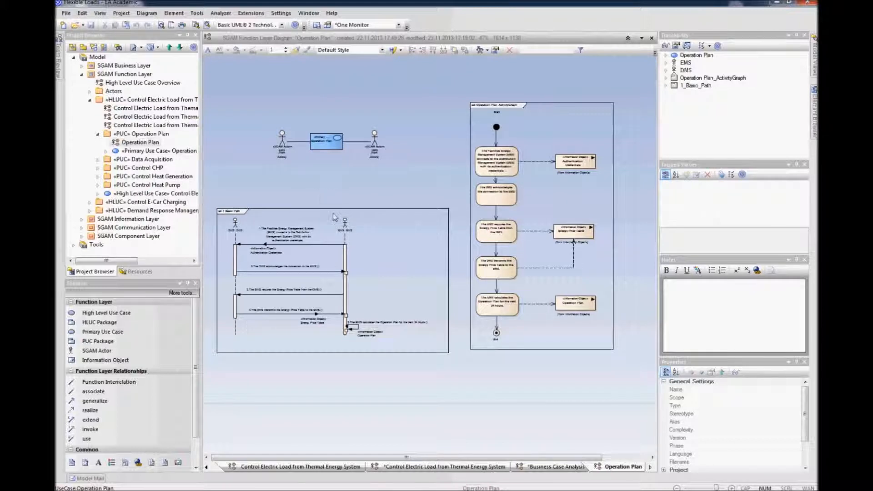
Step: Reopen the Control Electric Load from Thermal Energy System function layer grid diagram
mouse_move(279, 143)
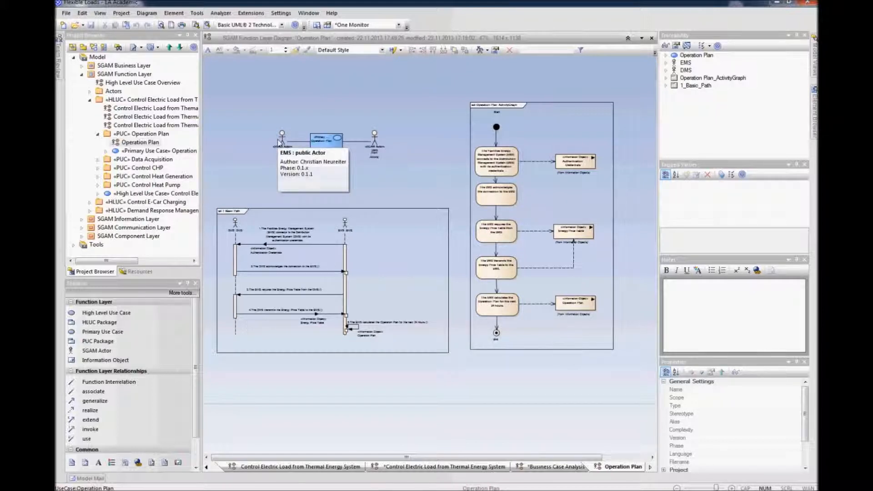
right_click(149, 108)
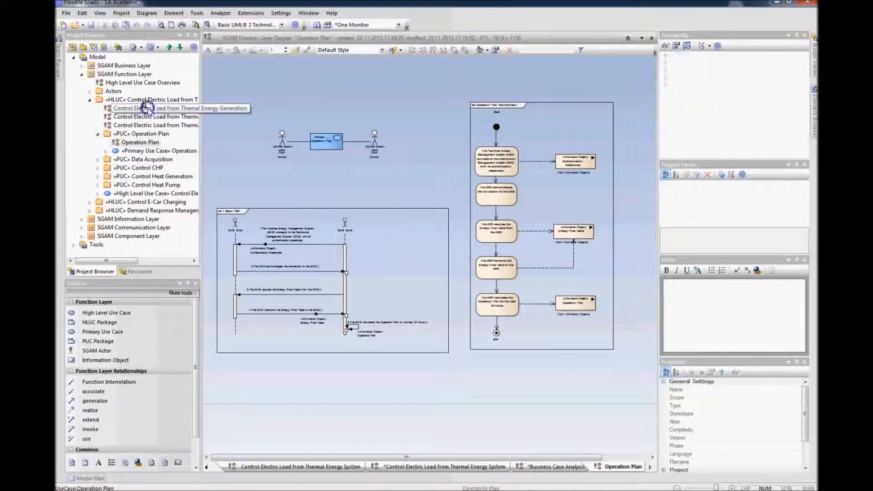
left_click(130, 125)
right_click(123, 124)
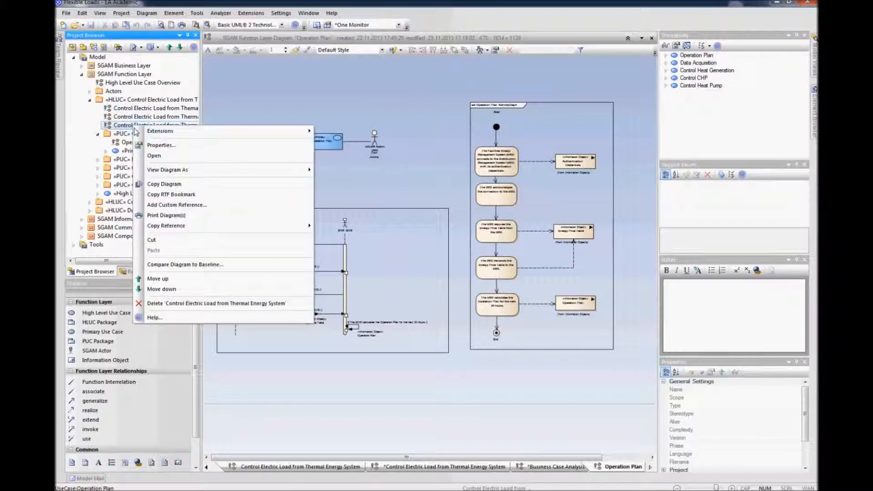
left_click(140, 152)
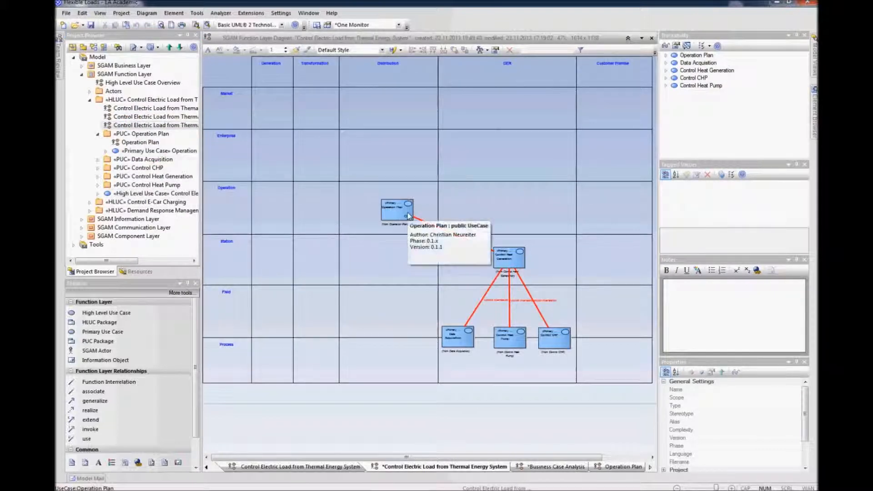
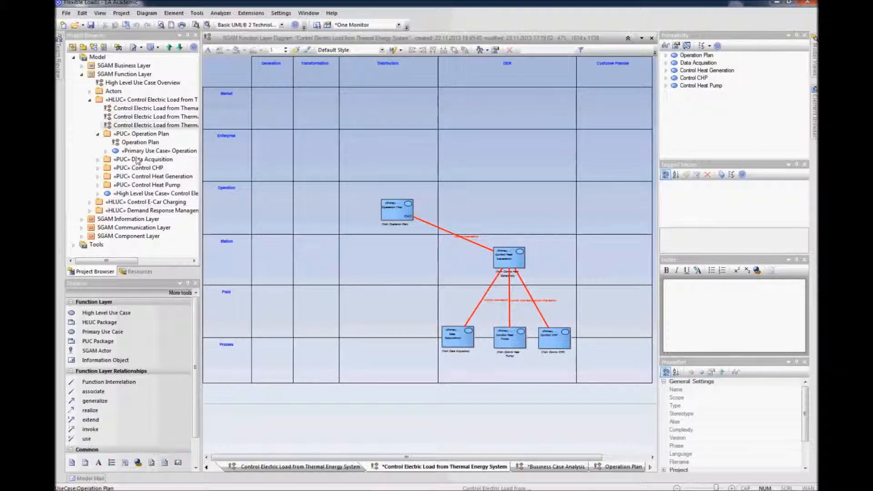
Step: Expand the SGAM Information Layer's information objects and select the Storage Temperatures information object
left_click(89, 100)
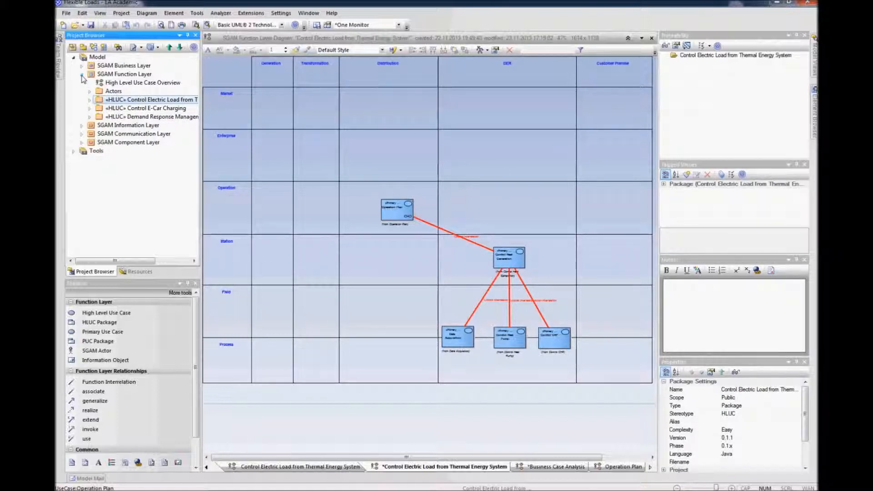
left_click(82, 75)
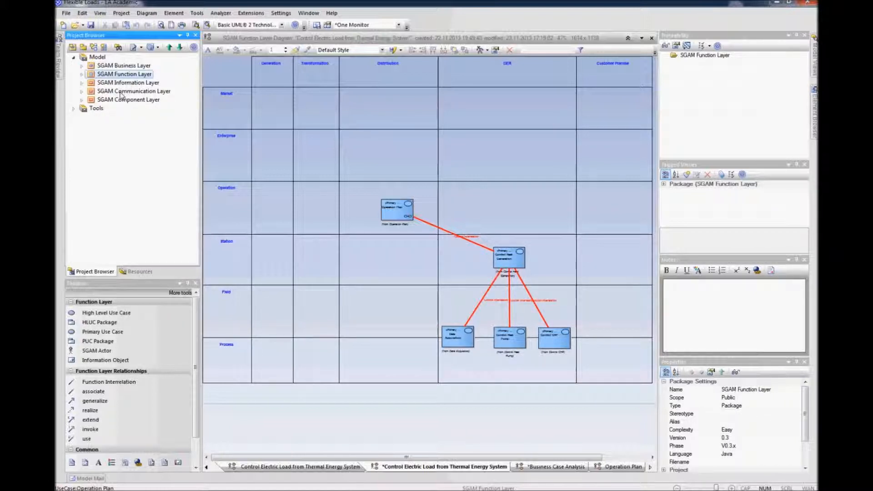
left_click(82, 83)
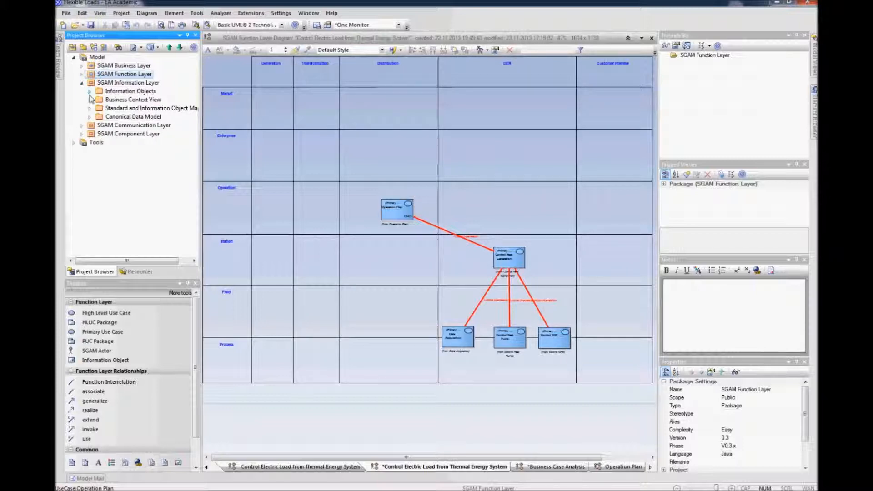
left_click(89, 91)
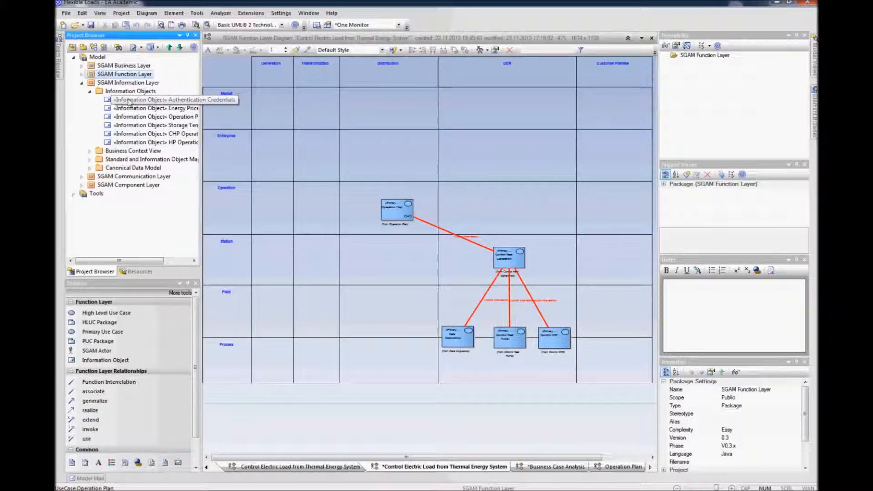
left_click(133, 126)
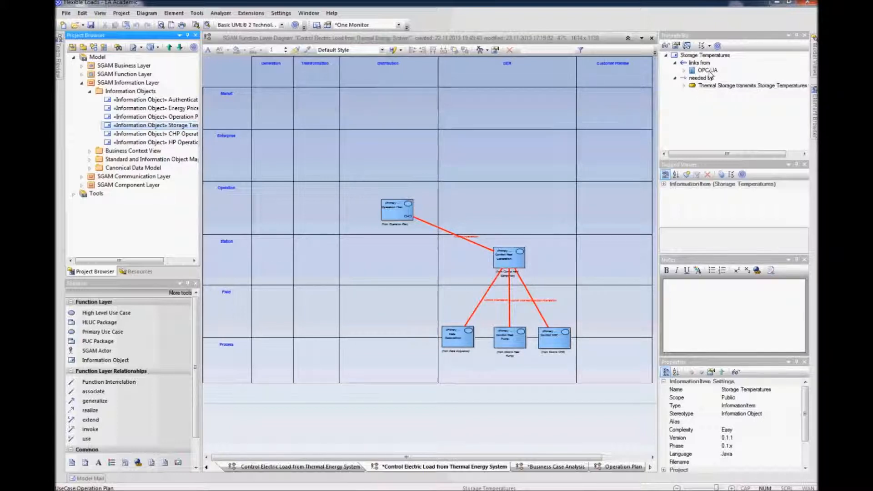
Step: Open the Business Context View diagram in the SGAM Information Layer
left_click(89, 91)
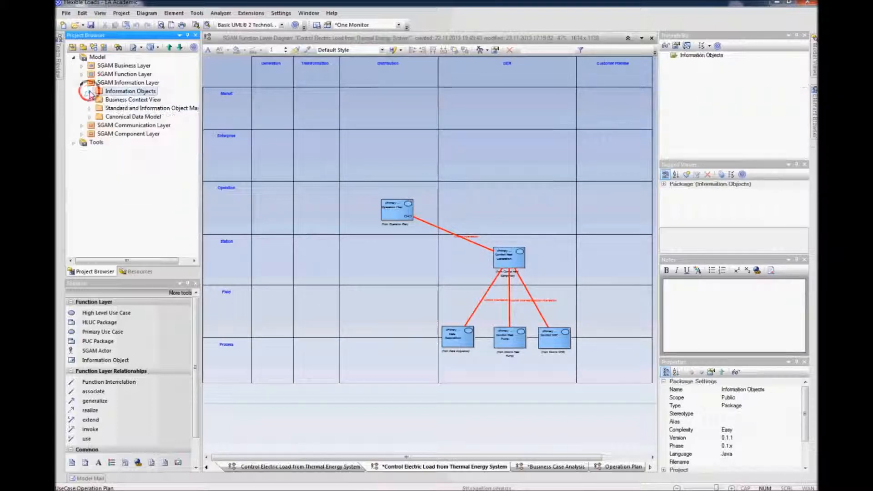
left_click(89, 99)
left_click(116, 107)
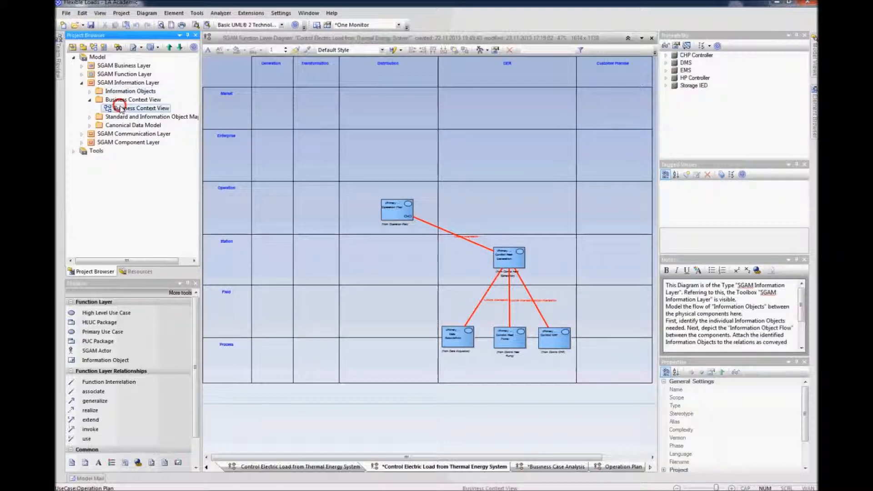
right_click(120, 109)
left_click(141, 136)
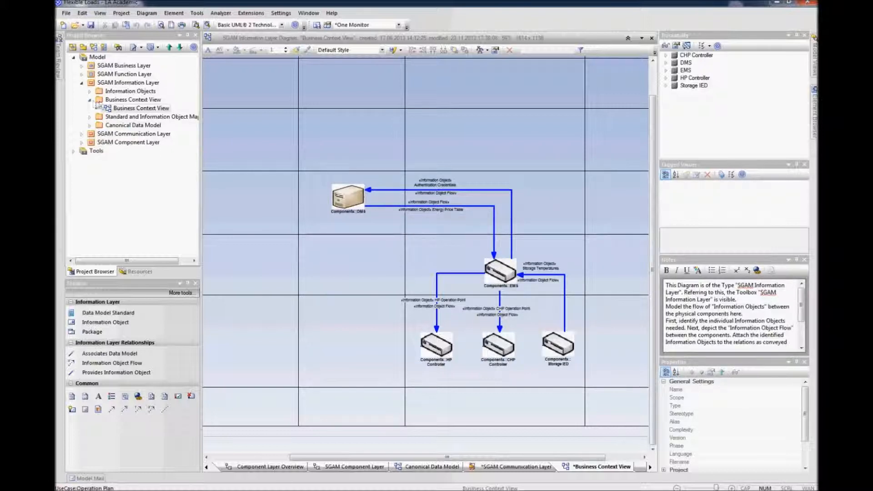
Step: Open the Standard and Information Object Mapping diagram in the SGAM Information Layer
left_click(89, 100)
left_click(90, 108)
left_click(113, 117)
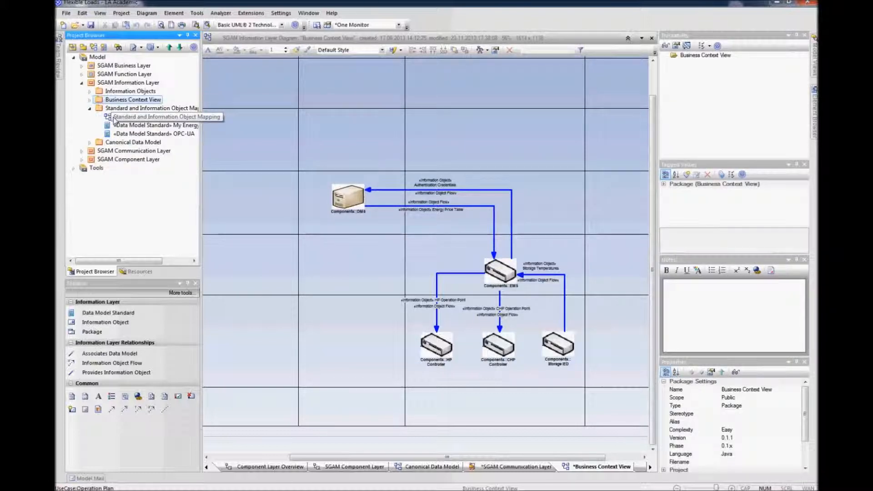
right_click(114, 117)
left_click(135, 148)
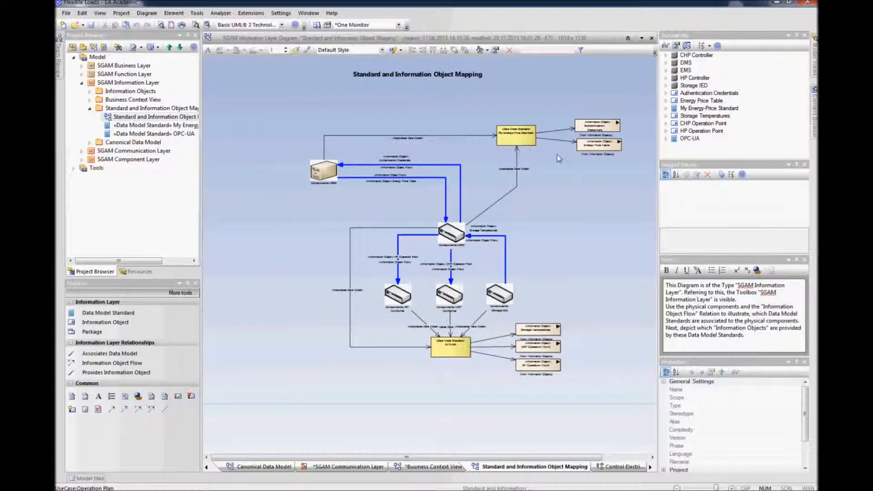
Step: Open the Canonical Data Model diagram in the SGAM Information Layer
left_click(90, 109)
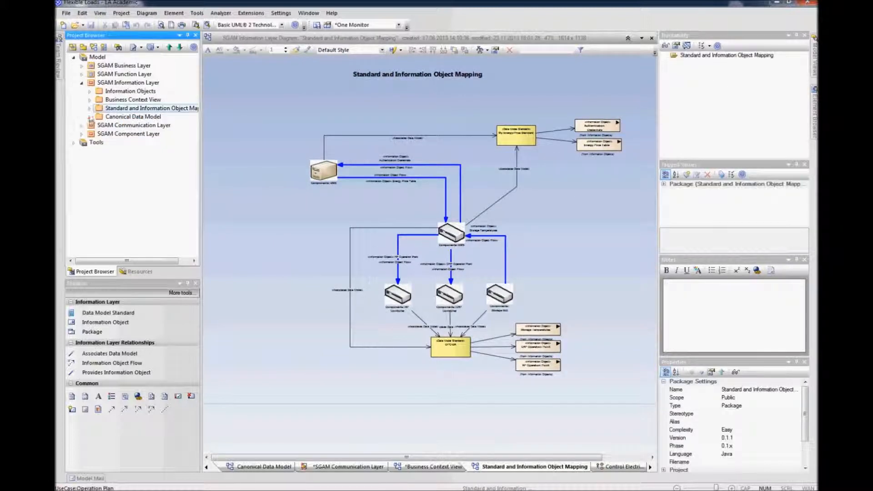
left_click(89, 117)
left_click(117, 125)
right_click(120, 125)
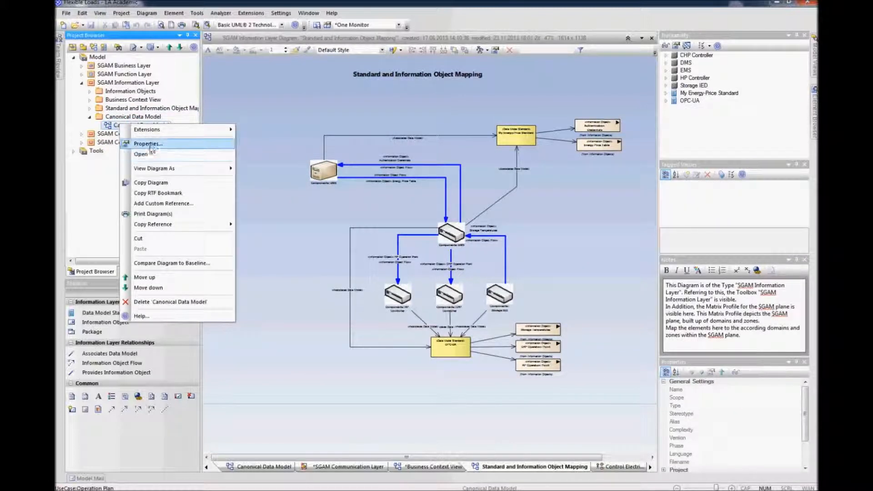
left_click(150, 145)
left_click(509, 317)
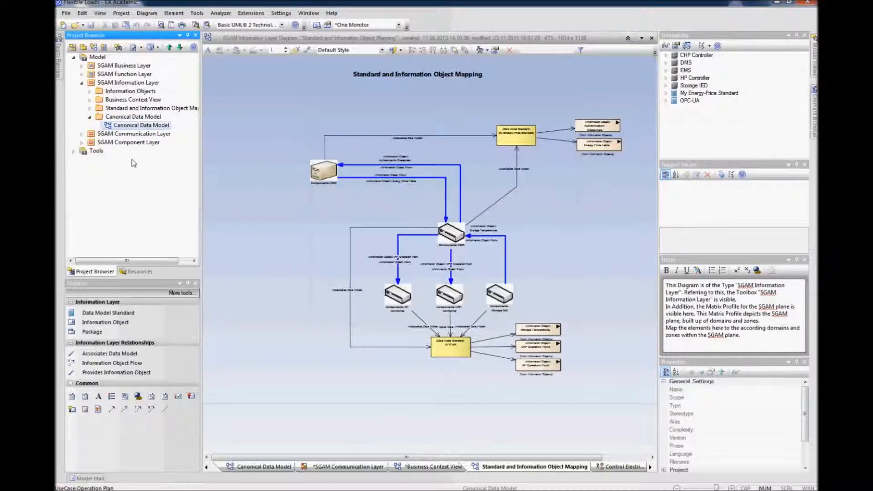
right_click(127, 125)
left_click(159, 156)
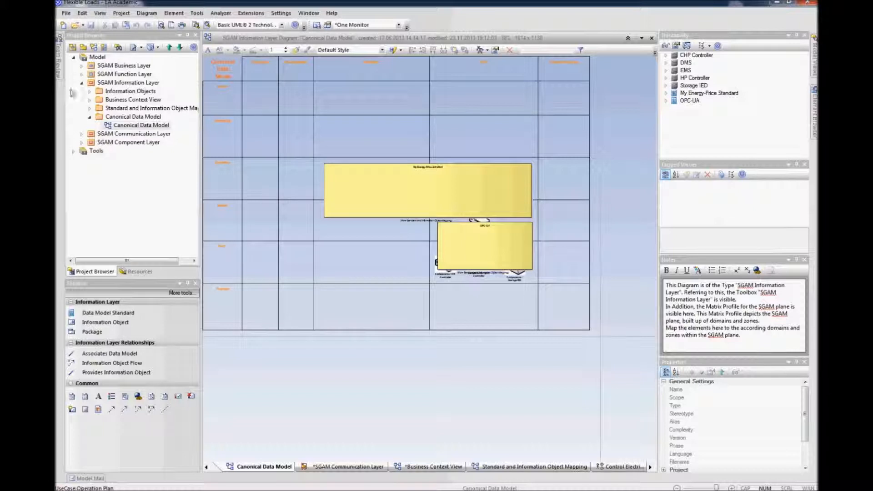
Step: Open the SGAM Communication Layer diagram from the SGAM Communication Layer package
left_click(81, 83)
left_click(81, 91)
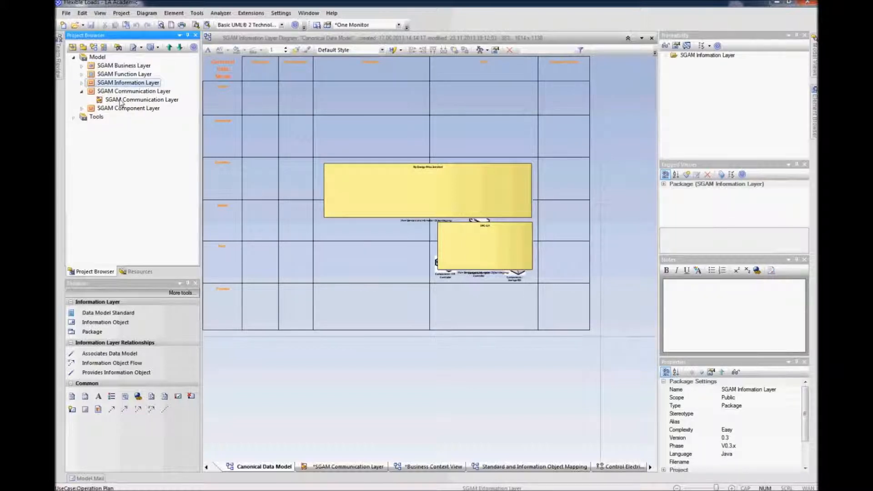
right_click(120, 100)
left_click(141, 129)
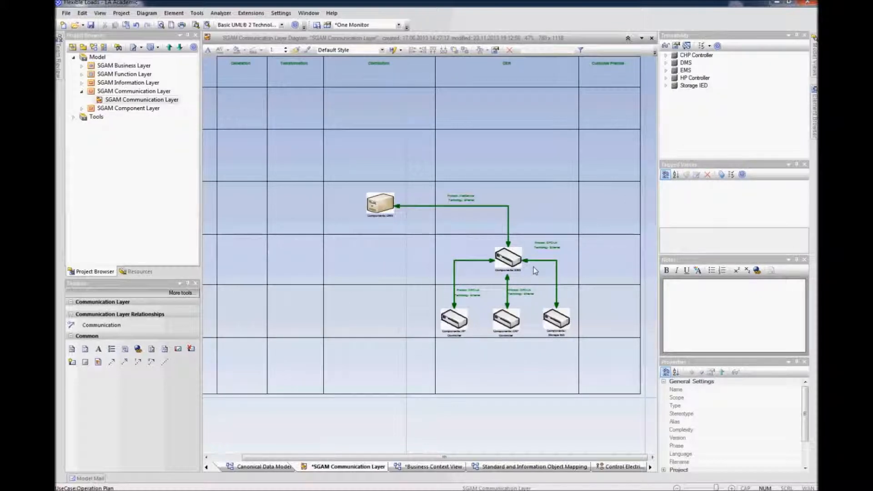
Step: Open the SGAM Component Layer diagram inside the Heating System package
left_click(81, 90)
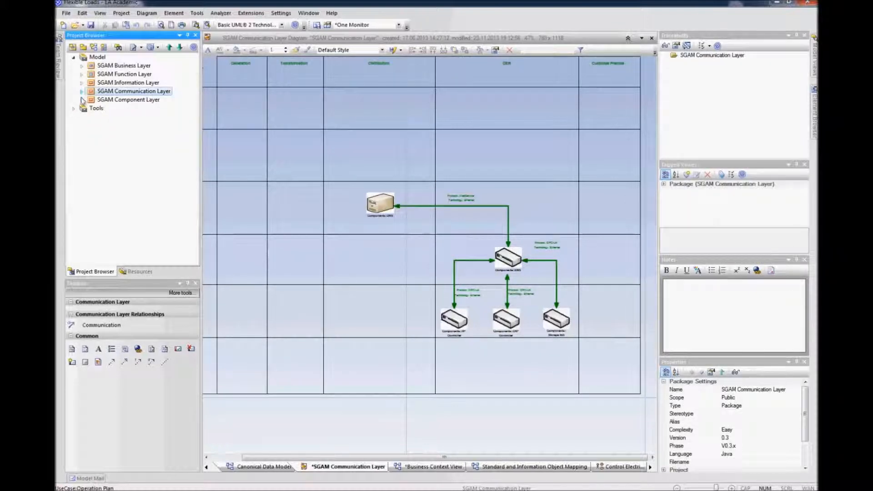
left_click(82, 100)
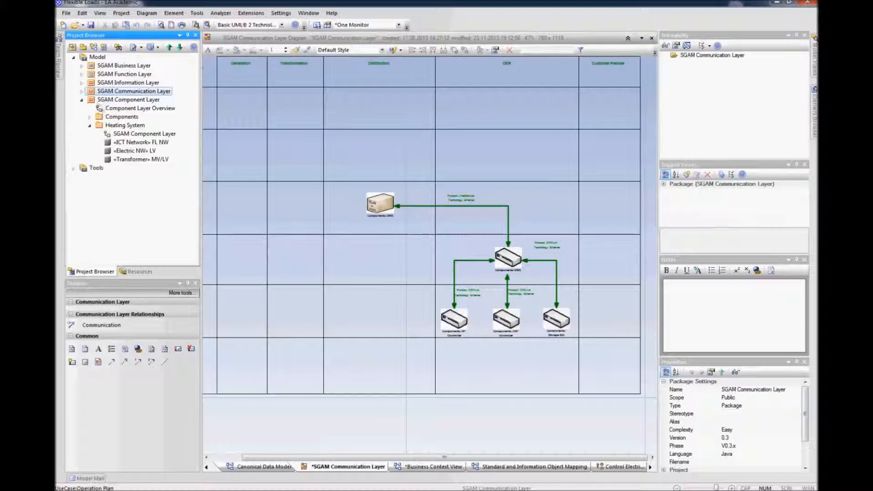
left_click(121, 134)
right_click(122, 133)
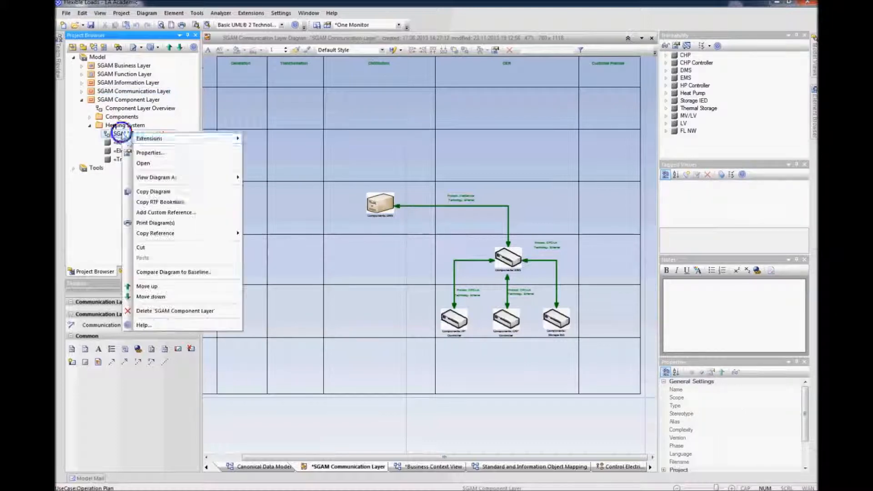
left_click(144, 163)
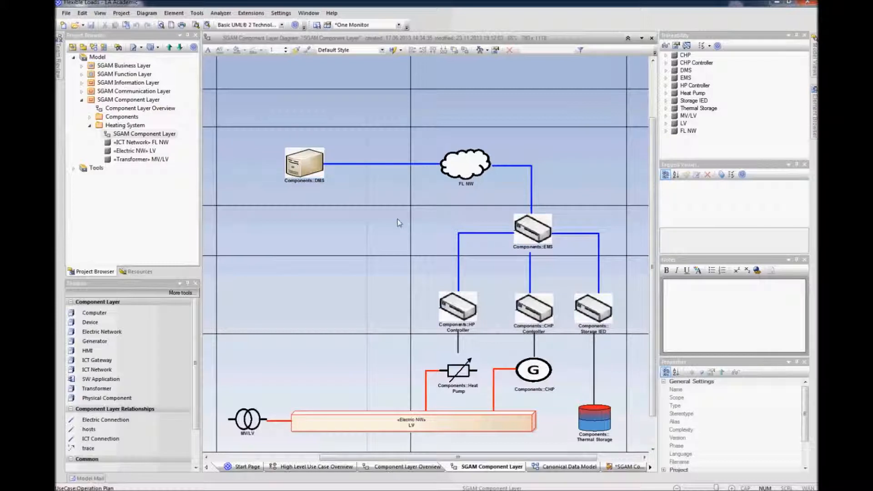
Step: Examine the SGAM Component Layer diagram's components and their connections across the grid
scroll(397, 220, "down", 2)
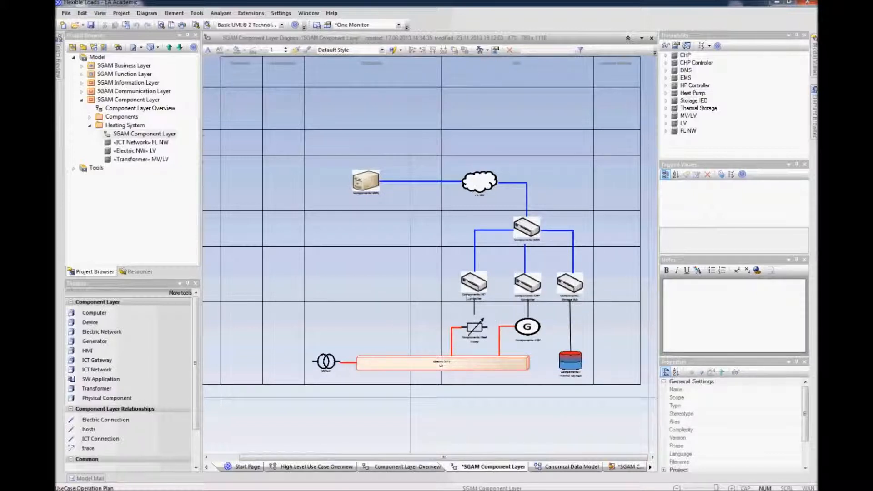
left_click(478, 422)
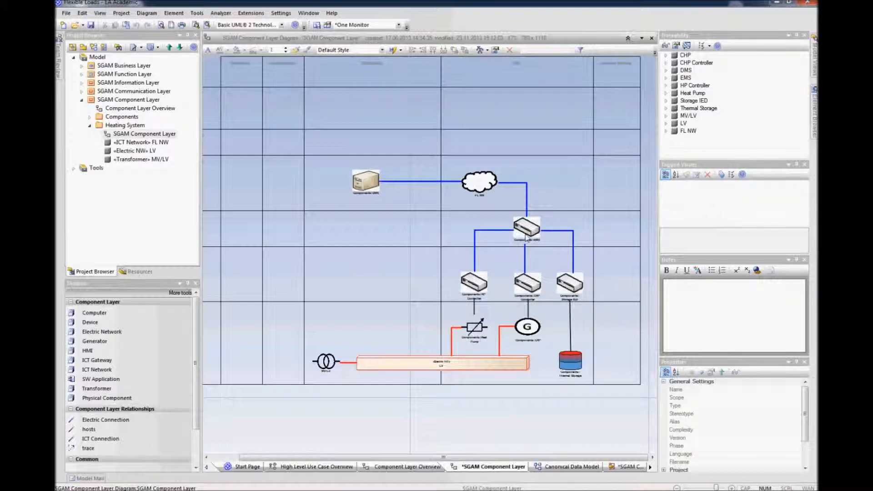
mouse_move(528, 240)
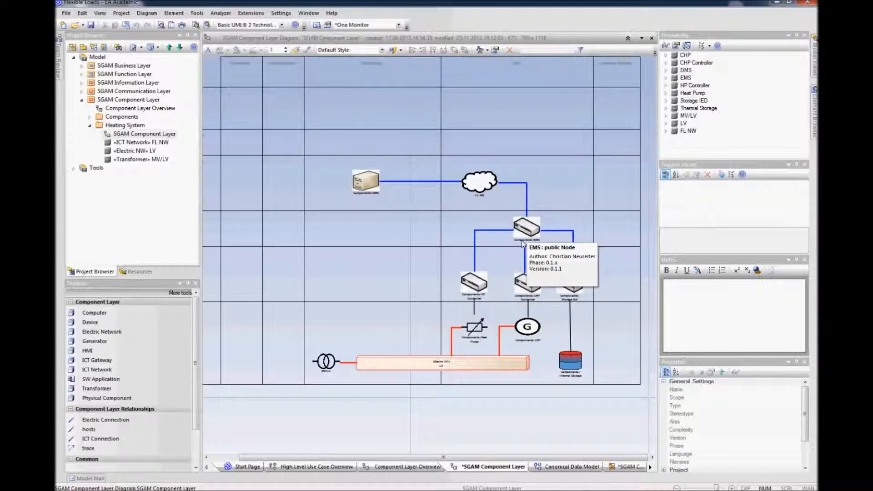
left_click(81, 101)
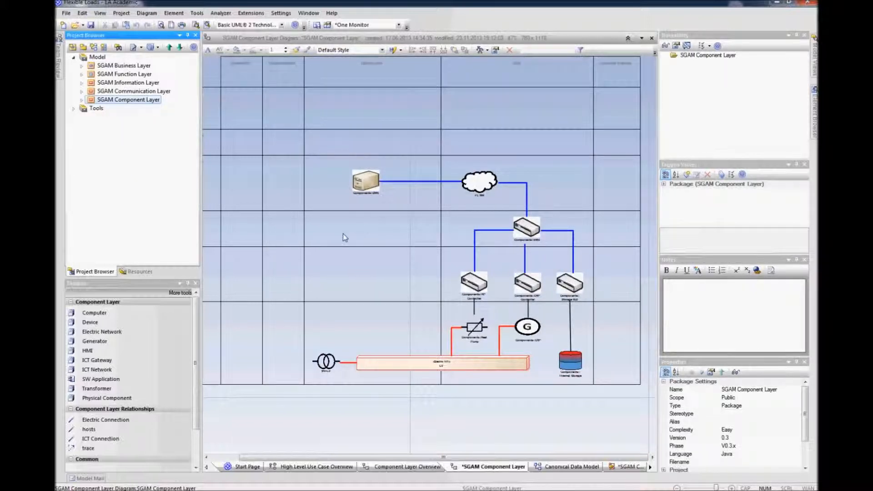
left_click(97, 57)
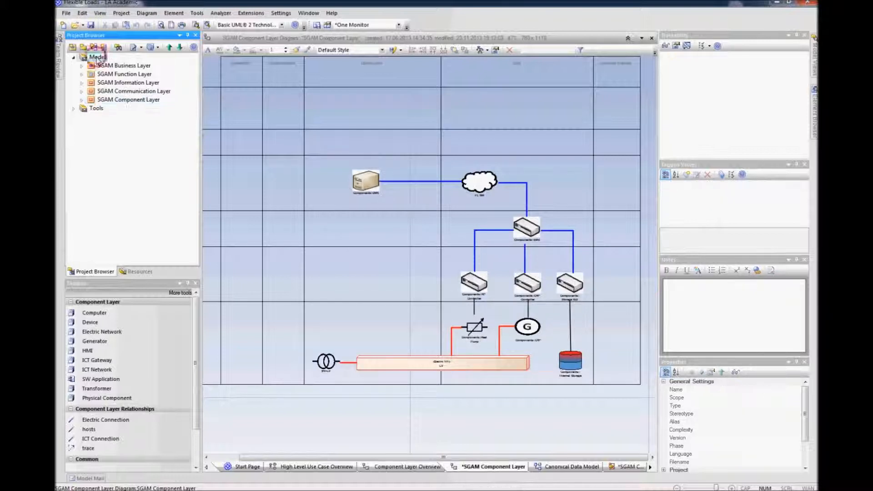
right_click(97, 59)
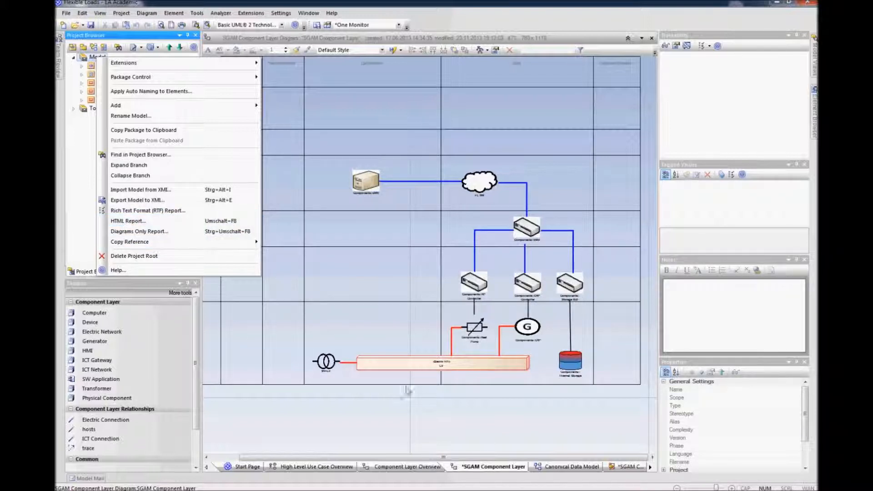
left_click(423, 405)
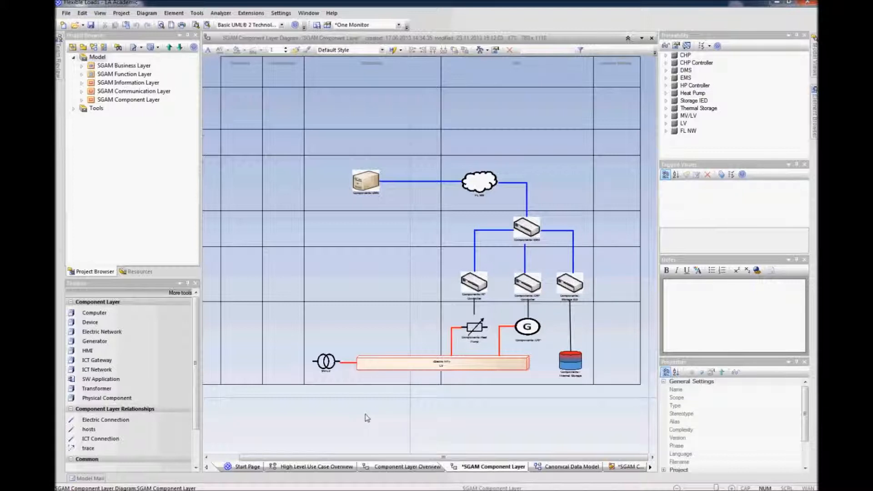
left_click_drag(201, 243, 194, 243)
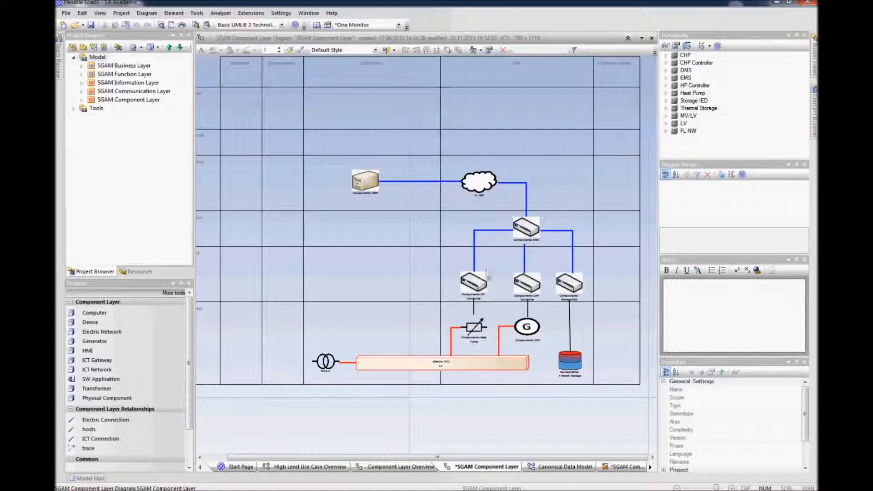
left_click_drag(442, 458, 425, 458)
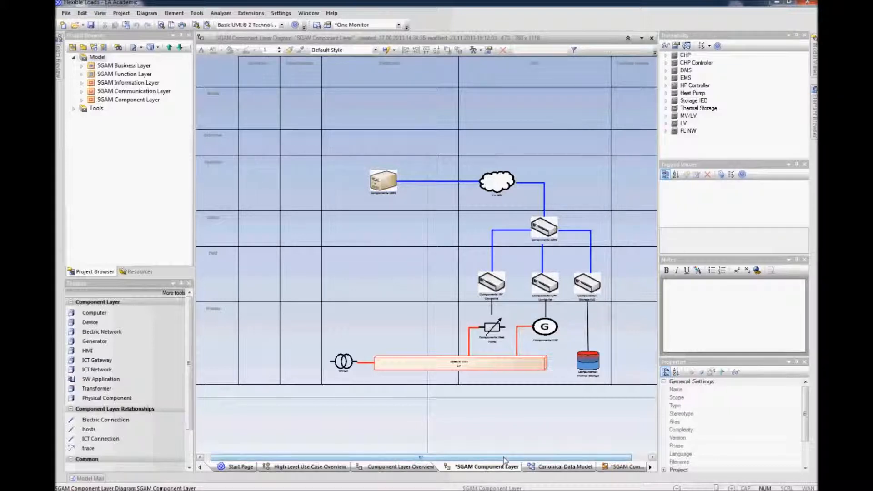
left_click_drag(503, 460, 515, 461)
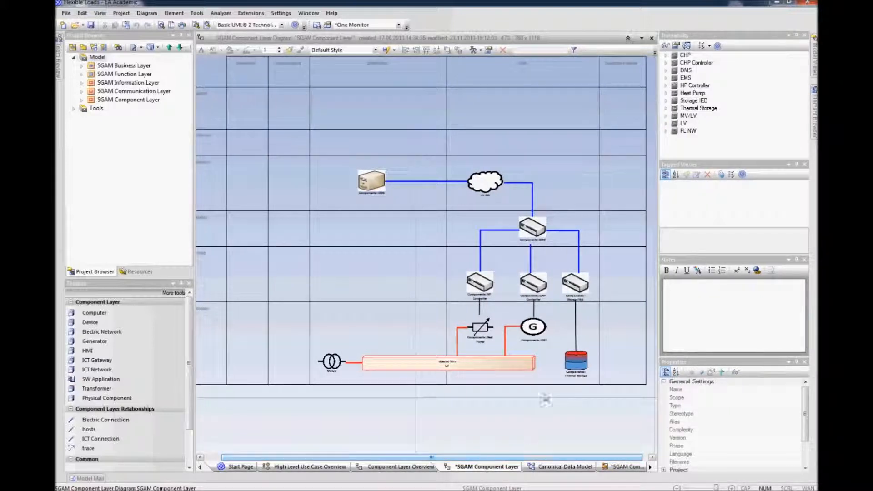
left_click(487, 404)
mouse_move(490, 457)
left_mouse_down()
mouse_move(473, 459)
mouse_move(500, 460)
mouse_move(477, 460)
left_mouse_up()
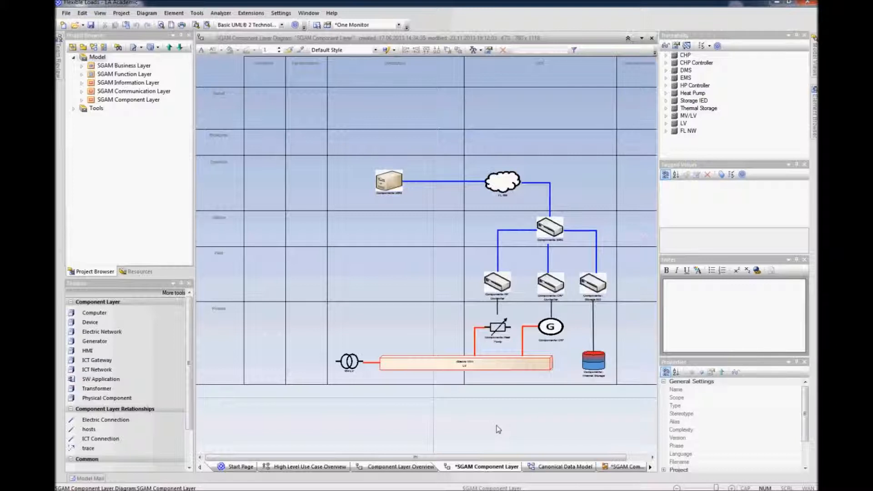
Step: Browse the project resources to the SGAM Toolbox document templates
left_click(140, 272)
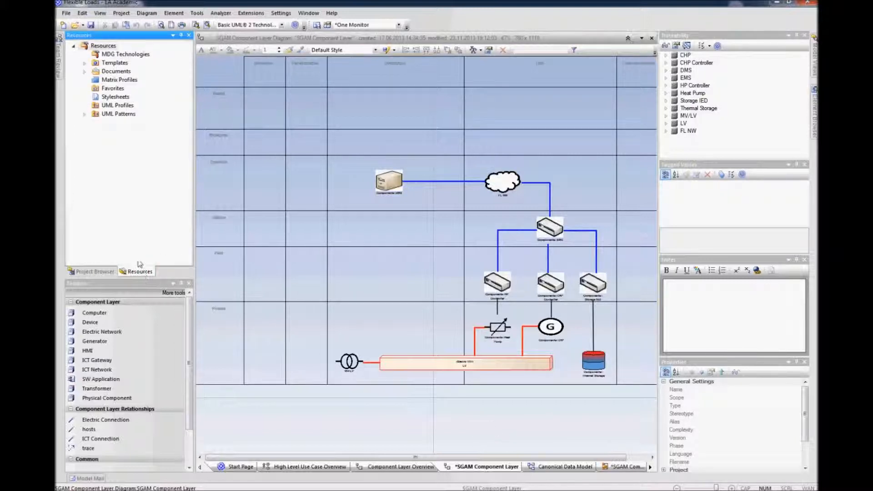
left_click(84, 64)
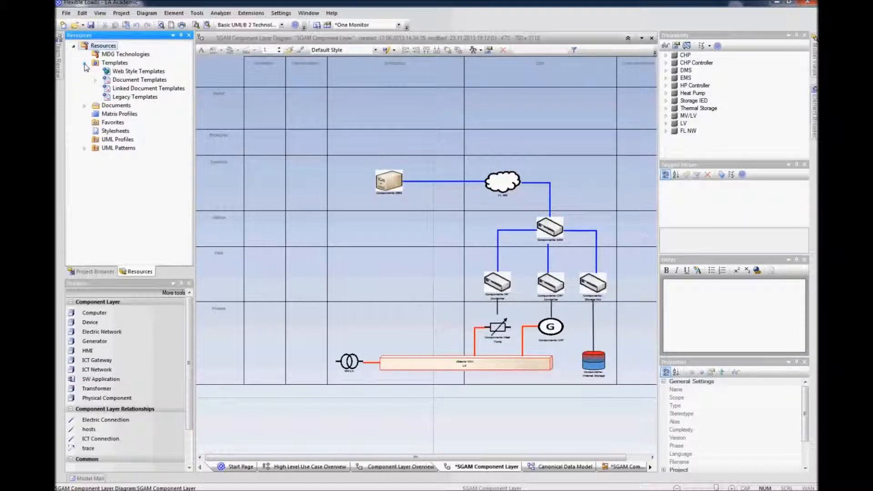
left_click(95, 80)
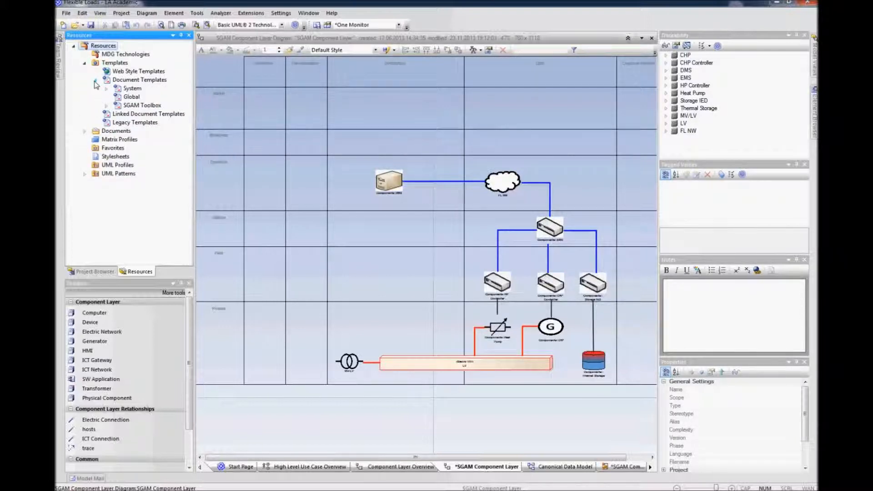
left_click(107, 106)
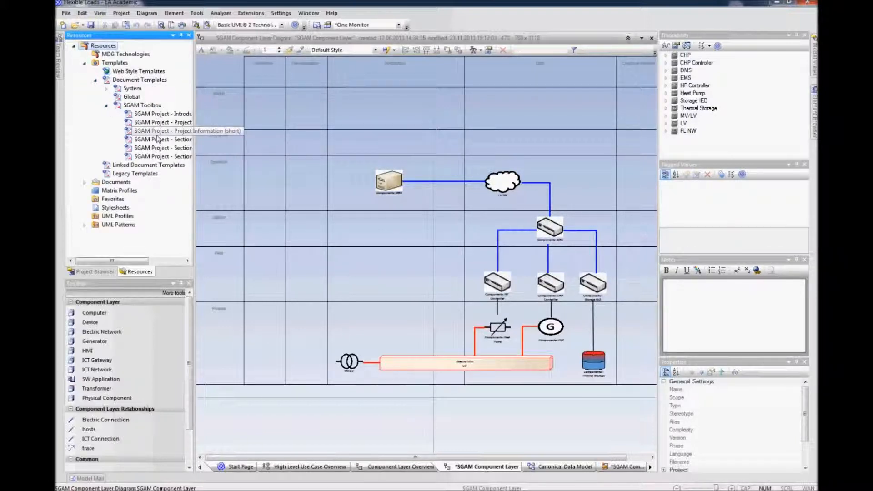
left_click_drag(195, 122, 227, 122)
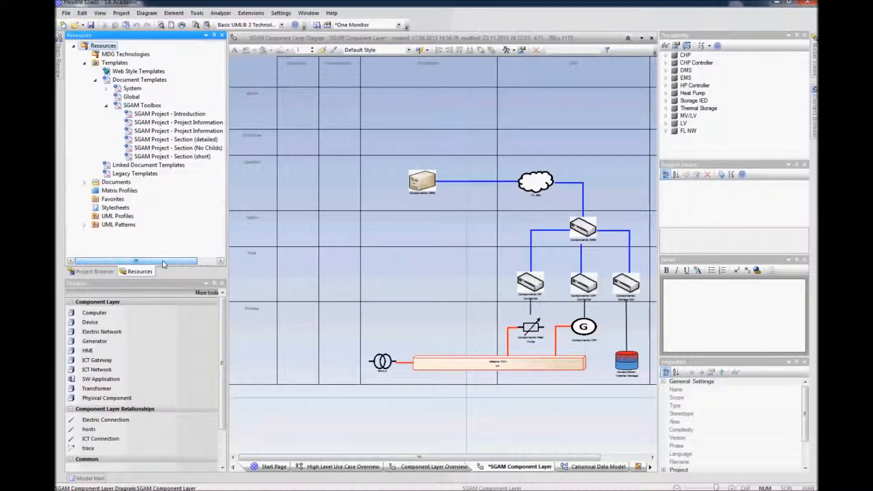
mouse_move(139, 264)
left_mouse_down()
mouse_move(152, 264)
mouse_move(125, 264)
left_mouse_up()
left_click(106, 106)
left_click(95, 80)
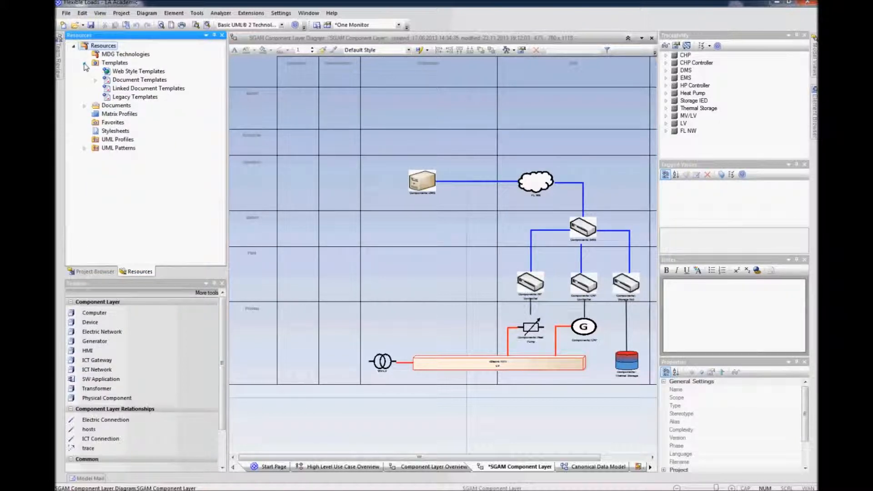
left_click(99, 273)
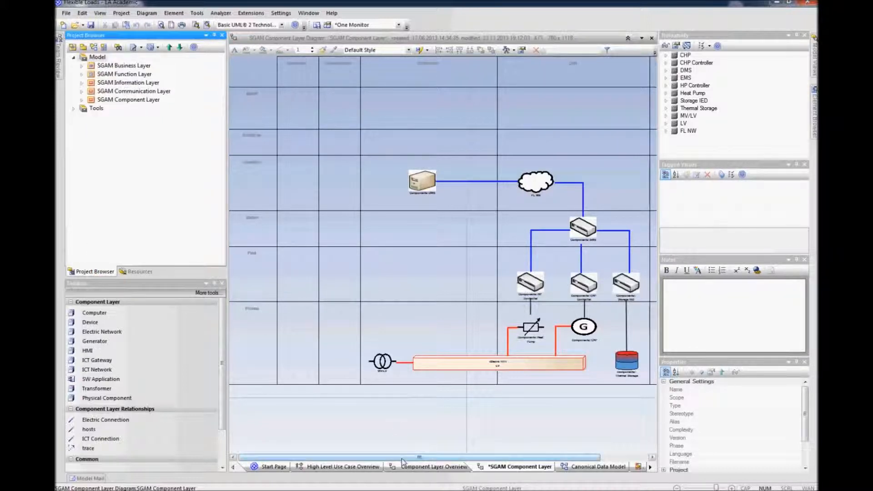
Step: Create a new Composite Structure Diagram under the Storage IED device in the SGAM Component Layer diagram
left_click_drag(402, 461, 431, 462)
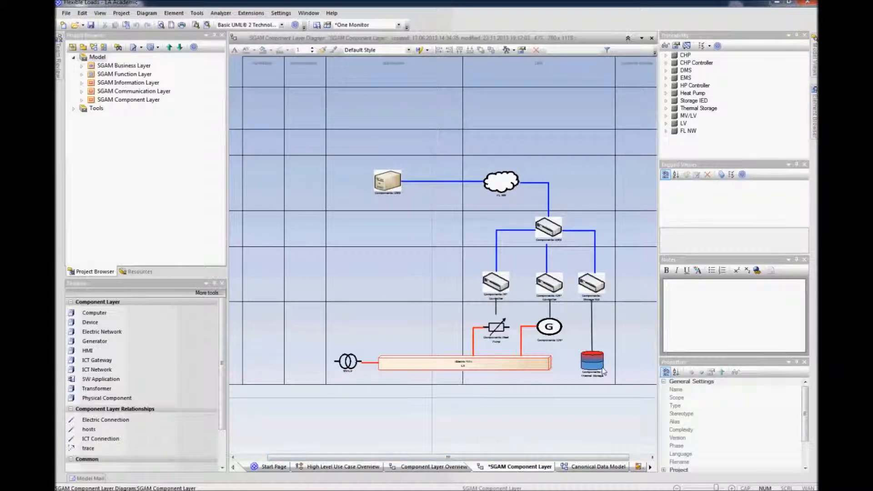
left_click(599, 289)
scroll(598, 289, "up", 2)
left_click(543, 322)
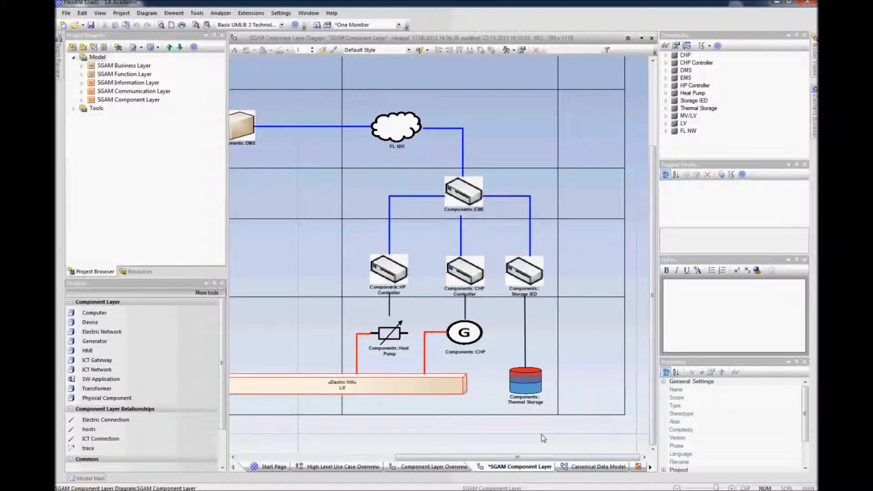
mouse_move(525, 281)
left_click(522, 271)
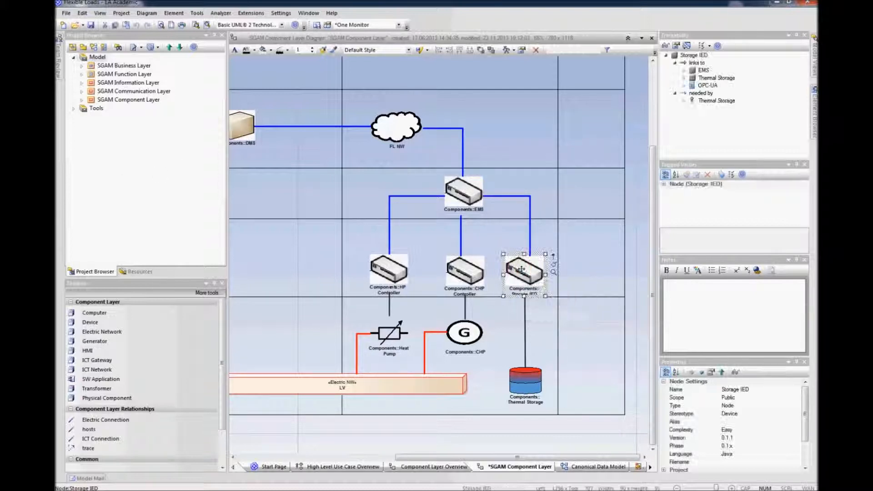
left_click(629, 270)
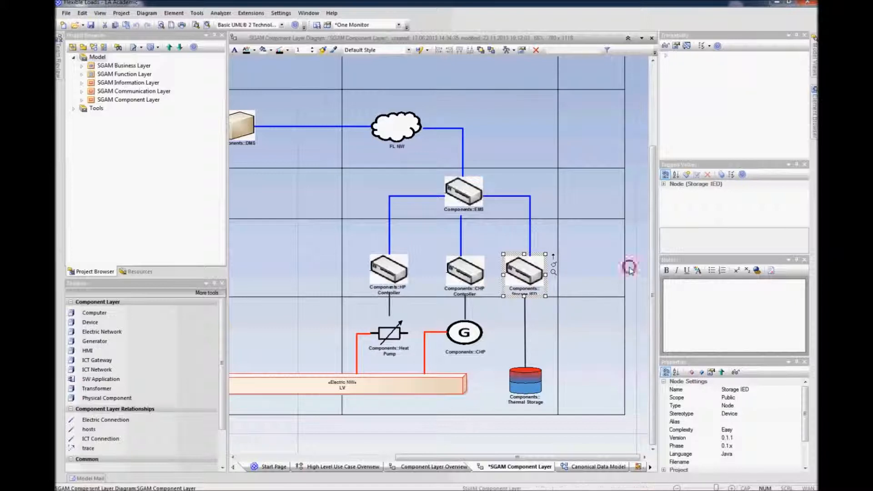
left_click(527, 275)
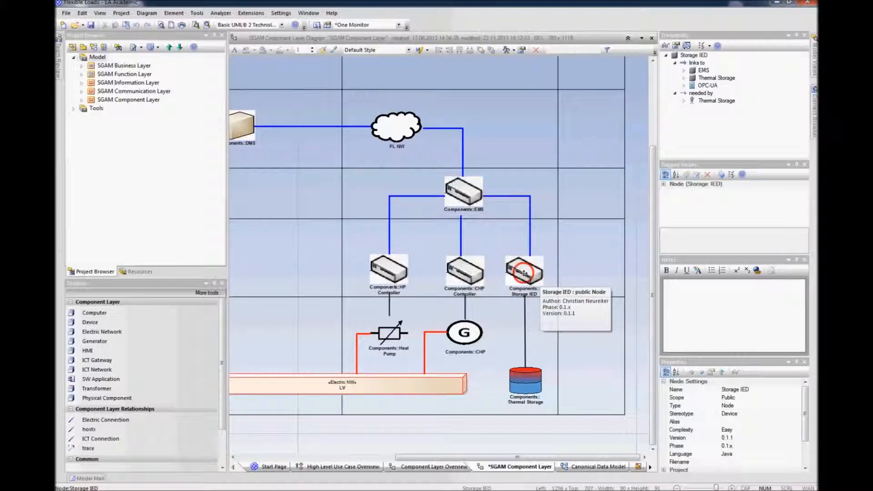
right_click(523, 273)
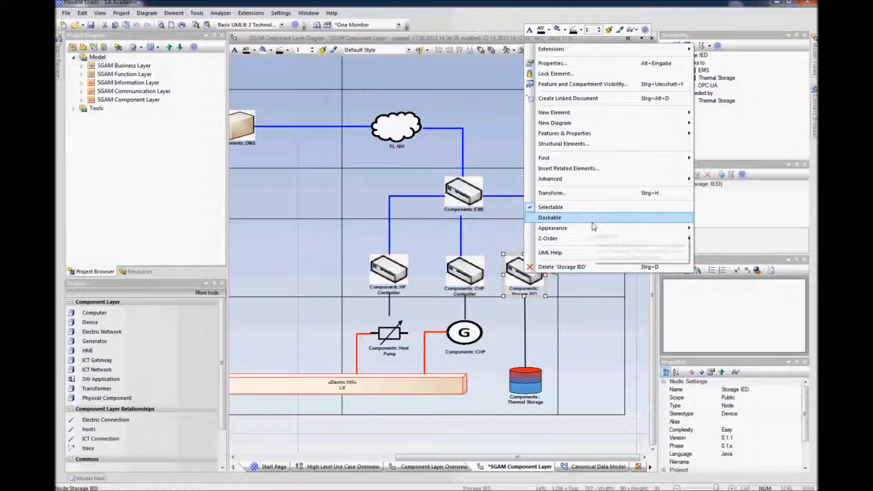
mouse_move(584, 124)
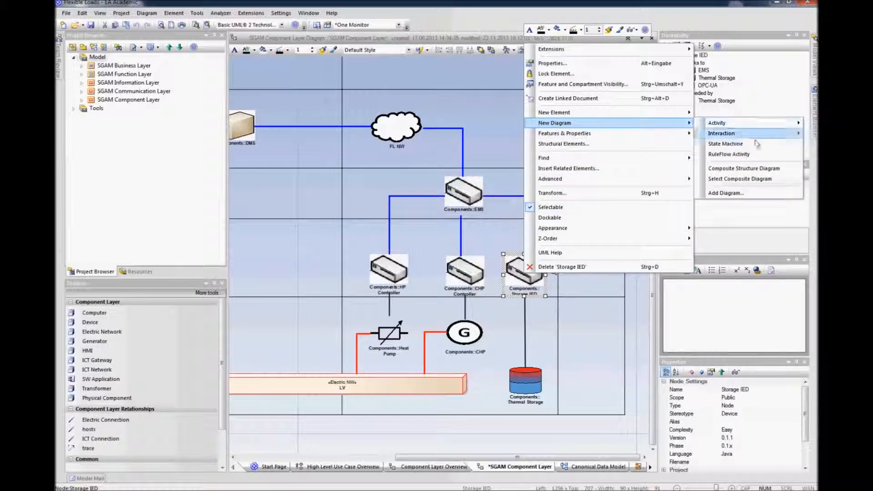
left_click(757, 169)
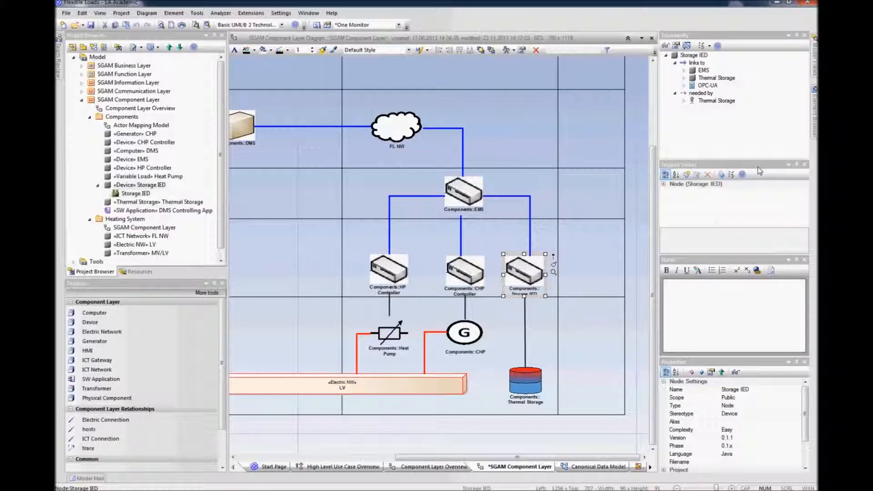
Step: Open the new Storage IED composite diagram and place the Storage IED node in it
right_click(138, 193)
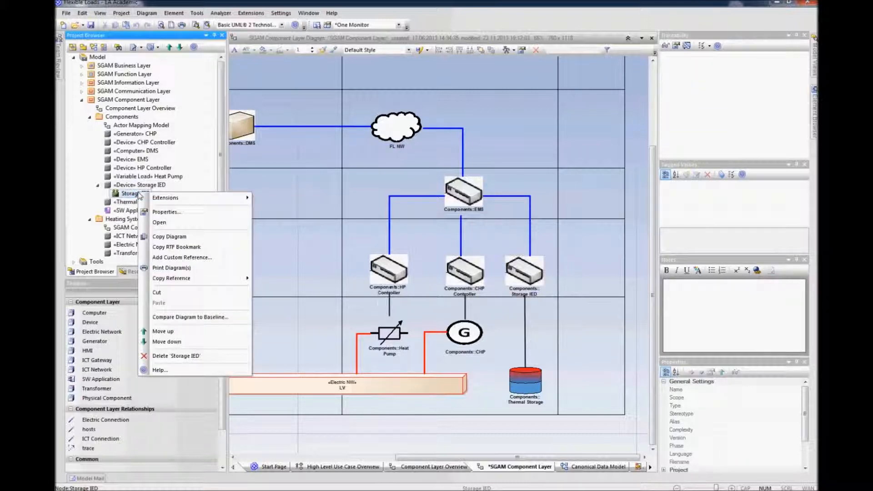
left_click(159, 223)
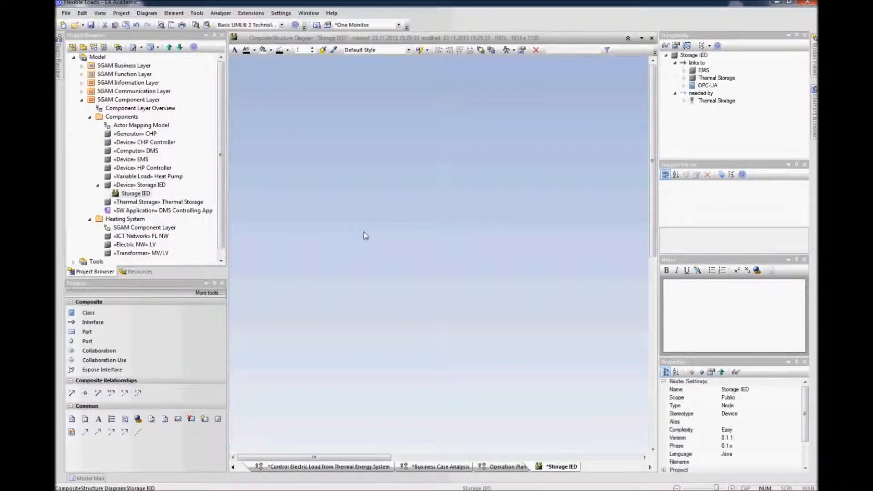
left_click_drag(490, 258, 379, 194)
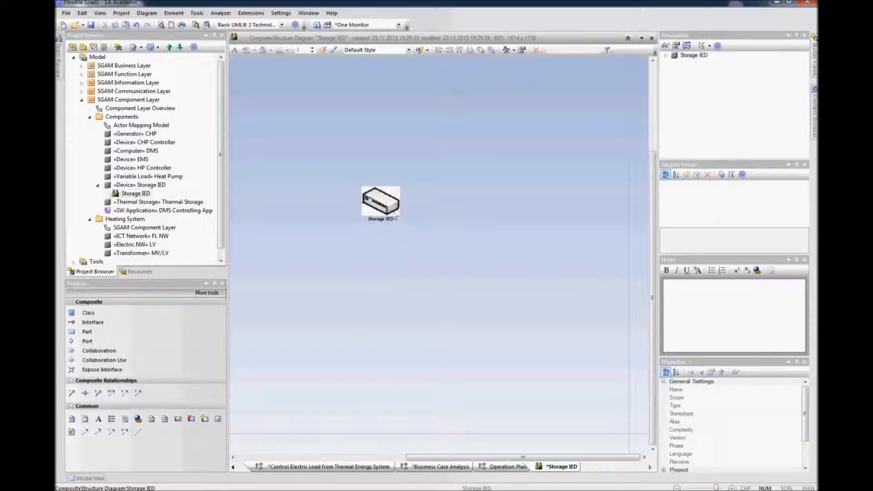
left_click(386, 206)
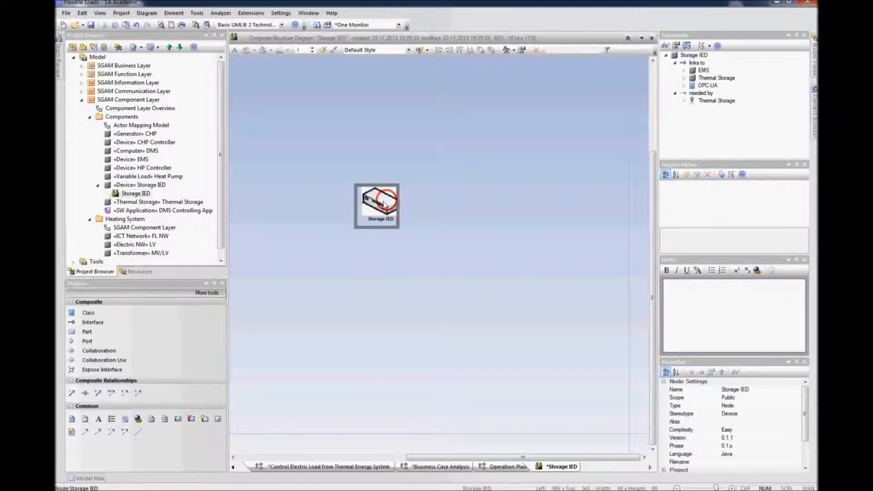
left_click(439, 234)
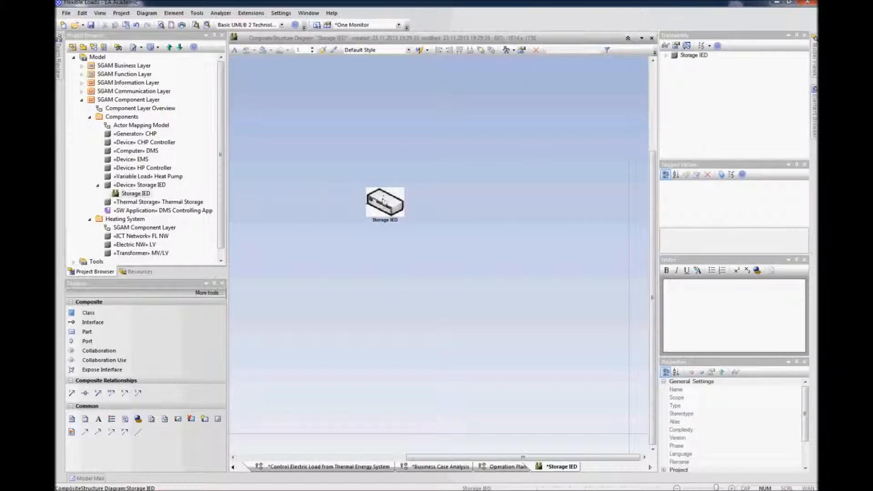
left_click_drag(382, 196, 375, 194)
left_click(392, 265)
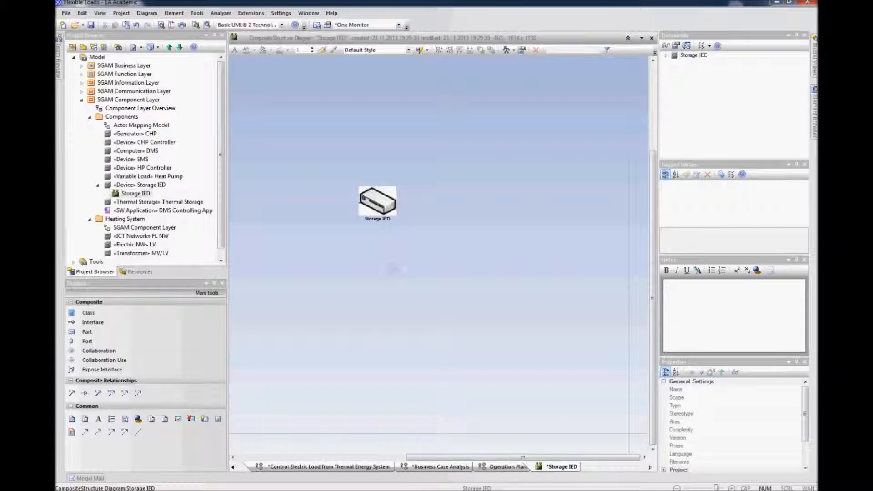
Step: Insert the related Thermal Storage actor, EMS, Thermal Storage and OPC-UA elements around the Storage IED node
left_click(374, 205)
right_click(374, 204)
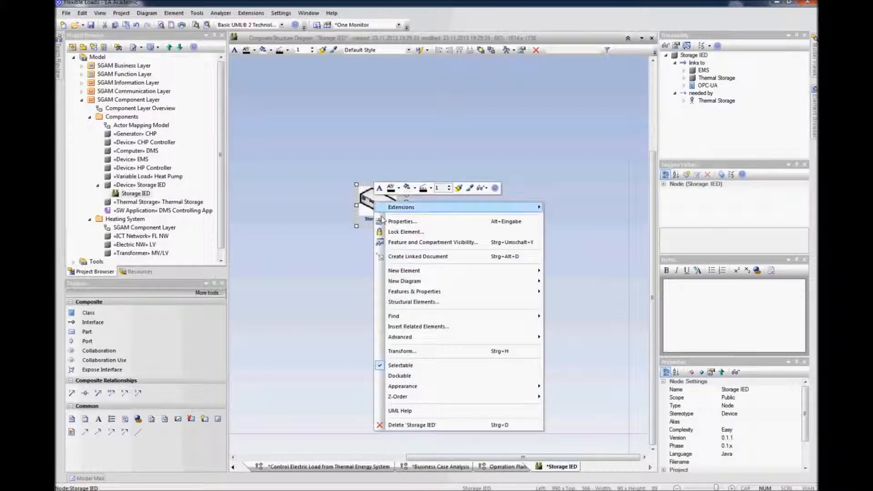
left_click(433, 326)
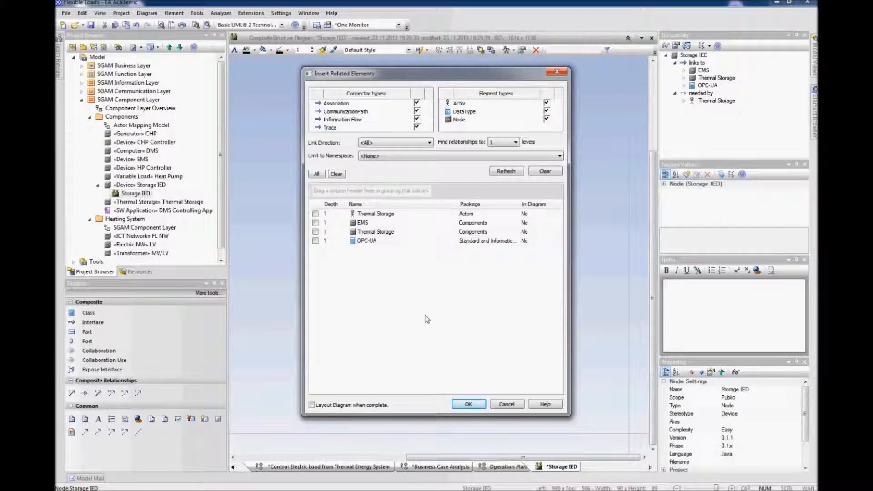
left_click(315, 214)
left_click(315, 222)
left_click(316, 232)
left_click(316, 241)
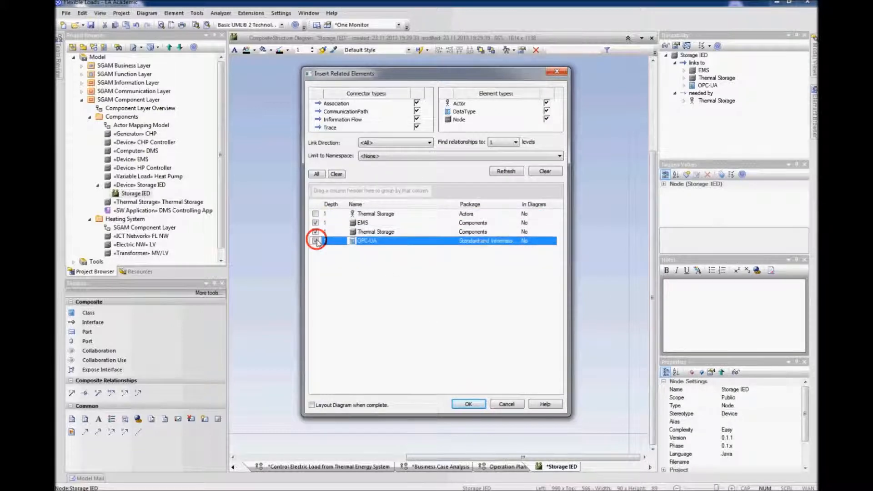
left_click(315, 213)
left_click(468, 404)
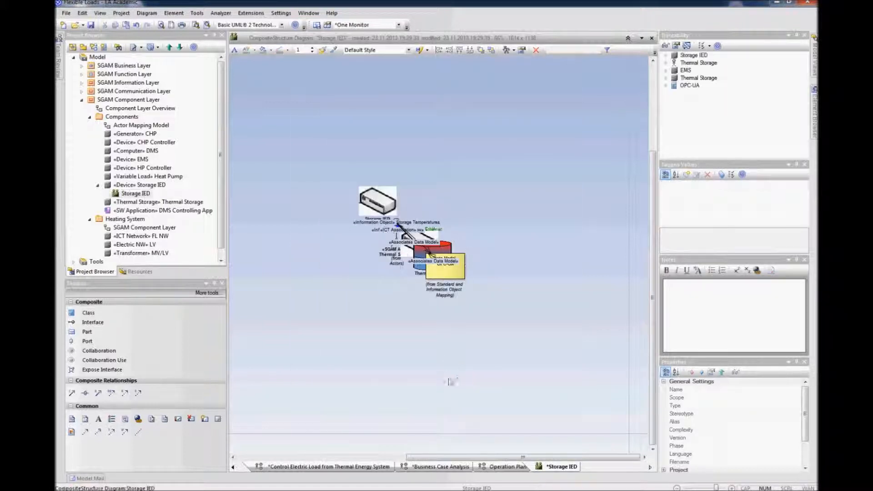
Step: Arrange the diagram with OPC-UA at the top, EMS and Storage IED side by side, Thermal Storage below and the actor upper right
left_click(450, 273)
left_click_drag(468, 223, 533, 203)
left_click(506, 245)
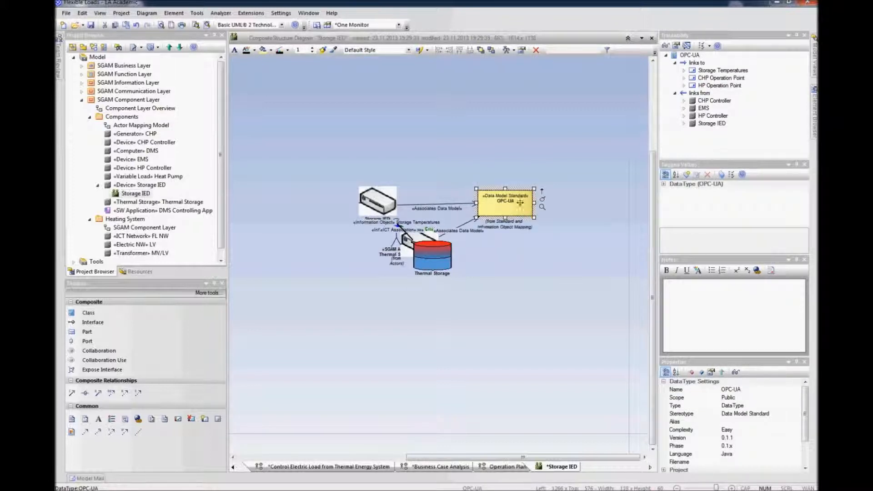
left_click_drag(431, 263, 383, 307)
left_click(461, 300)
left_click(472, 299)
left_click_drag(427, 253, 380, 130)
left_click(439, 134)
left_click_drag(386, 203, 386, 209)
left_click_drag(381, 135, 296, 214)
left_click_drag(506, 210, 340, 129)
left_click_drag(396, 227, 497, 146)
left_click_drag(390, 212, 435, 226)
left_click_drag(379, 293, 449, 303)
left_click_drag(430, 218, 475, 236)
left_click_drag(449, 305, 477, 316)
left_click_drag(299, 214, 284, 239)
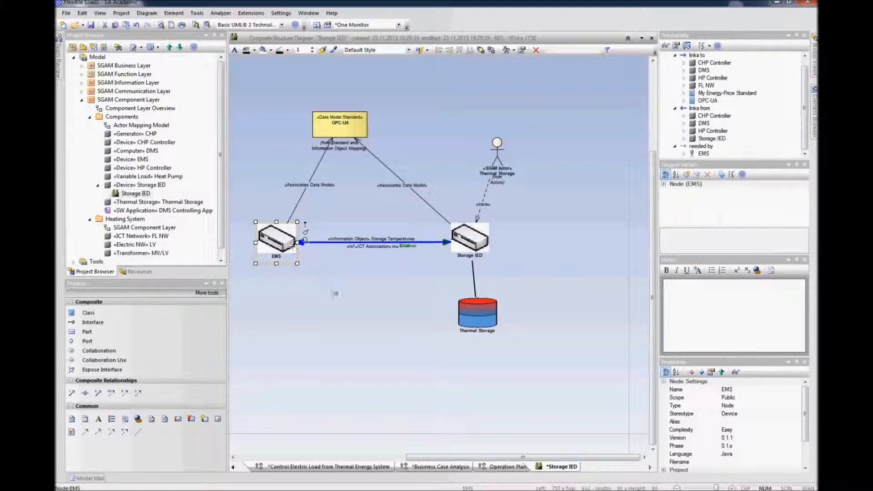
Step: Route the communication path between Storage IED and EMS below the nodes and position its protocol label
left_click(399, 269)
left_click(427, 244)
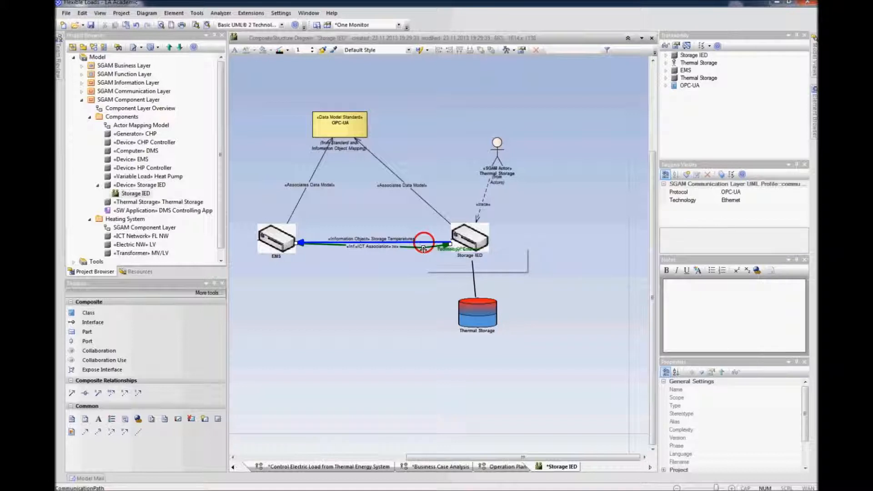
left_click_drag(427, 245, 420, 284)
left_click_drag(337, 263, 335, 287)
left_click(362, 310)
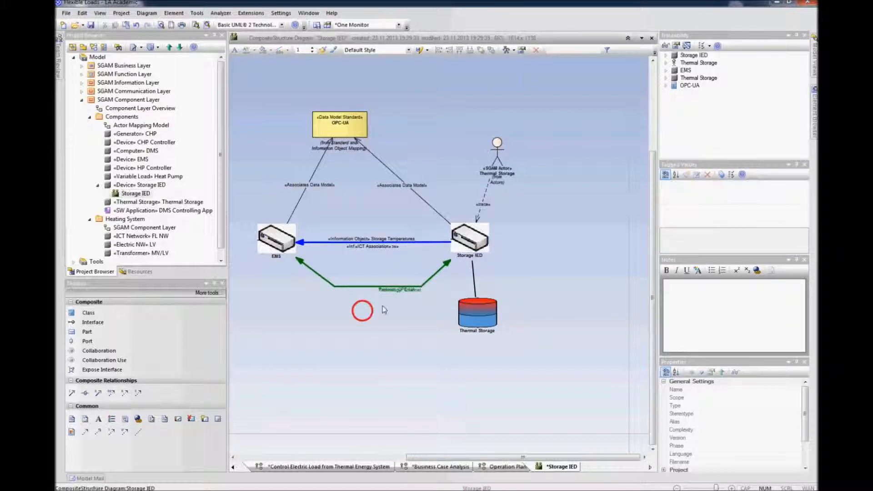
left_click(395, 289)
mouse_move(396, 290)
left_mouse_down()
mouse_move(376, 273)
mouse_move(387, 282)
mouse_move(389, 274)
left_mouse_up()
left_click(381, 310)
left_click(399, 289)
left_click(387, 309)
left_click(392, 274)
left_click(387, 308)
left_click(385, 266)
left_click(391, 302)
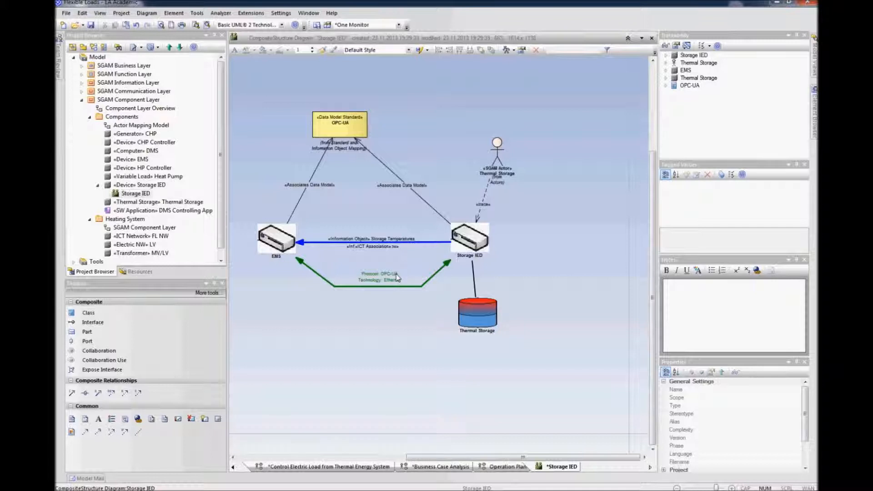
Step: Separate the overlapping information flow and ICT association connectors between Storage IED and EMS
left_click_drag(424, 243, 380, 222)
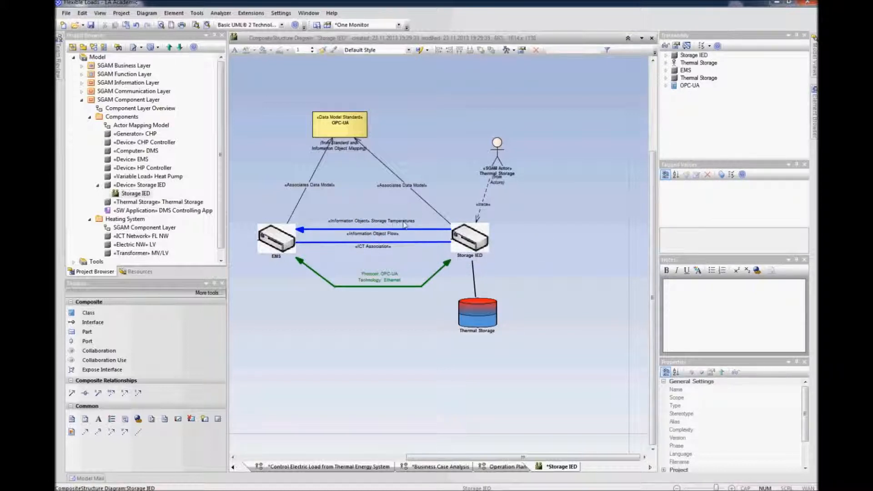
left_click(382, 221)
left_click(468, 240)
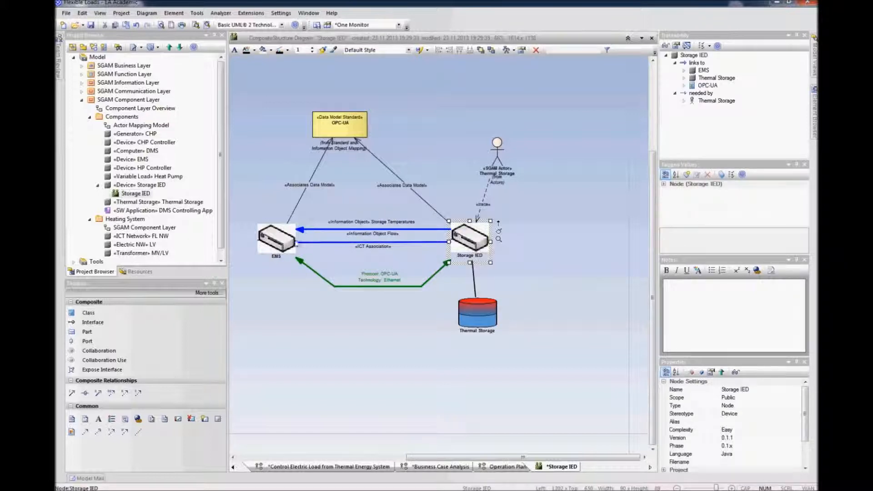
left_click(419, 242)
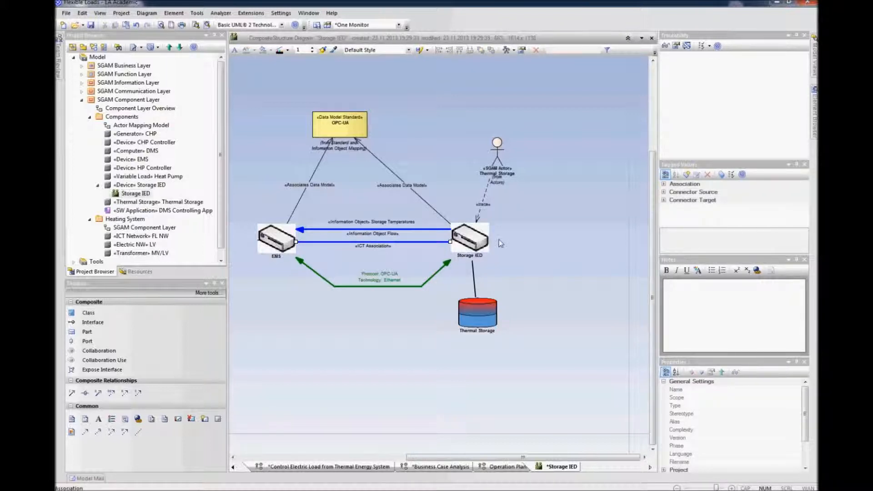
left_click(543, 234)
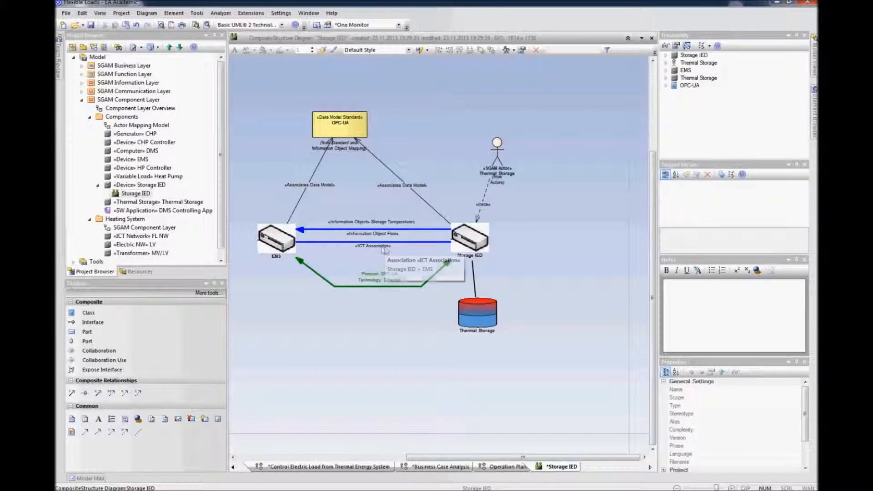
left_click(405, 241)
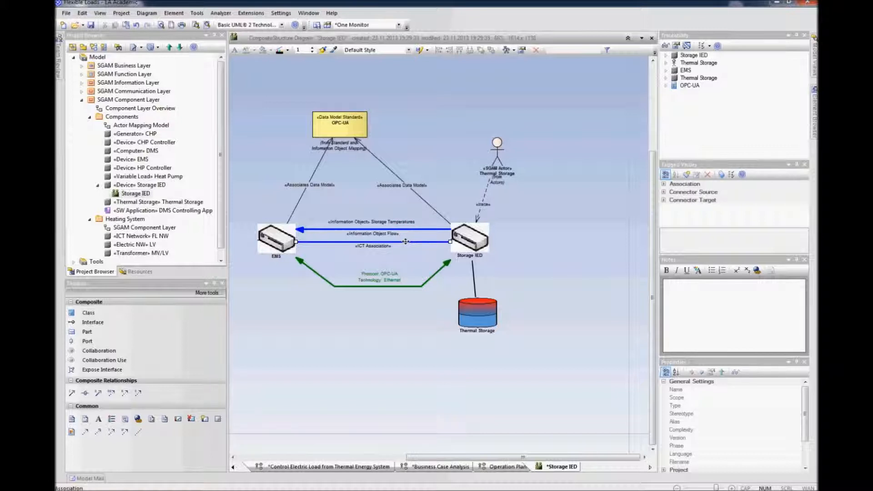
left_click_drag(405, 242, 406, 244)
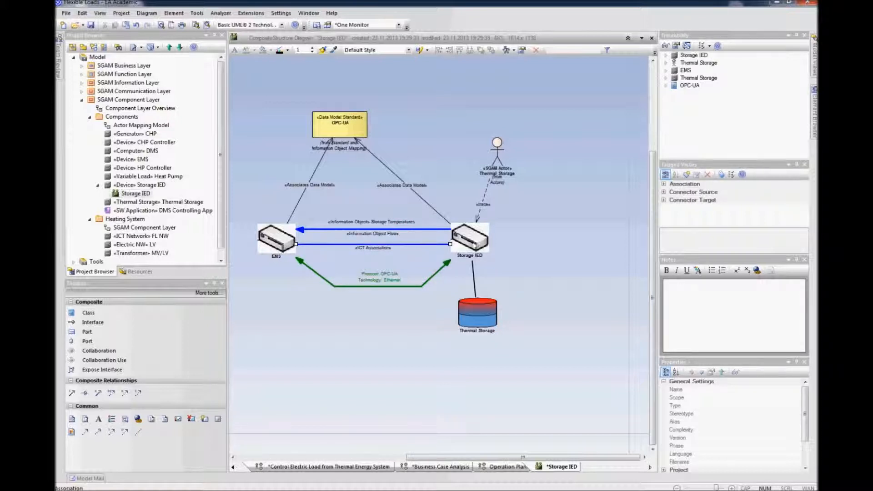
left_click(539, 240)
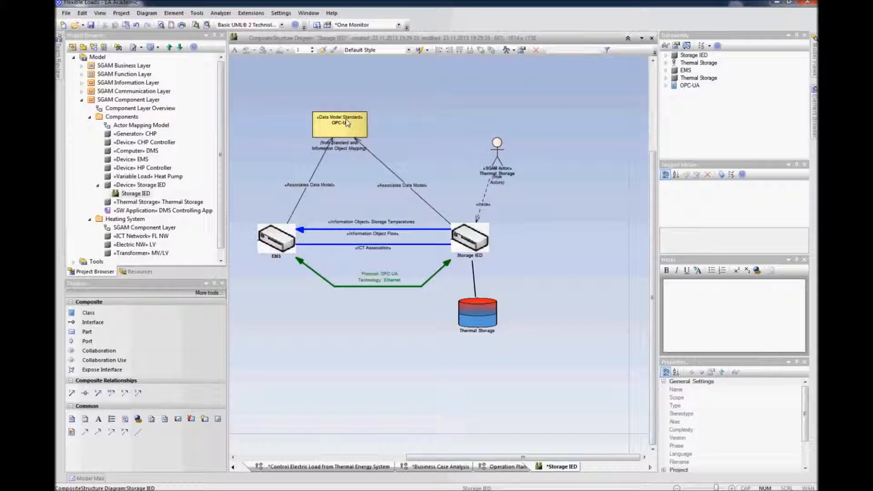
Step: Move the OPC-UA data model standard slightly right, centred above the two nodes
left_click(347, 122)
left_click_drag(346, 123, 367, 128)
left_click(575, 237)
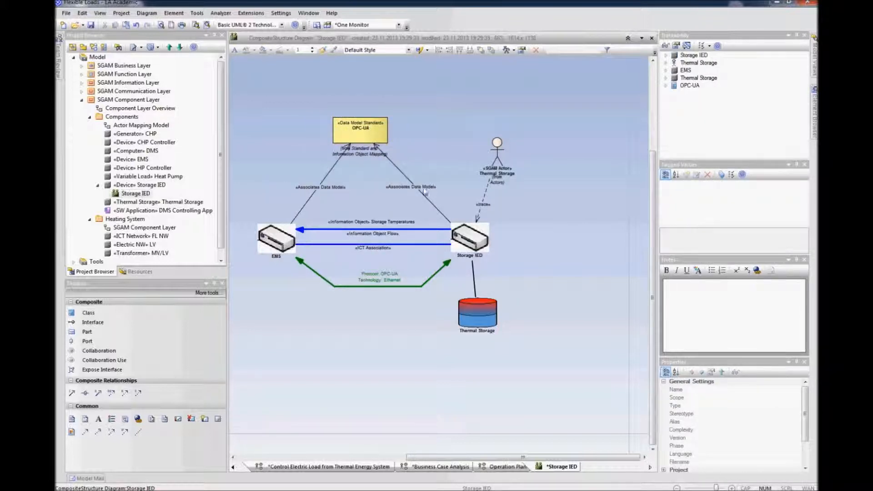
Step: Route the two Associates Data Model connectors from OPC-UA to EMS and Storage IED as right-angled paths and tidy their labels
left_click_drag(335, 167, 278, 173)
left_click_drag(395, 166, 444, 170)
mouse_move(359, 161)
left_mouse_down()
mouse_move(372, 161)
mouse_move(348, 163)
left_mouse_up()
left_click(367, 185)
left_click_drag(403, 175, 393, 163)
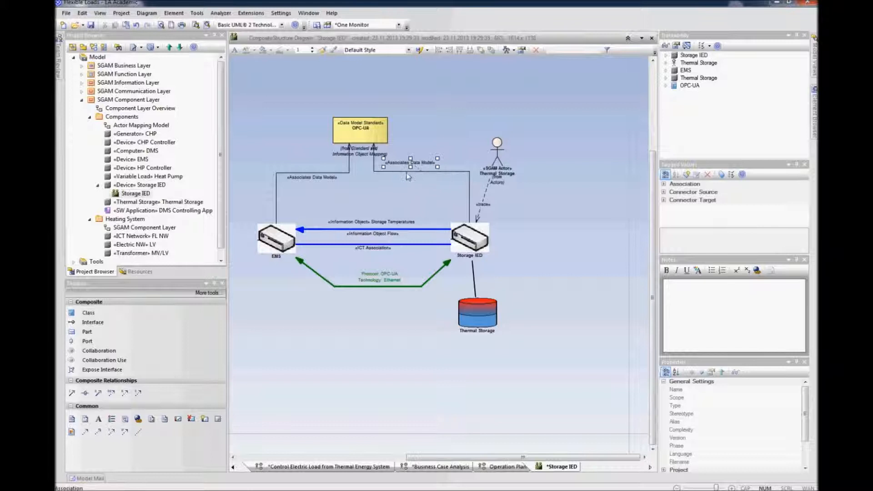
left_click(547, 218)
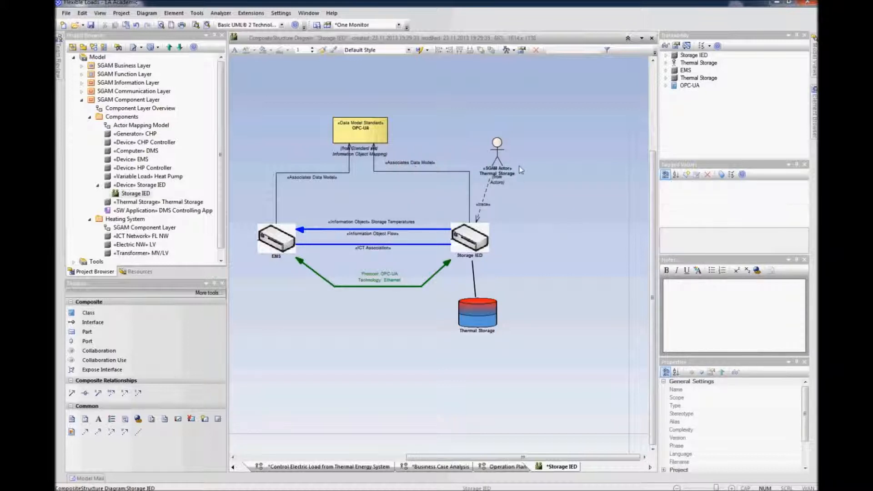
Step: Move the Thermal Storage actor directly above Storage IED and straighten its trace connector to a vertical line
left_click_drag(500, 159, 485, 137)
left_click(477, 165)
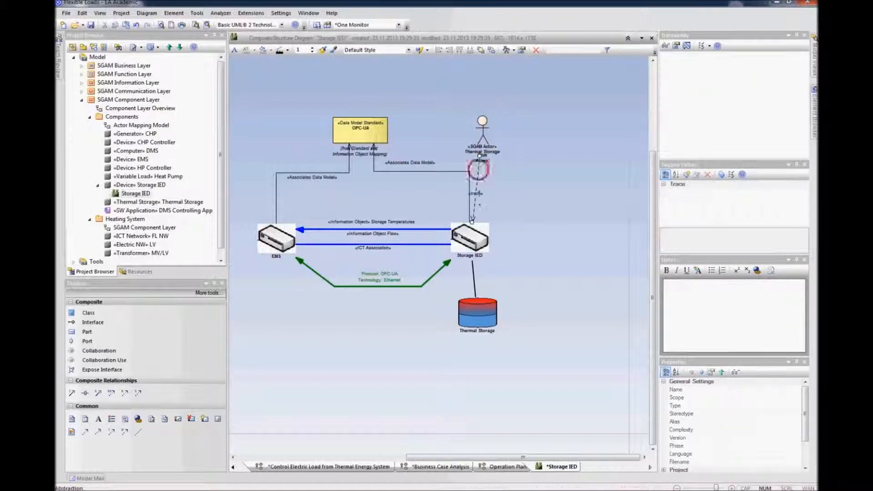
left_click_drag(473, 221, 480, 222)
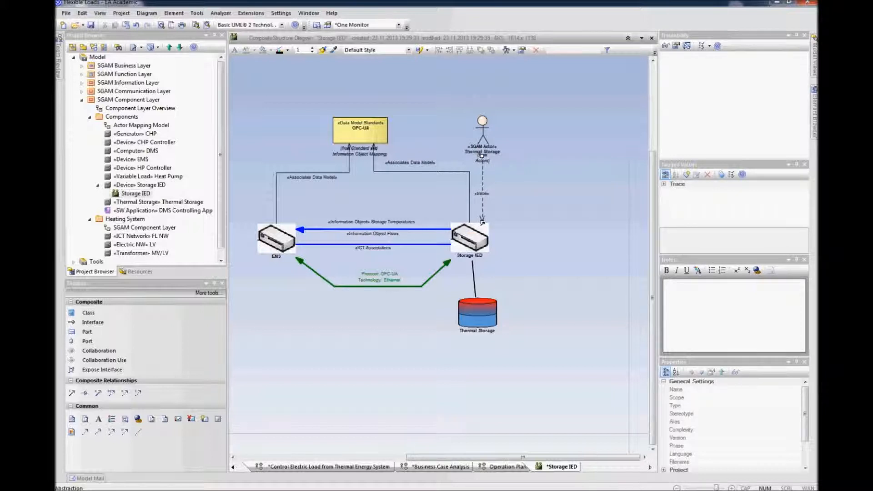
left_click(505, 224)
Step: Select all diagram elements and shift the whole diagram down on the canvas
left_click_drag(481, 316, 483, 314)
left_click_drag(519, 84, 266, 376)
left_click_drag(276, 241, 264, 313)
left_click(522, 293)
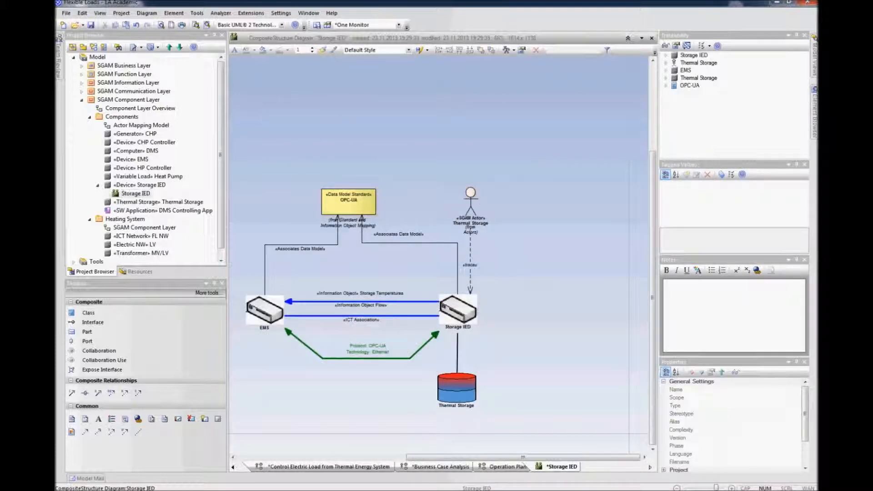
Step: Insert the related Data Acquisition use case of the Thermal Storage actor into the diagram
left_click(472, 200)
right_click(471, 199)
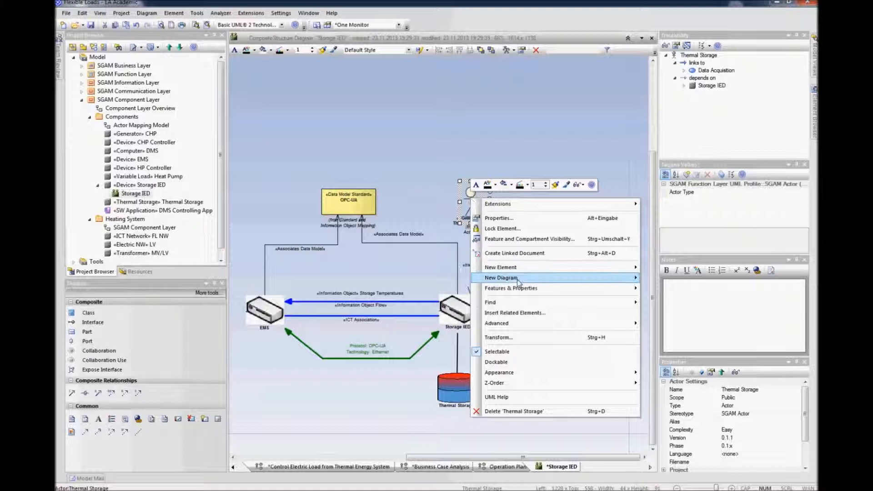
left_click(529, 313)
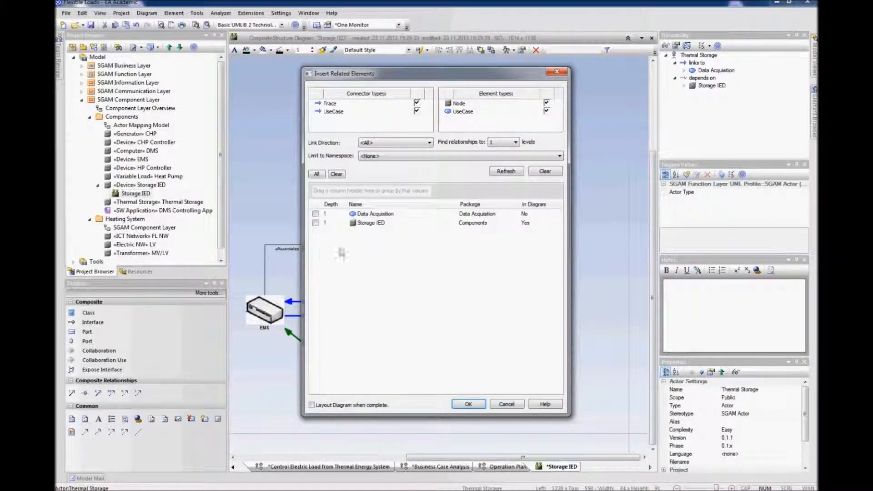
left_click(316, 215)
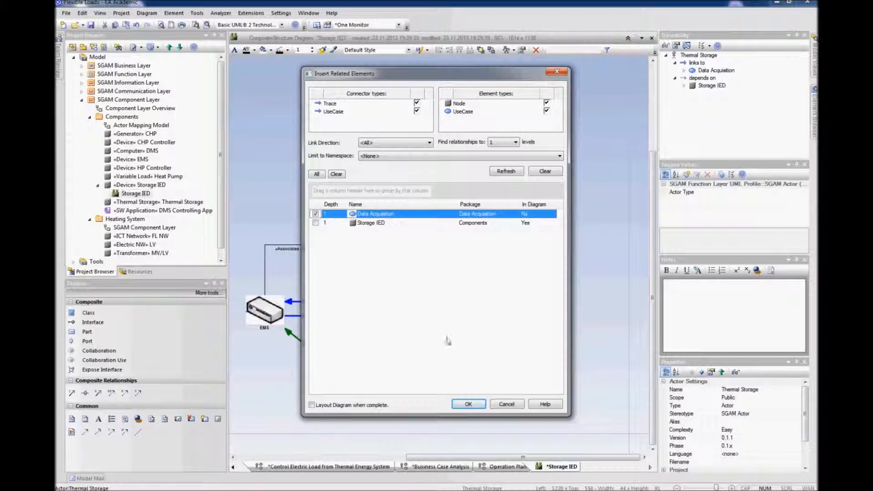
left_click(468, 404)
Step: Position the Data Acquisition use case beside the Thermal Storage actor
left_click_drag(533, 237, 539, 219)
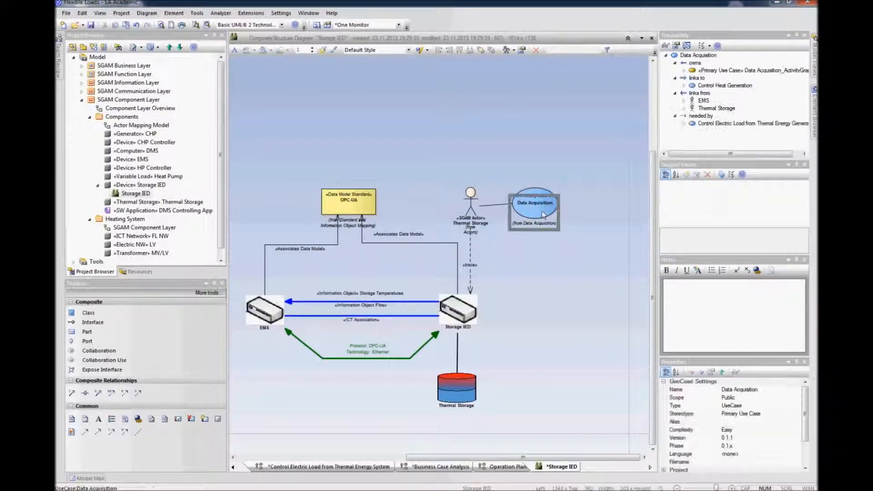
left_click(541, 246)
left_click(538, 213)
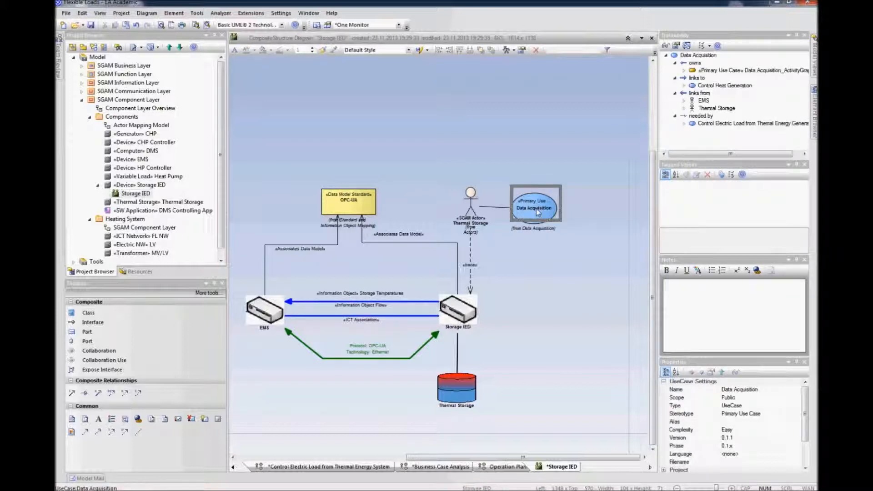
right_click(540, 210)
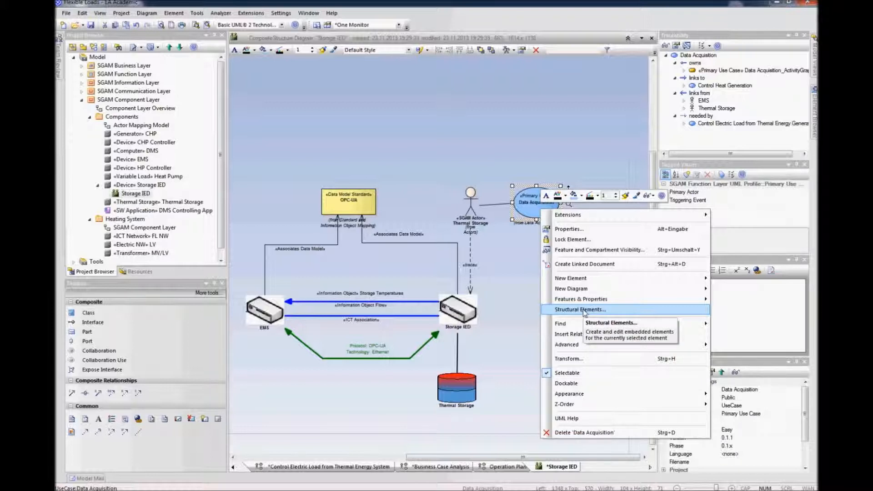
left_click(514, 268)
double_click(539, 210)
left_click_drag(540, 210, 542, 209)
left_click(549, 272)
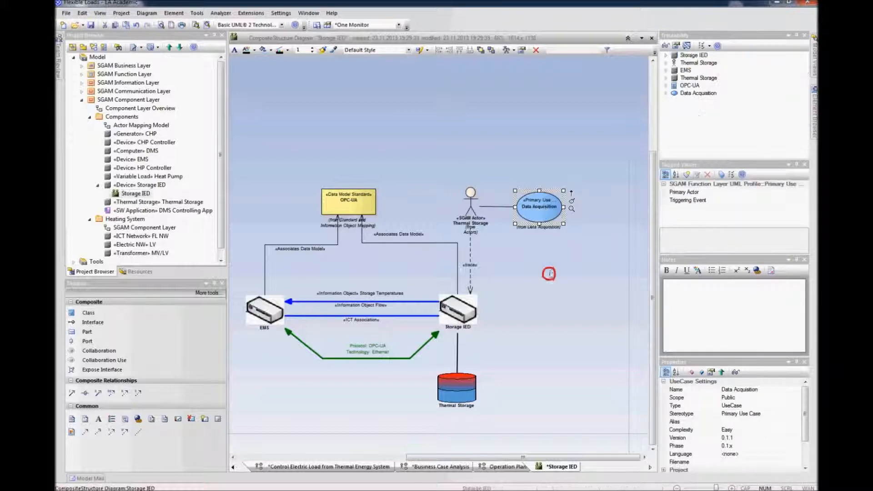
Step: Insert the related EMS actor of the Data Acquisition use case into the diagram
left_click(541, 216)
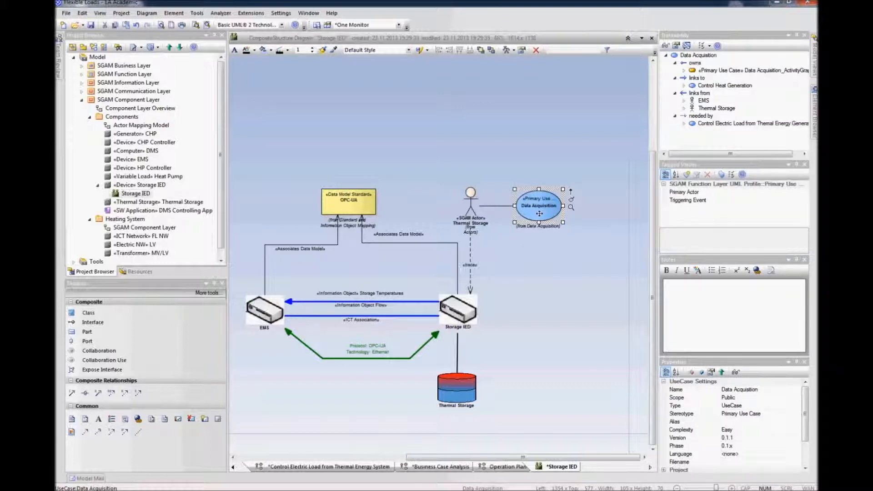
right_click(539, 214)
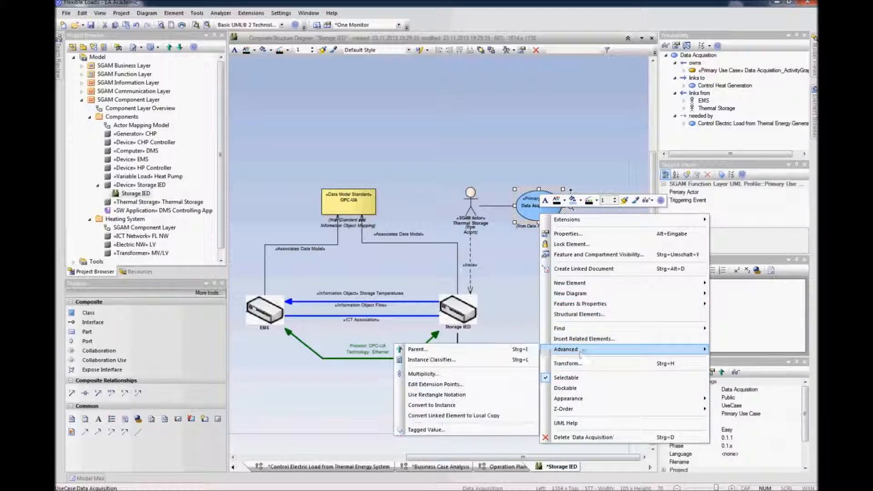
left_click(582, 338)
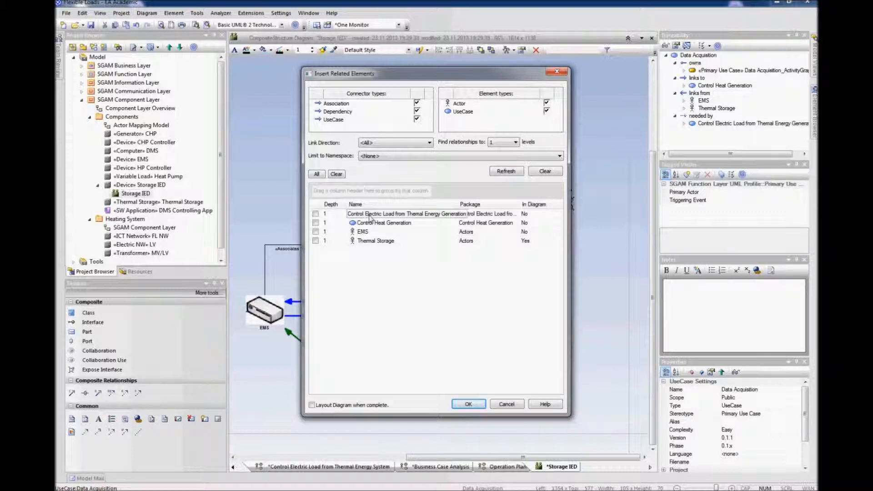
left_click(316, 233)
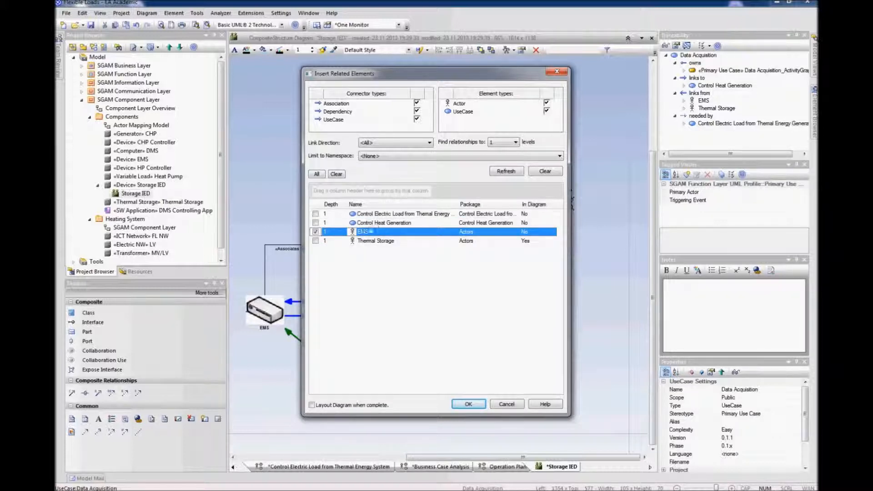
left_click(468, 404)
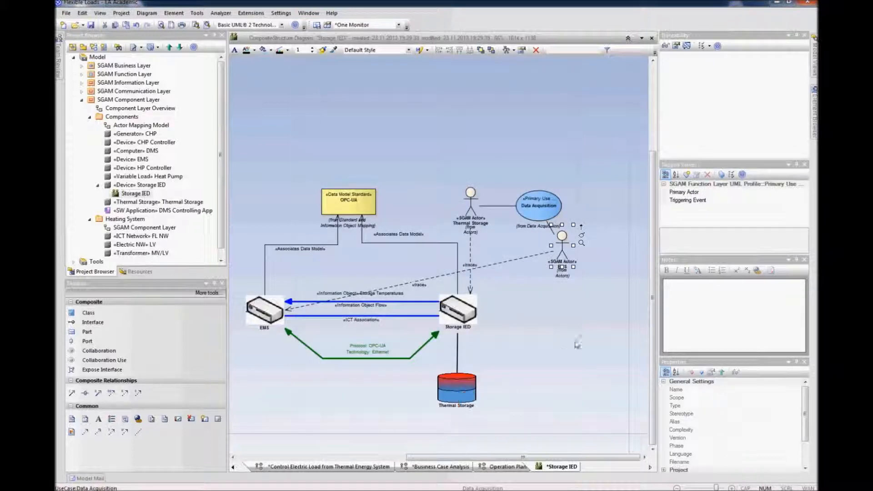
Step: Place the EMS actor above the EMS node and straighten its trace connector to a vertical line
mouse_move(562, 255)
left_mouse_down()
mouse_move(318, 164)
mouse_move(266, 165)
left_mouse_up()
left_click_drag(265, 209, 259, 209)
left_click_drag(268, 163, 260, 163)
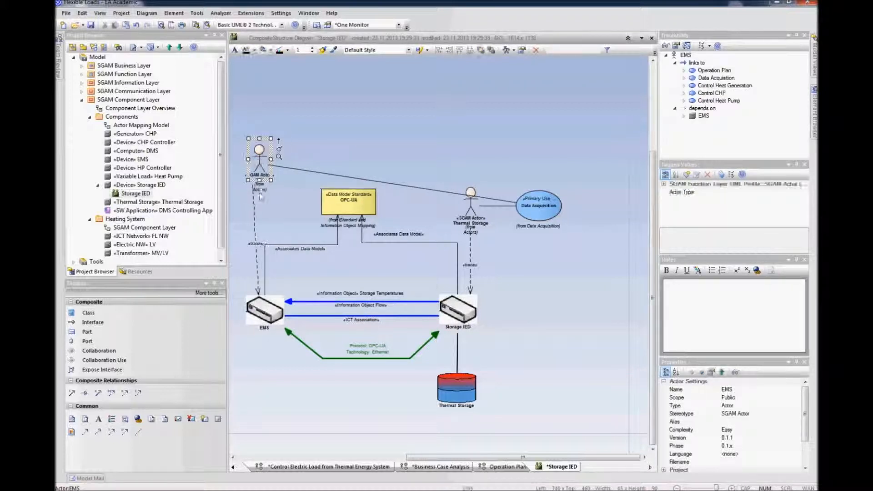
left_click(254, 201)
left_click(252, 184)
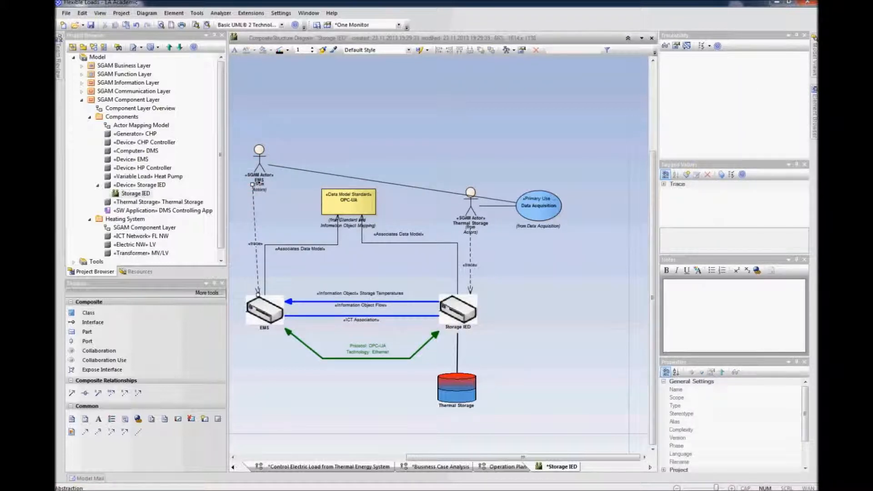
left_click_drag(252, 196, 258, 200)
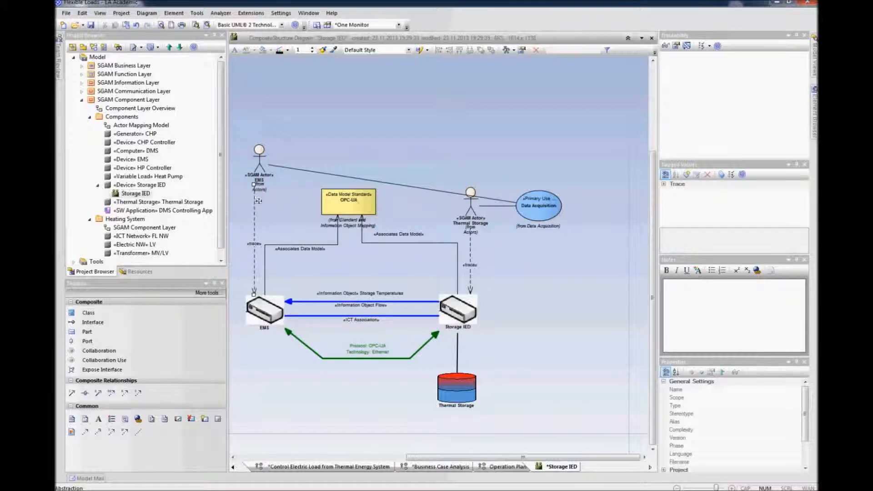
Step: Arrange the EMS actor, Data Acquisition use case and Thermal Storage actor in a row across the top
left_click(537, 213)
left_click_drag(403, 123, 387, 146)
left_click_drag(472, 207, 474, 149)
left_click_drag(384, 139, 368, 144)
left_click_drag(263, 158, 261, 140)
left_click(356, 137)
left_click_drag(357, 137, 344, 141)
left_click(401, 129)
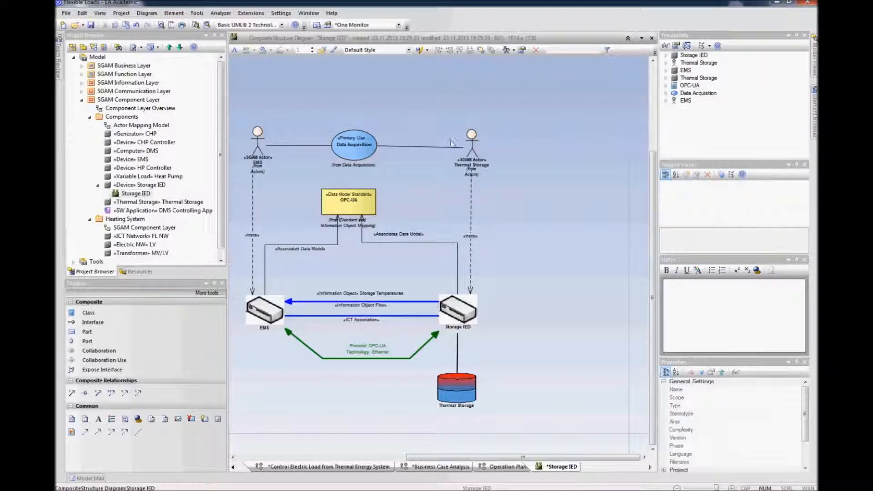
left_click_drag(468, 144, 464, 142)
left_click(411, 165)
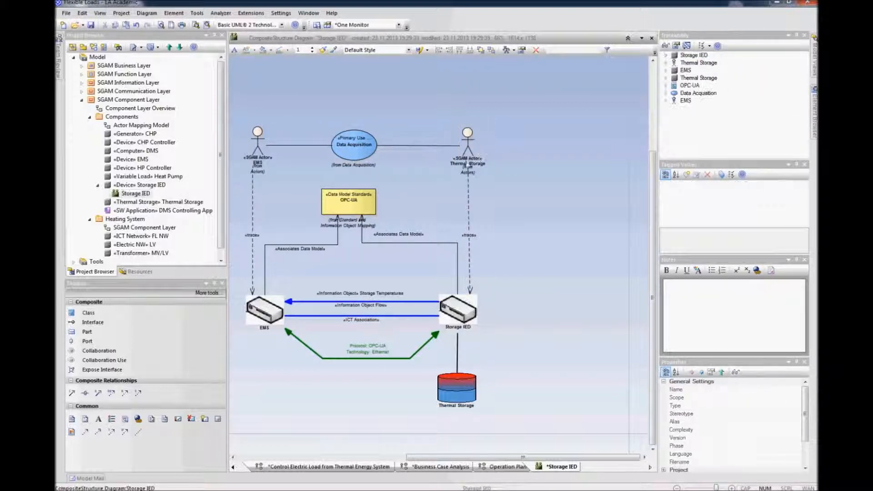
Step: Link the Data Acquisition use case to a composite diagram inside its SGAM Function Layer Data Acquisition package
left_click(362, 155)
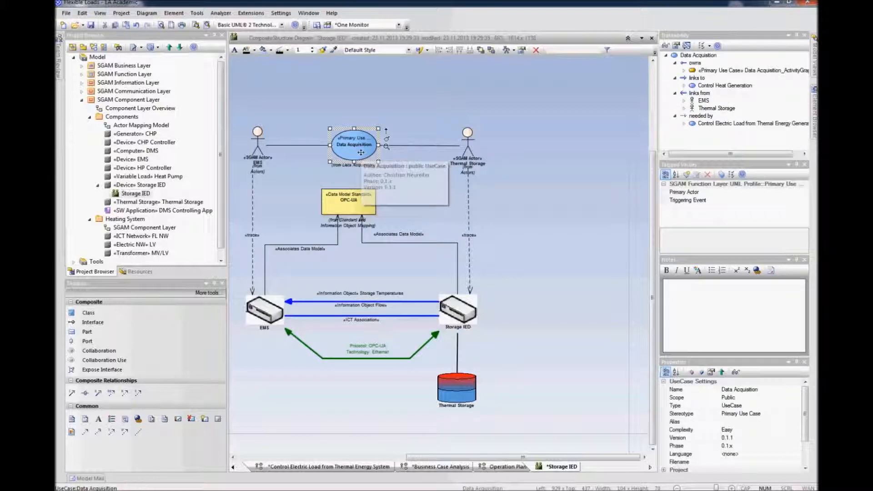
right_click(362, 156)
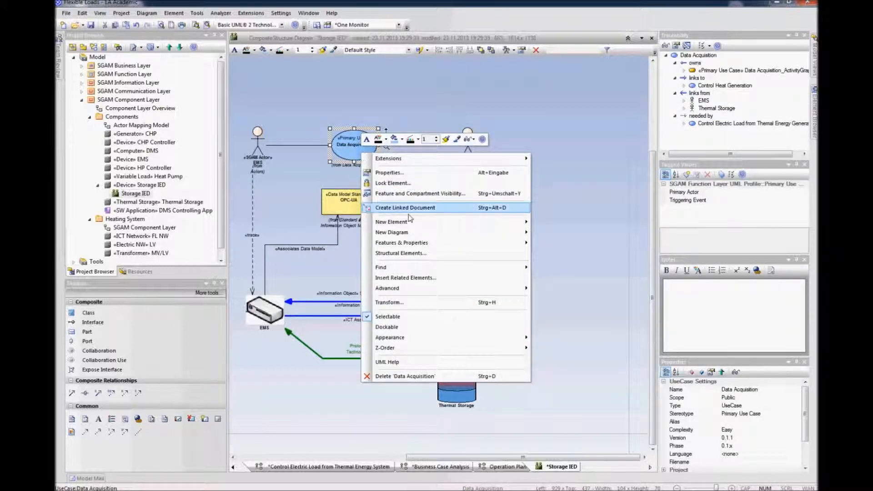
mouse_move(425, 233)
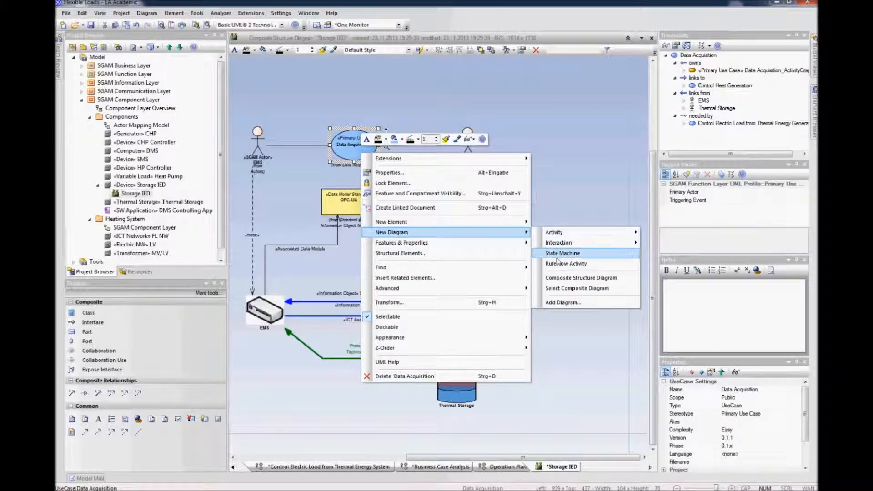
left_click(572, 289)
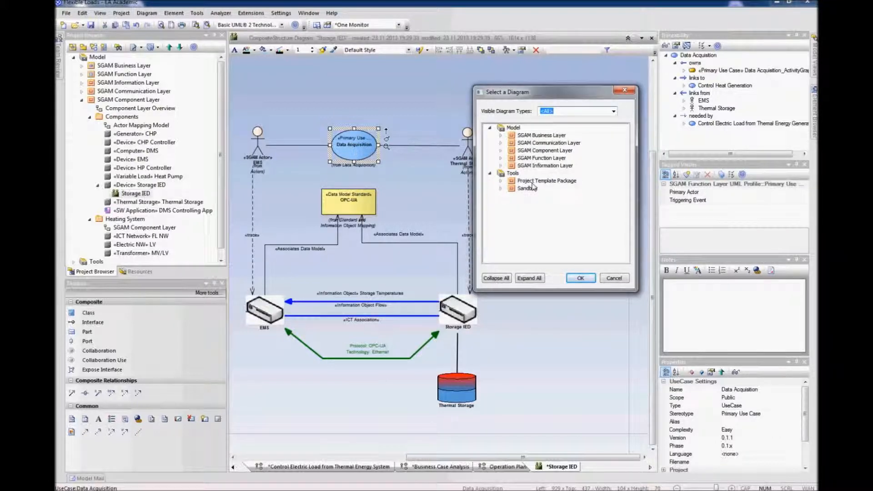
left_click(501, 159)
left_click(510, 173)
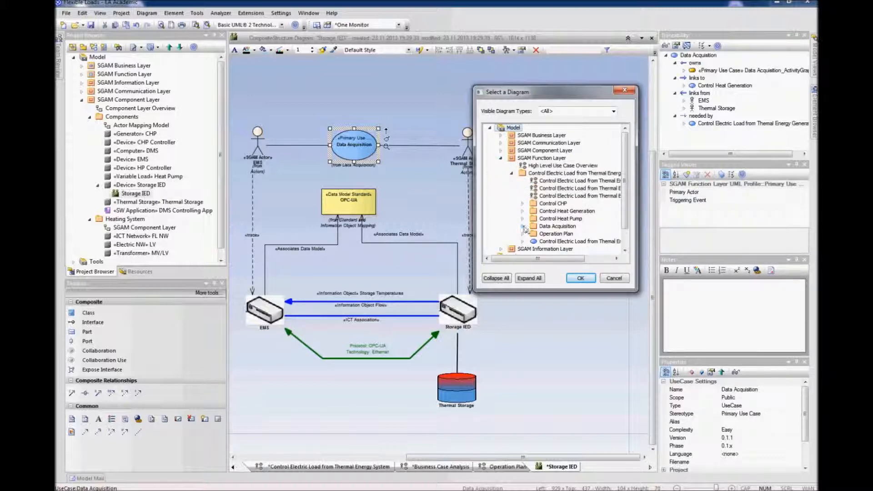
left_click(523, 227)
left_click(553, 234)
left_click(579, 279)
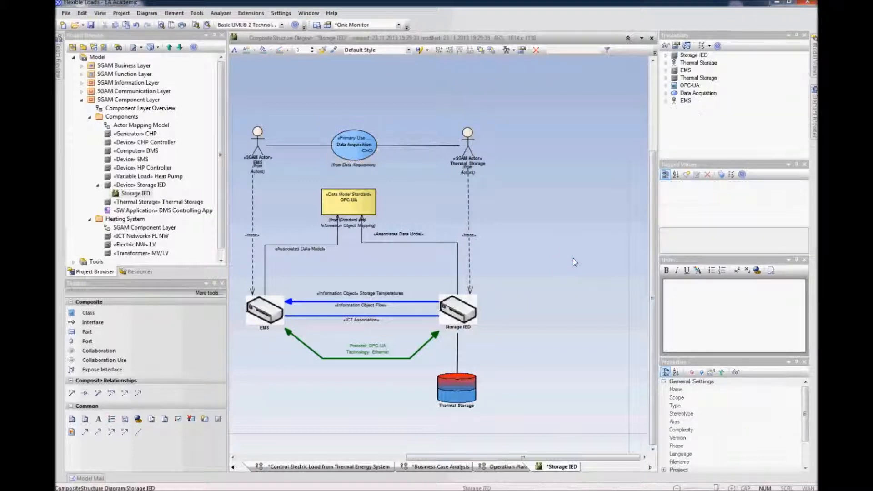
Step: Select all elements and move the whole diagram up and left on the canvas
left_click(349, 150)
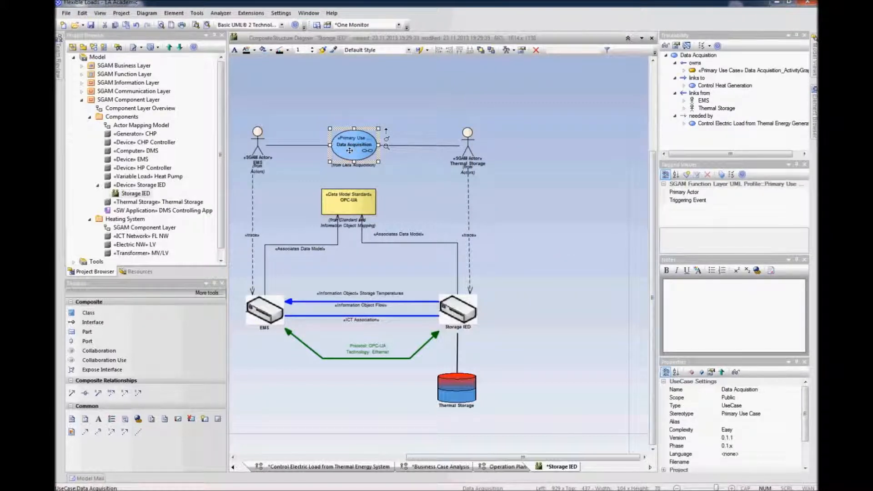
left_click(523, 165)
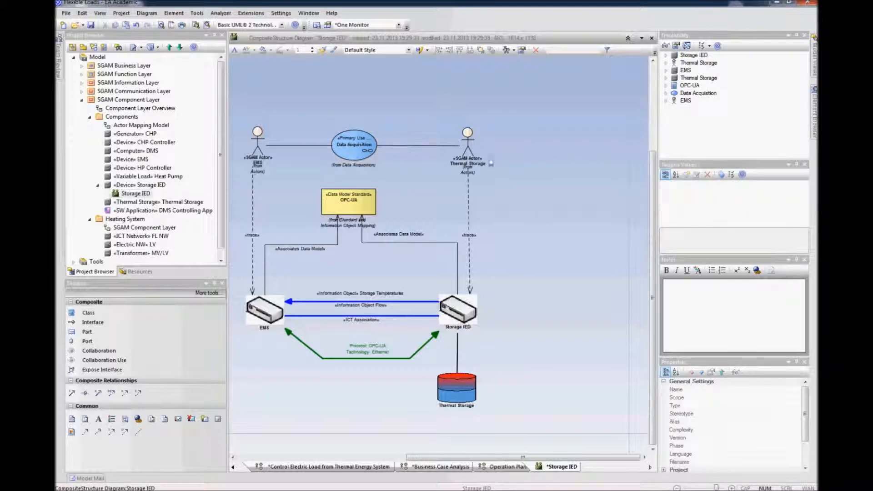
left_click_drag(483, 458, 445, 458)
left_click(537, 288)
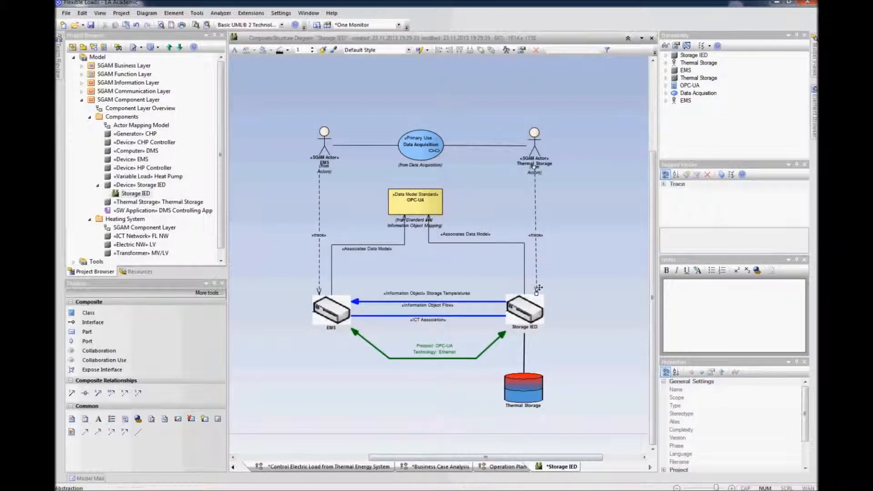
left_click(573, 269)
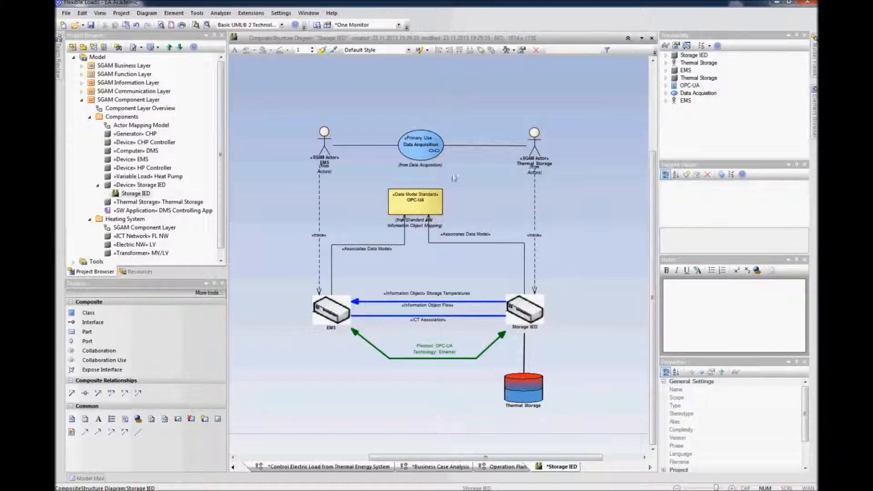
mouse_move(427, 138)
mouse_move(526, 347)
left_click_drag(565, 99, 298, 391)
left_click_drag(329, 303, 298, 248)
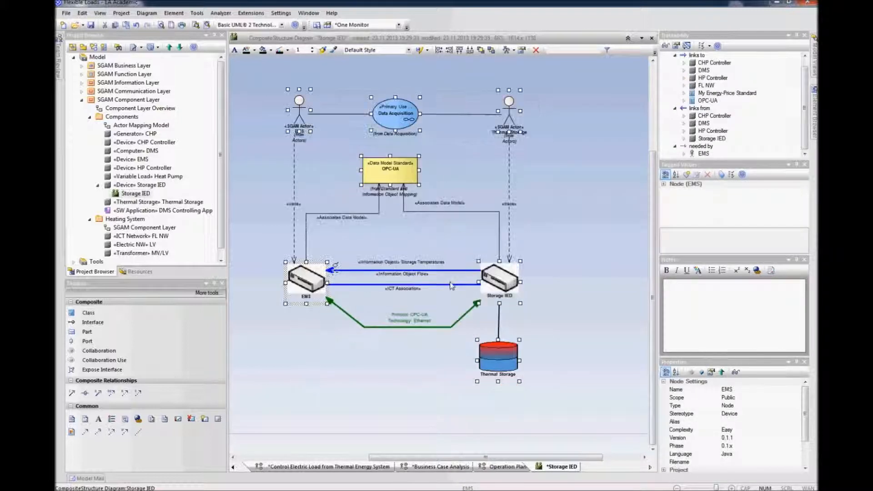
left_click(565, 268)
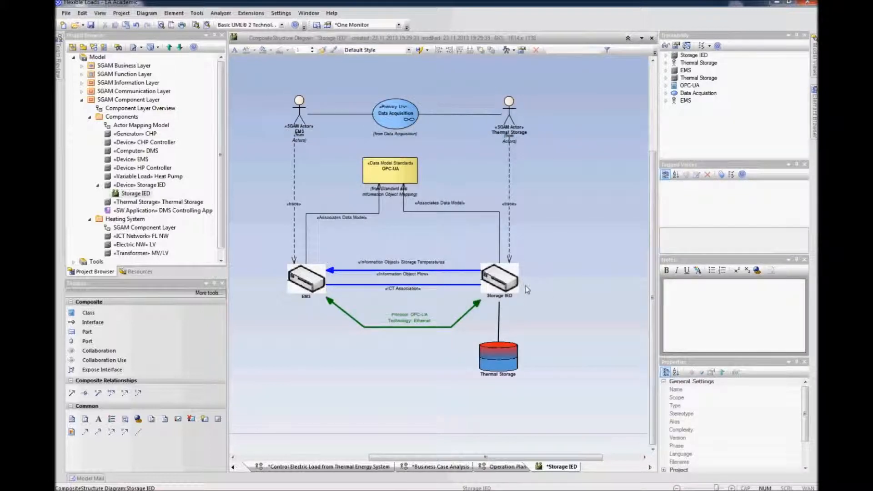
left_click_drag(503, 359, 504, 358)
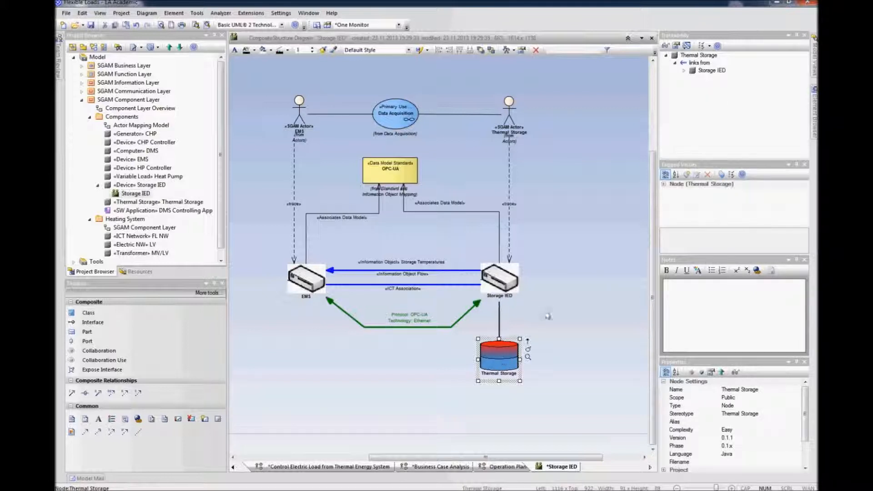
left_click(545, 311)
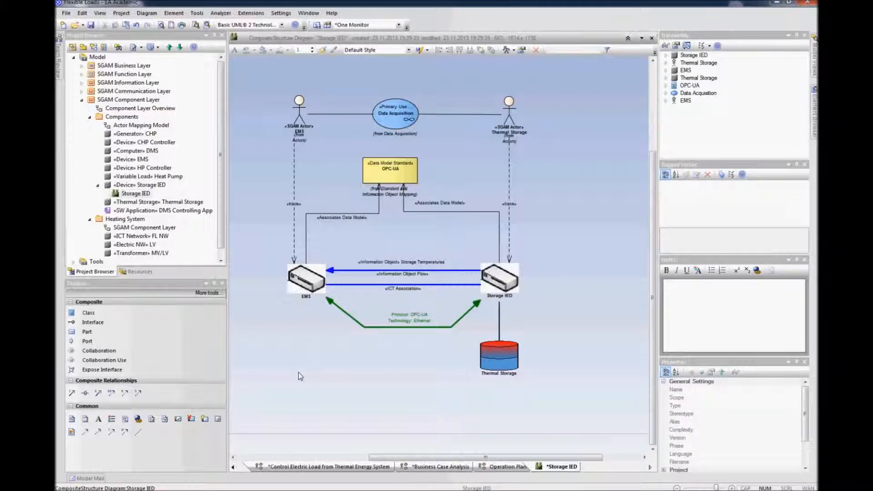
Step: Add the Storage Temperatures information object conveyed by the information flow to the diagram, placed right of OPC-UA
left_click(450, 270)
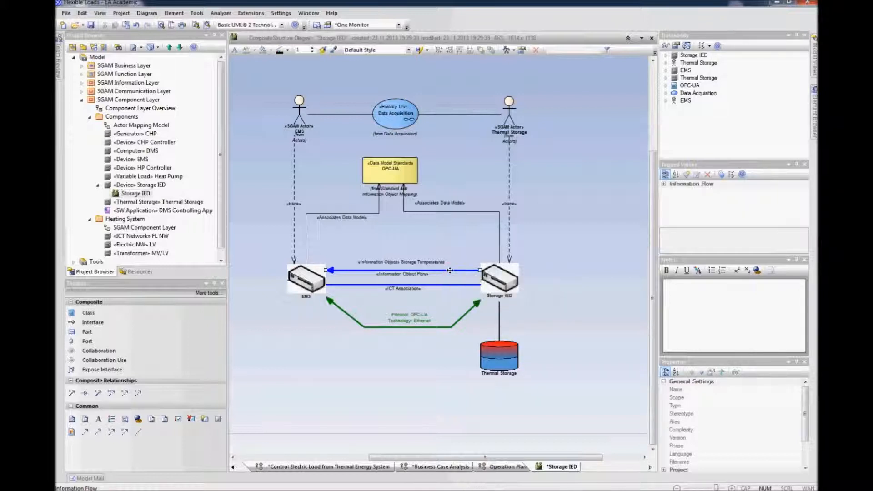
right_click(450, 271)
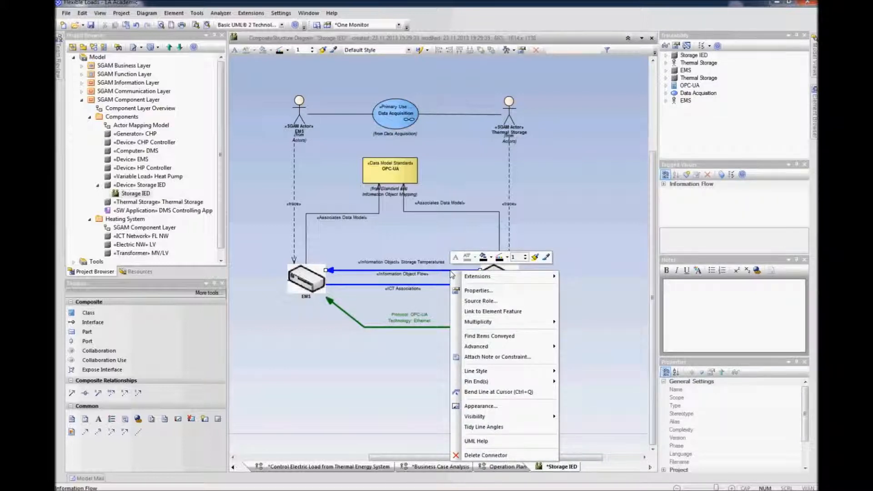
left_click(489, 335)
left_click(527, 359)
mouse_move(131, 124)
left_mouse_down()
mouse_move(375, 252)
mouse_move(572, 215)
mouse_move(474, 165)
mouse_move(587, 171)
mouse_move(584, 179)
left_mouse_up()
left_click(561, 200)
left_click(583, 200)
left_click(583, 175)
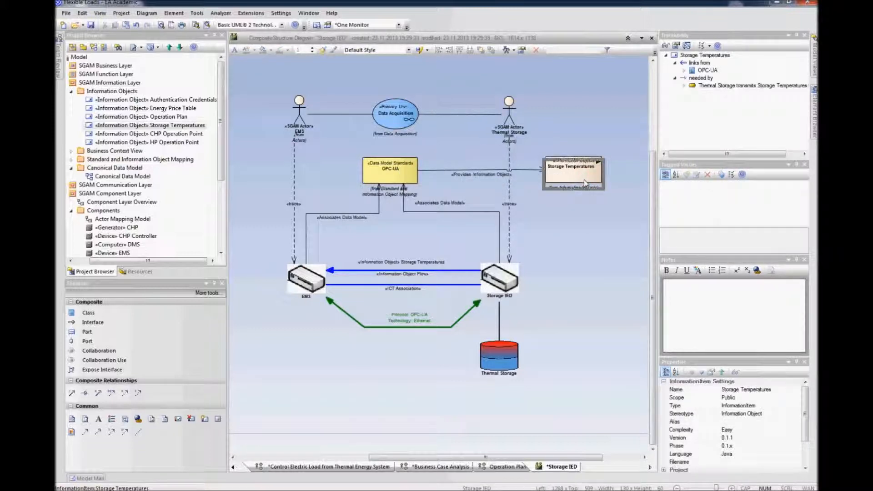
left_click(580, 230)
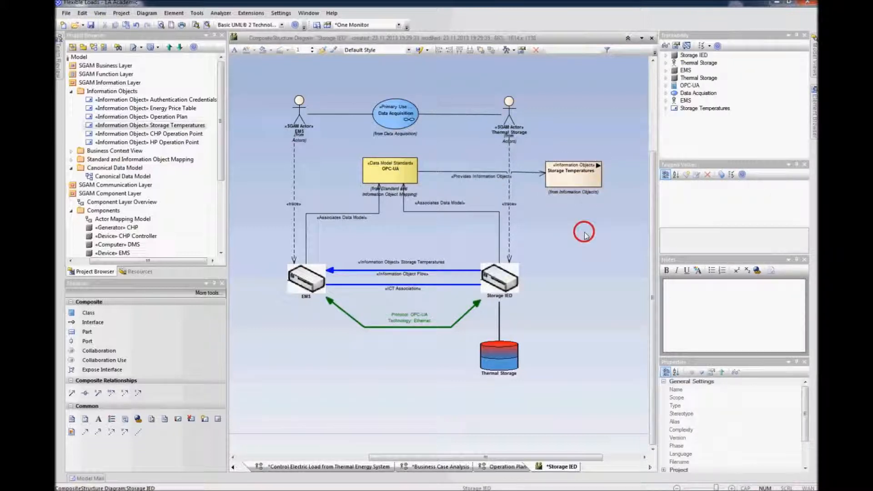
left_click(582, 178)
left_click_drag(580, 174, 580, 170)
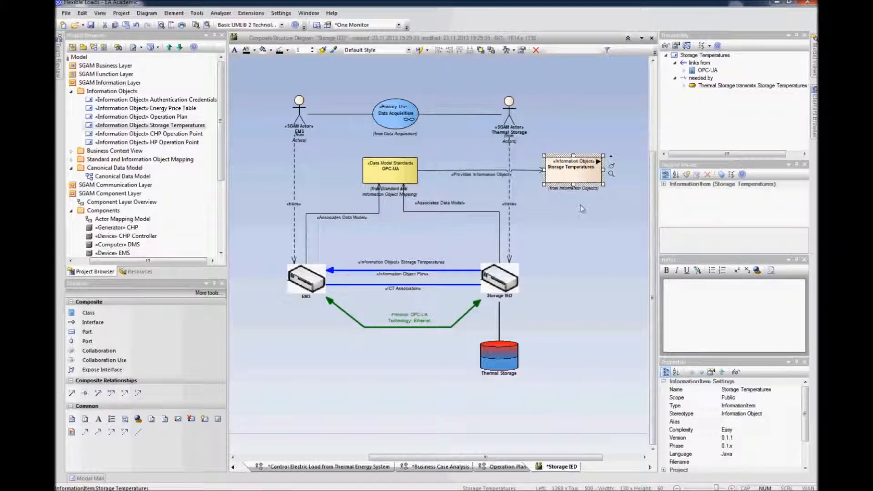
left_click(580, 205)
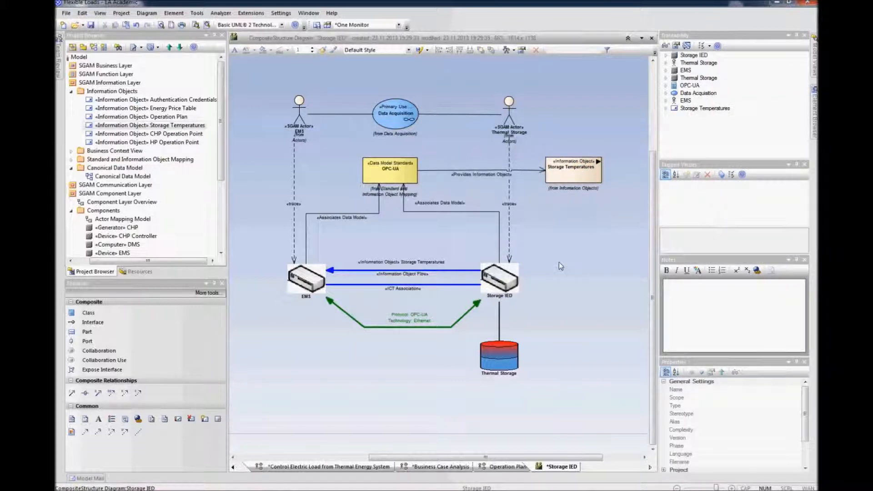
Step: Write bulleted diagram notes listing 3 Sensors and °C
left_click(676, 286)
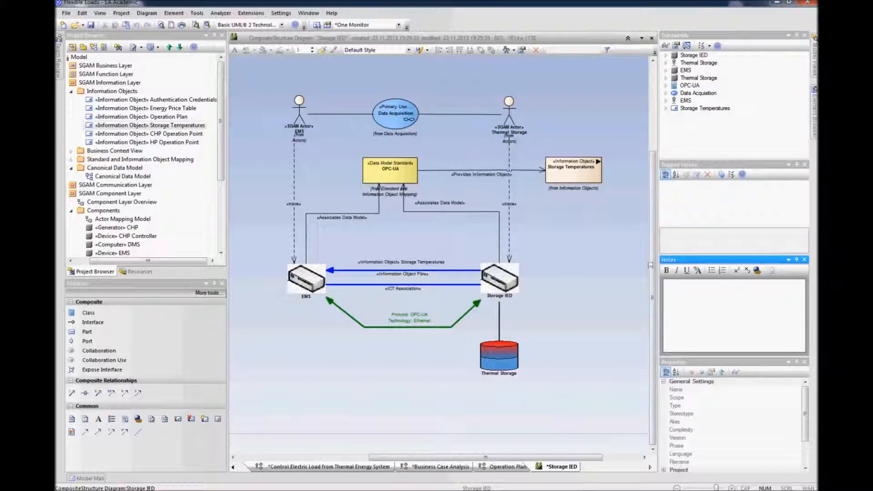
left_click(711, 270)
left_click(568, 216)
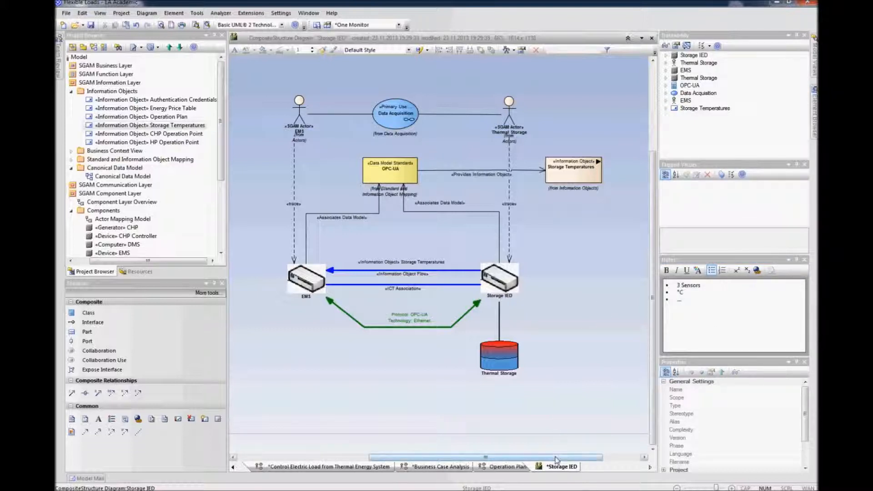
left_click_drag(557, 457, 605, 460)
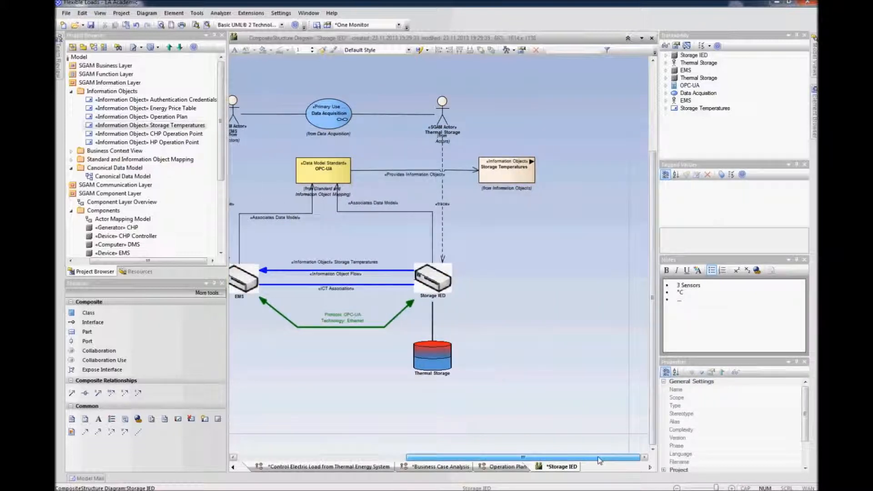
left_click(446, 283)
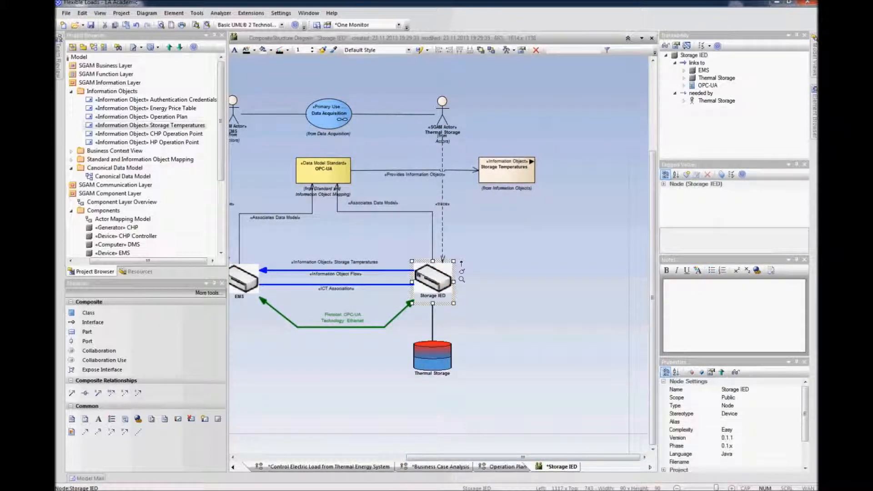
left_click(544, 301)
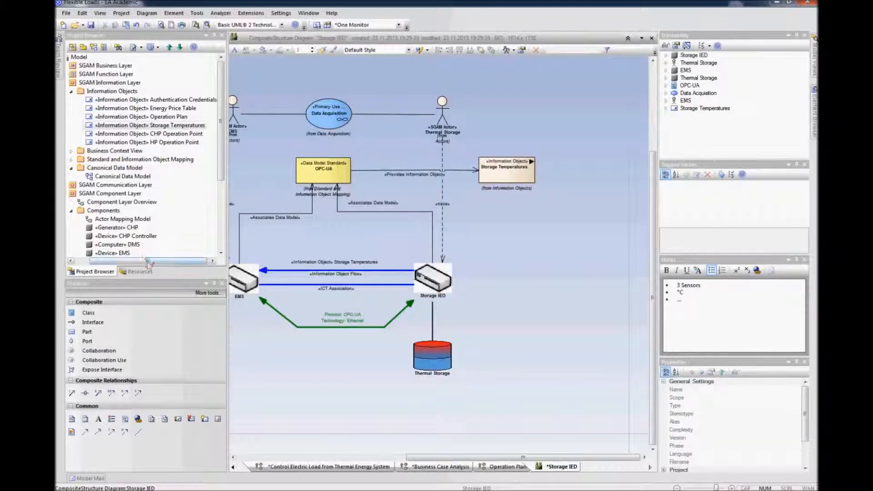
left_click_drag(154, 260, 134, 260)
left_click(80, 84)
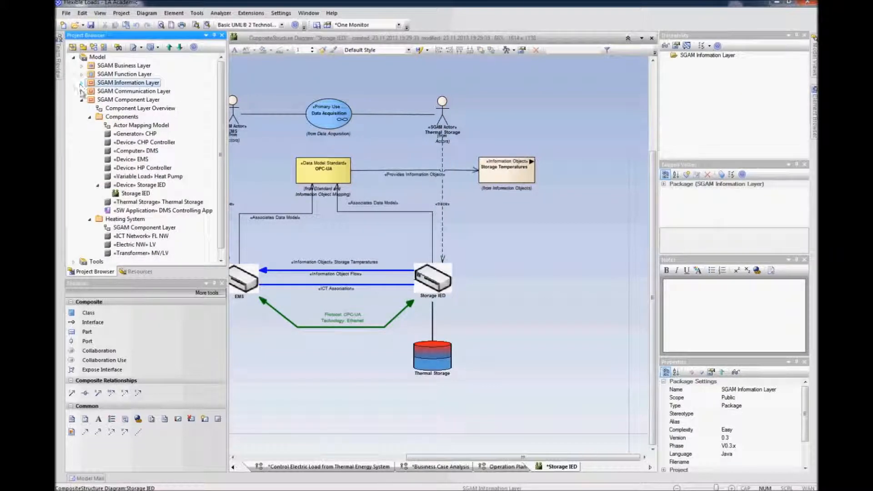
left_click(81, 99)
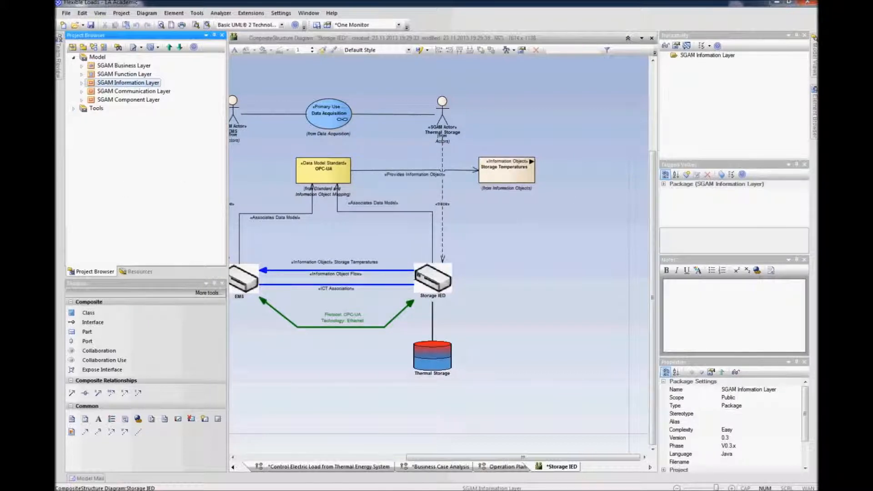
Step: Create a new UML Component diagram named Storage IED under the Storage IED device
left_click(520, 285)
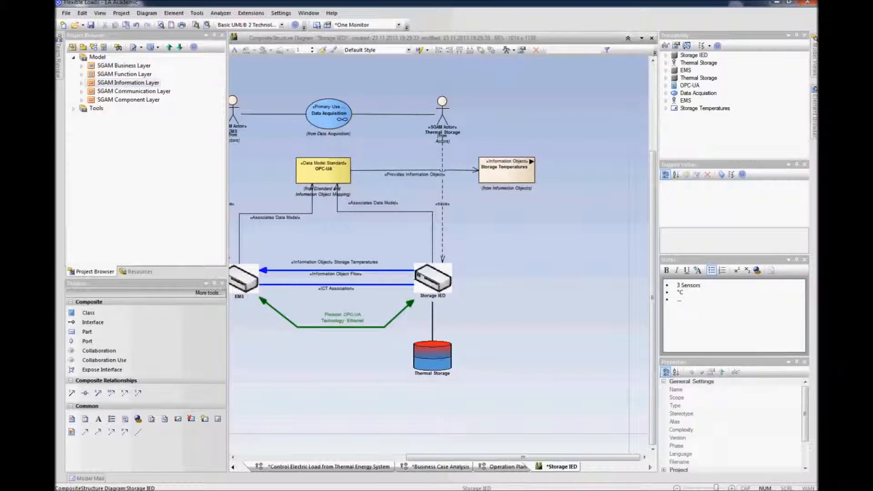
left_click(442, 277)
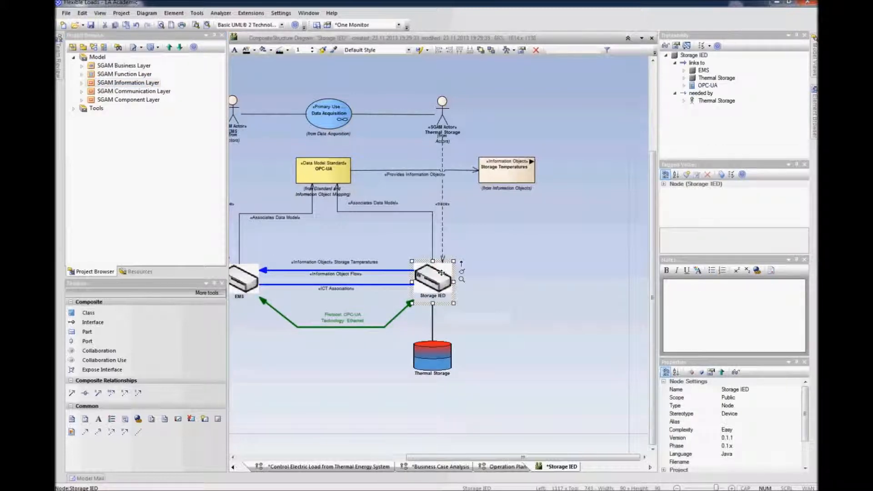
right_click(442, 276)
mouse_move(472, 122)
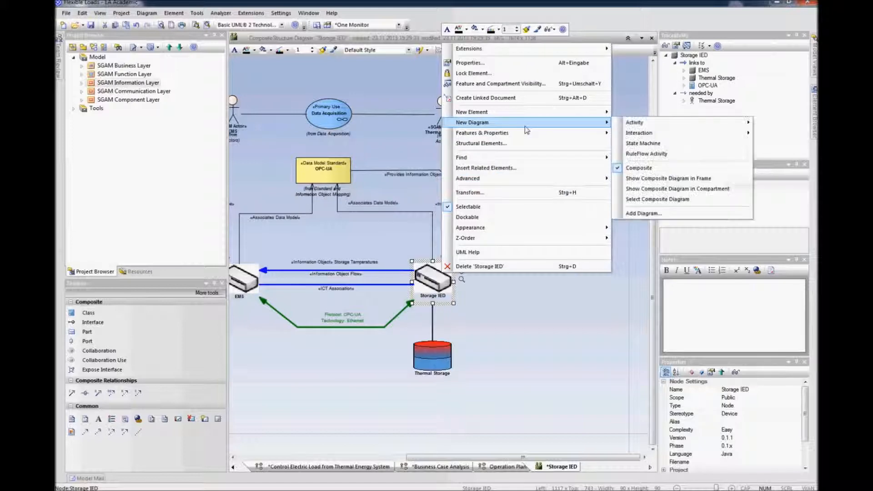
mouse_move(646, 127)
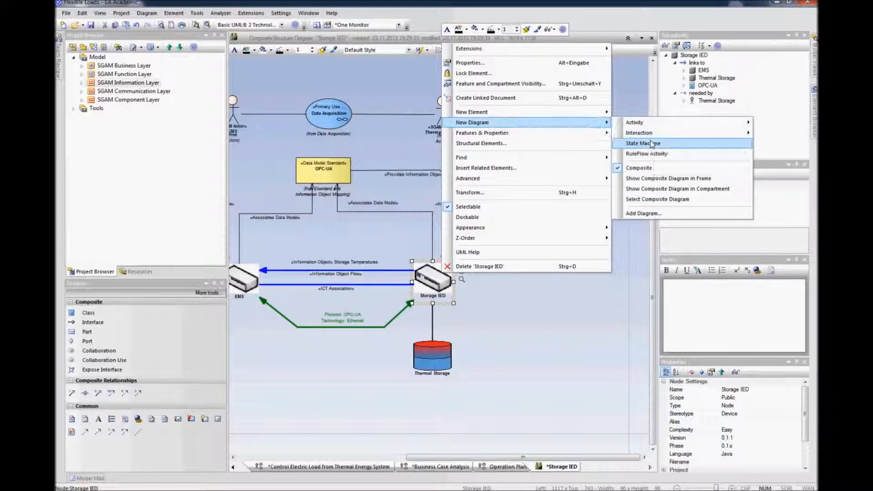
left_click(643, 214)
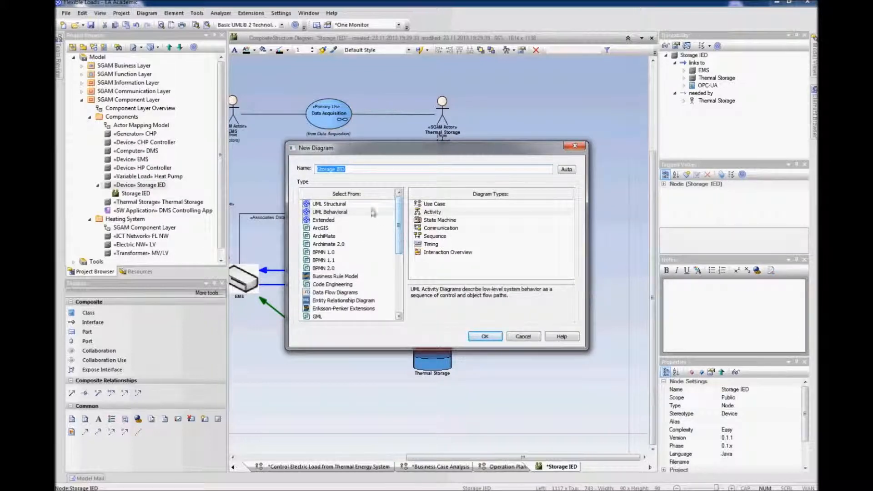
left_click(348, 204)
left_click(437, 236)
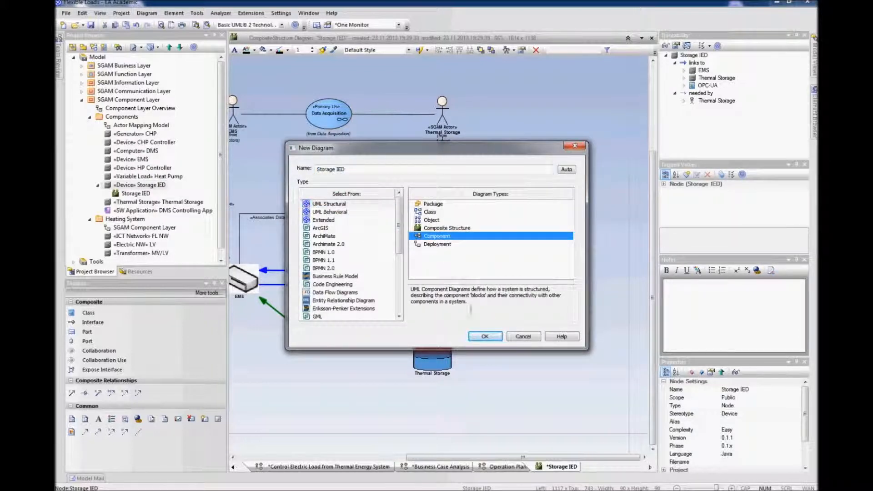
left_click(477, 332)
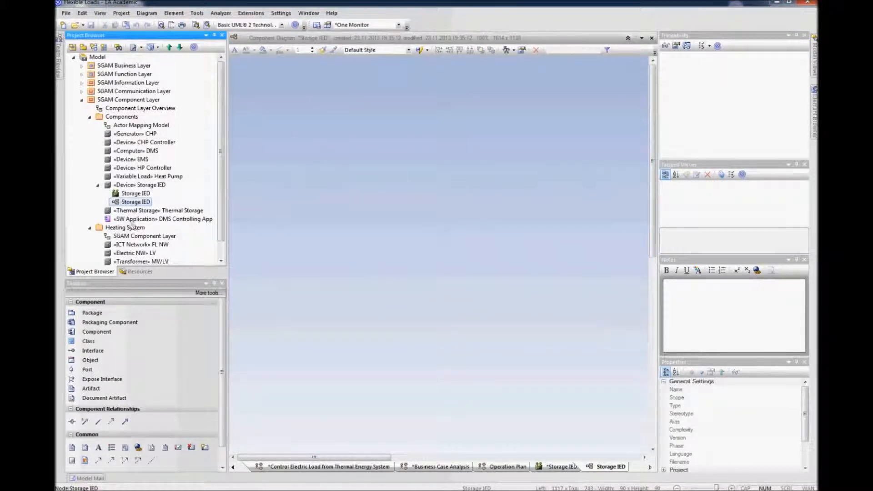
Step: Place a component named IED on the new component diagram
left_click(134, 194)
left_click(135, 203)
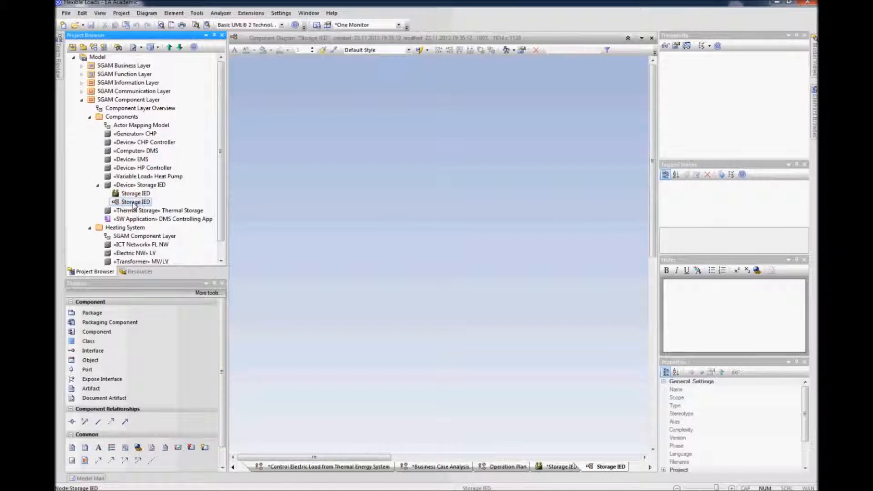
left_click(164, 331)
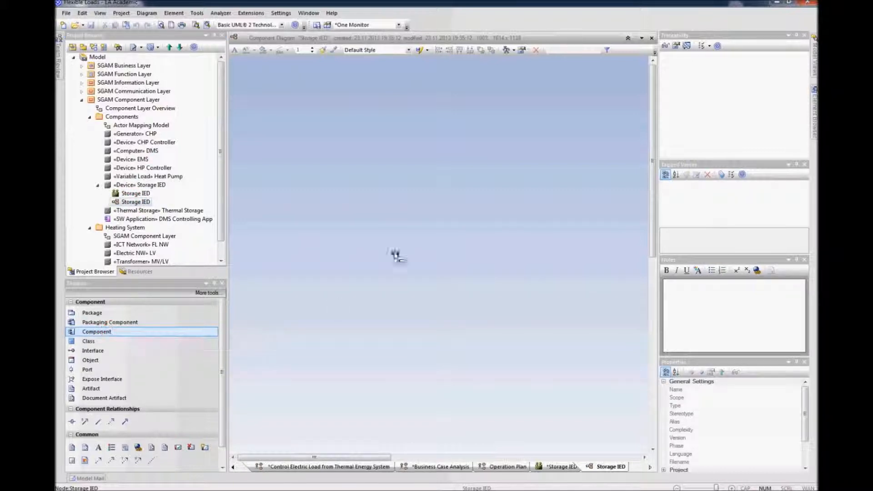
left_click(337, 159)
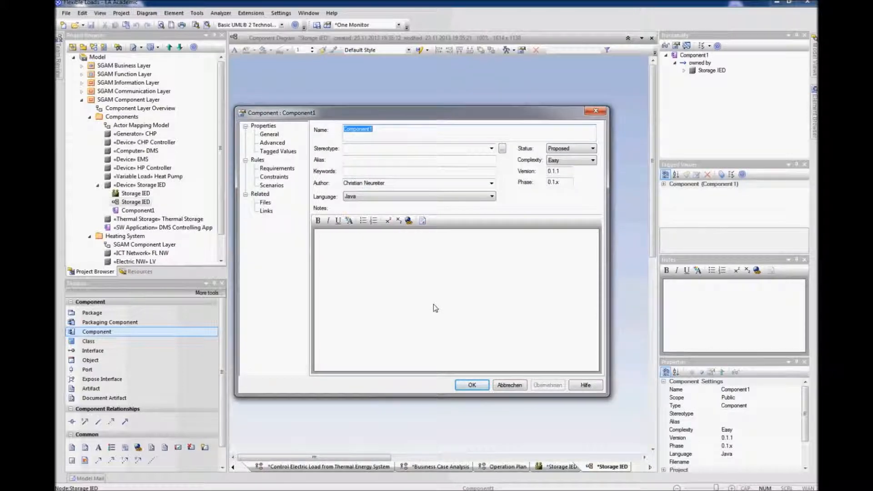
type("IED")
key("Return")
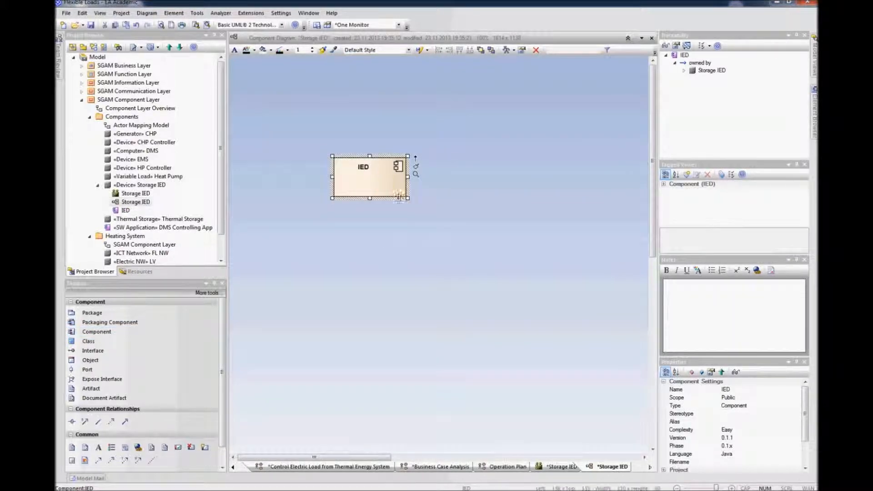
Step: Enlarge the IED component into a large box and reposition it on the canvas
left_click_drag(408, 199, 570, 349)
left_click_drag(500, 300, 471, 288)
left_click(355, 413)
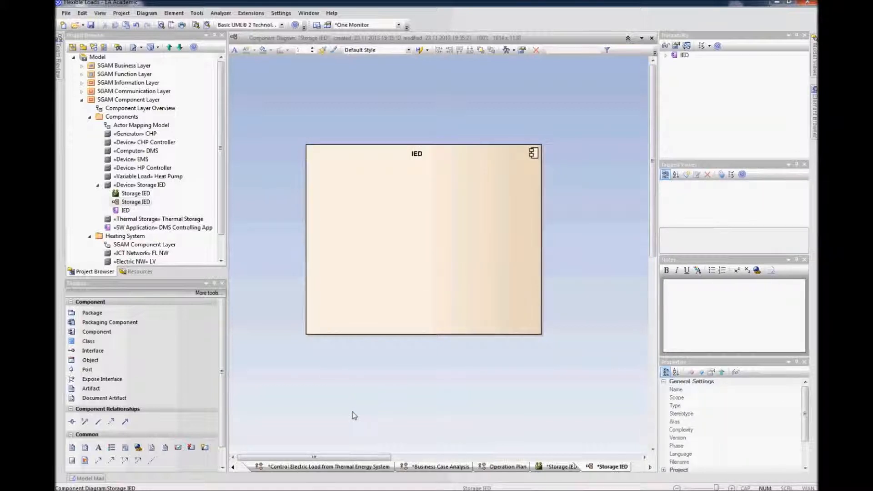
Step: Add an interface named DAQ Interface above the IED component and nudge the component down
left_click(102, 350)
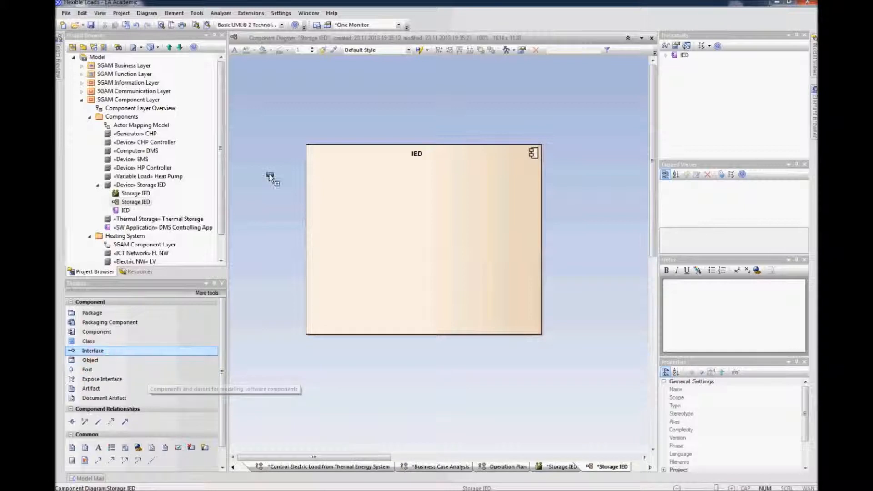
left_click(272, 76)
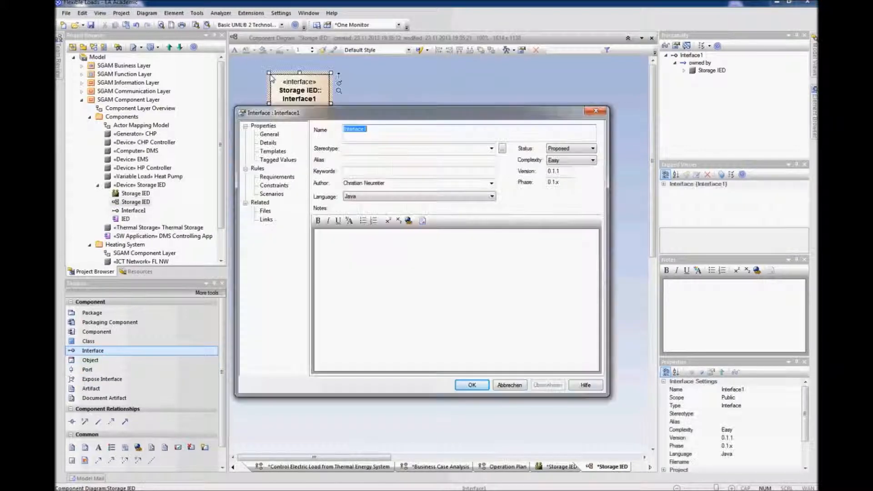
type("DAQ")
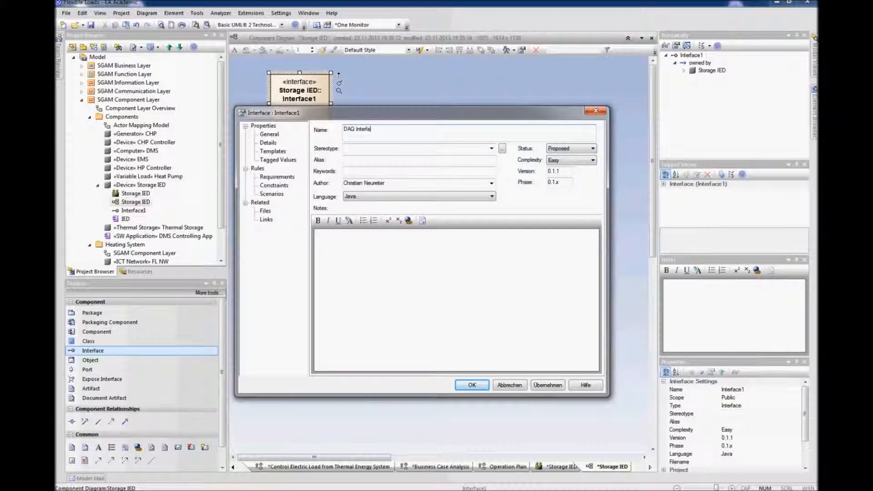
key("Return")
left_click_drag(298, 103, 292, 100)
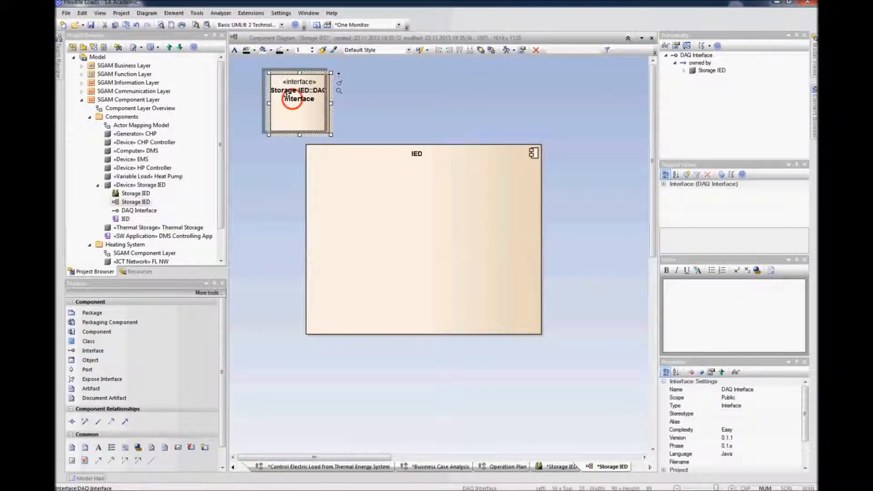
left_click_drag(414, 200, 415, 216)
left_click(300, 117)
left_click(150, 210)
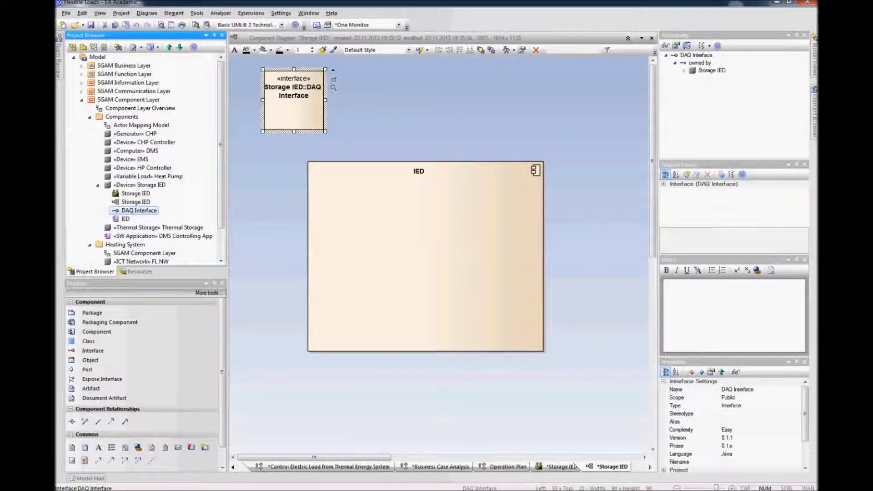
left_click_drag(145, 210, 509, 223)
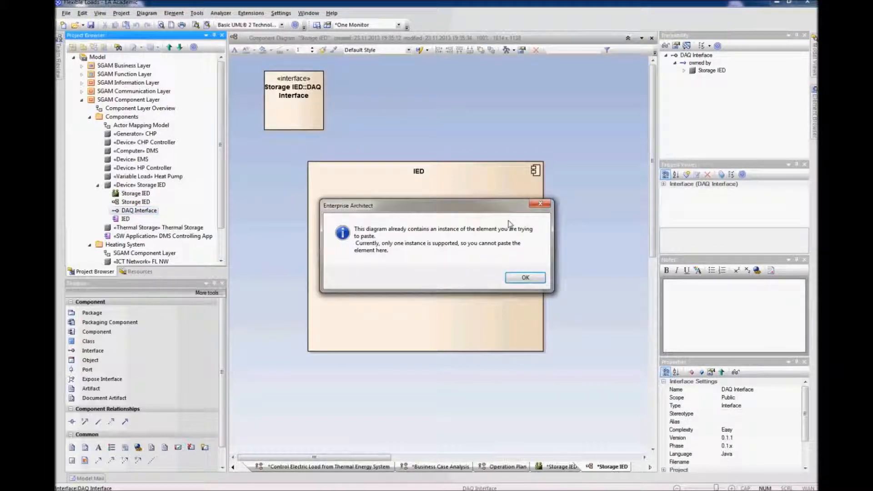
left_click(526, 281)
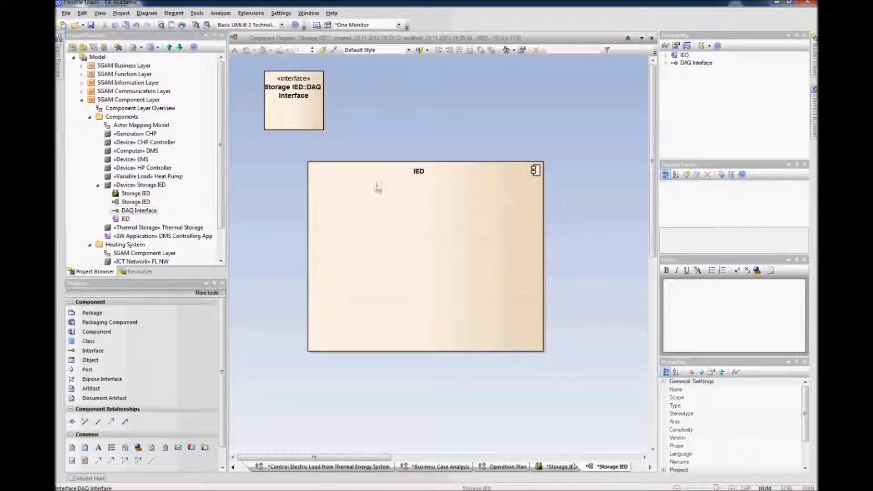
Step: Remove the DAQ Interface element from the diagram
left_click(313, 114)
left_click(295, 109)
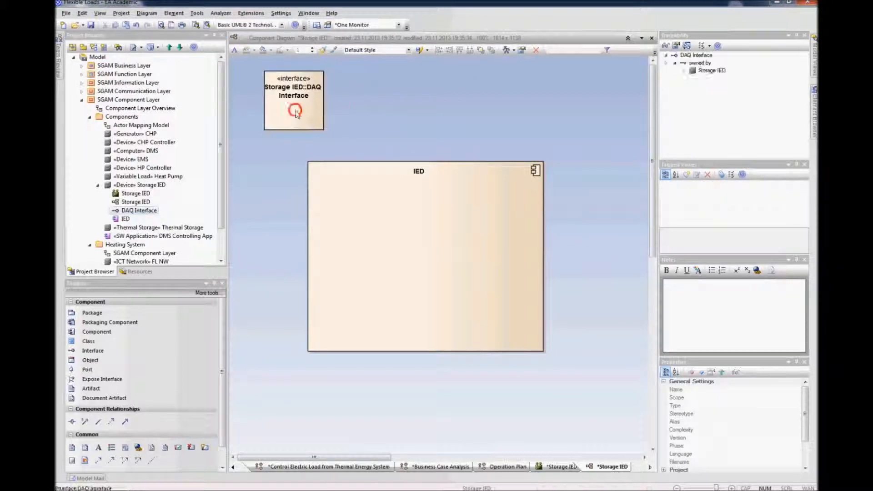
key("Delete")
Step: Add a port named DAQ, typed by the DAQ Interface, to the IED component and place it on its right edge
left_click_drag(138, 210, 468, 221)
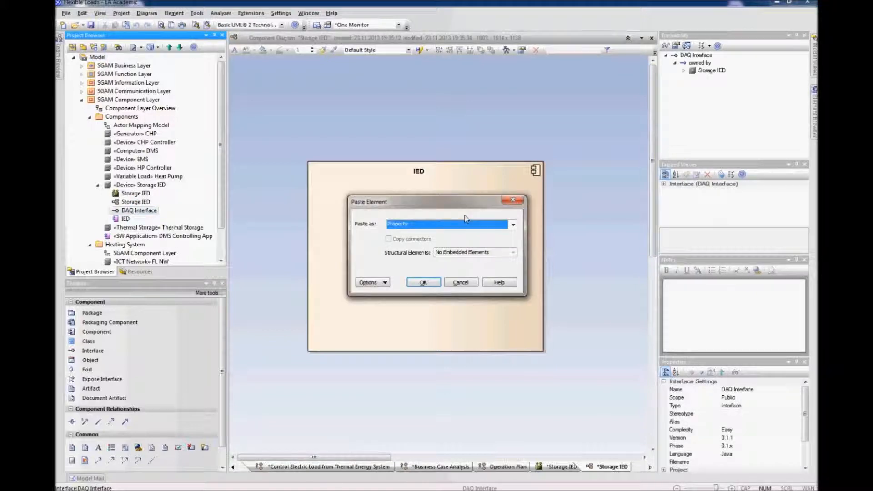
left_click(513, 225)
left_click(456, 253)
left_click(423, 282)
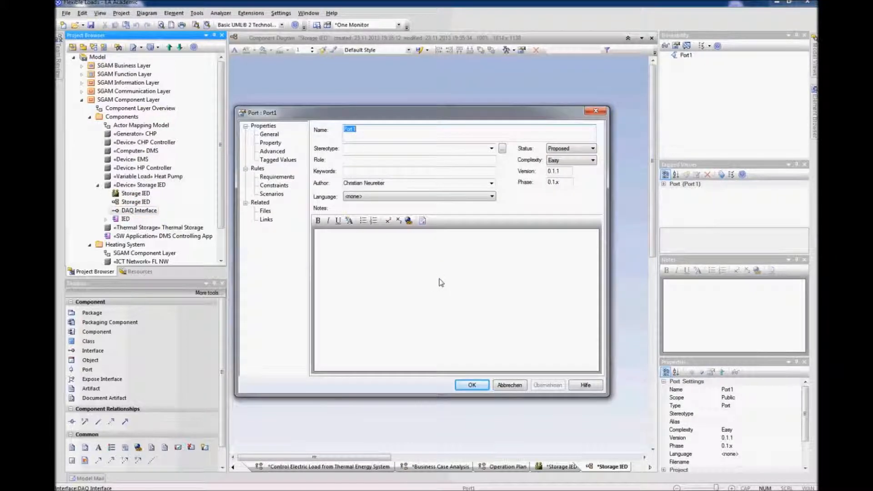
type("DAQ")
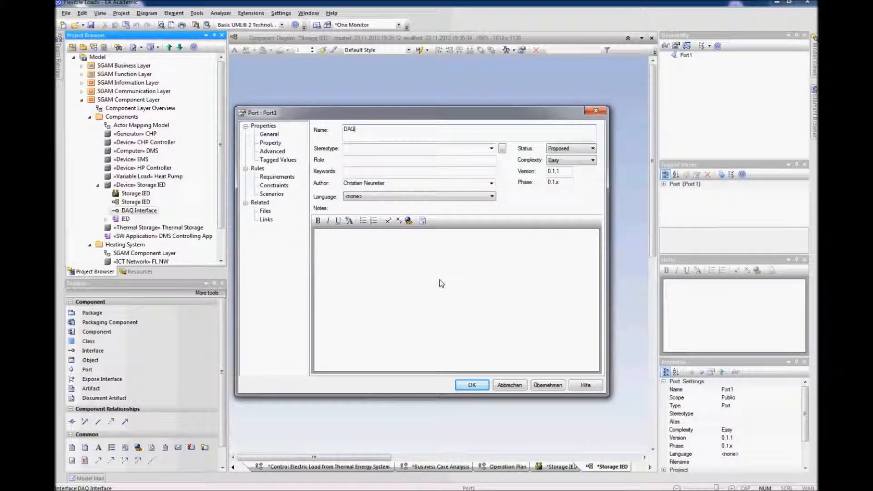
key("Return")
left_click_drag(468, 156, 545, 225)
left_click(589, 282)
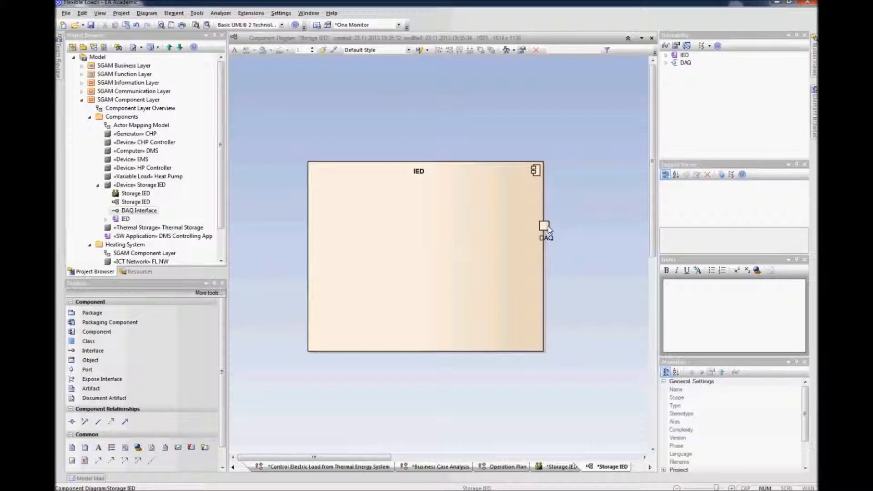
right_click(413, 225)
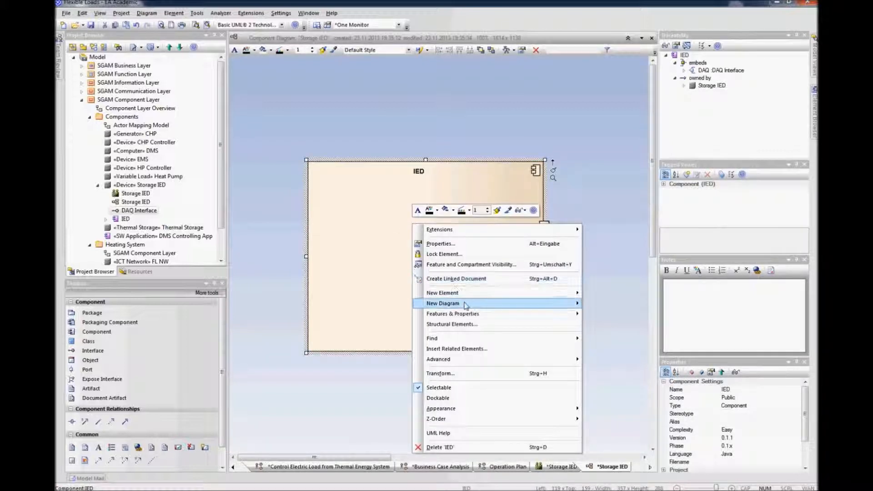
left_click(477, 324)
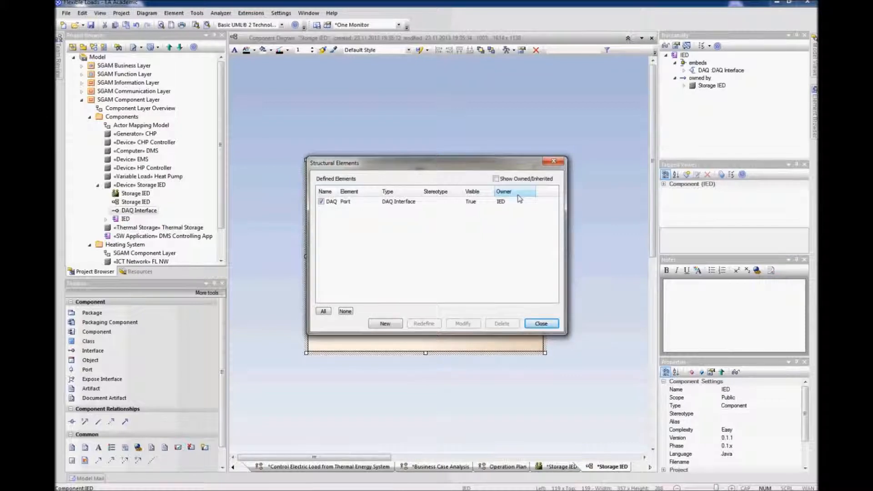
left_click(386, 323)
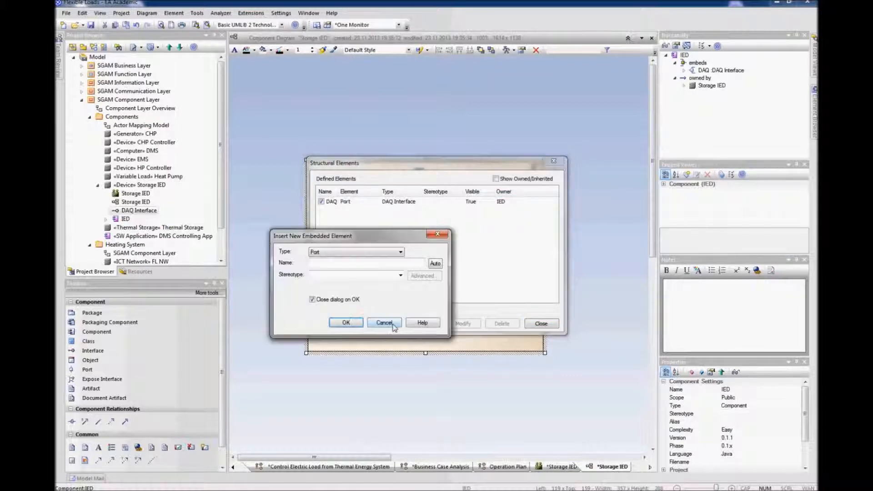
left_click(395, 253)
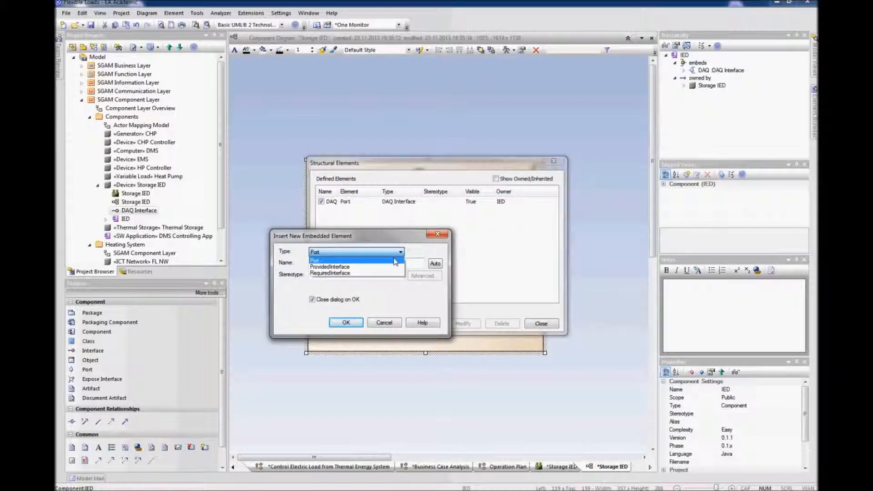
left_click(387, 321)
left_click(394, 321)
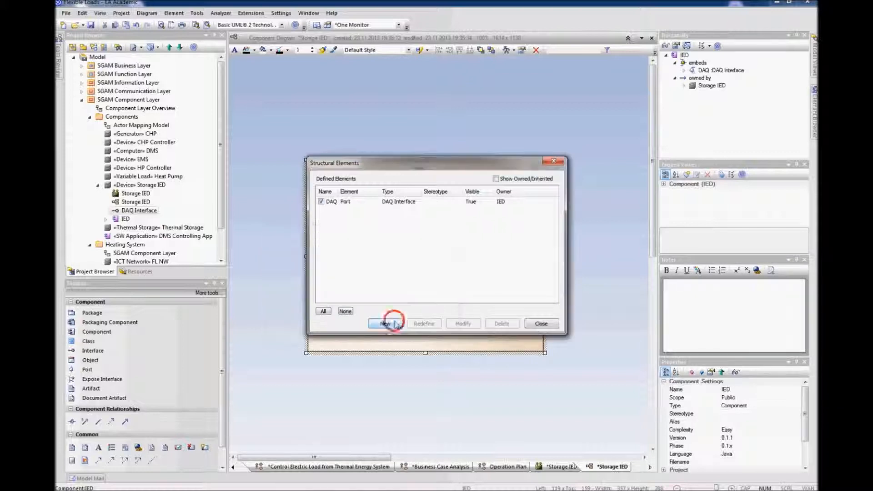
left_click(550, 323)
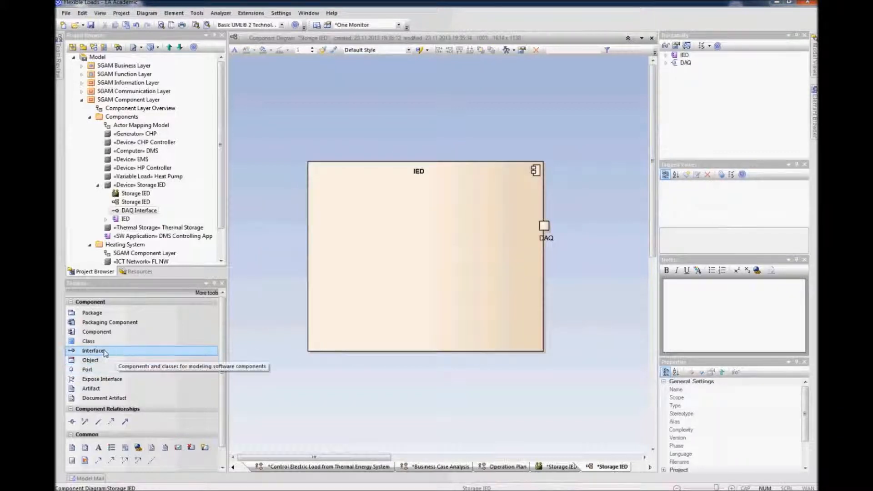
Step: Add a component named DAQ Module inside the IED component
left_click(97, 331)
left_click(386, 245)
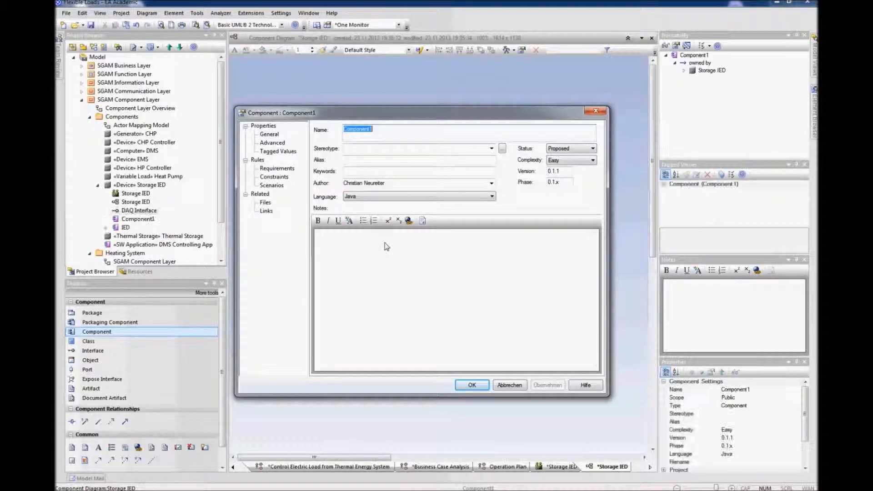
type("DA")
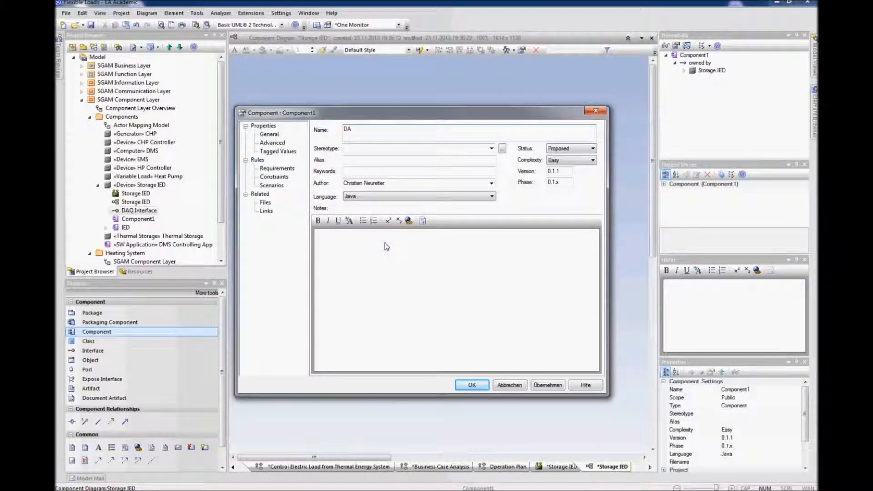
type("Q Module")
key("Return")
left_click_drag(409, 264, 443, 231)
left_click(97, 422)
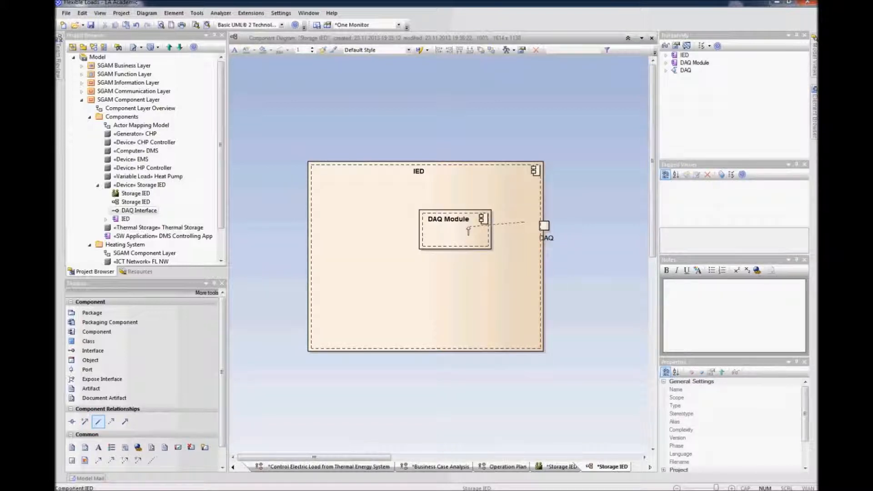
left_click_drag(477, 230, 454, 163)
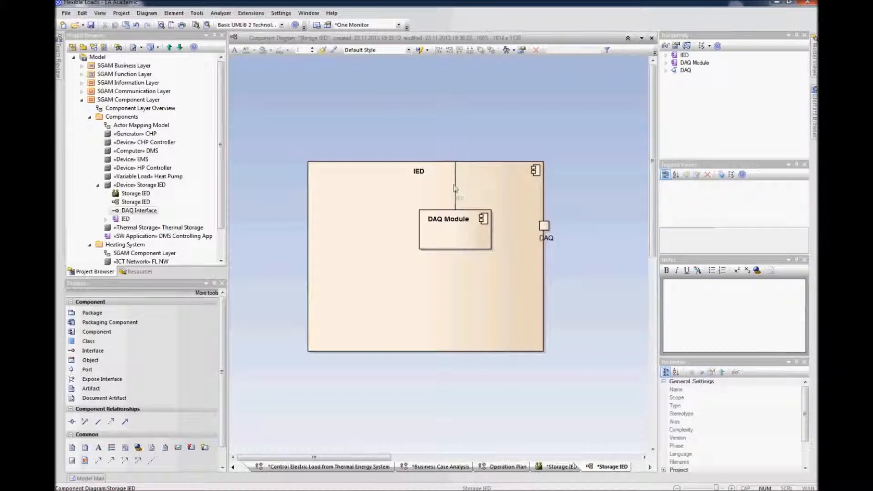
key("Delete")
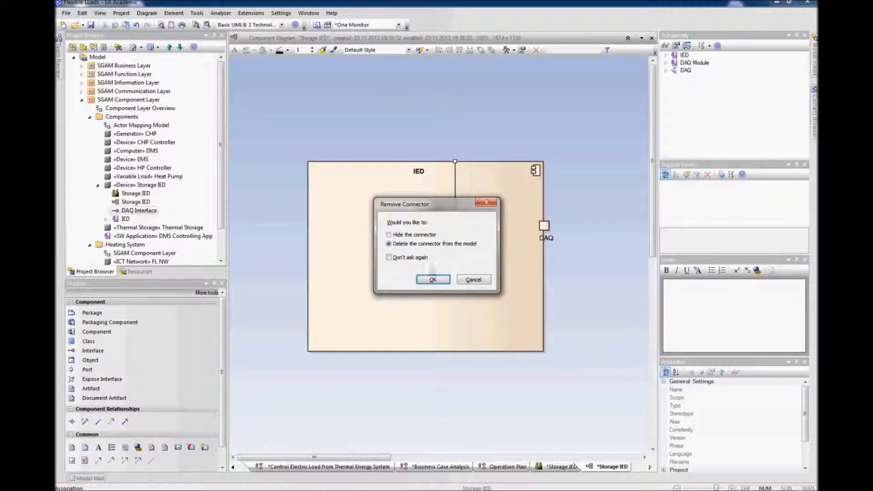
left_click(433, 280)
Step: Connect the DAQ Module to the DAQ port with an association and shift the module toward the port
left_click(99, 422)
left_click(434, 232)
left_click_drag(525, 229, 545, 225)
left_click_drag(483, 234, 502, 229)
left_click(579, 282)
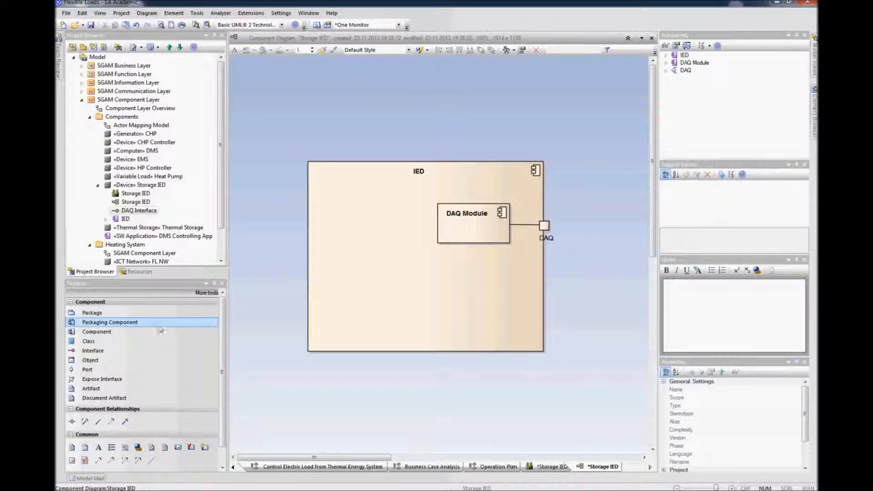
Step: Add a component named Preprocessing in the lower right of the IED component
left_click(105, 334)
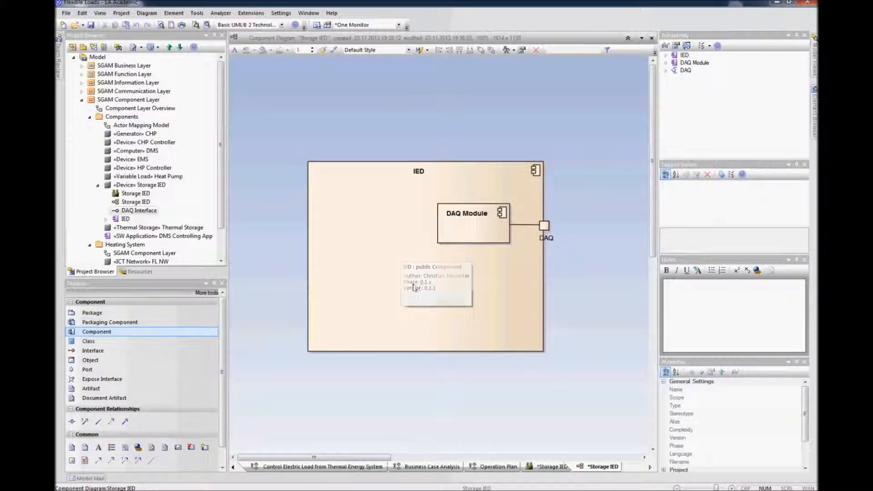
left_click(449, 288)
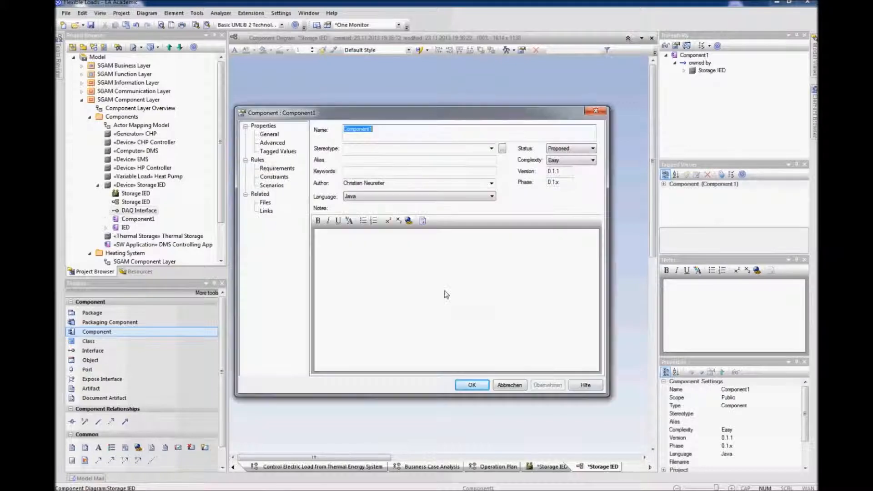
type("Pres")
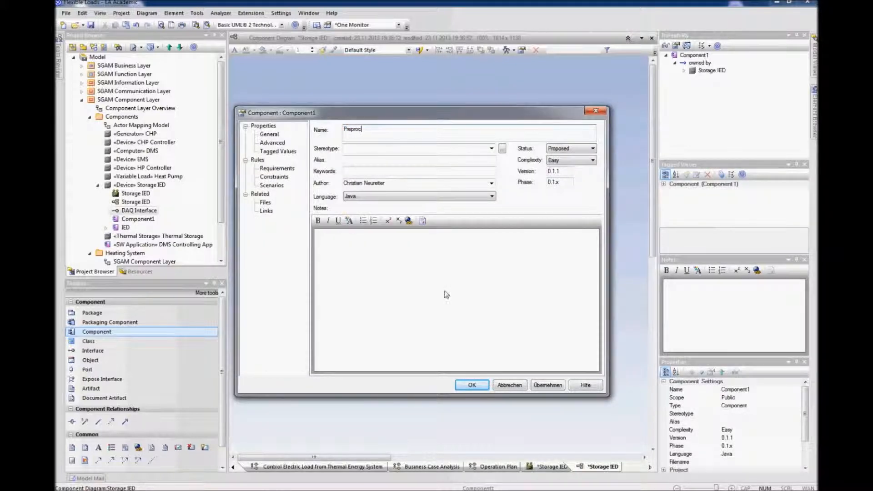
key("Return")
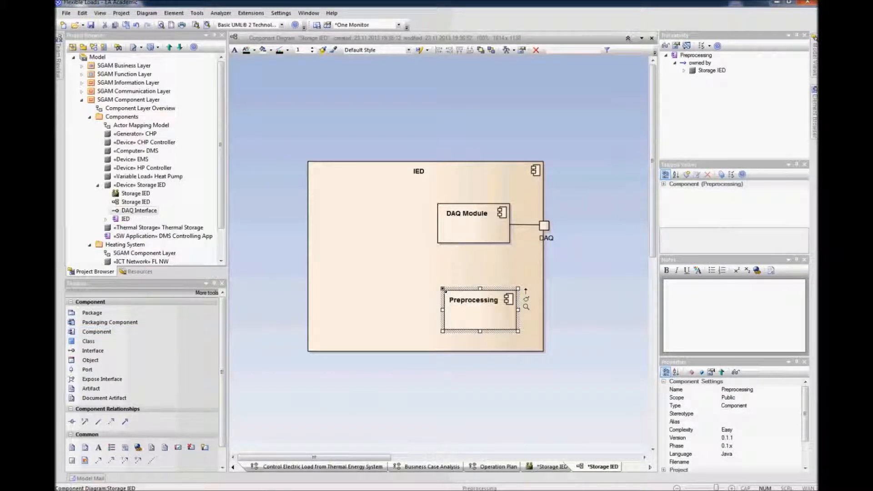
left_click_drag(470, 310, 461, 306)
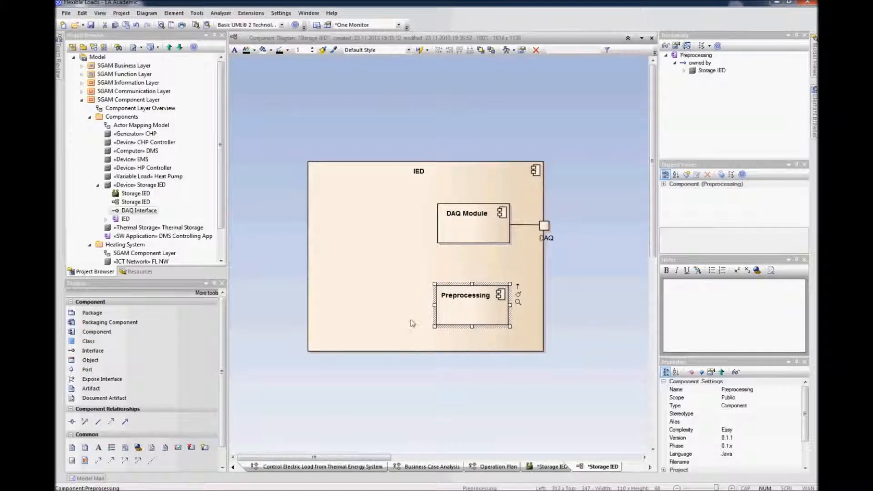
Step: Add a component named COM Unit in the lower left of the IED component
left_click(345, 313)
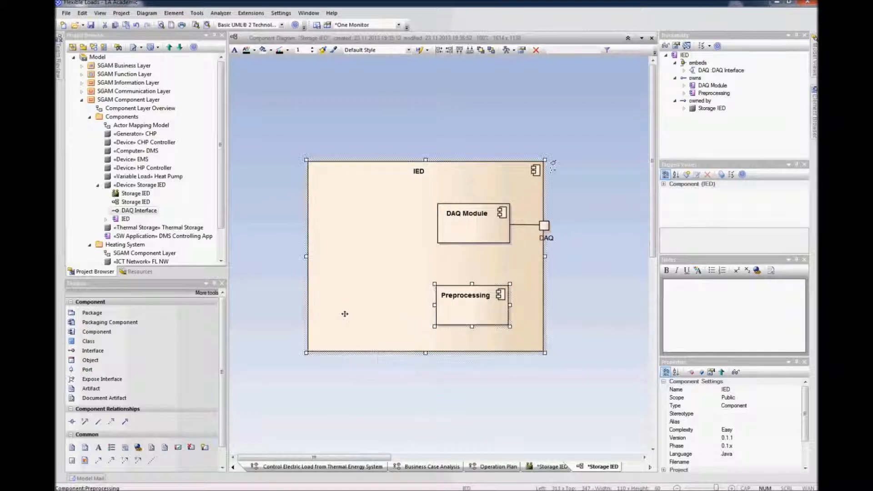
left_click(306, 132)
key("shift+F3")
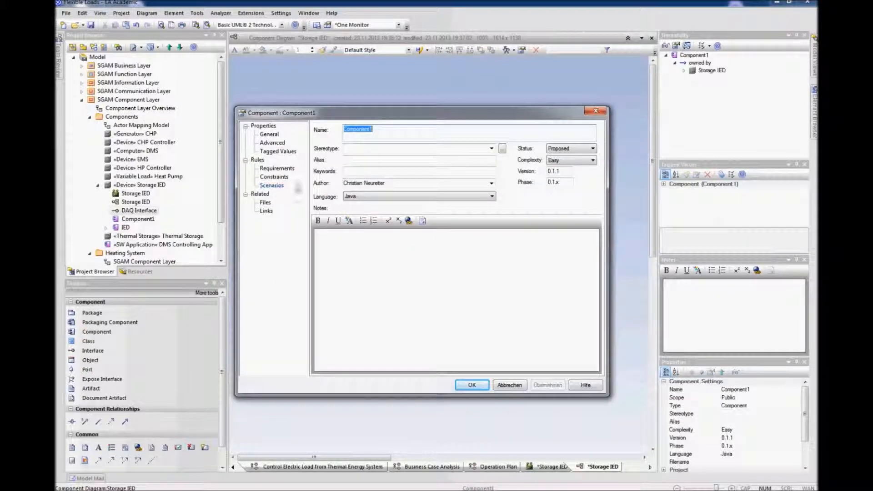
type("COM Unit")
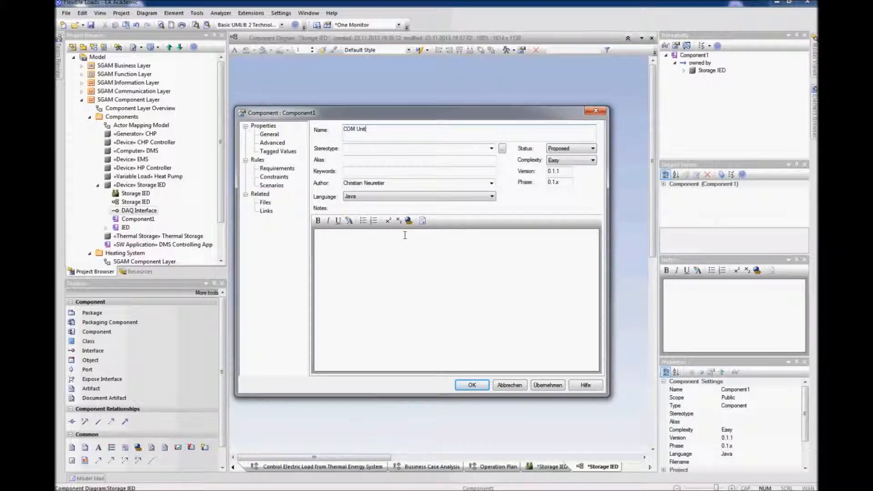
key("Return")
left_click_drag(347, 146, 395, 321)
left_click(405, 407)
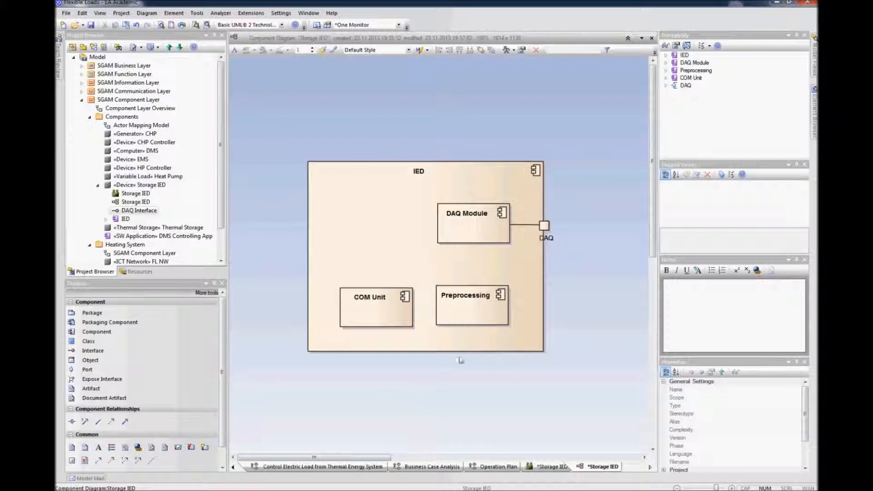
Step: Link DAQ Module to Preprocessing and Preprocessing to COM Unit with associations
left_click(452, 306)
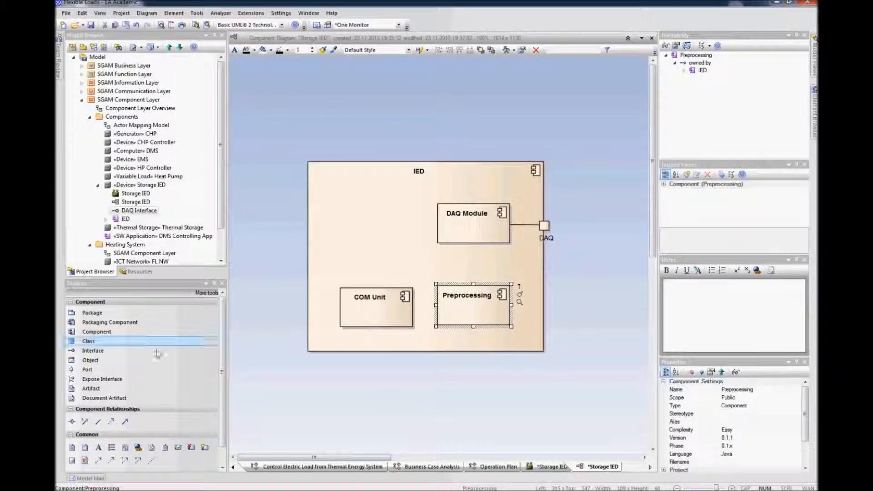
left_click(99, 421)
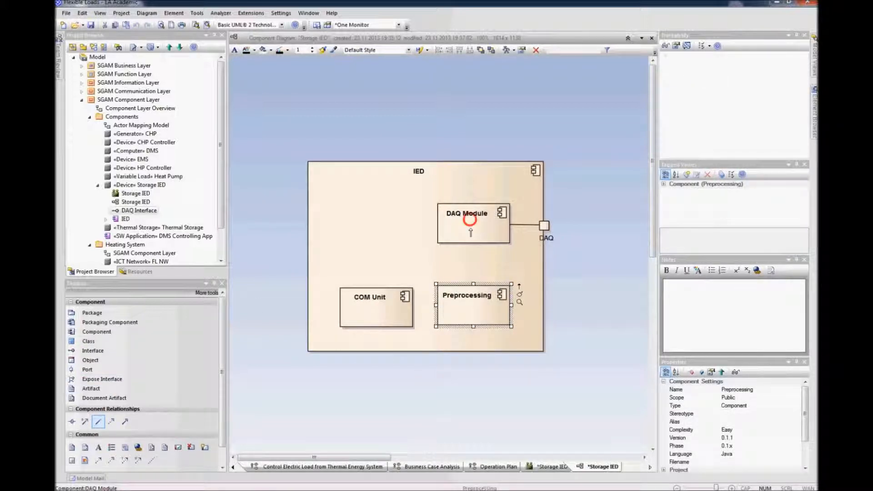
left_click_drag(467, 220, 472, 300)
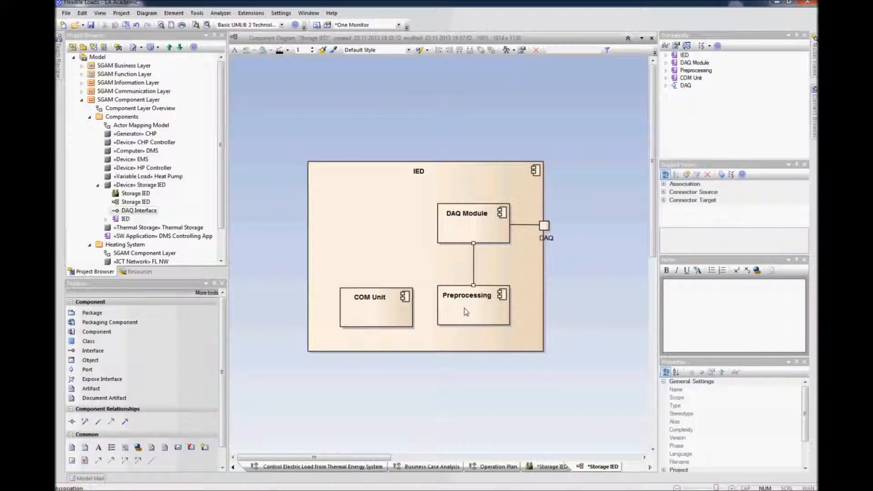
mouse_move(467, 311)
left_mouse_down()
mouse_move(467, 303)
mouse_move(387, 309)
left_mouse_up()
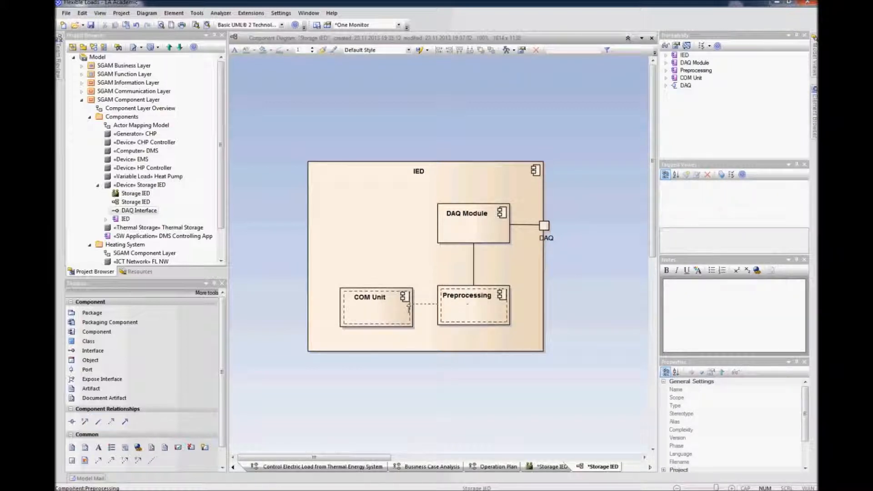
left_click(420, 379)
Step: Add a port named COM to the IED component and place it on its left edge beside COM Unit
left_click(323, 253)
right_click(323, 255)
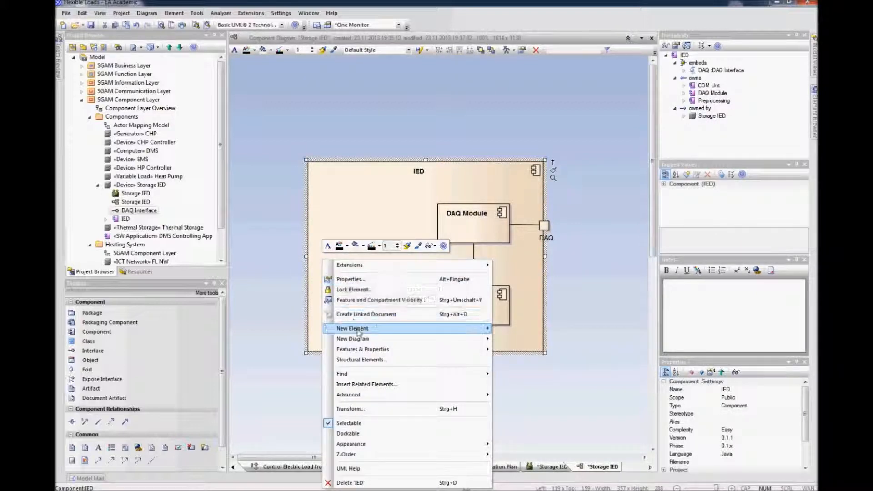
mouse_move(364, 328)
left_click(506, 329)
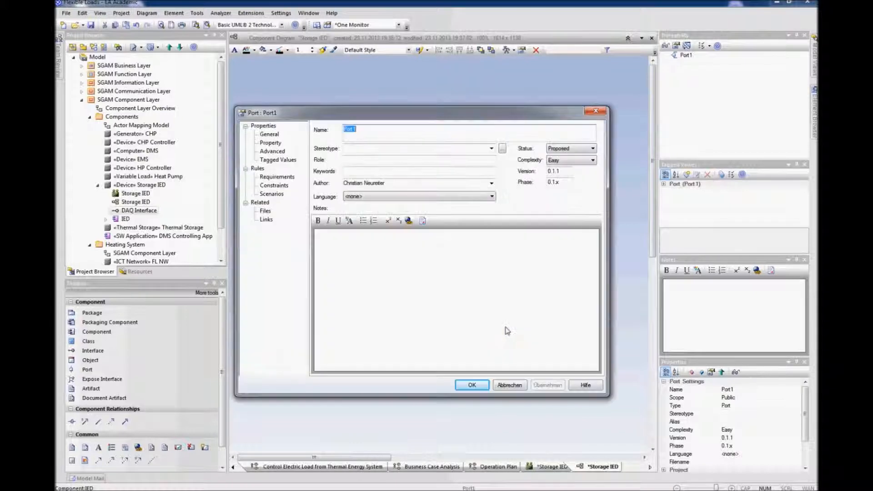
type("CO")
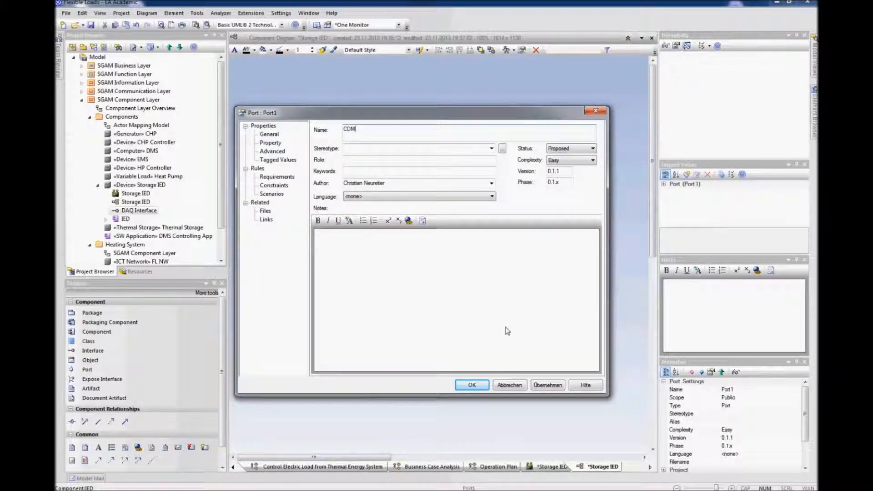
type("M")
key("Return")
left_click(278, 232)
left_click_drag(308, 259, 294, 320)
left_click(335, 358)
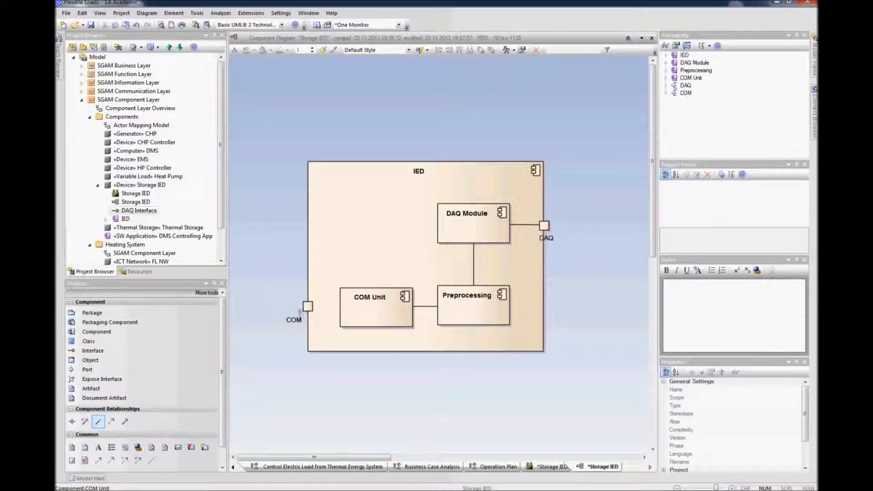
left_click_drag(309, 309, 309, 308)
Step: Add a component named Business Logic in the upper left of the IED component and adjust its position
left_click(97, 333)
left_click(352, 216)
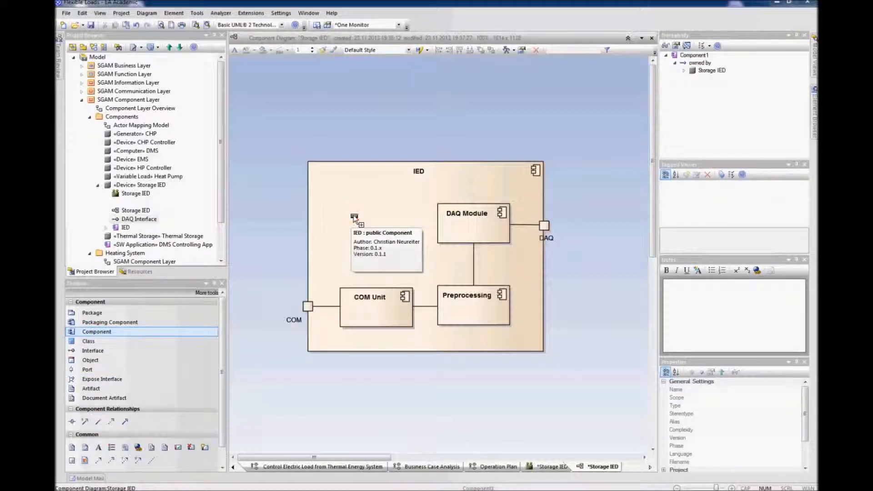
type("Business ")
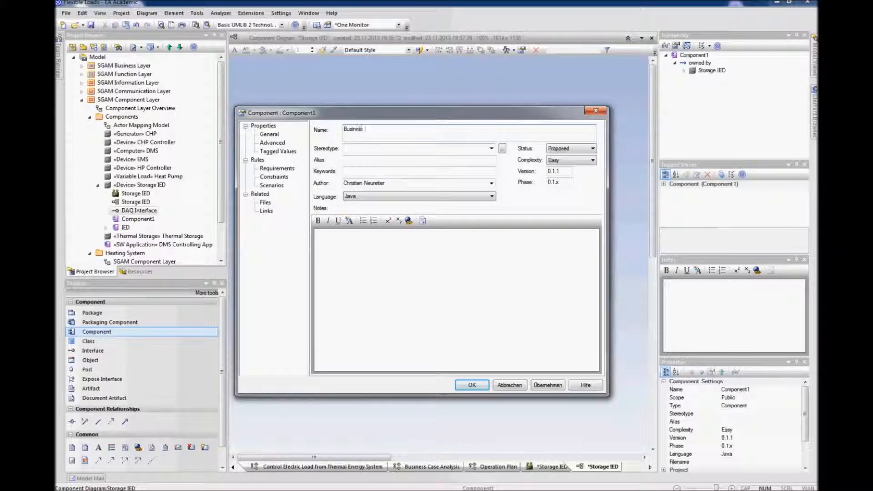
type("Logic")
key("Return")
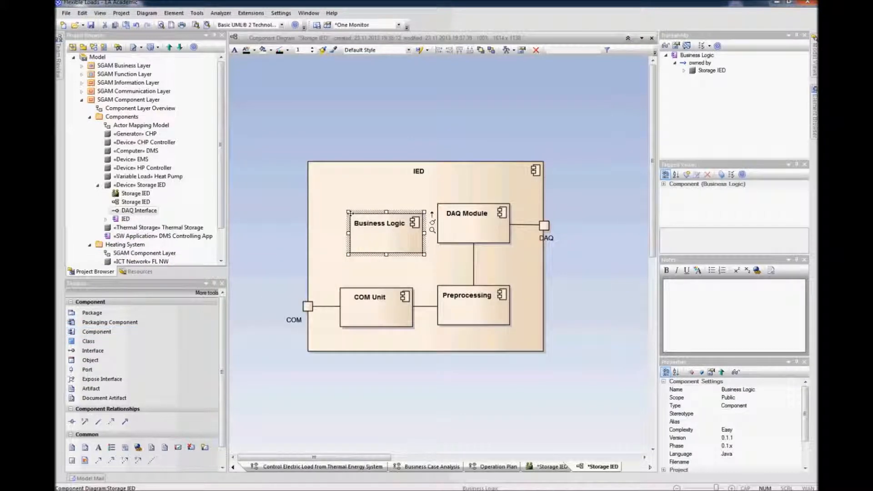
left_click_drag(389, 237, 371, 224)
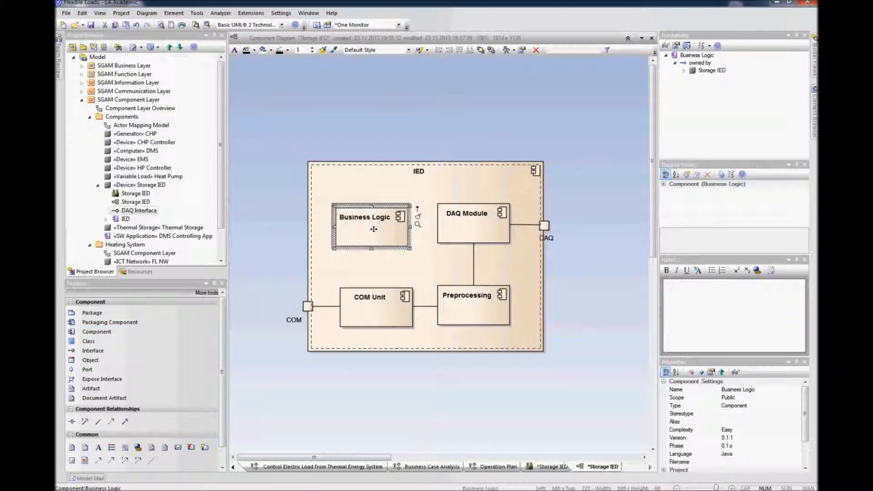
Step: Link Business Logic to DAQ Module, Preprocessing and COM Unit with associations
left_click(97, 422)
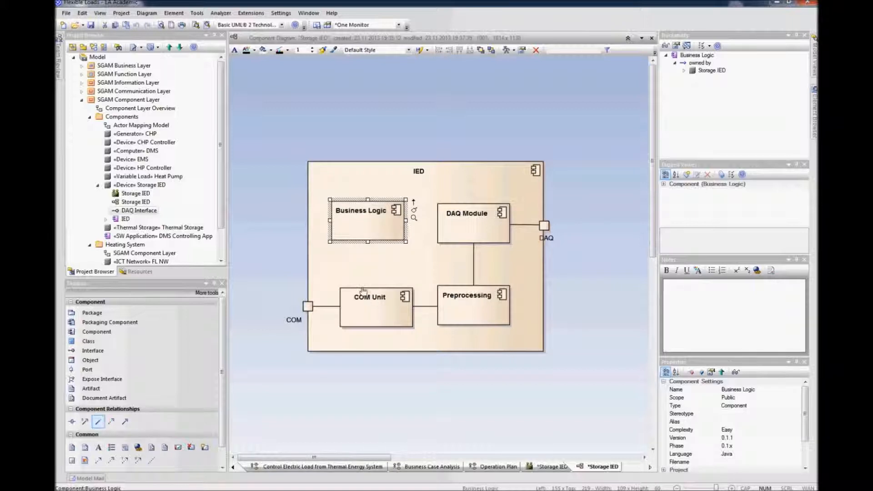
left_click_drag(379, 228, 443, 225)
left_click_drag(394, 239, 448, 298)
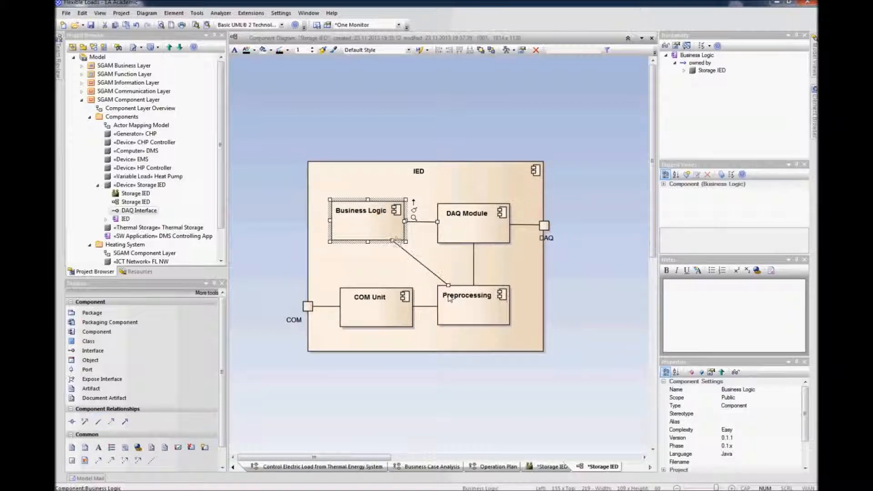
left_click_drag(368, 308, 368, 309)
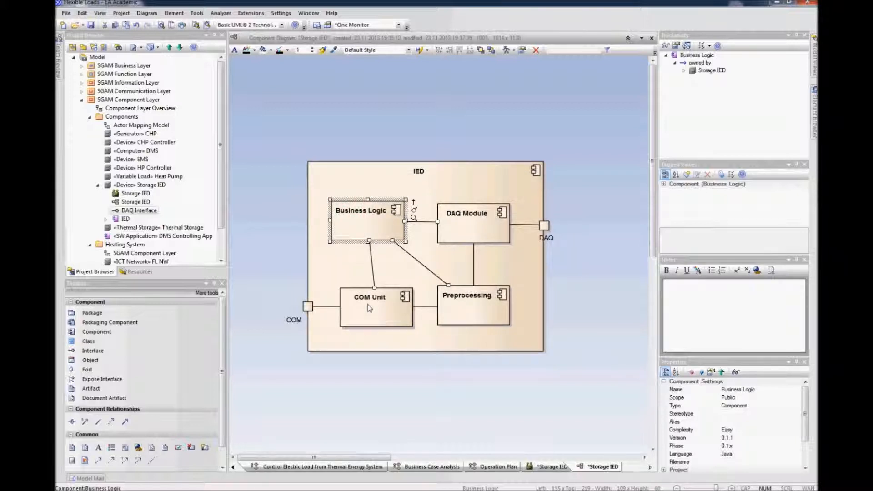
Step: Set the direction of the association between DAQ Module and the DAQ port to Source -> Destination
right_click(527, 227)
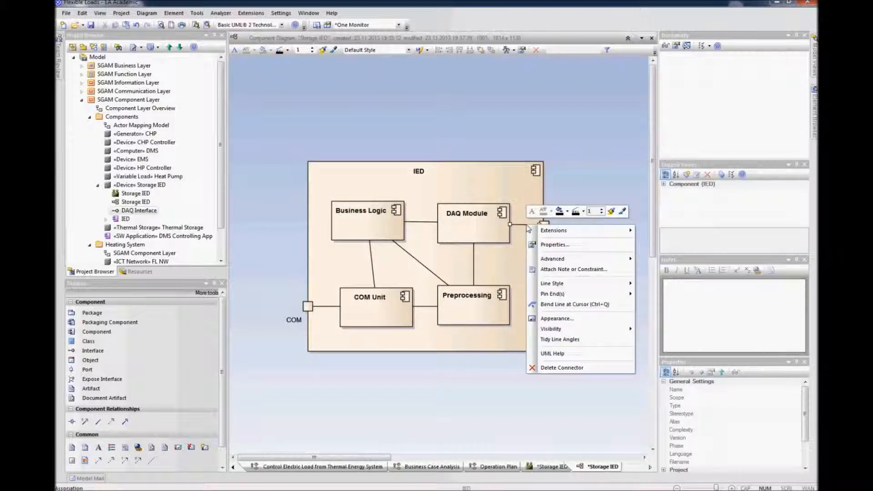
mouse_move(571, 328)
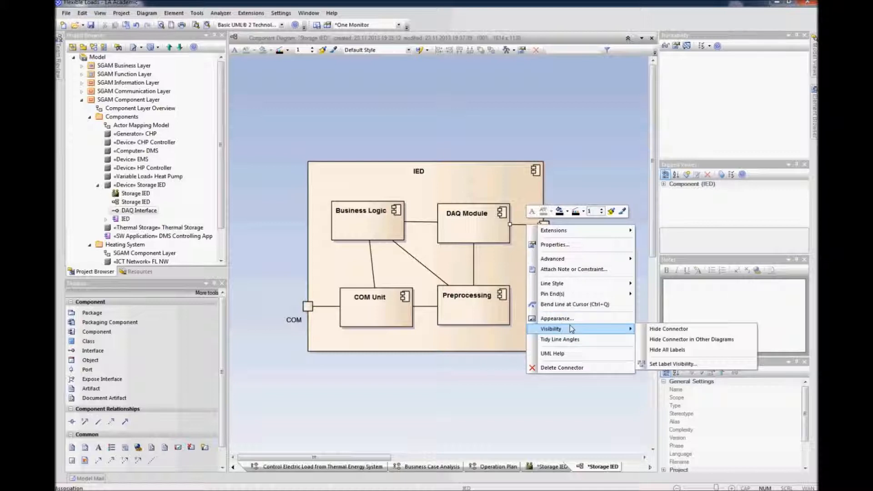
left_click(557, 244)
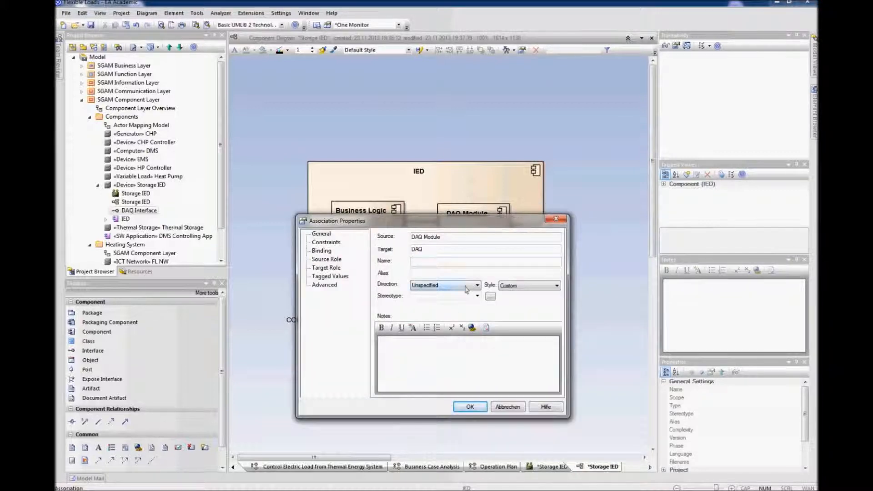
left_click(465, 285)
left_click(461, 306)
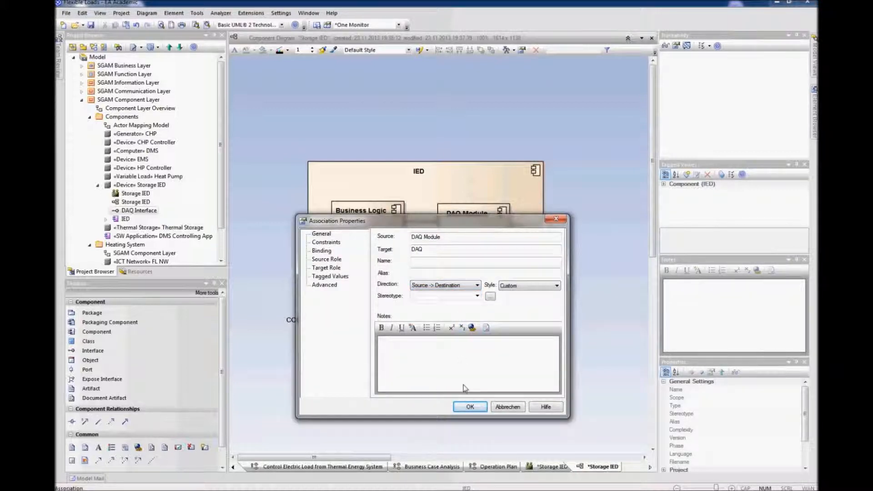
left_click(469, 407)
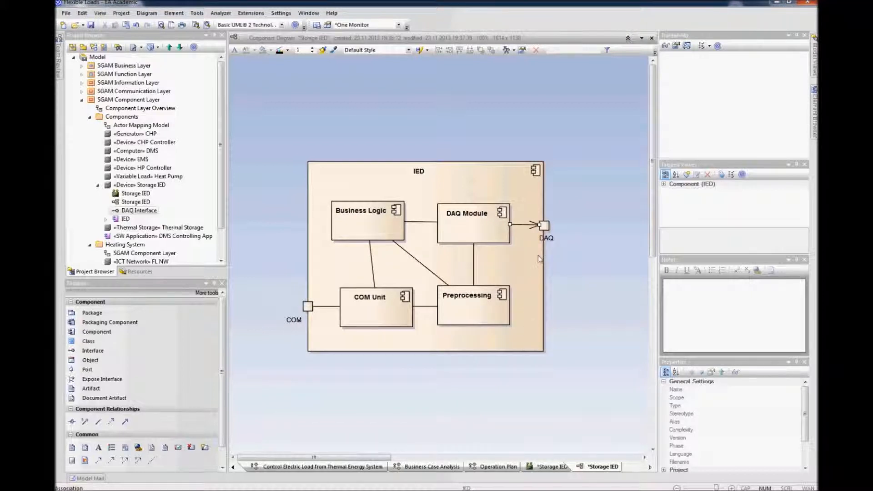
Step: Set the direction of the DAQ Module–DAQ port association to Destination -> Source
left_click(522, 224)
right_click(522, 224)
left_click(530, 240)
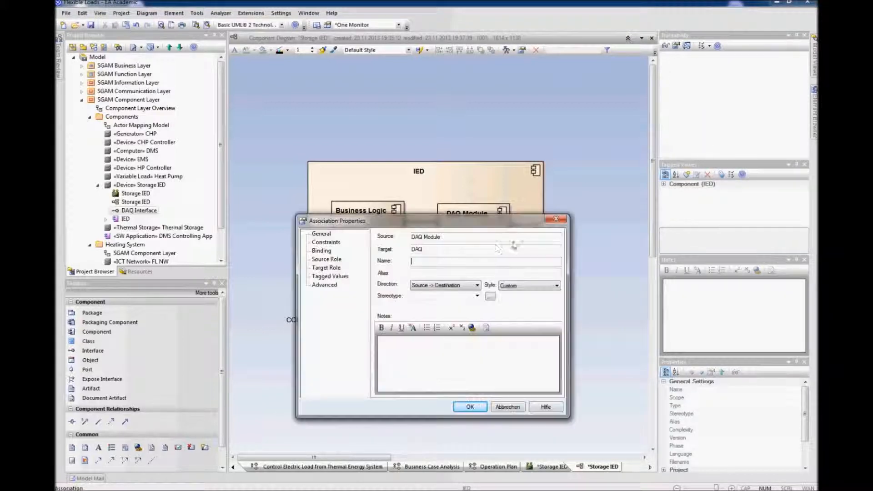
left_click(455, 285)
left_click(440, 311)
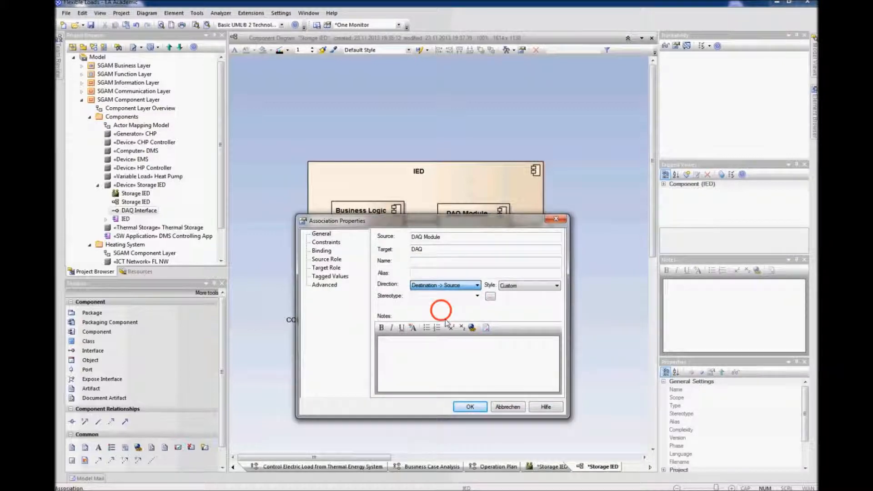
left_click(470, 406)
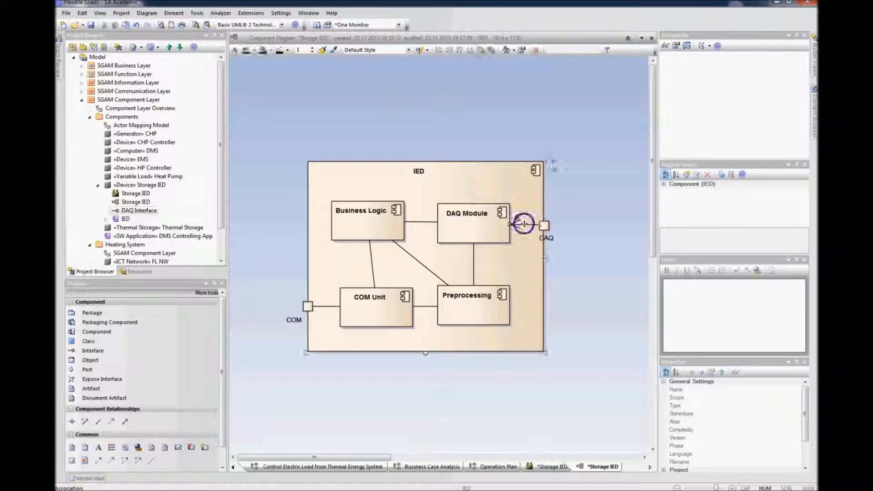
Step: Color the DAQ Module–DAQ port association violet and increase its line thickness
right_click(525, 223)
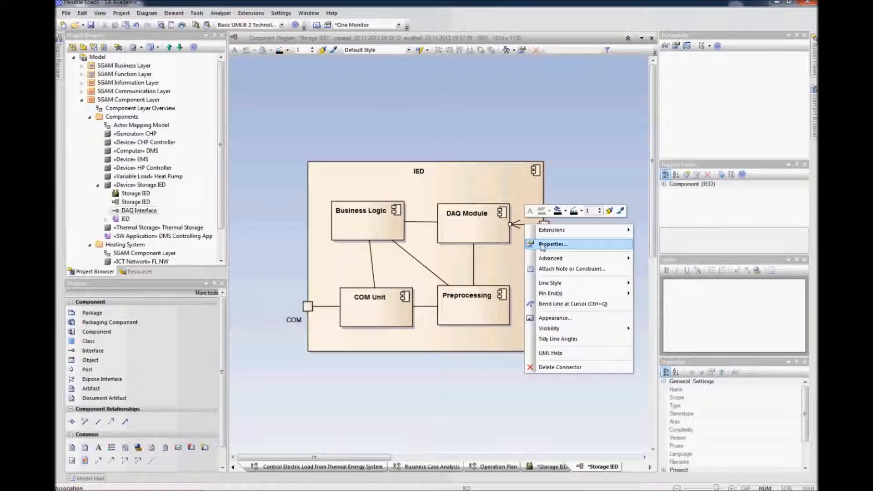
mouse_move(566, 332)
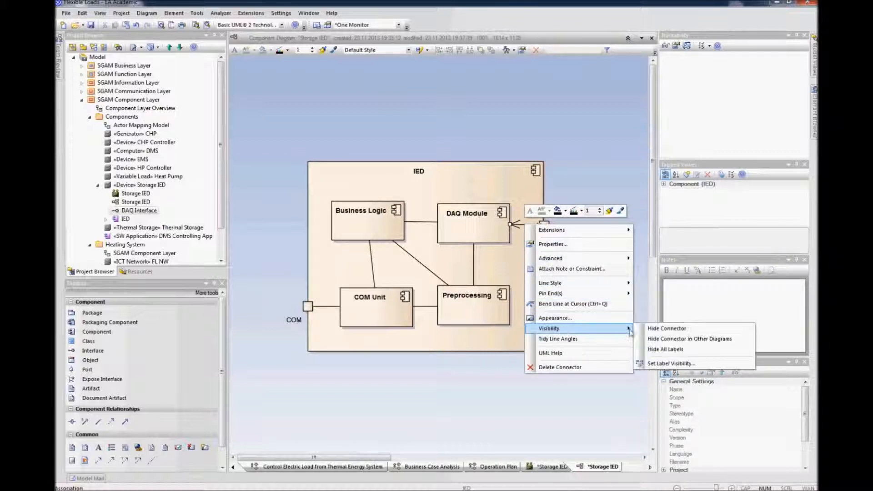
left_click(588, 317)
left_click(484, 233)
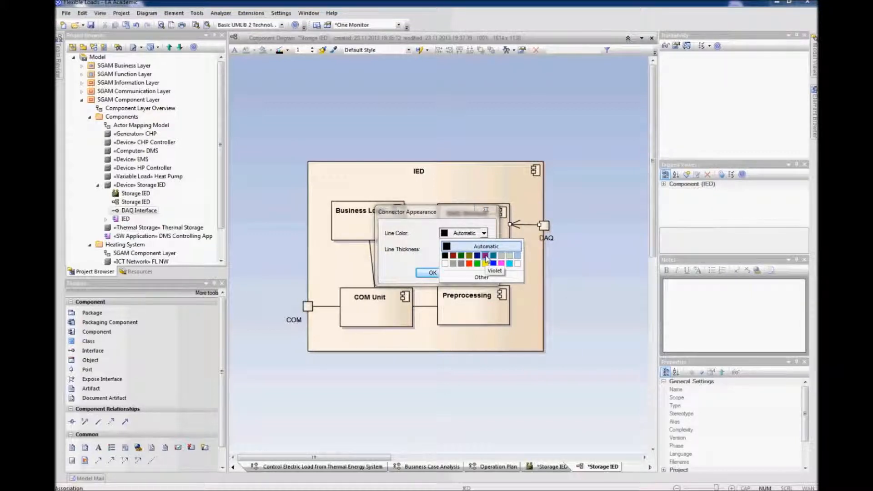
left_click(486, 259)
left_click(432, 272)
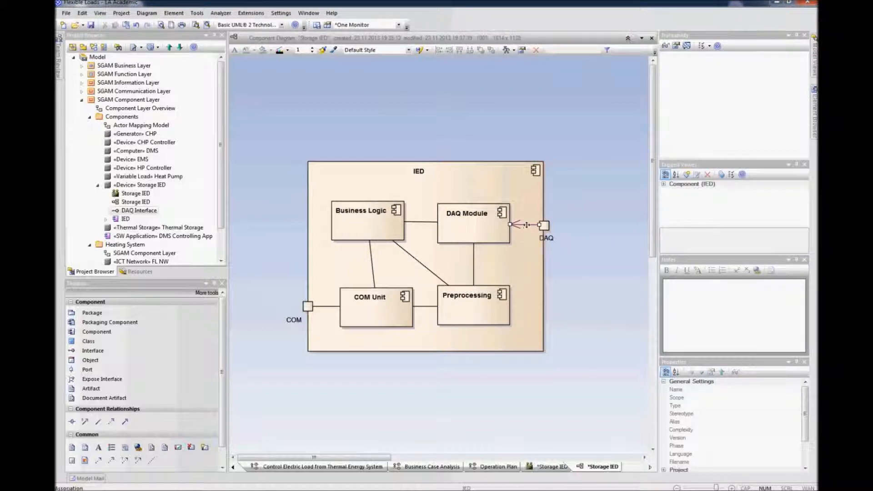
right_click(526, 225)
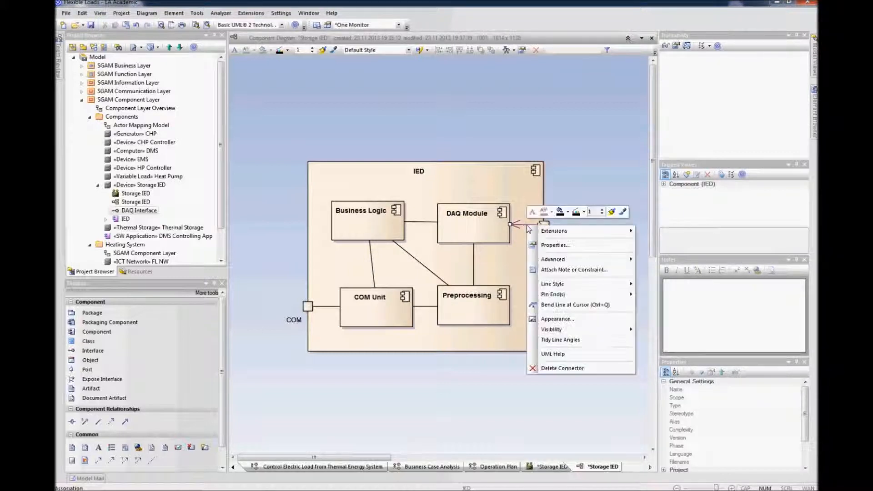
left_click(580, 318)
left_click(477, 250)
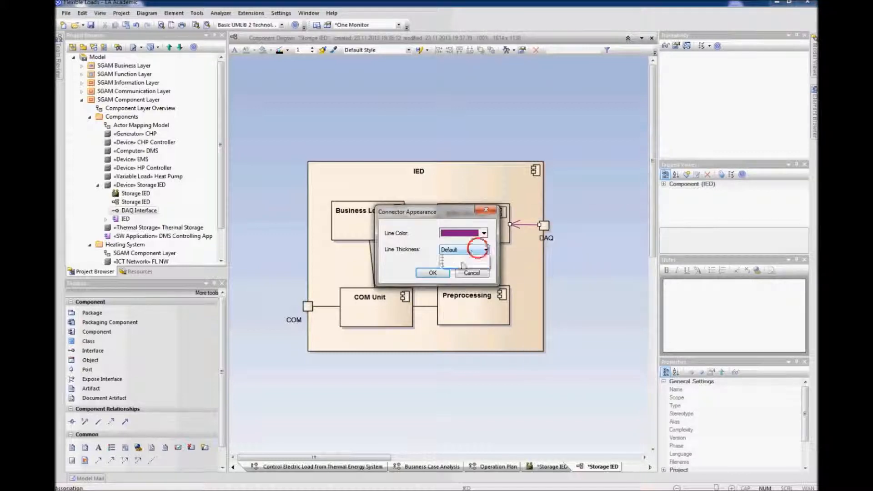
left_click(456, 271)
left_click(444, 272)
Step: Color the DAQ Module–Preprocessing association violet and increase its line thickness
left_click(475, 264)
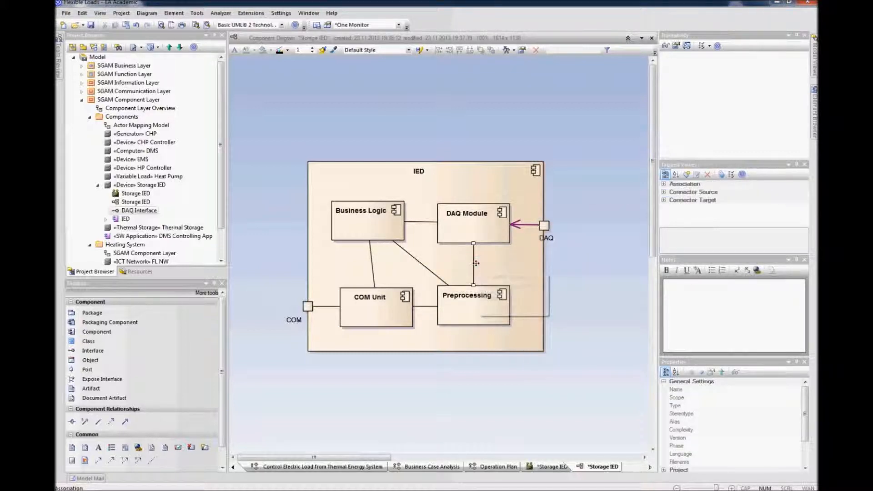
right_click(474, 263)
left_click(526, 357)
left_click(484, 236)
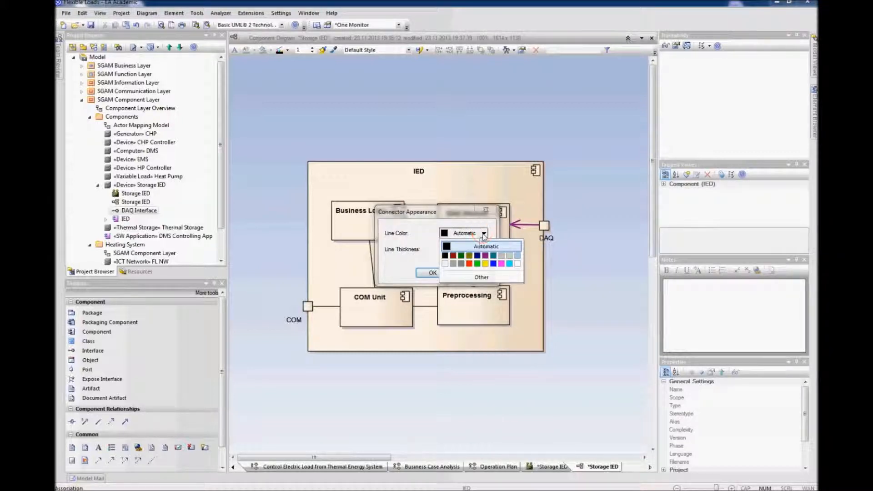
left_click(477, 255)
left_click(477, 251)
left_click(455, 266)
left_click(447, 273)
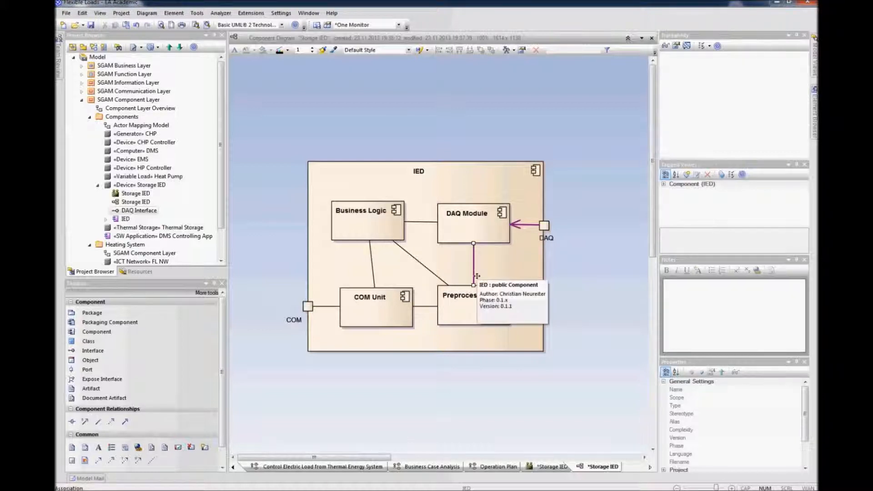
left_click(474, 275)
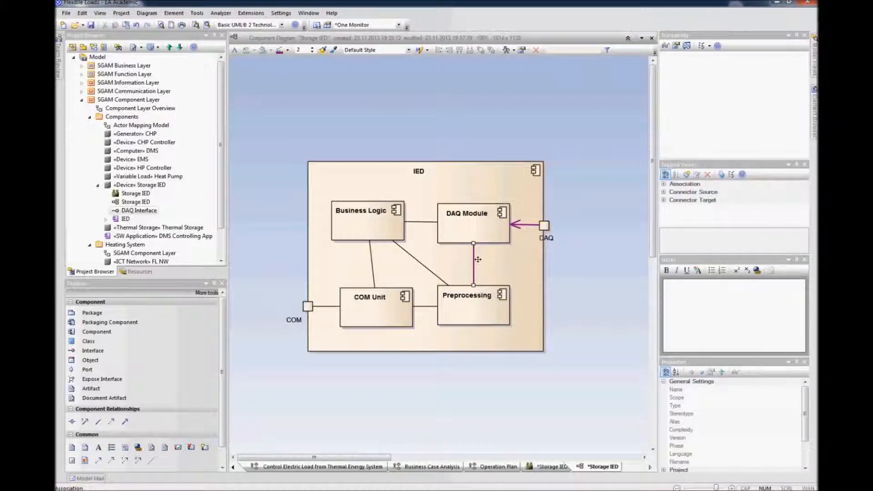
Step: Set the DAQ Module–Preprocessing association's direction to Source -> Destination
right_click(474, 258)
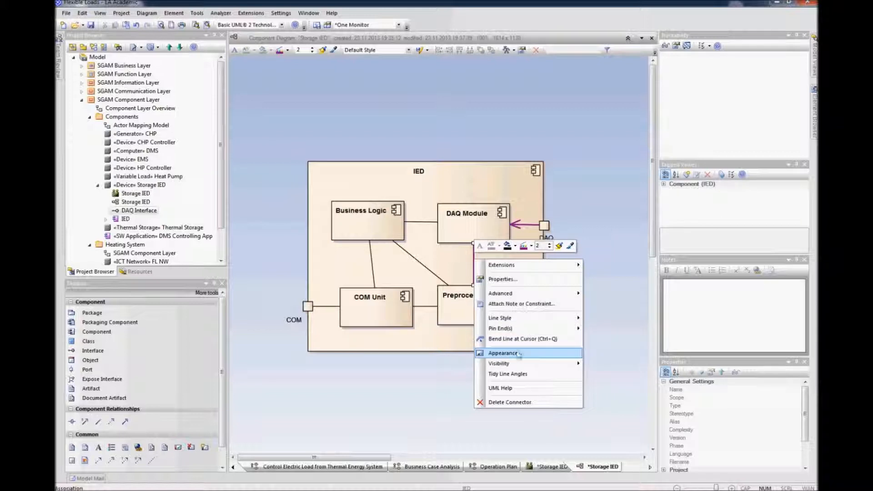
left_click(525, 280)
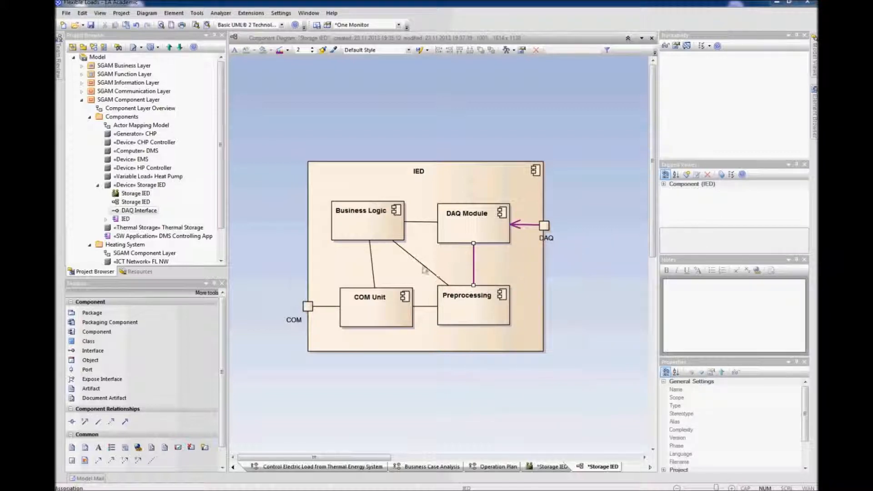
left_click(439, 285)
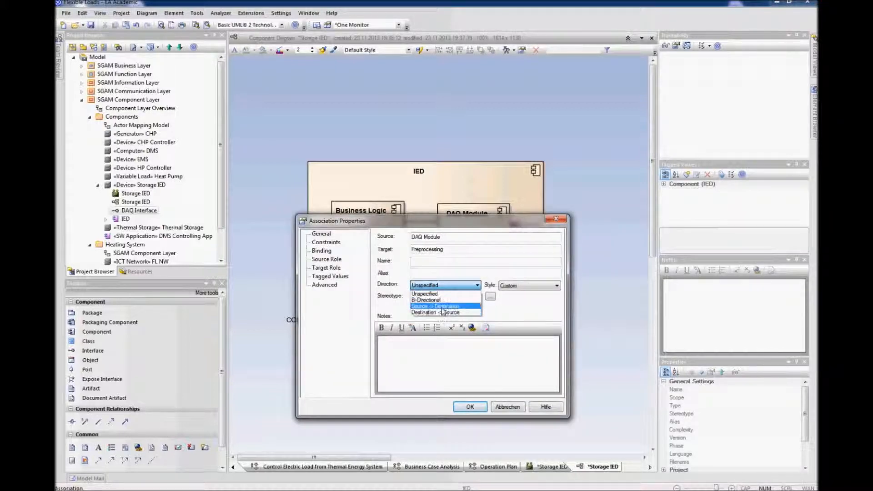
left_click(443, 302)
left_click(470, 407)
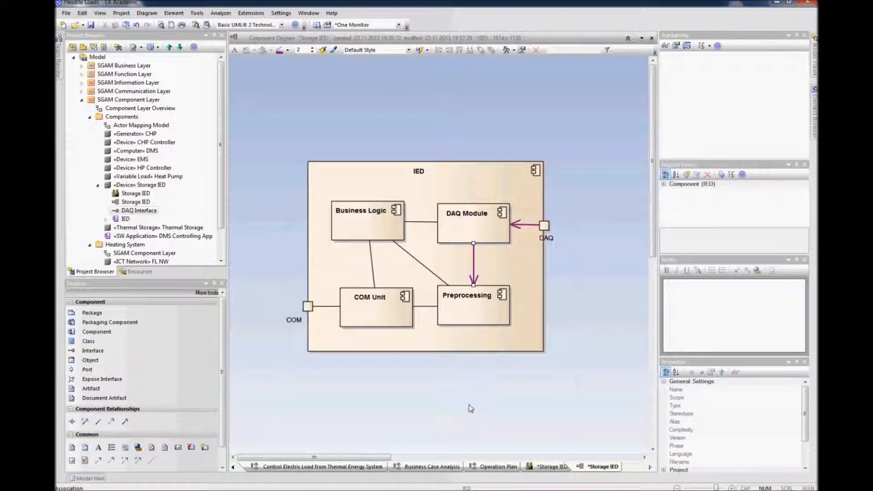
Step: Set the Preprocessing–COM Unit association's direction to Source -> Destination
left_click(433, 306)
right_click(432, 306)
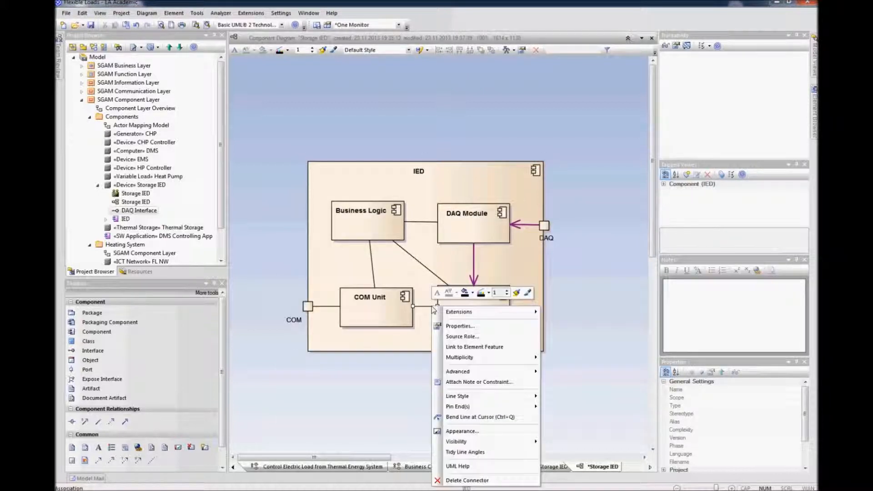
left_click(460, 326)
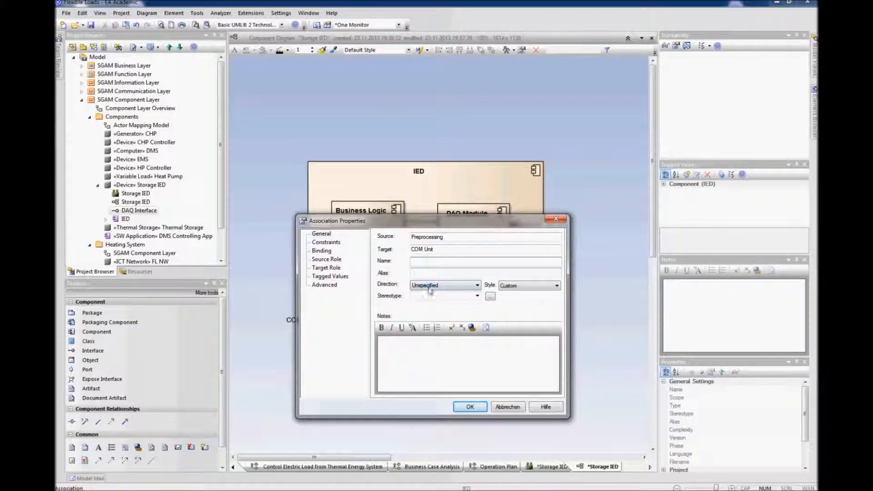
left_click(427, 285)
left_click(437, 307)
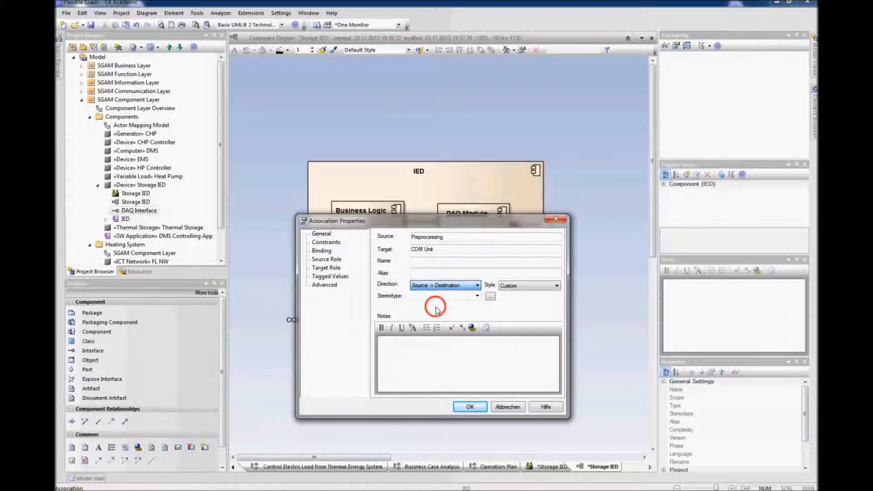
left_click(470, 406)
Step: Color the Preprocessing–COM Unit association violet
right_click(427, 306)
mouse_move(484, 380)
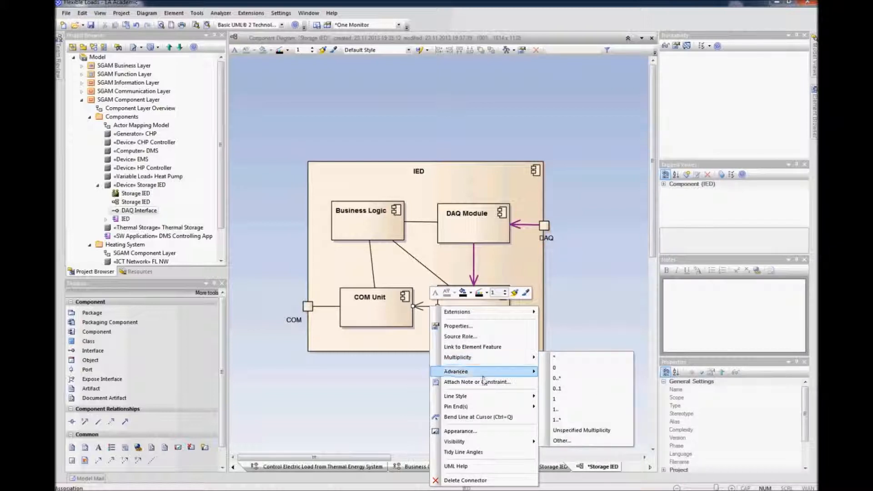
left_click(460, 431)
left_click(484, 232)
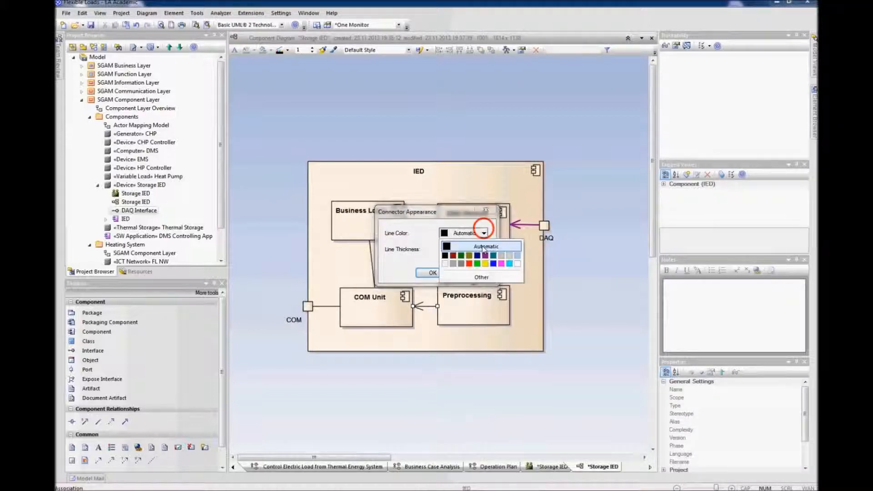
left_click(484, 255)
left_click(432, 273)
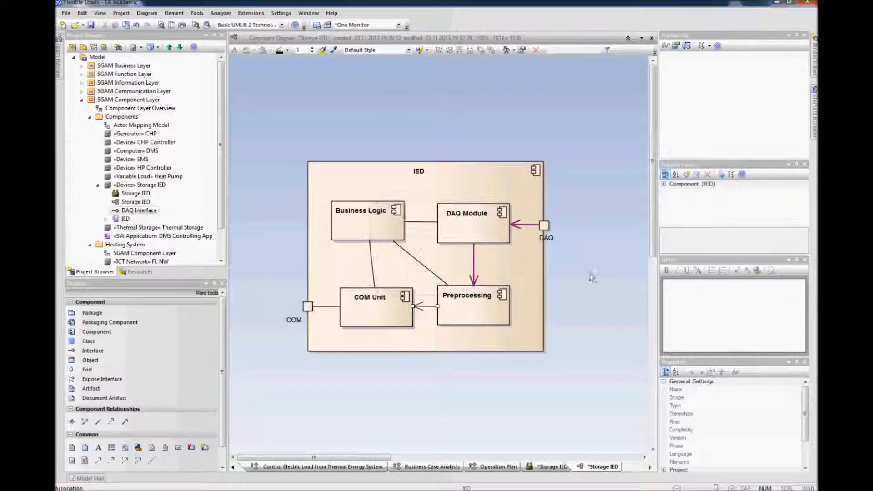
Step: Nudge the Business Logic component and shift the IED component upward in the component diagram
left_click_drag(364, 223, 371, 225)
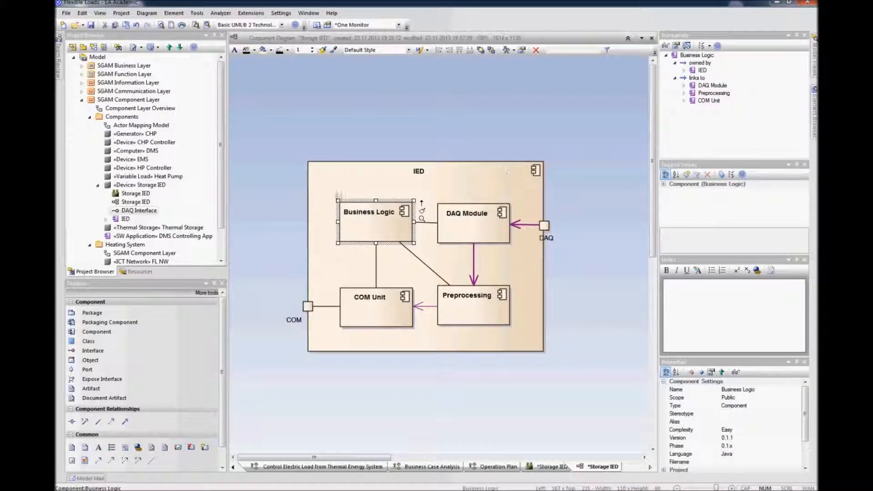
left_click_drag(519, 195, 513, 190)
left_click(630, 277)
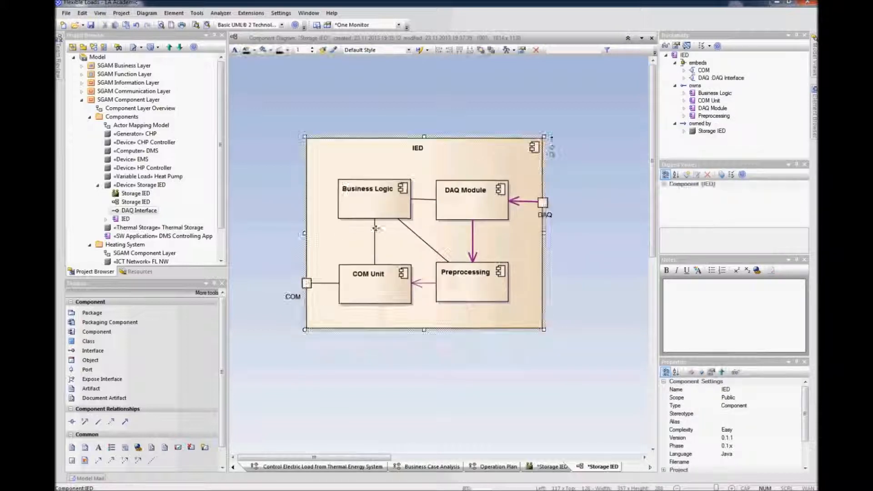
left_click(370, 289)
left_click_drag(371, 289, 365, 289)
left_click(423, 379)
Step: Align the Business Logic, COM Unit and DAQ Module components inside the IED component
left_click(370, 241)
left_click_drag(373, 219, 368, 207)
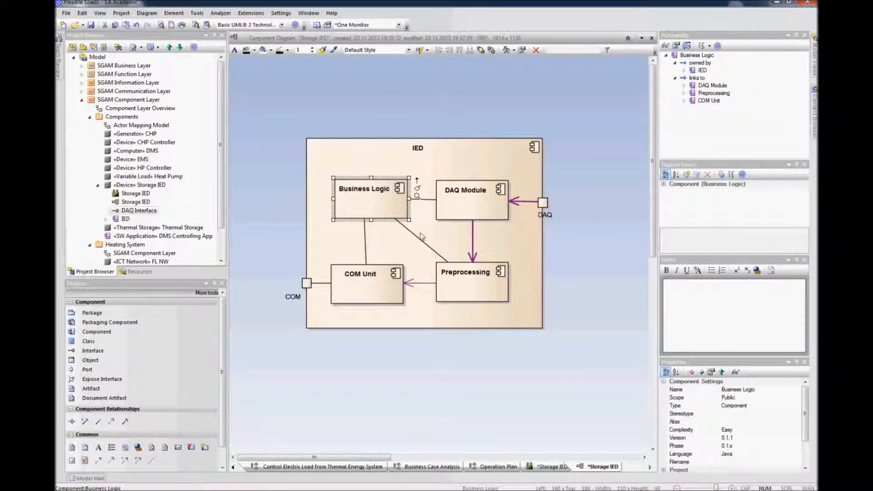
left_click(474, 215)
left_click_drag(473, 216, 478, 215)
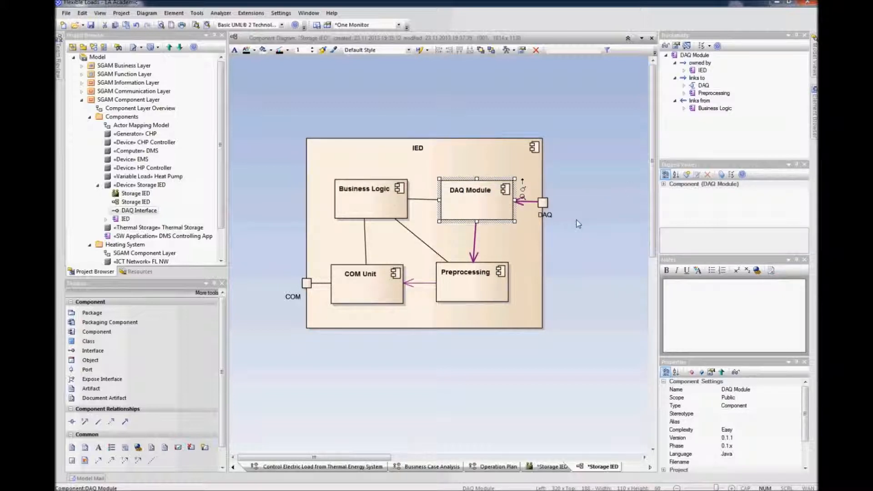
left_click_drag(499, 205, 498, 205)
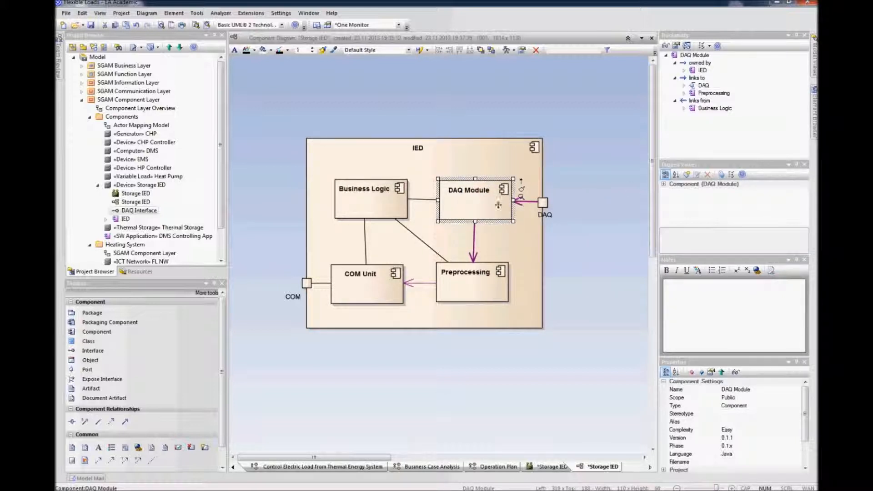
left_click(616, 273)
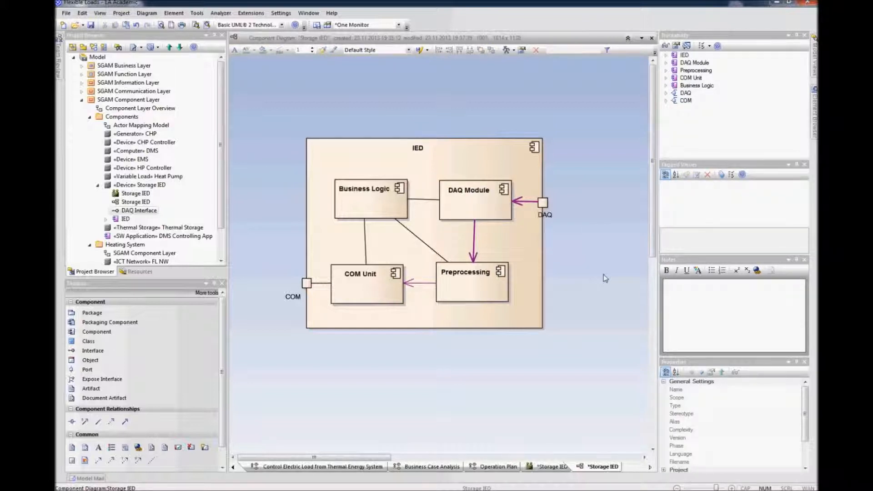
Step: Open the Storage IED composite structure diagram from the project browser
left_click(586, 253)
left_click(362, 155)
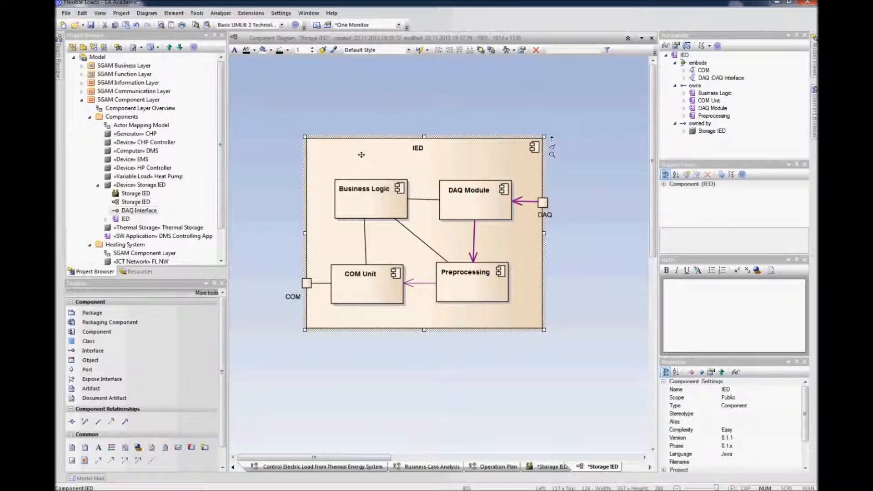
left_click(134, 194)
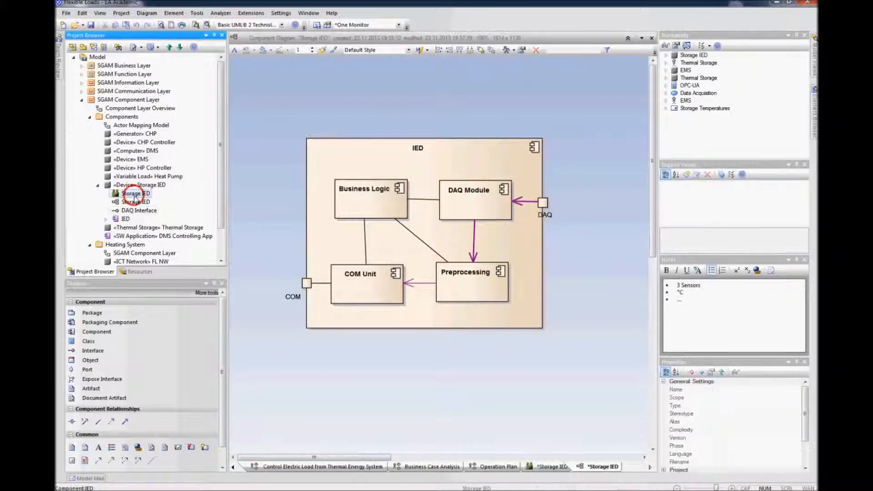
right_click(129, 199)
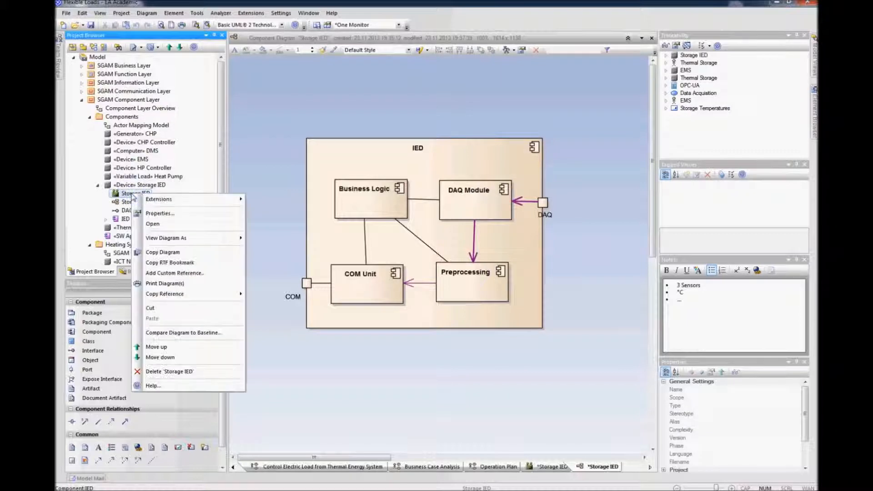
left_click(152, 220)
left_click(548, 285)
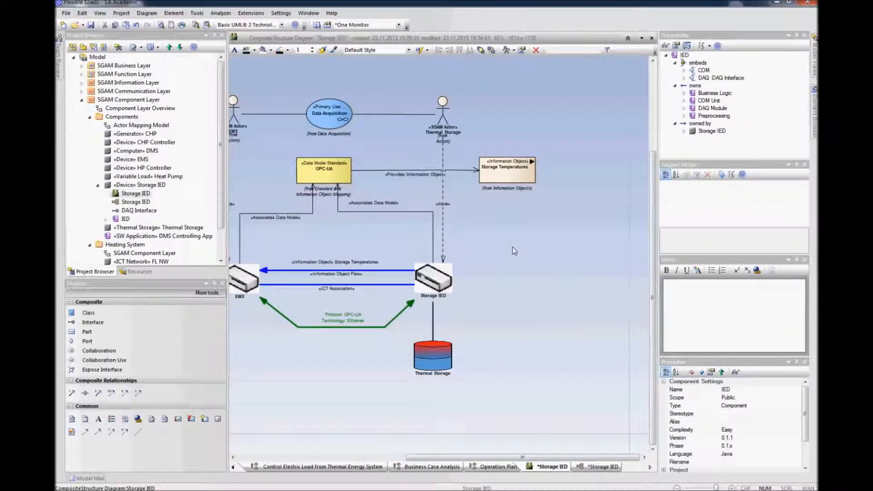
Step: Shift the diagram's elements together and move the IED component beside the Storage IED node
scroll(512, 247, "down", 2)
left_click_drag(411, 146, 635, 381)
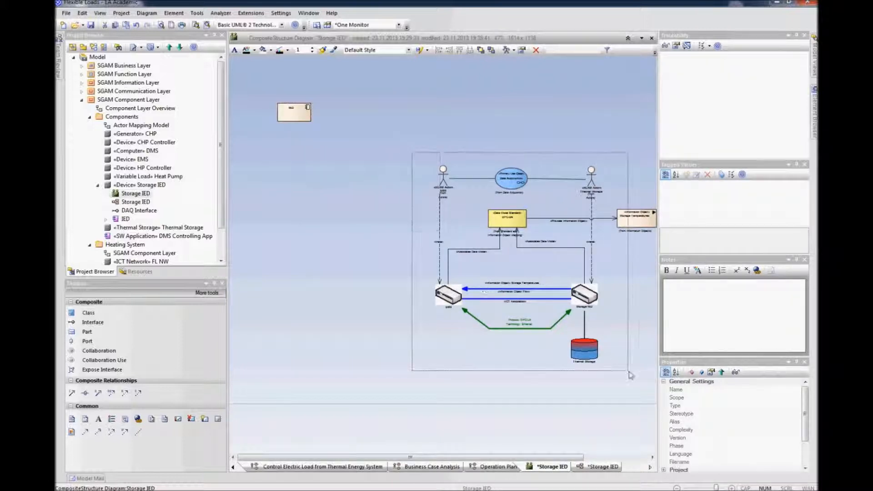
left_click(626, 217)
left_click_drag(626, 217, 522, 172)
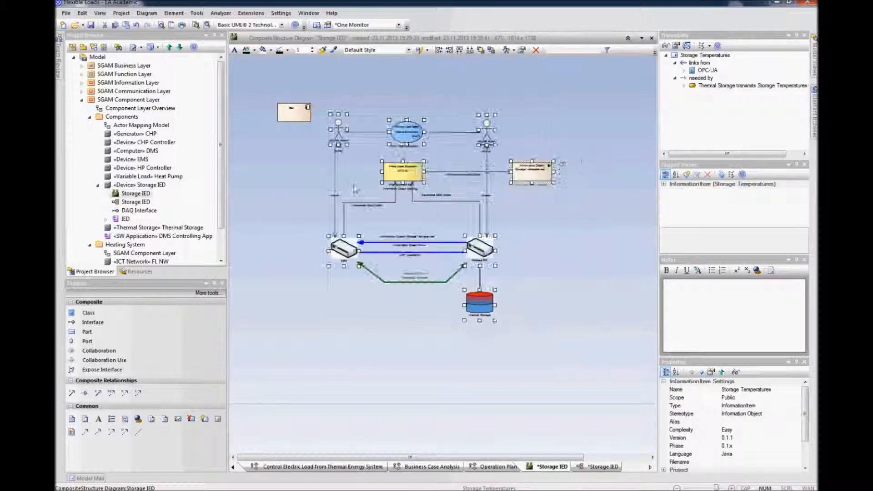
left_click(294, 185)
left_click(293, 109)
left_click_drag(315, 149, 567, 249)
left_click(565, 293)
scroll(571, 299, "up", 3)
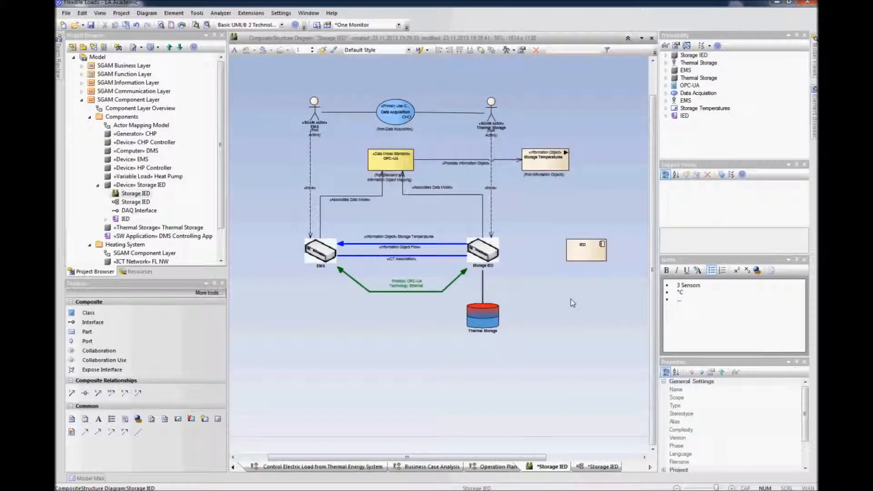
Step: Connect the Storage IED node to the IED component with a Trace relationship
left_click(496, 250)
left_click_drag(519, 234, 601, 255)
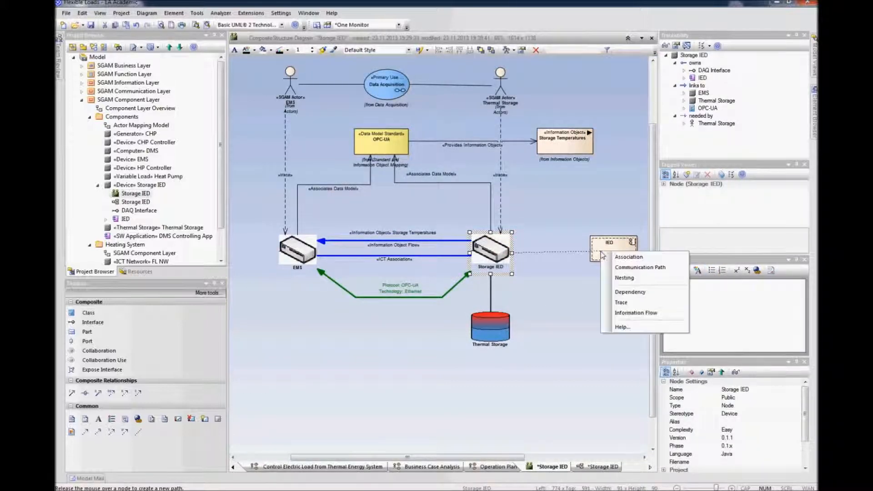
left_click(609, 302)
left_click_drag(613, 257, 609, 261)
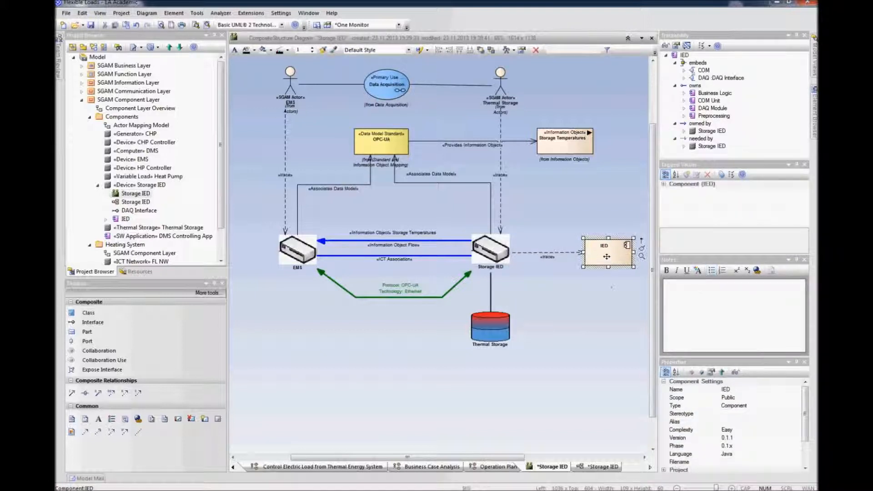
left_click(606, 283)
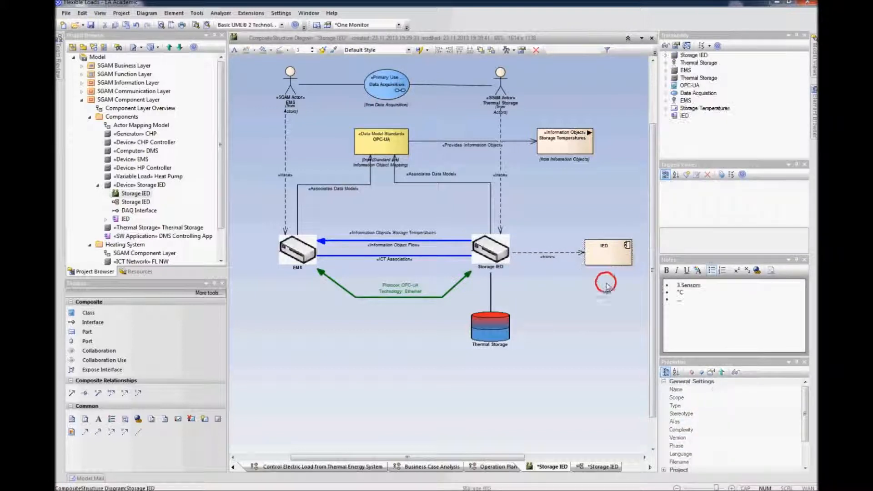
Step: Review the Storage IED composite structure diagram and collapse the SGAM Component Layer package
left_click(501, 251)
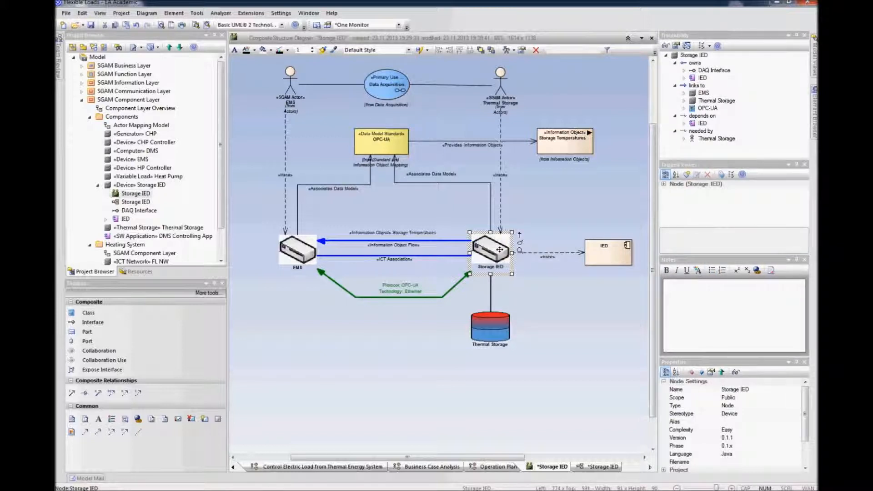
left_click(613, 259)
left_click(608, 292)
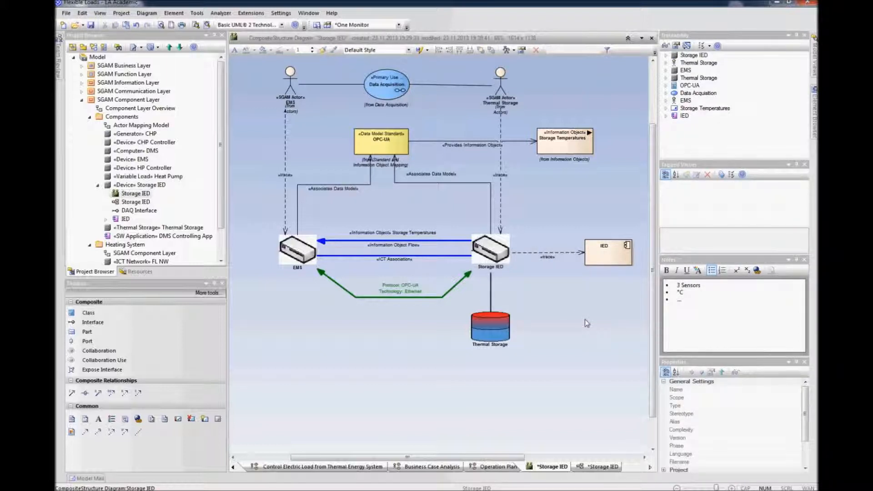
left_click(407, 350)
left_click(396, 456)
left_click_drag(396, 456, 407, 456)
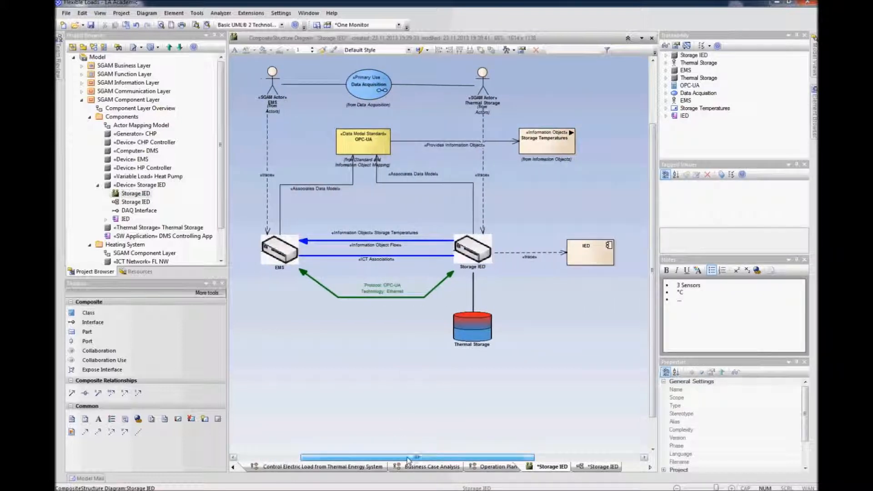
scroll(523, 386, "up", 3)
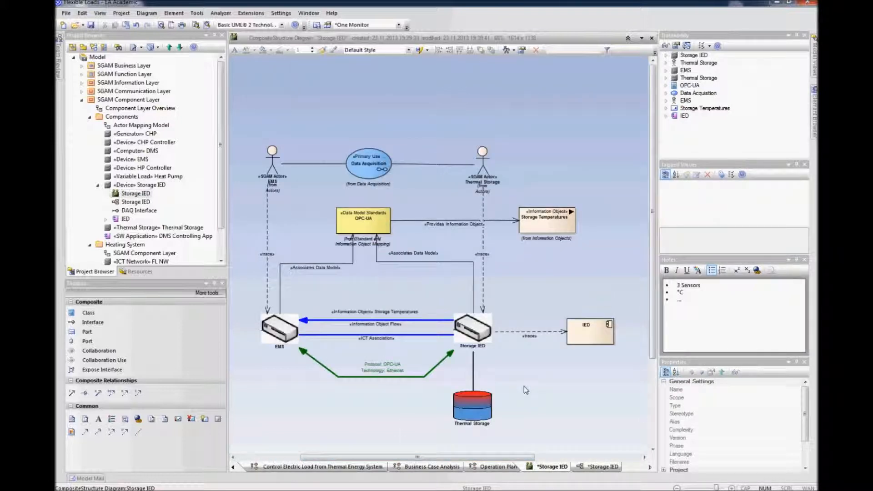
scroll(523, 386, "down", 2)
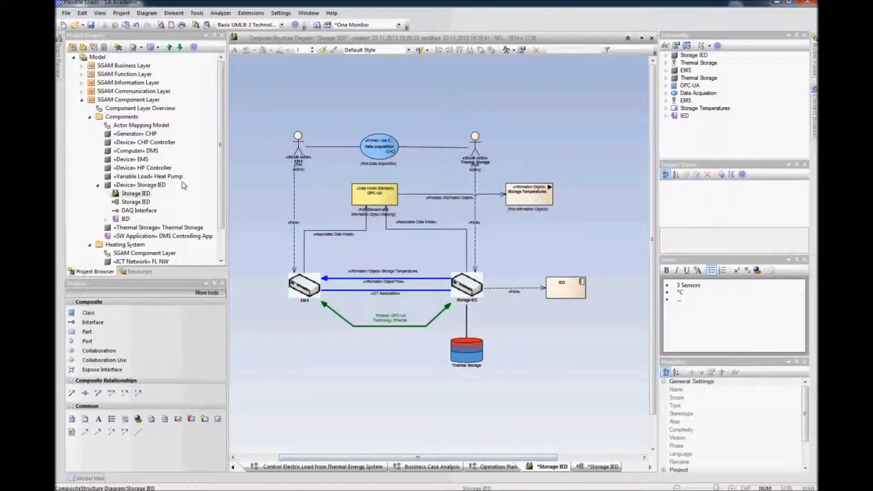
left_click(82, 100)
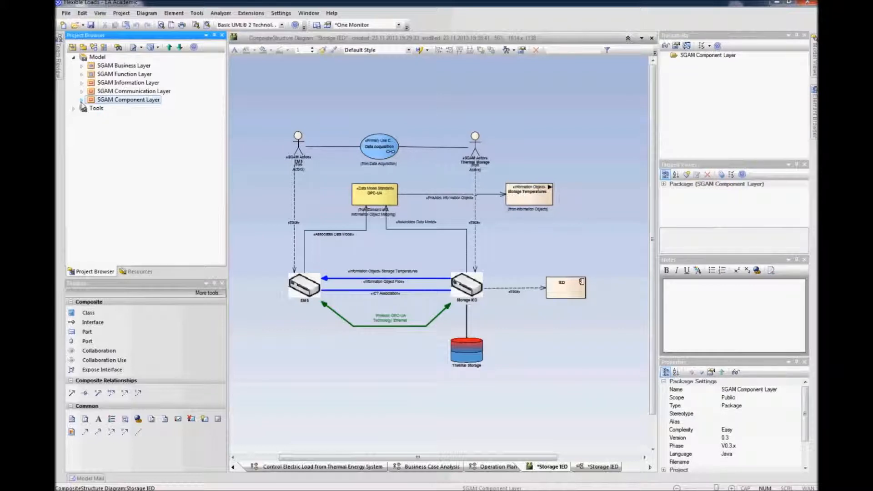
left_click_drag(248, 96, 595, 404)
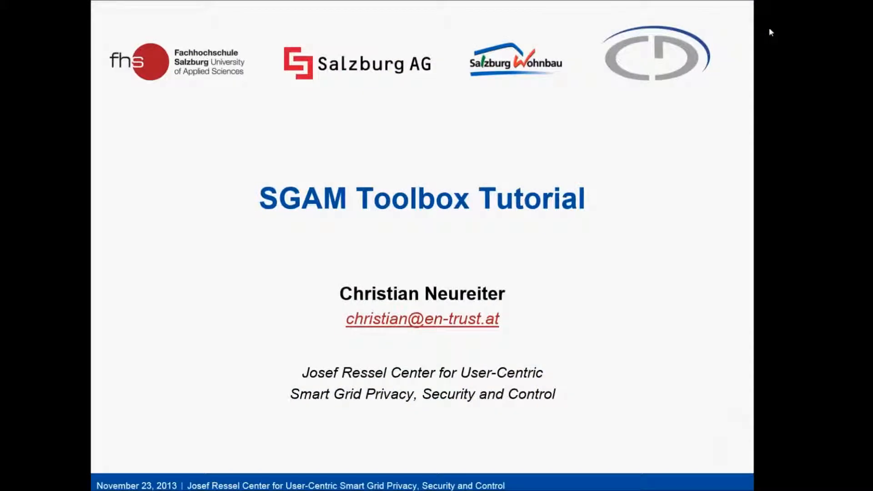